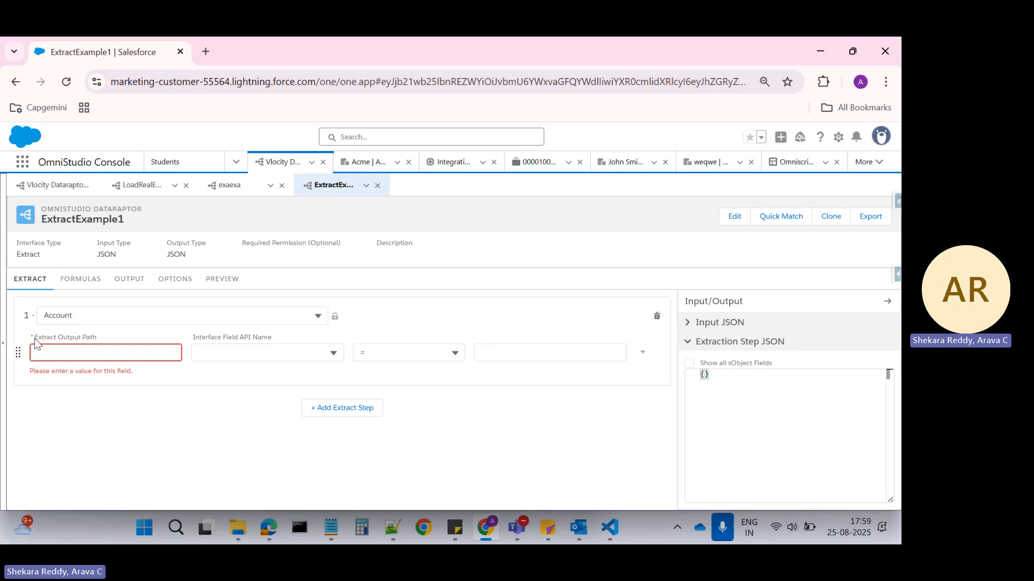
Set the Extract Output Path of the Account extract step to Account.
click(79, 351)
text(A)
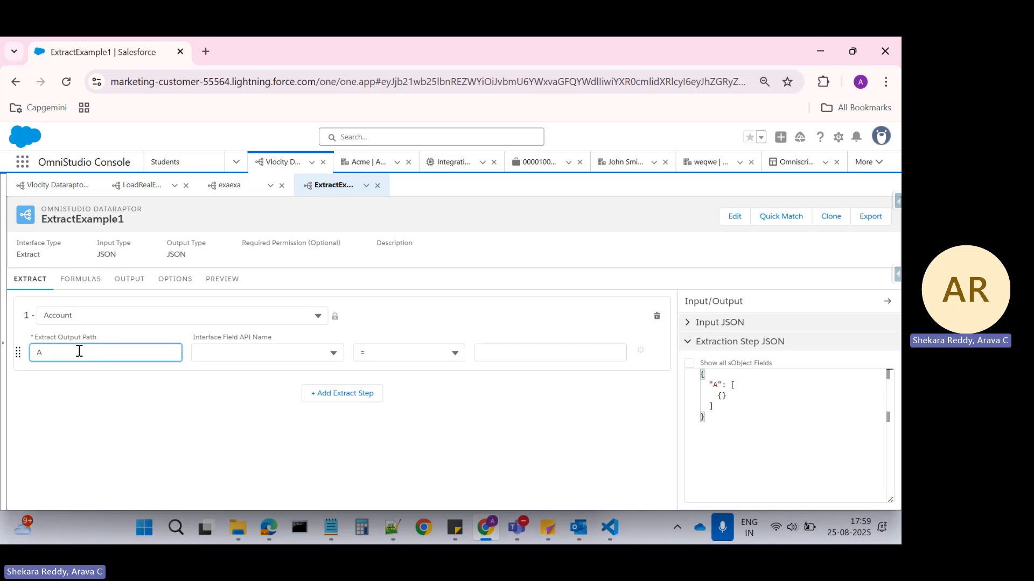
text(ccount)
click(128, 422)
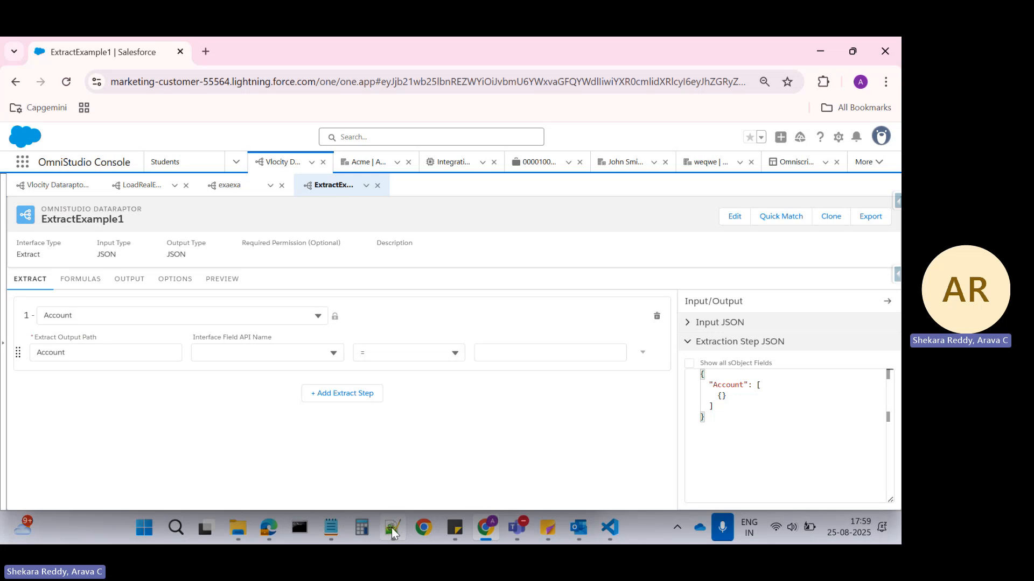
Switch to Notepad++ and write a pair of curly braces with an empty line between them in the new 86 document.
mouse_move(391, 527)
click(385, 455)
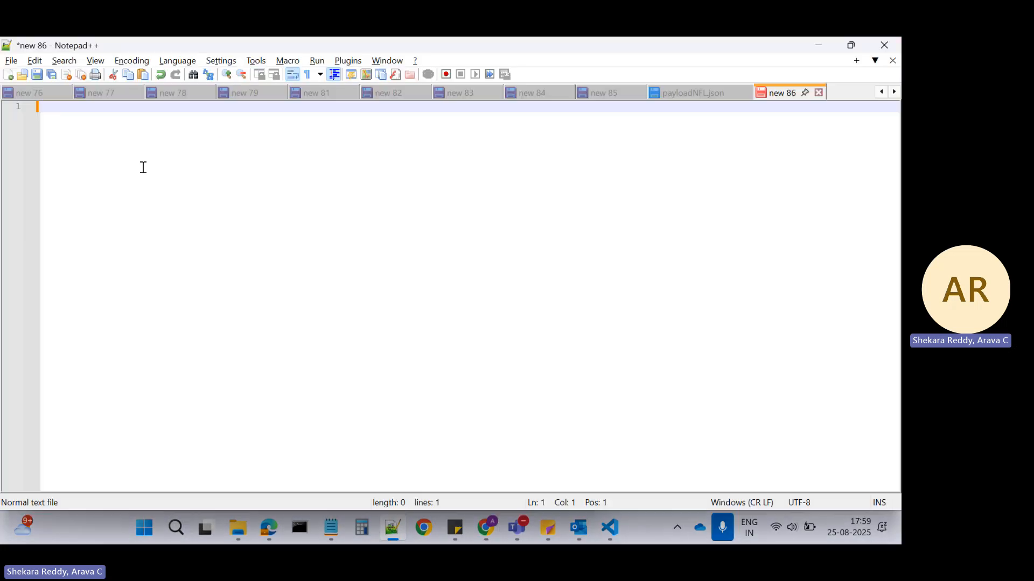
key(Return)
text({)
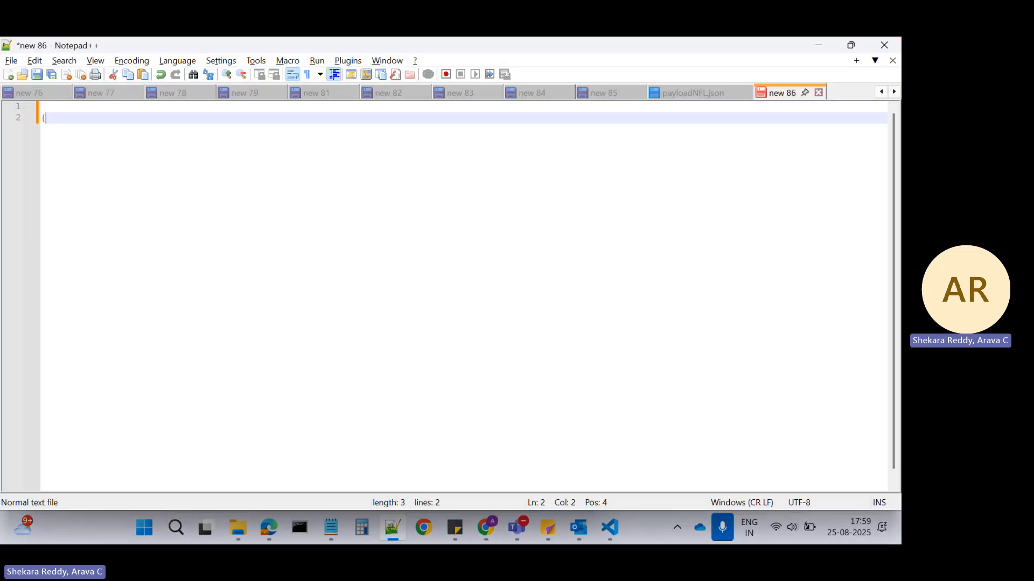
key(Return)
key(Return)
text(})
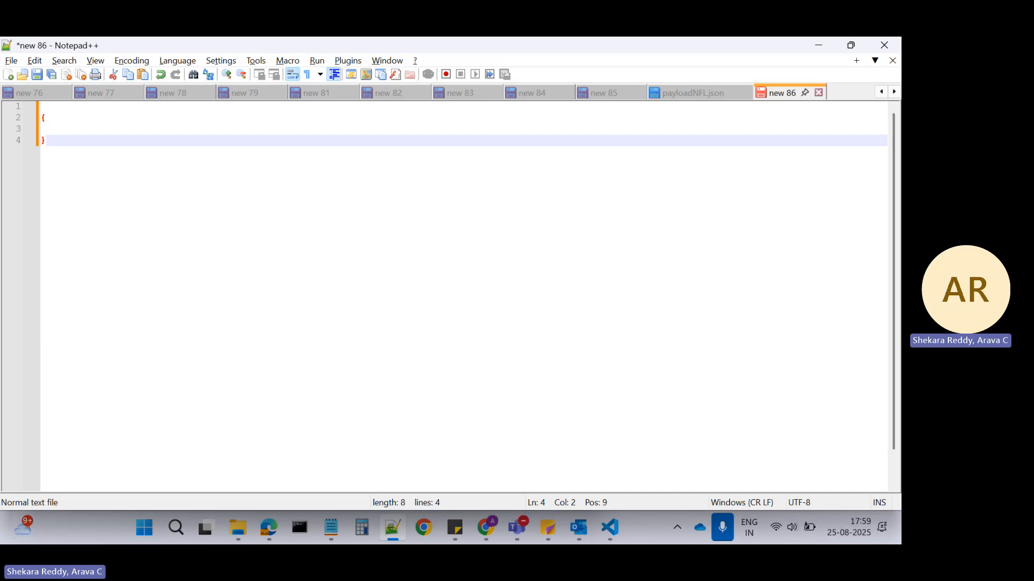
Add an entry with an empty quoted key and an empty nested object, "":{}, between the outer braces.
click(50, 131)
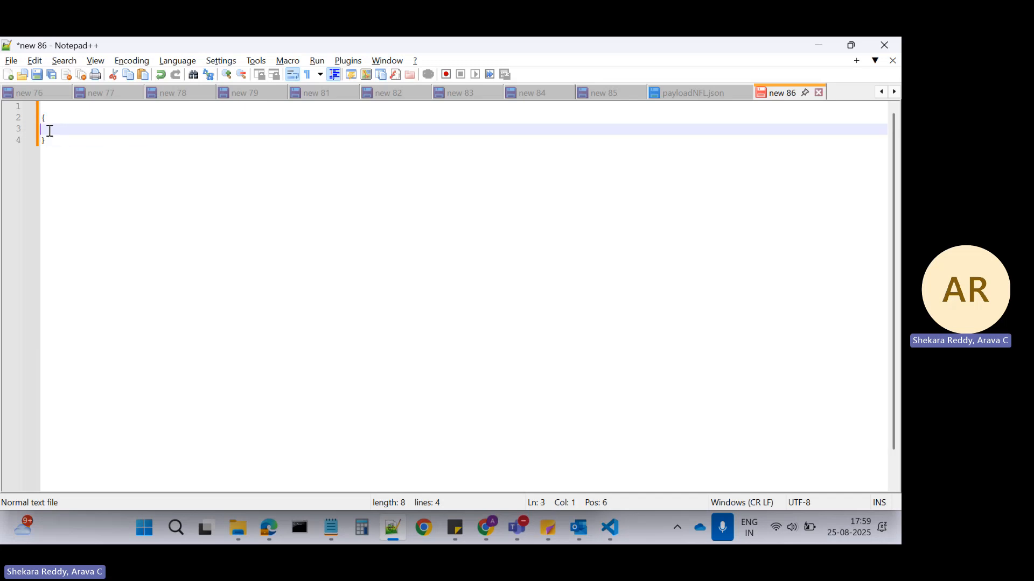
text(""::)
key(BackSpace)
text({)
Copy Account from the Extract Output Path in Salesforce into the empty quotes of the Notepad++ JSON key.
key(alt+Tab)
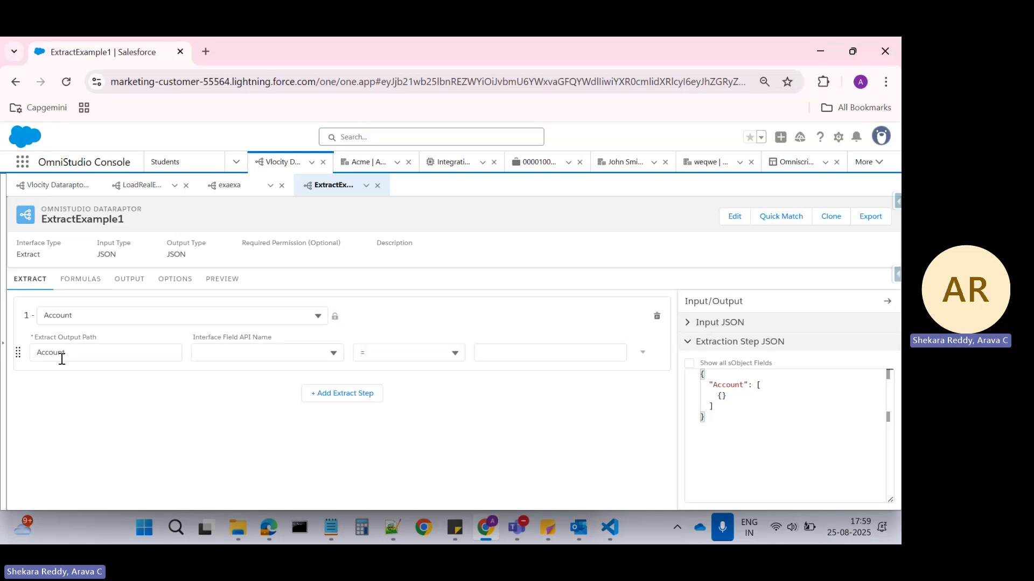
double_click(49, 354)
key(ctrl+c)
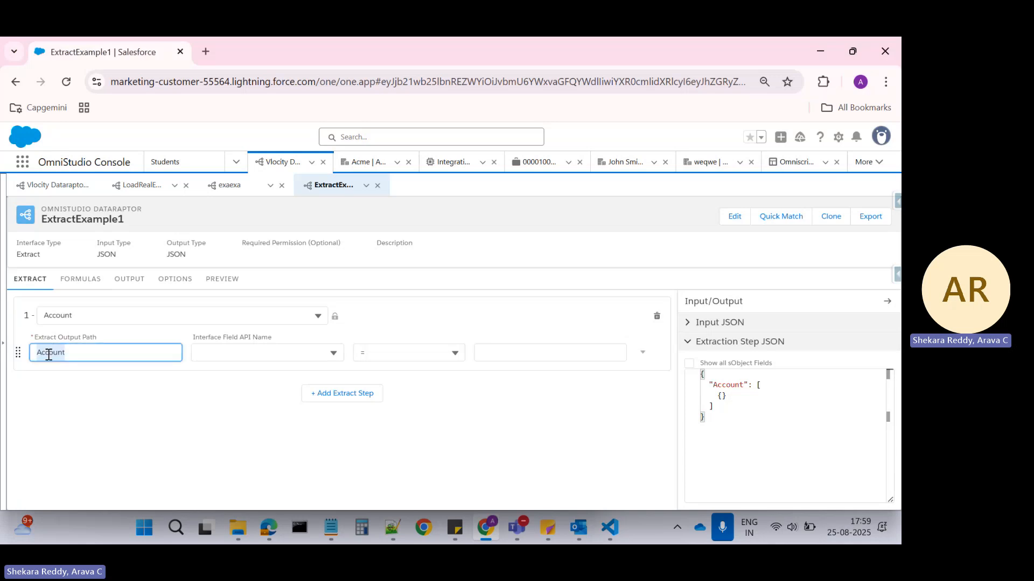
key(alt+Tab)
key(Up)
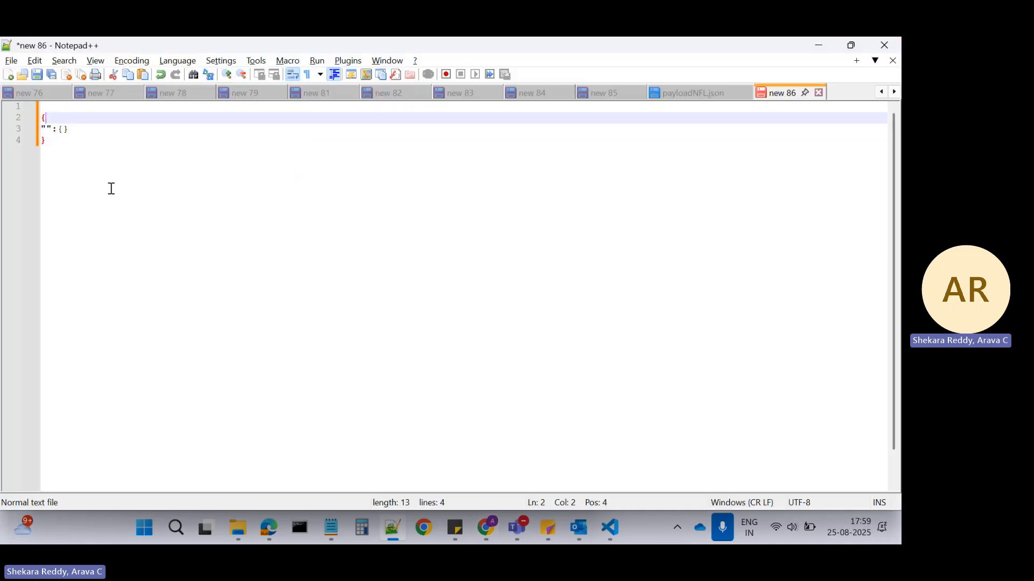
click(45, 129)
key(ctrl+v)
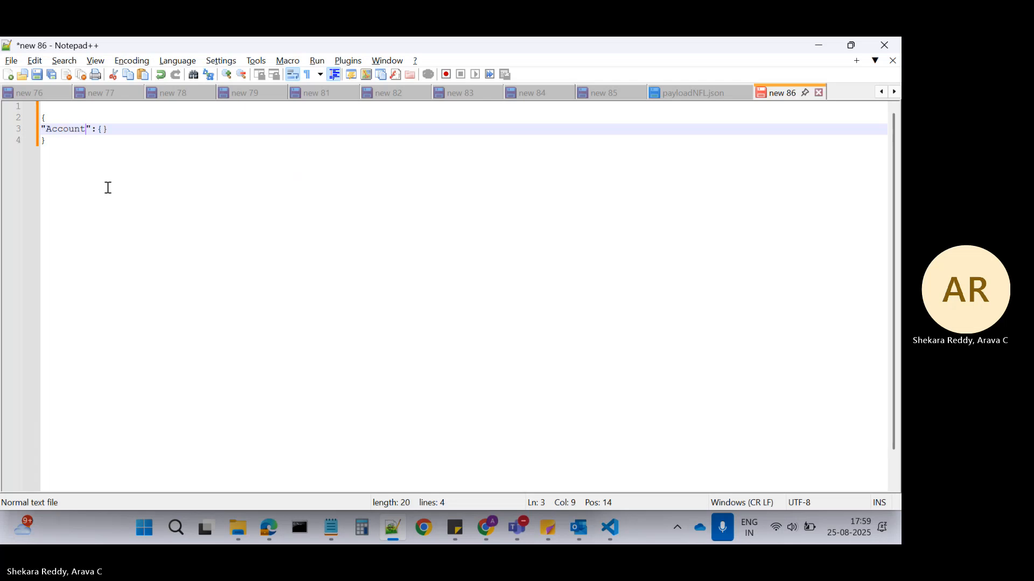
click(124, 167)
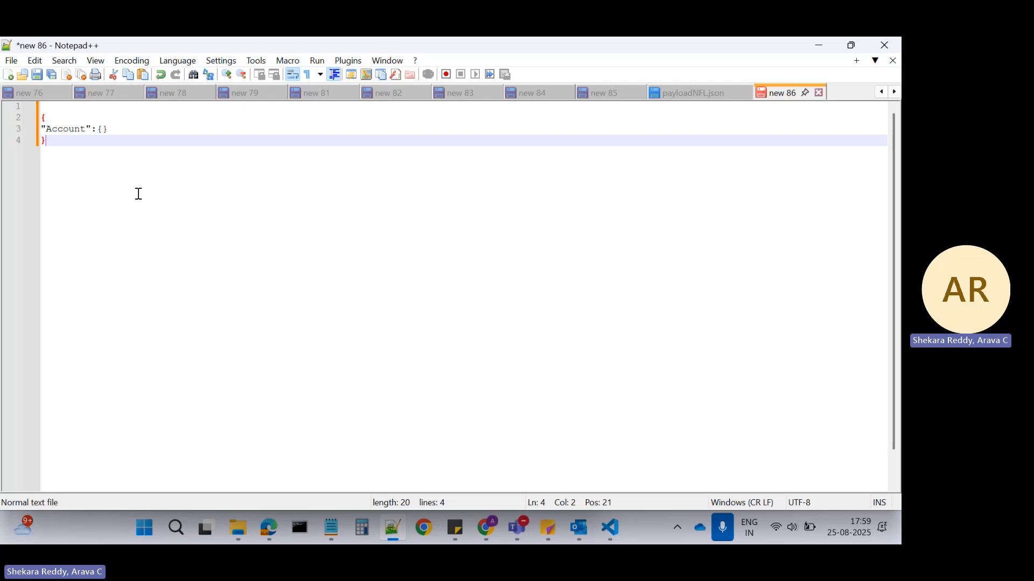
Compare the Extract Output Path value in Salesforce with the Account key in the Notepad++ JSON.
key(alt+Tab)
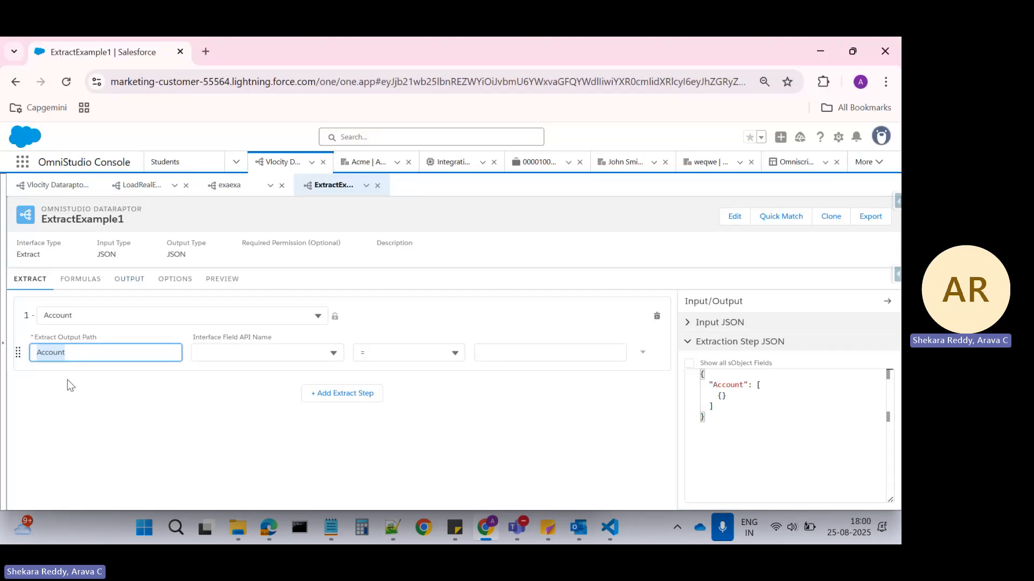
key(alt+Tab)
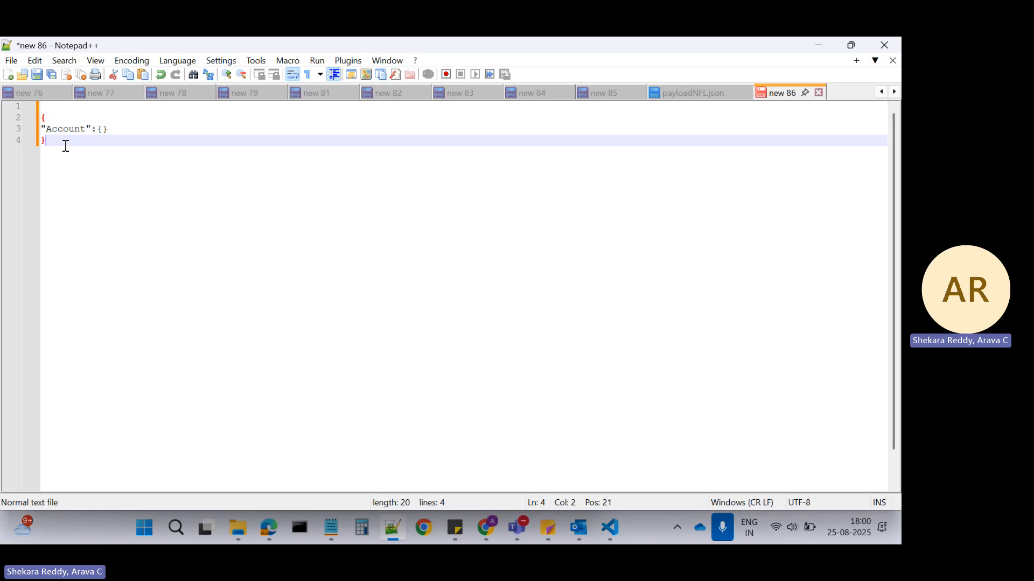
key(alt+Tab)
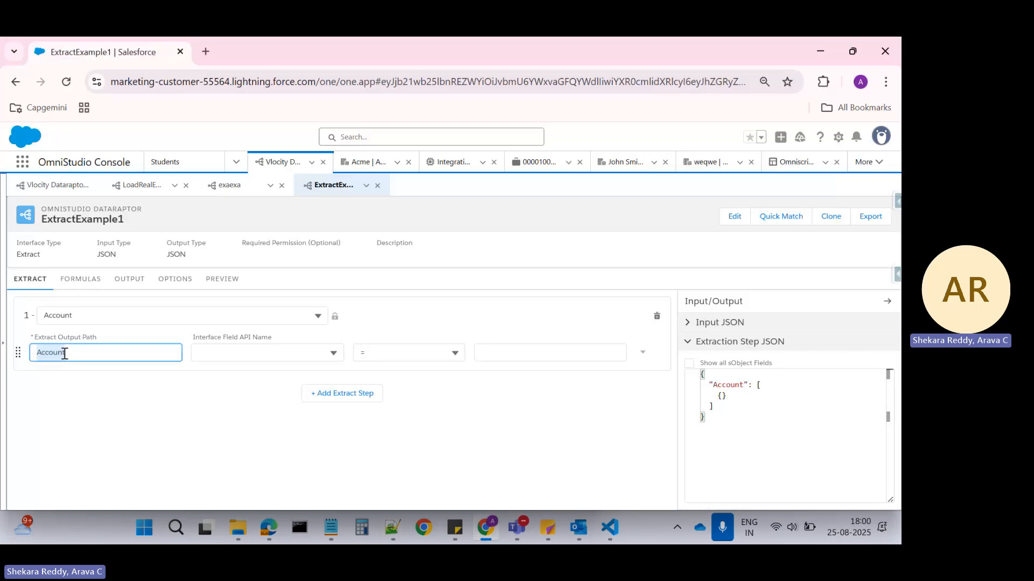
key(alt+Tab)
click(67, 129)
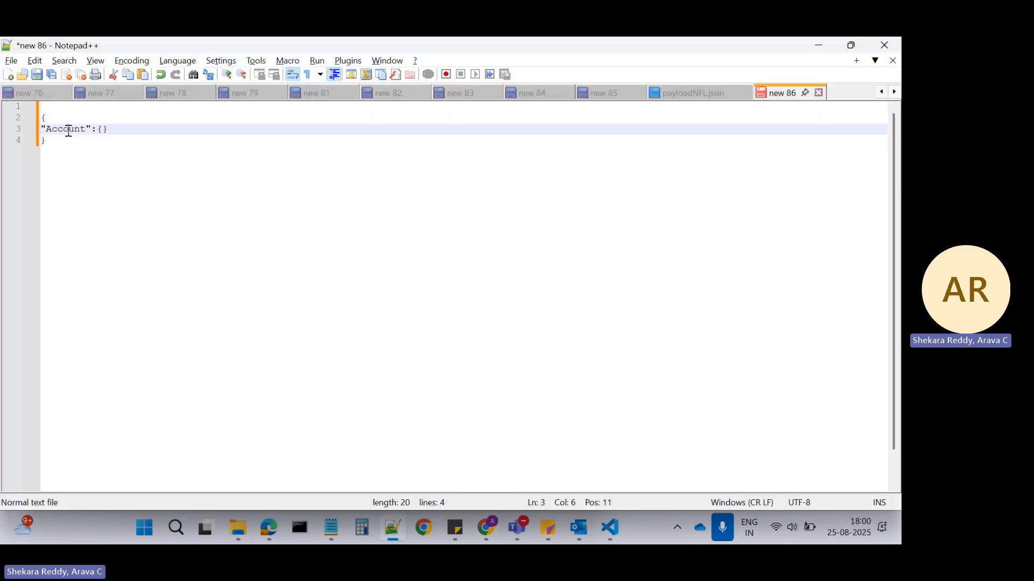
double_click(67, 129)
click(126, 147)
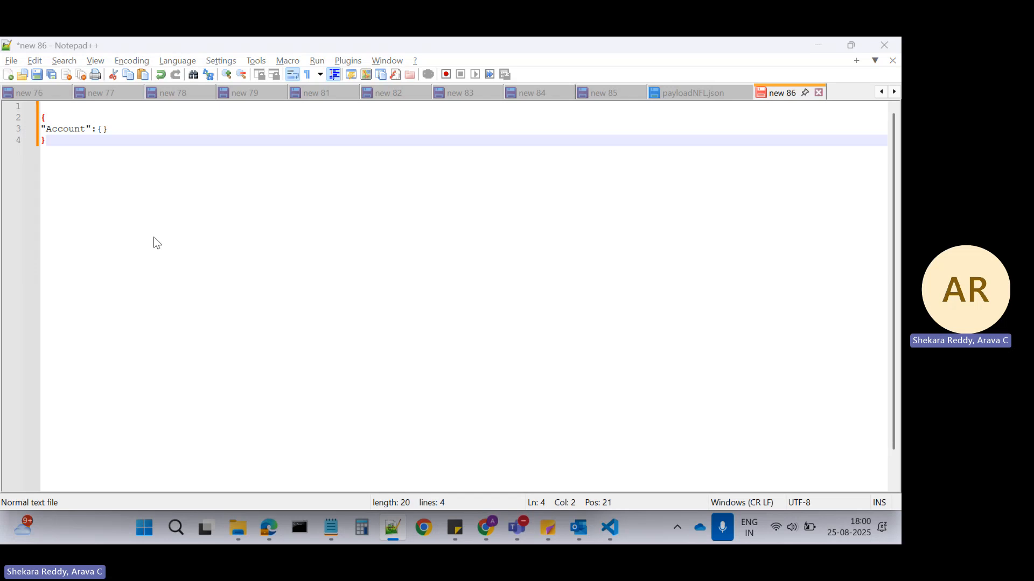
key(alt+Tab)
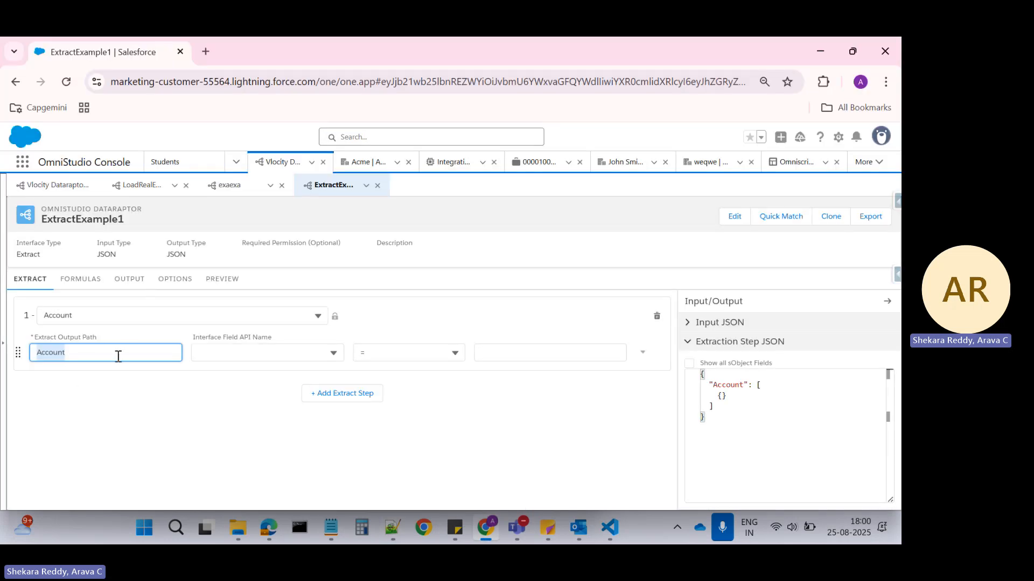
key(alt+Tab)
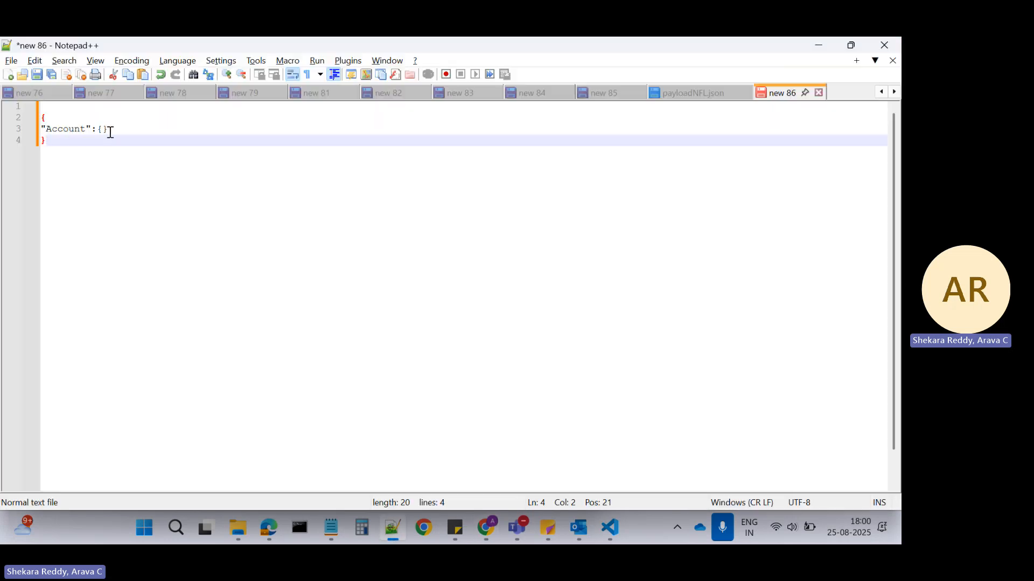
Fill the Account key's empty nested object with the placeholder text "fields from account".
click(76, 129)
click(61, 129)
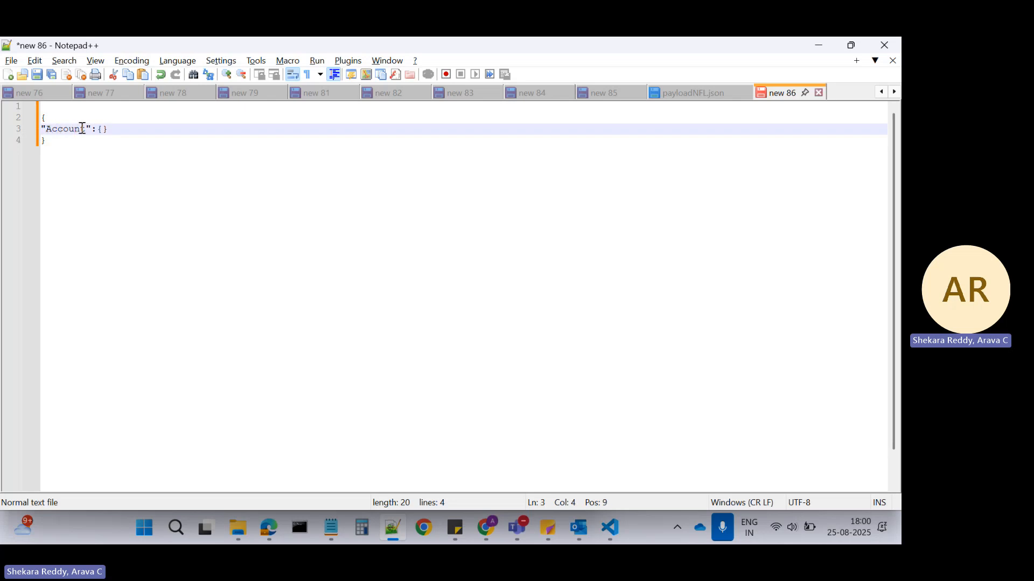
click(104, 130)
text(field)
text(s from a)
text(ccount)
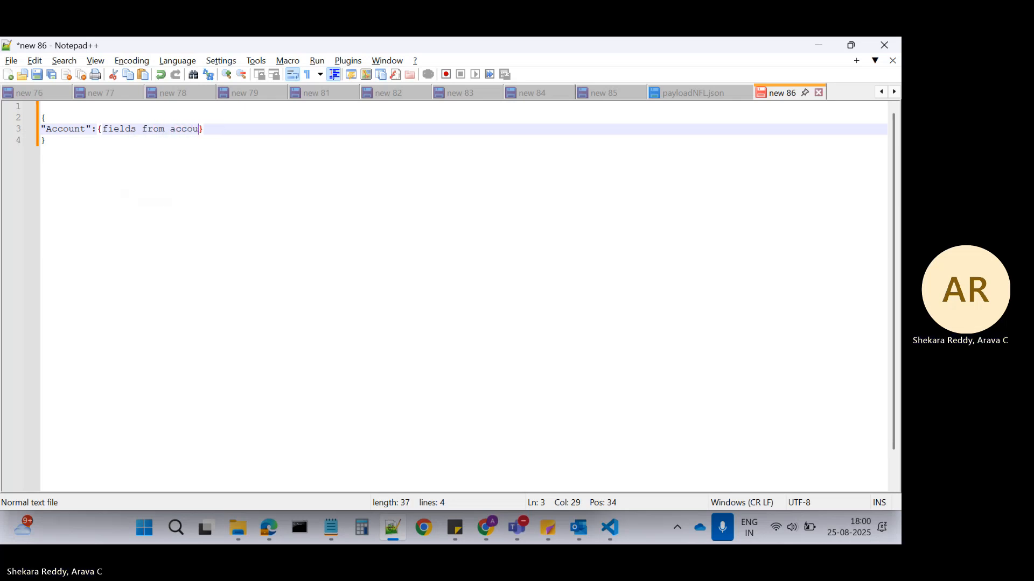
click(68, 139)
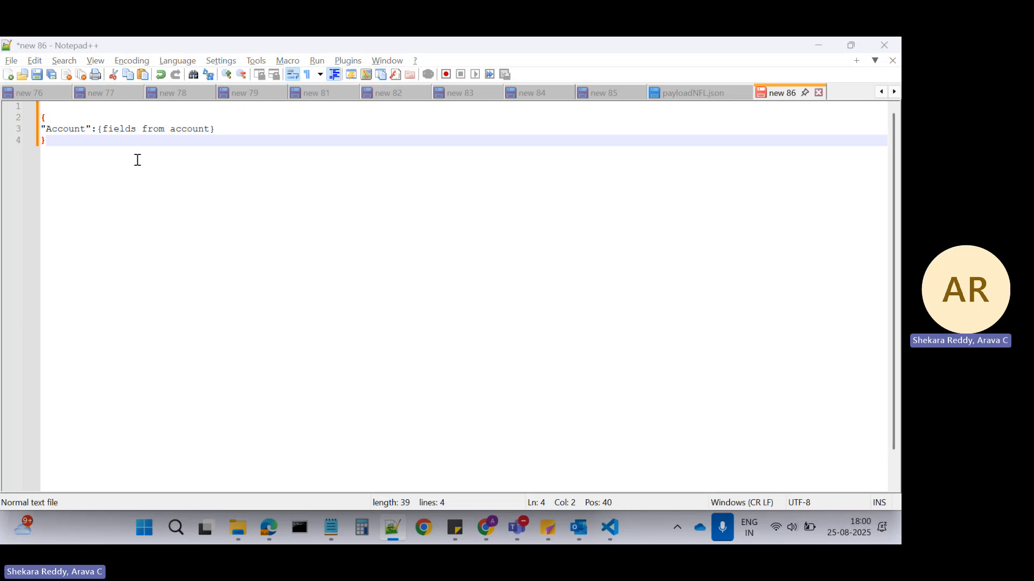
Recheck the output path against the JSON's Account key, and add two blank lines below the closing brace in Notepad++.
key(alt+Tab)
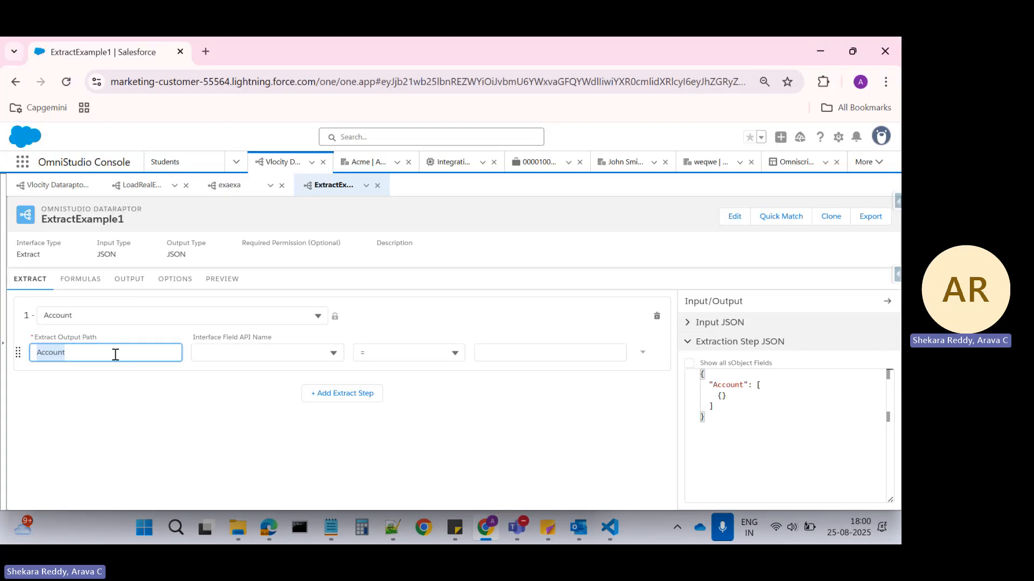
key(alt+Tab)
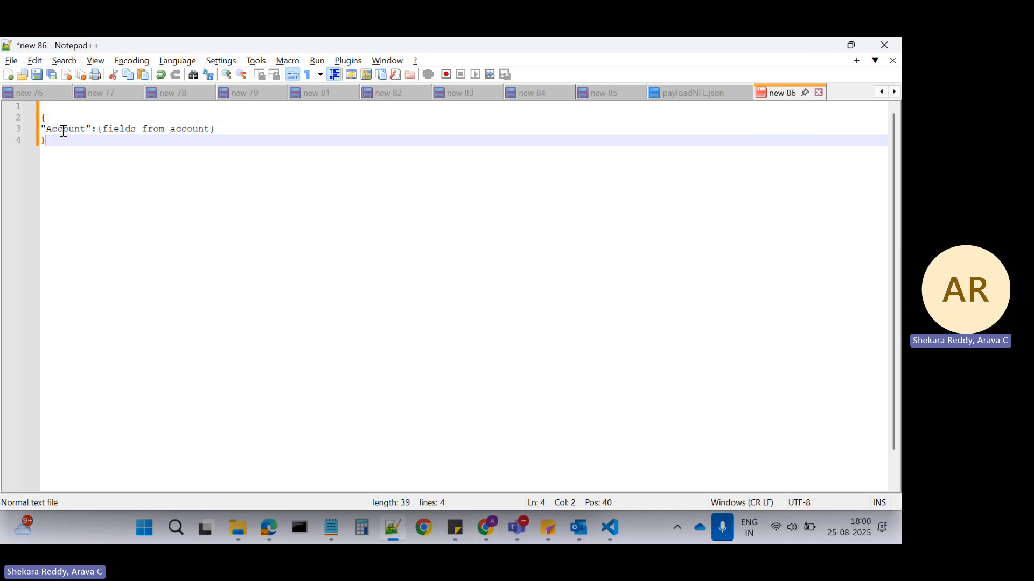
double_click(64, 131)
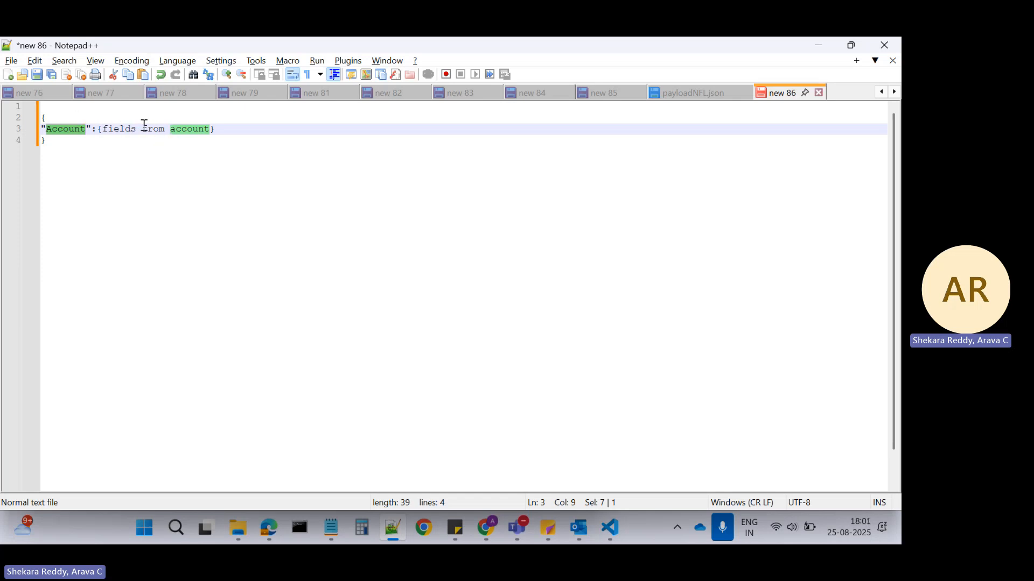
click(116, 134)
click(52, 144)
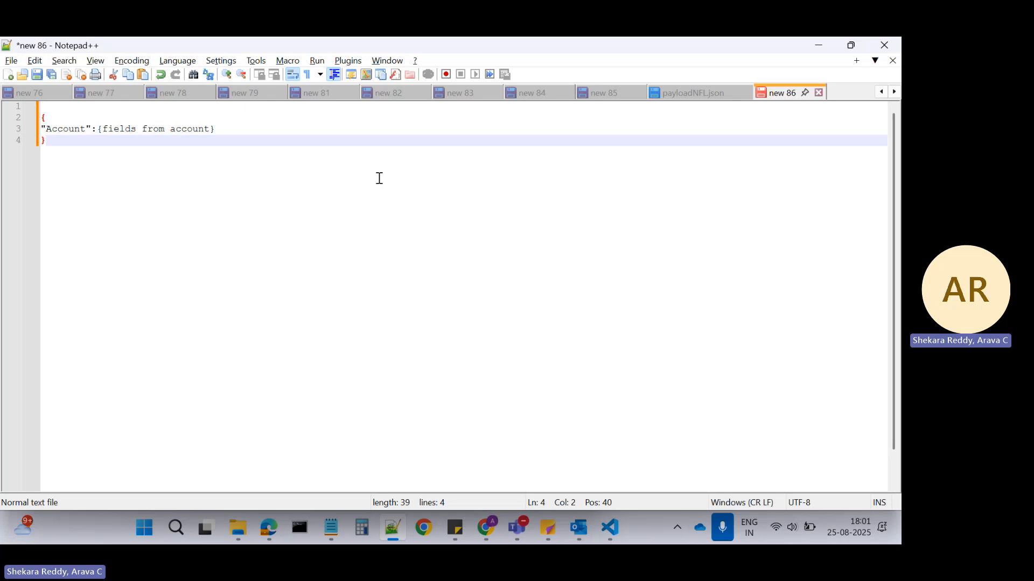
key(Return)
key(Return)
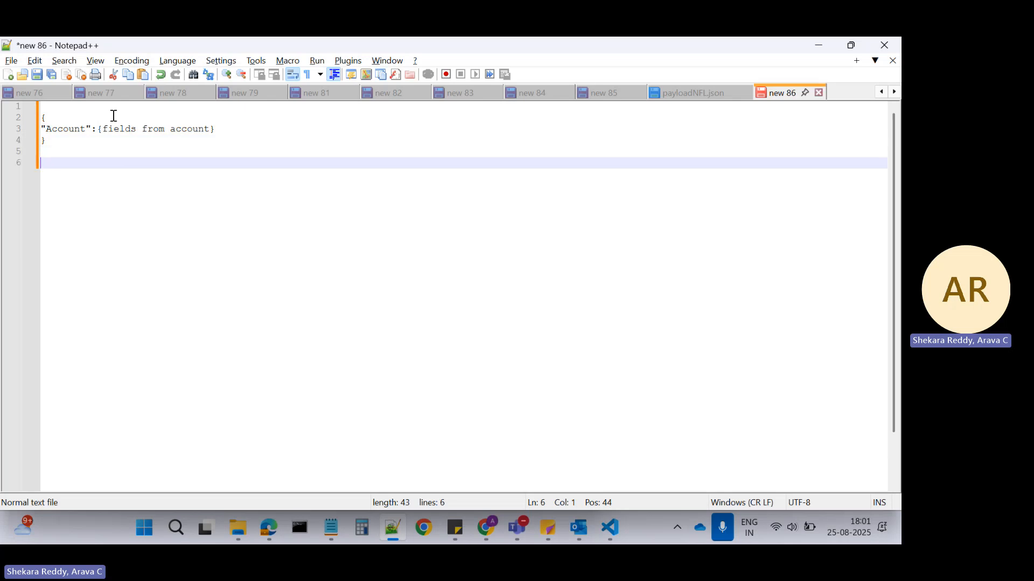
click(105, 129)
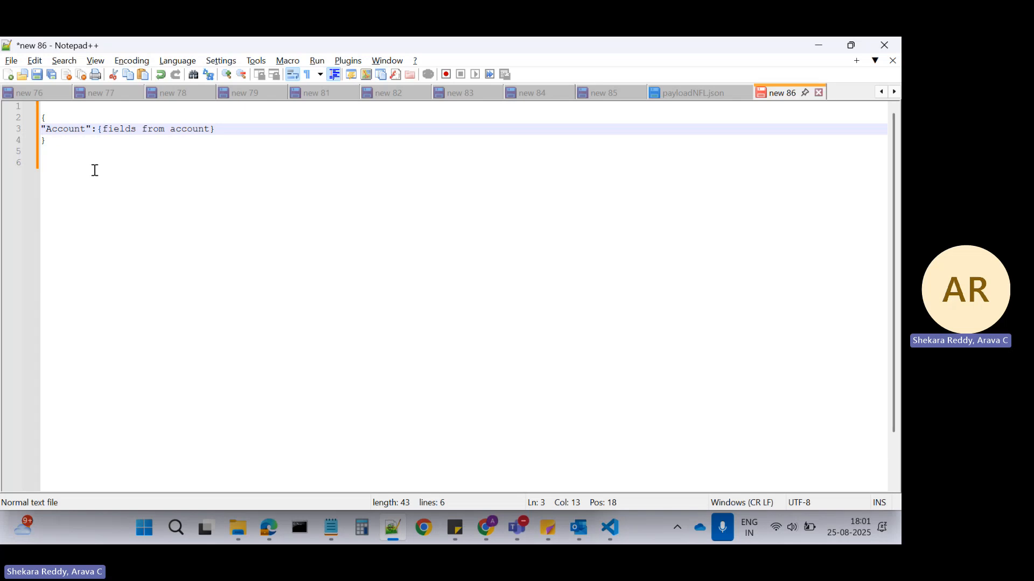
In Salesforce, set the Account extract step's filter to Id <> ''.
key(alt+Tab)
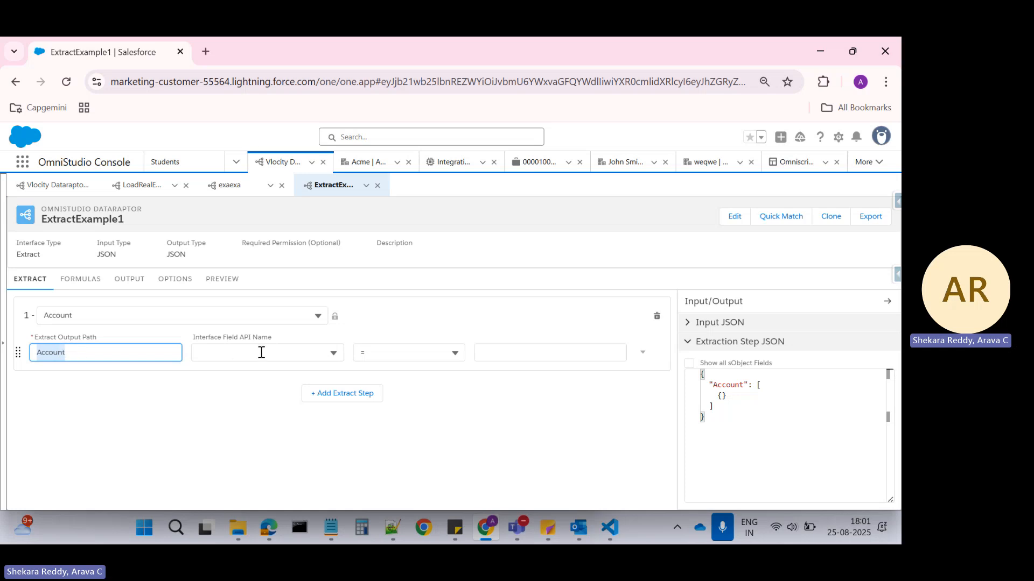
click(297, 353)
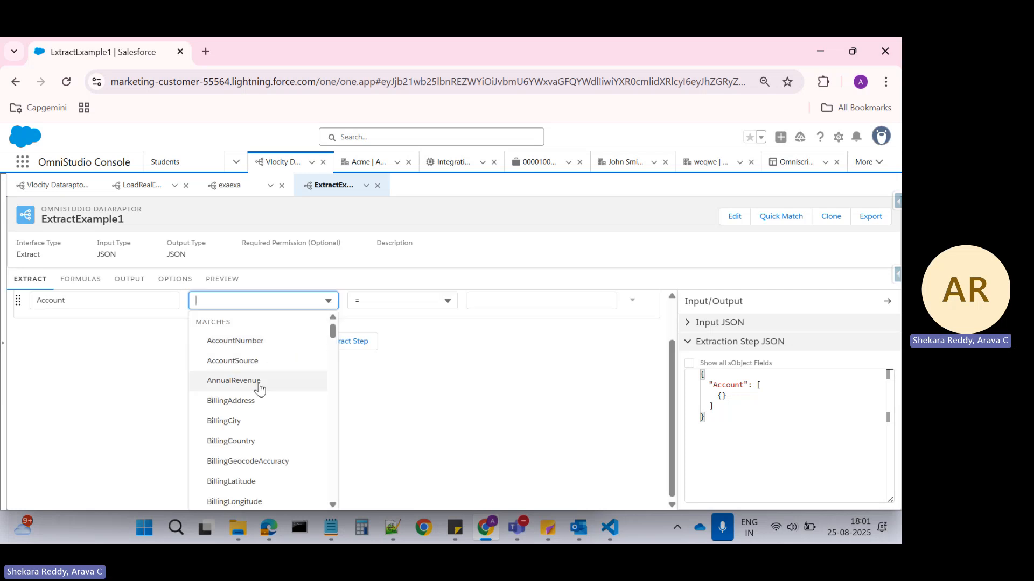
scroll(265, 388, up, 1)
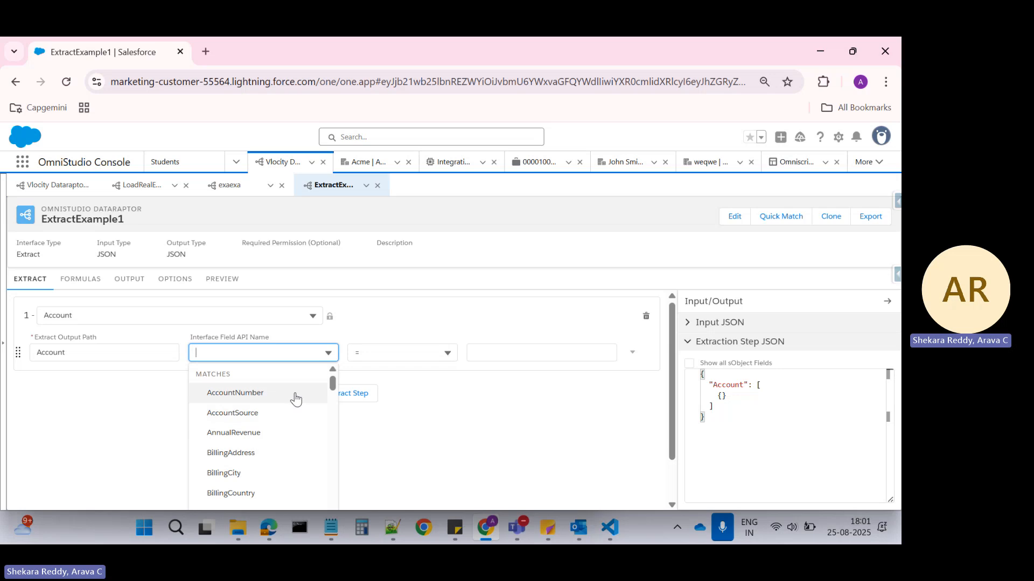
text(Id)
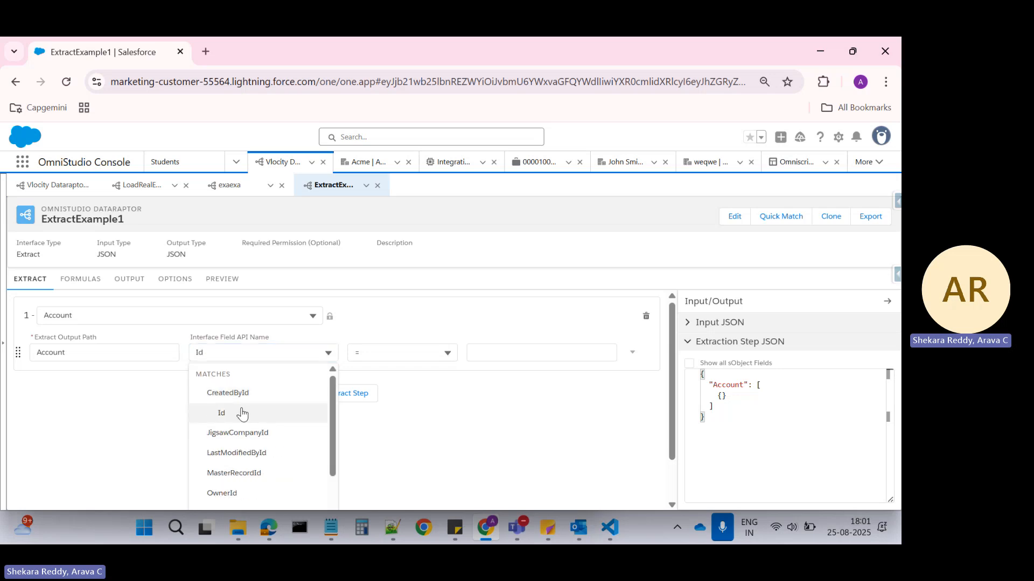
click(211, 413)
click(422, 356)
click(417, 368)
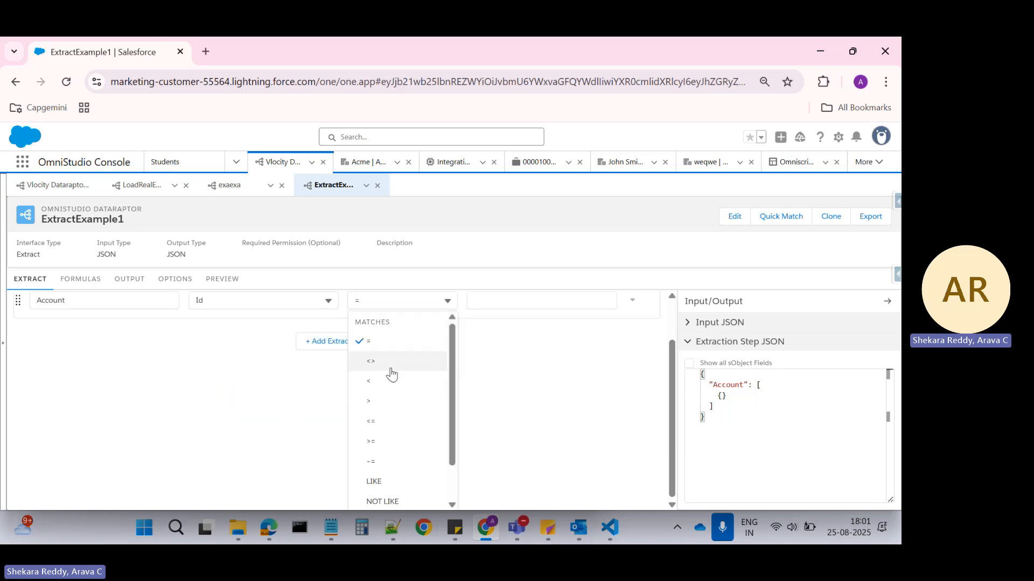
click(521, 352)
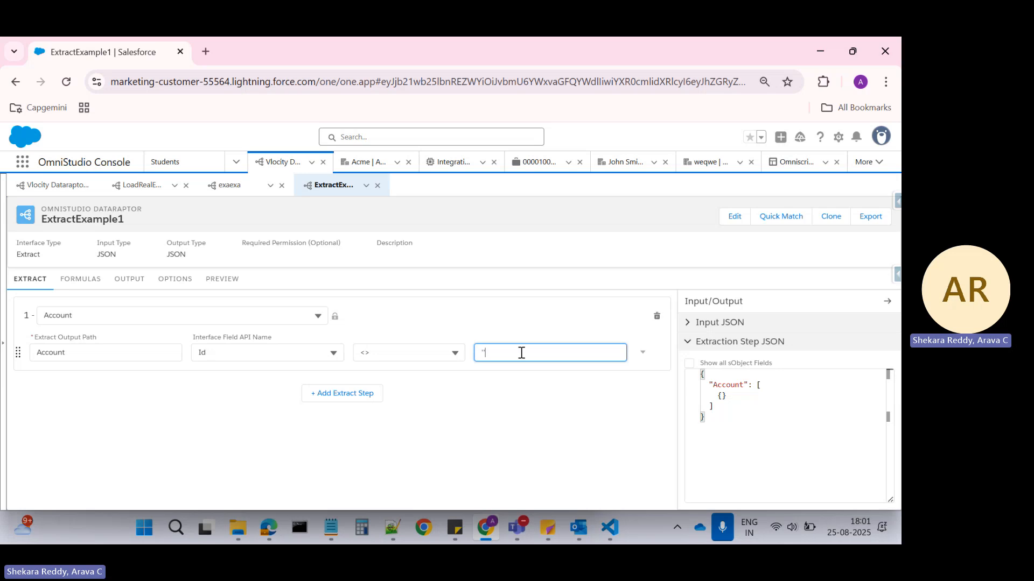
click(260, 441)
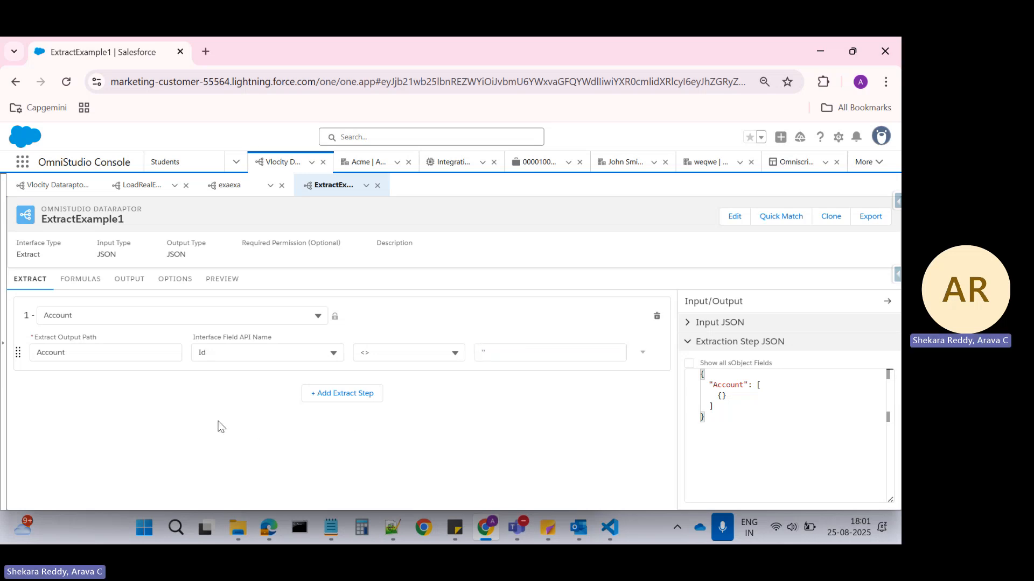
Review the sample Account JSON in Notepad++ against the Account extract step and the empty output mapping in Salesforce.
click(396, 519)
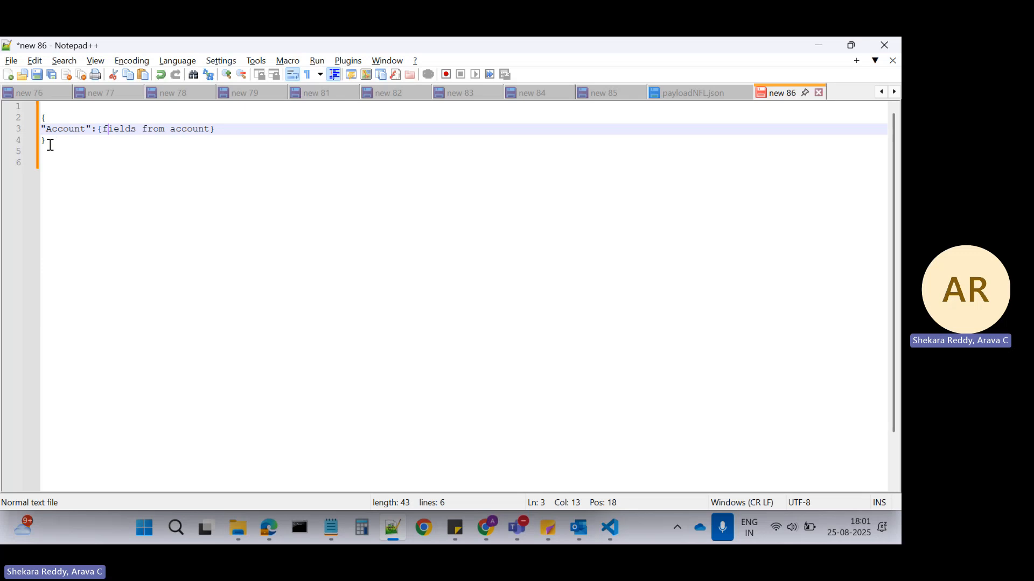
drag(49, 142, 43, 123)
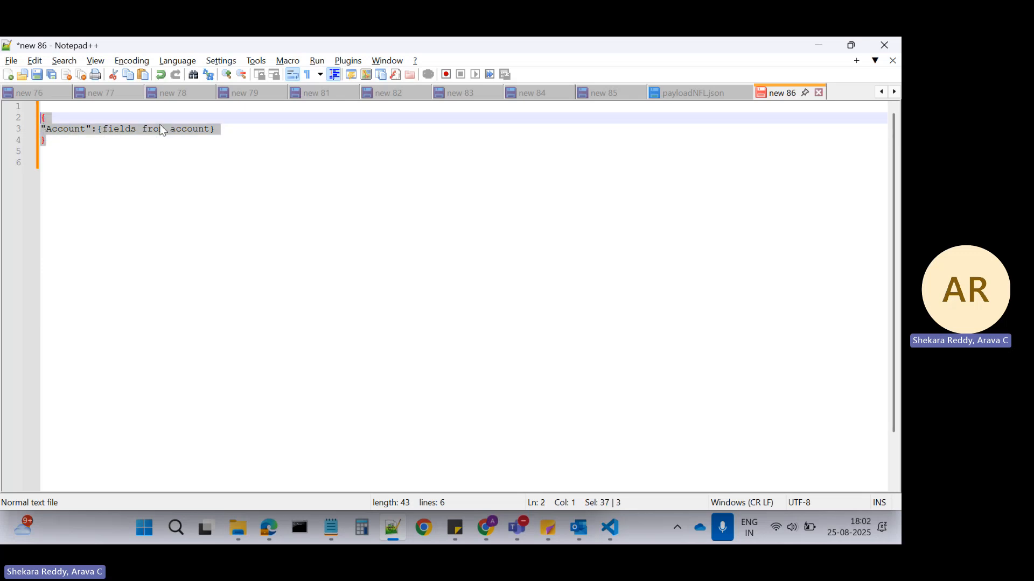
double_click(193, 129)
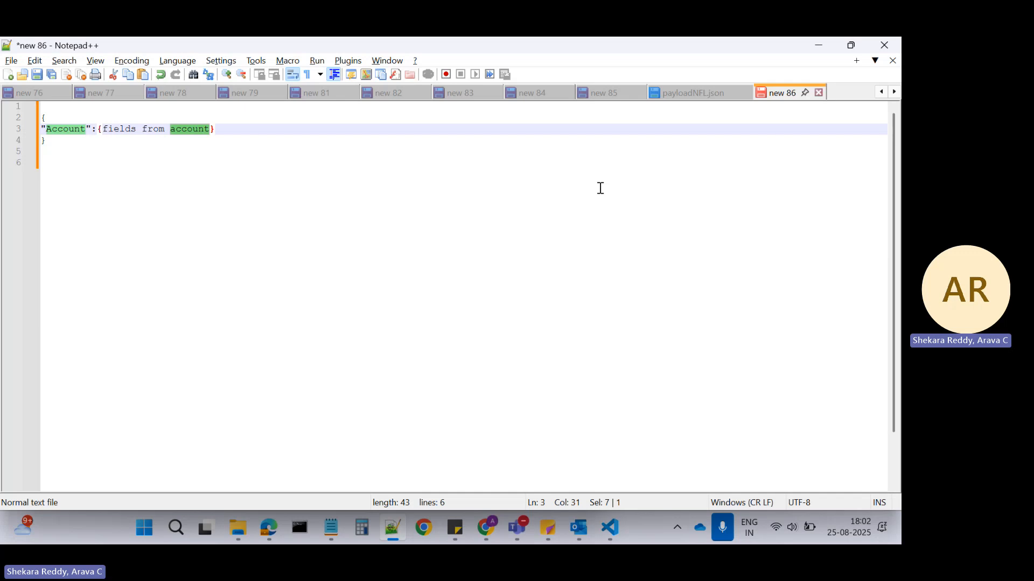
key(alt+Tab)
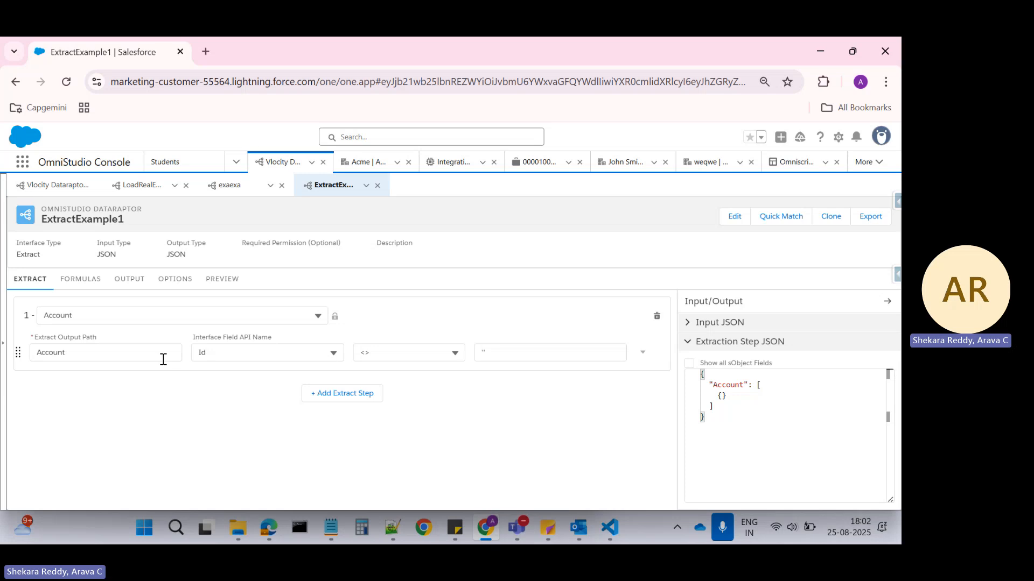
click(129, 284)
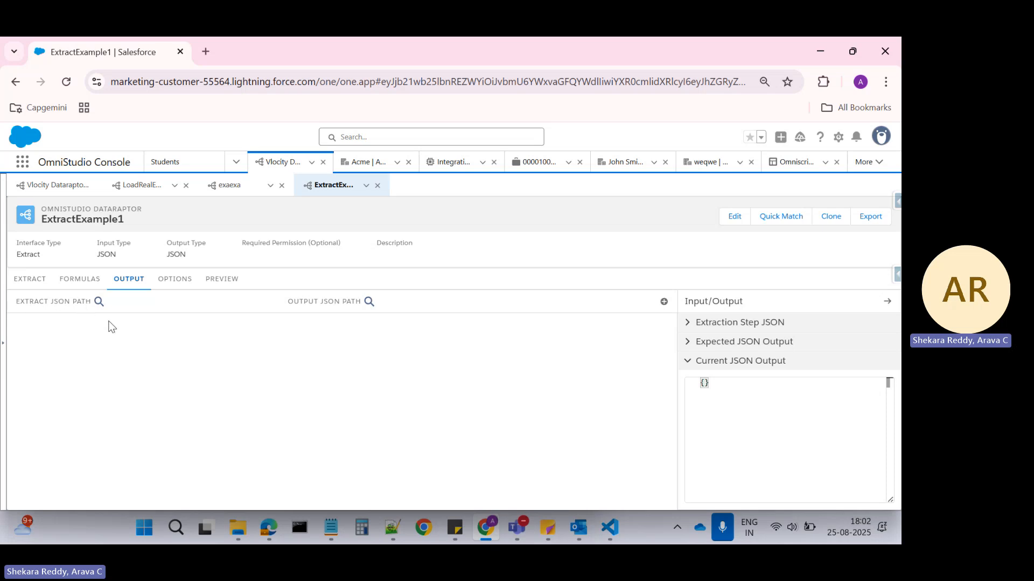
key(alt+Tab)
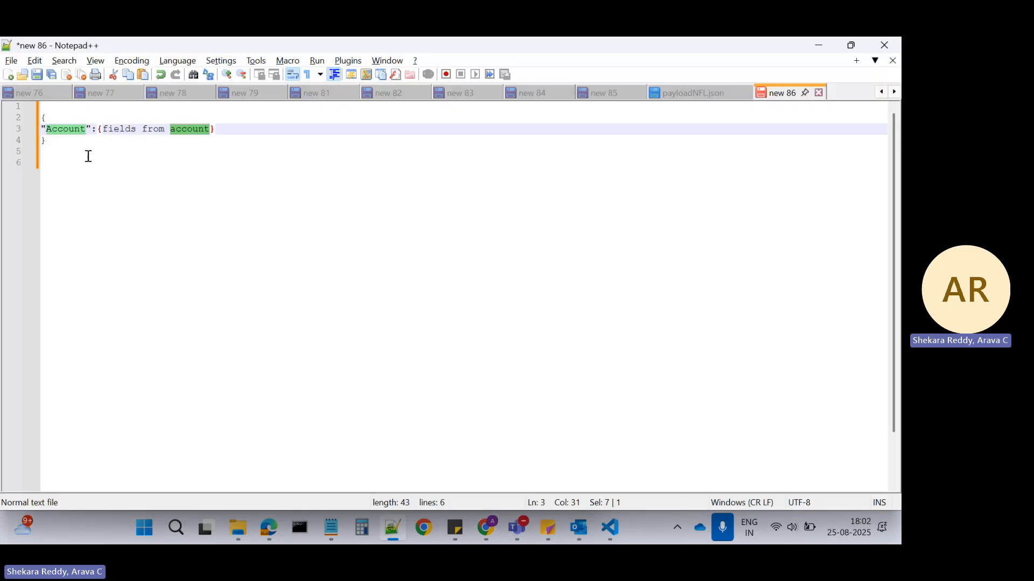
double_click(63, 129)
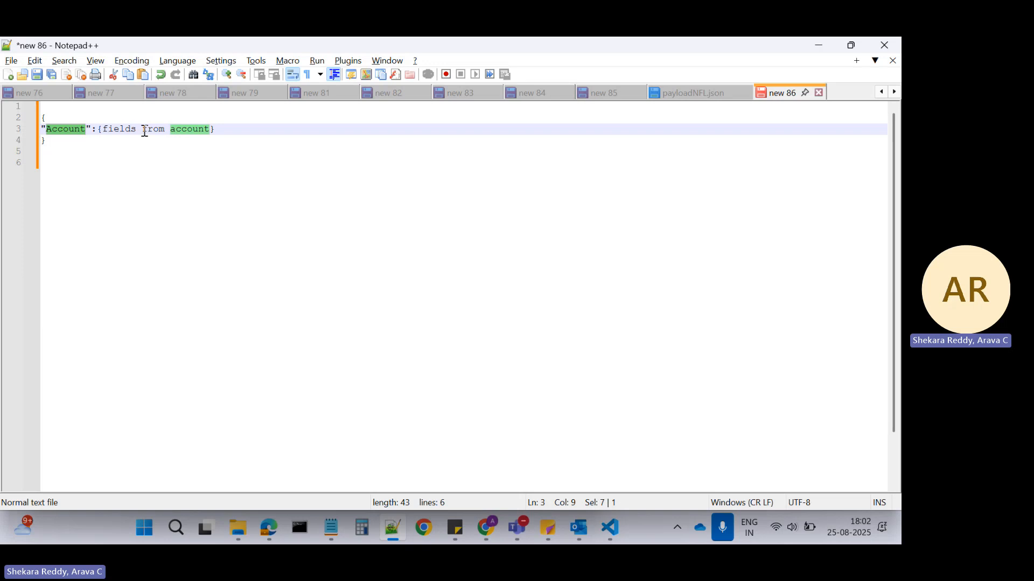
key(alt+Tab)
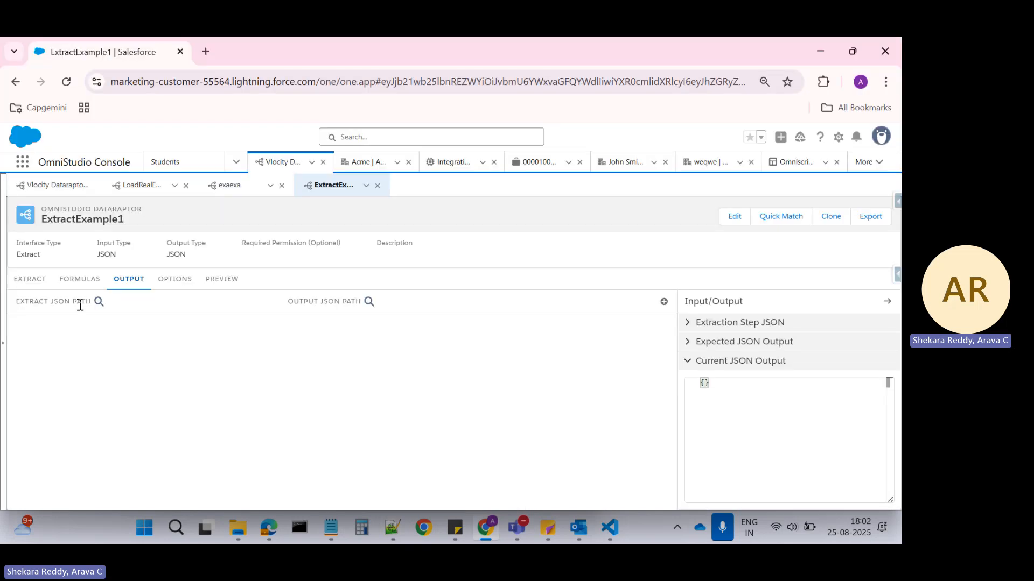
Add an output mapping to ExtractExample1 with Account:Name as its Extract JSON Path.
click(663, 302)
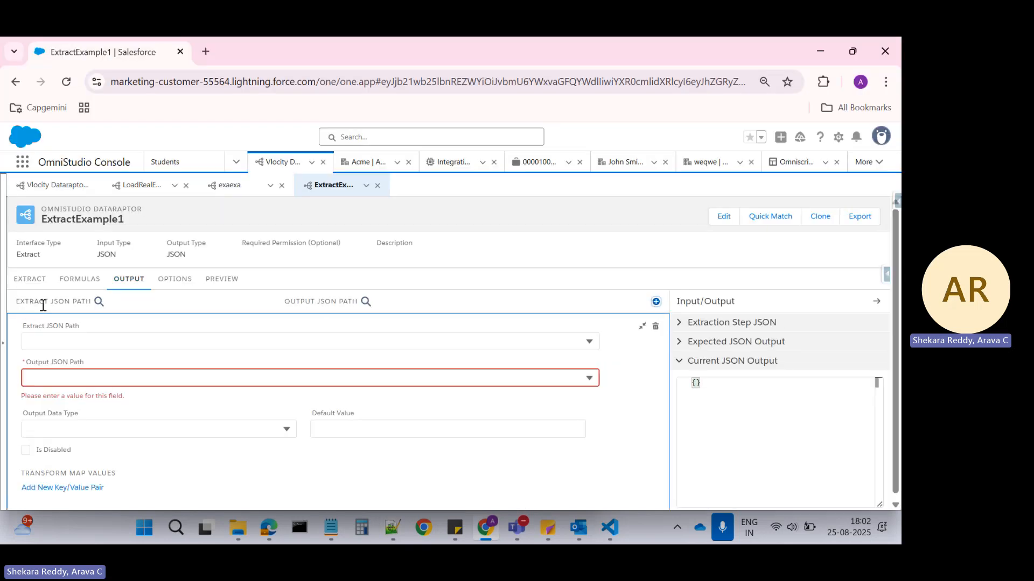
click(55, 341)
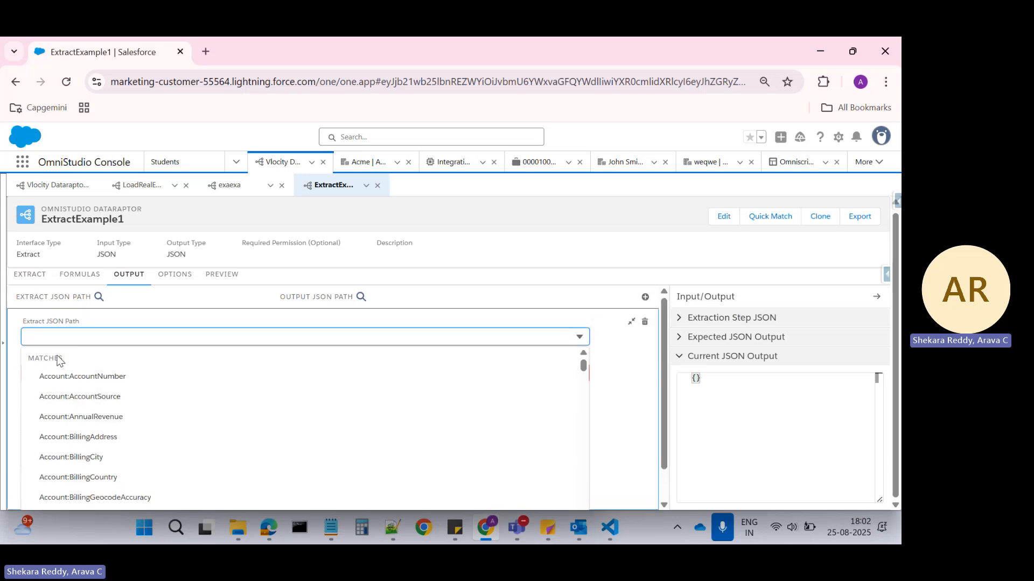
text(Name)
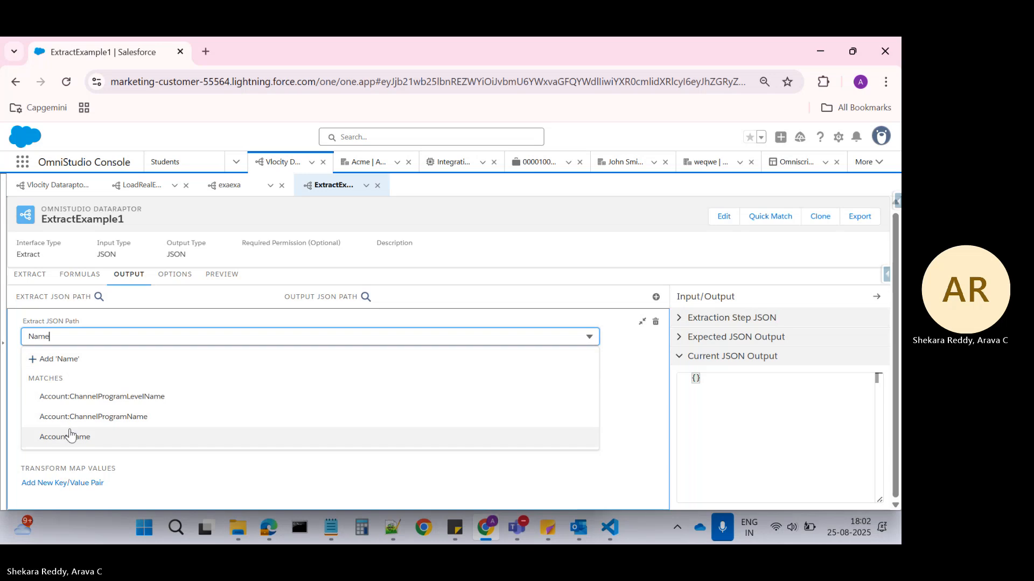
click(70, 436)
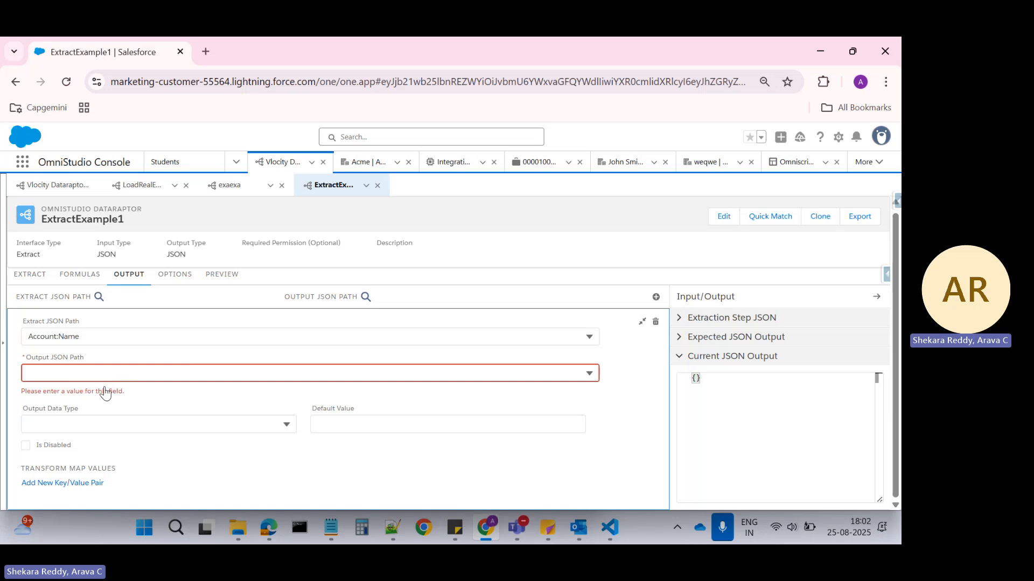
click(71, 372)
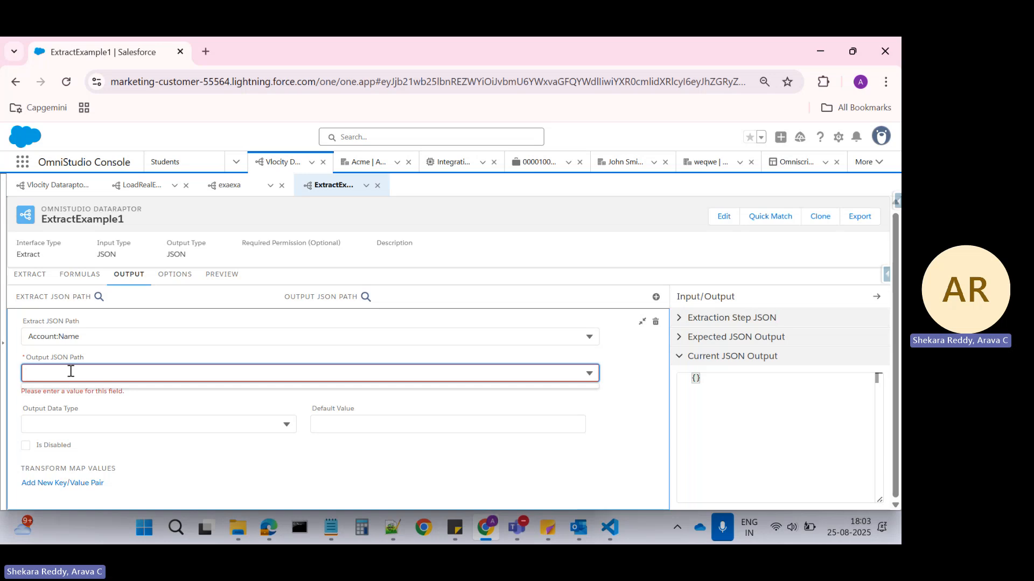
In Notepad++, add a second JSON object with empty braces on separate lines below the Account object.
key(alt+Tab)
click(77, 140)
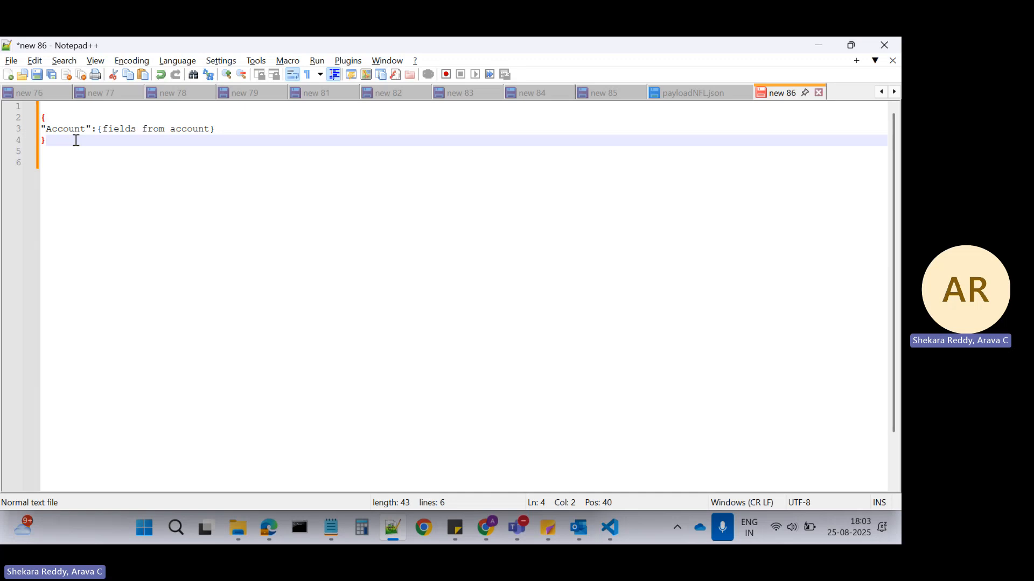
key(Return)
key(Return)
text({)
key(Return)
key(Return)
text(})
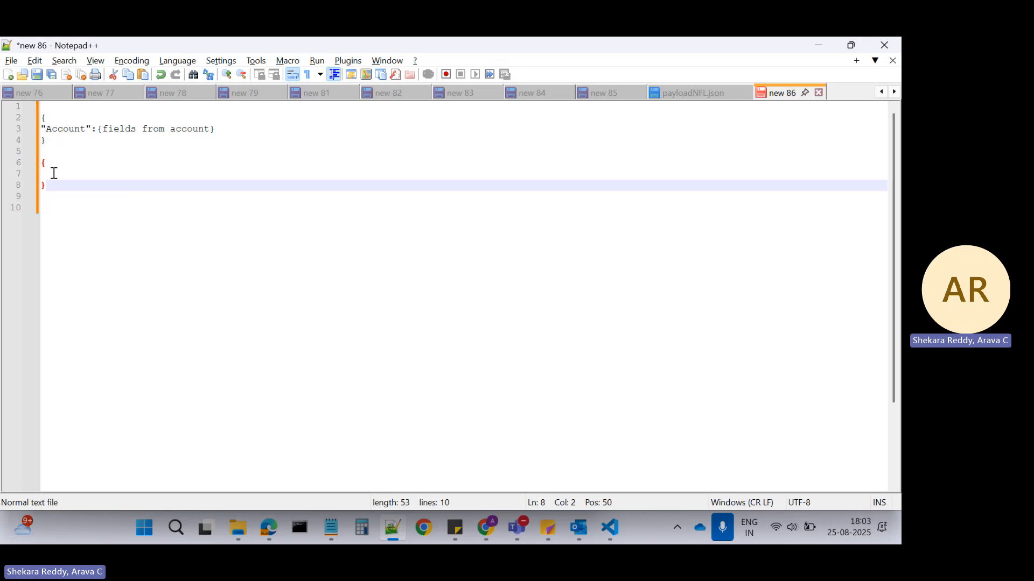
text(")
key(BackSpace)
Add a "Name": key without a value inside the second JSON object.
click(56, 167)
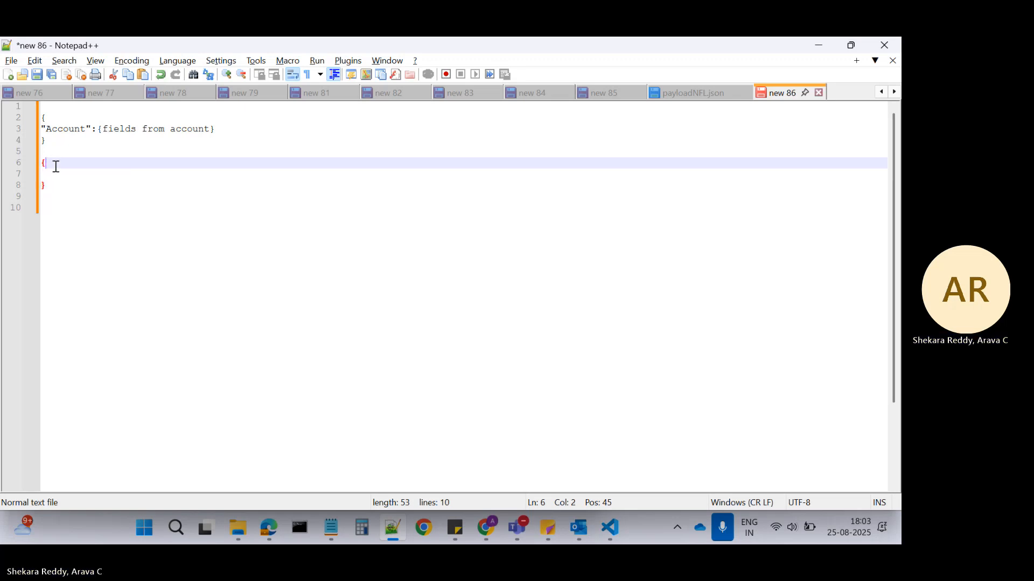
key(Return)
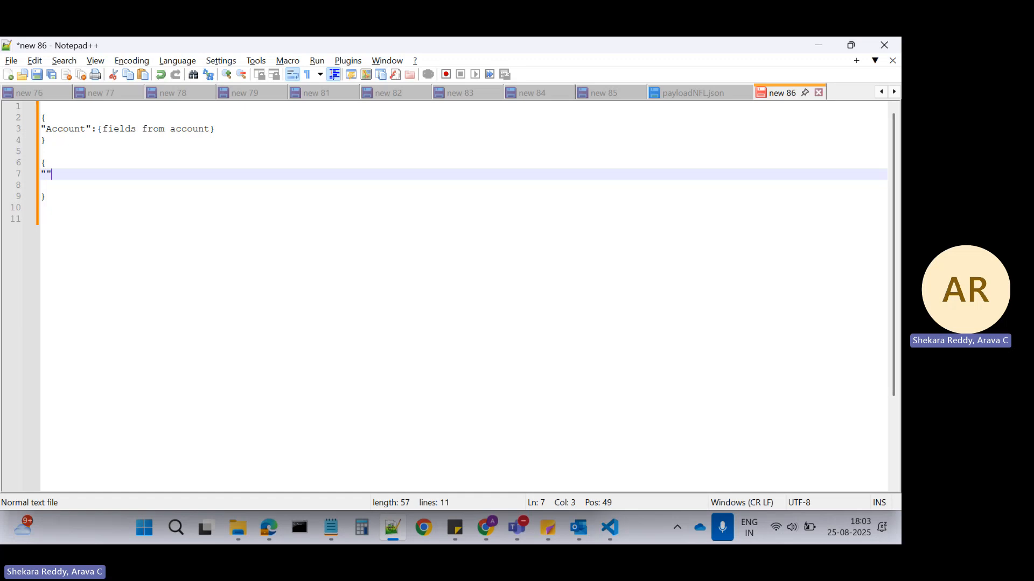
text("Name)
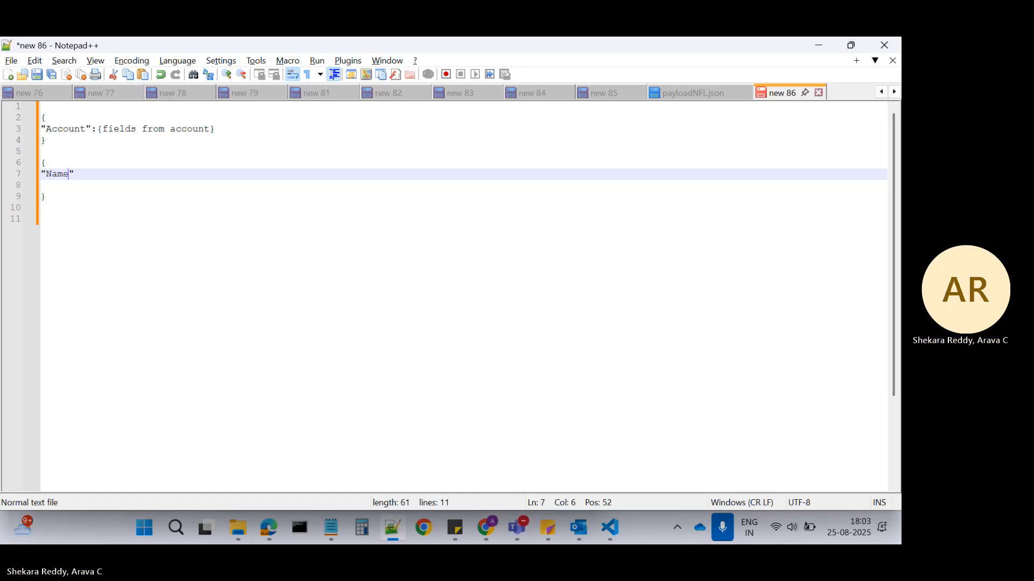
key(Right)
text(:)
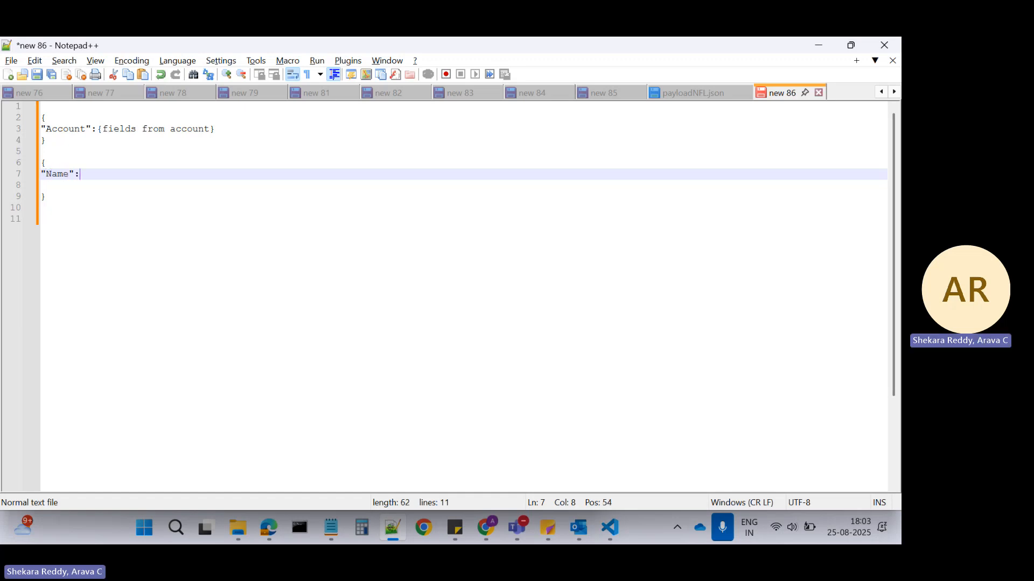
In Salesforce, set the mapping's Output JSON Path to Name and compare it with the Name key in the Notepad++ JSON.
key(alt+Tab)
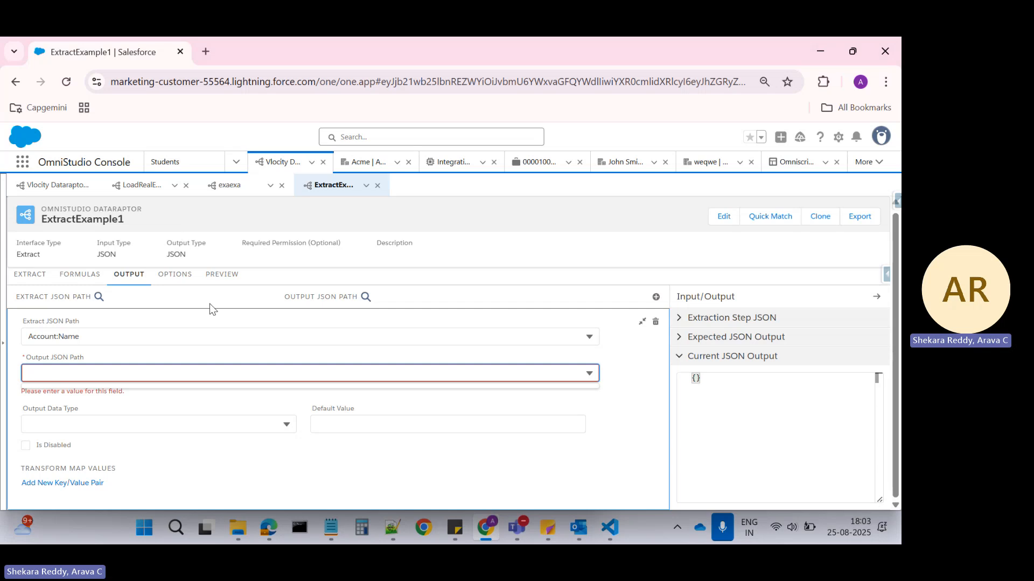
text(Name)
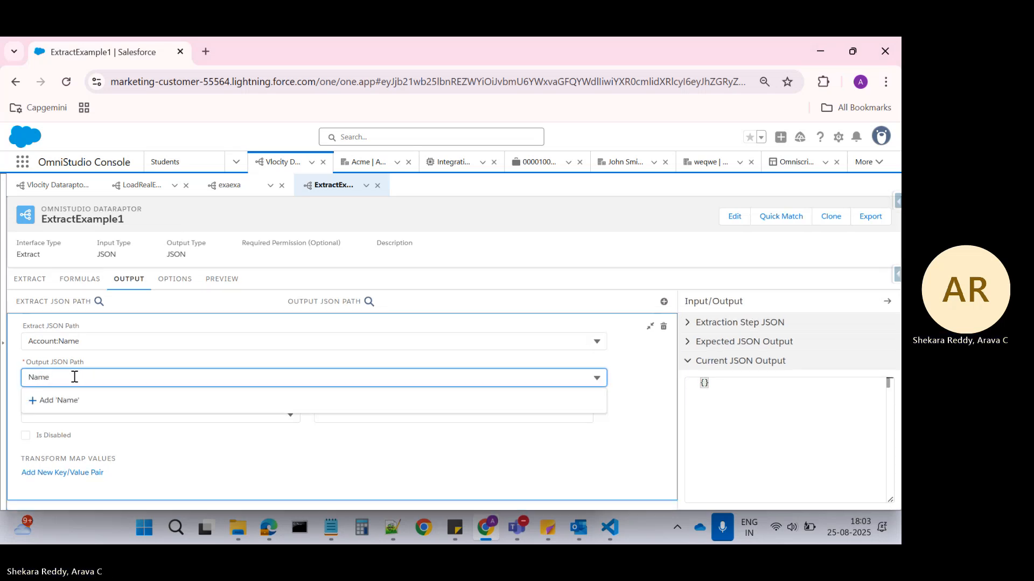
click(59, 400)
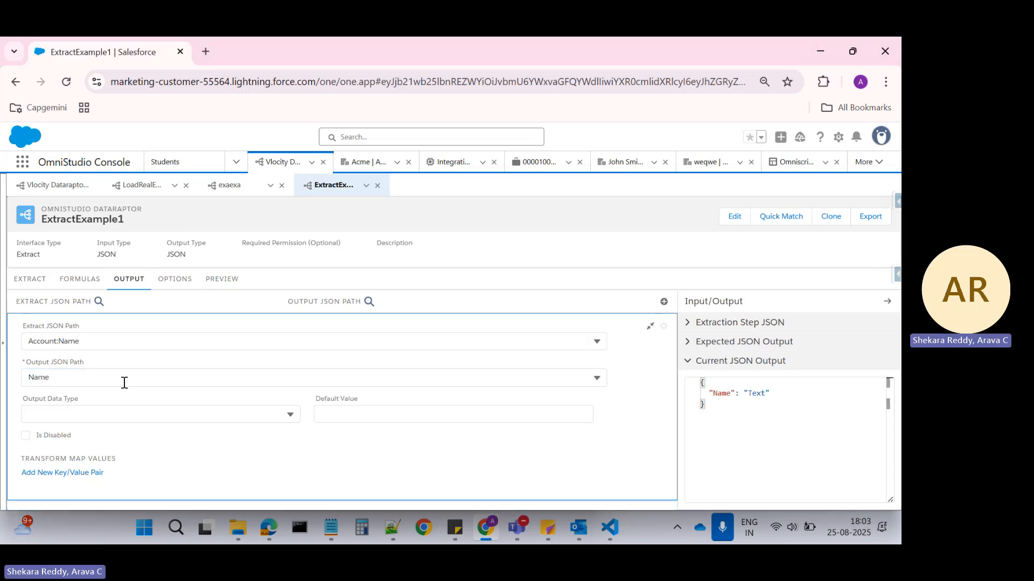
key(alt+Tab)
double_click(55, 173)
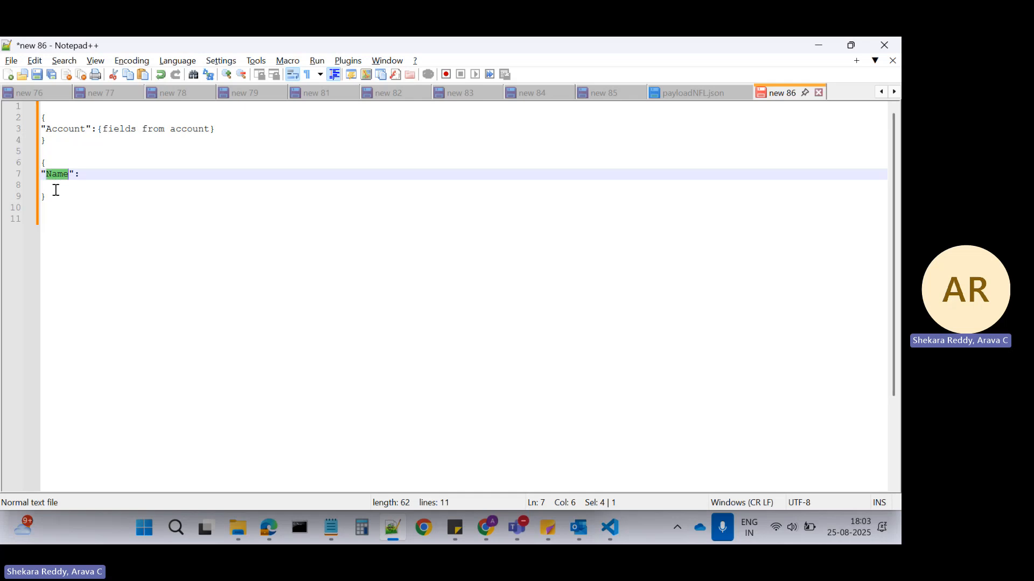
click(87, 213)
key(alt+Tab)
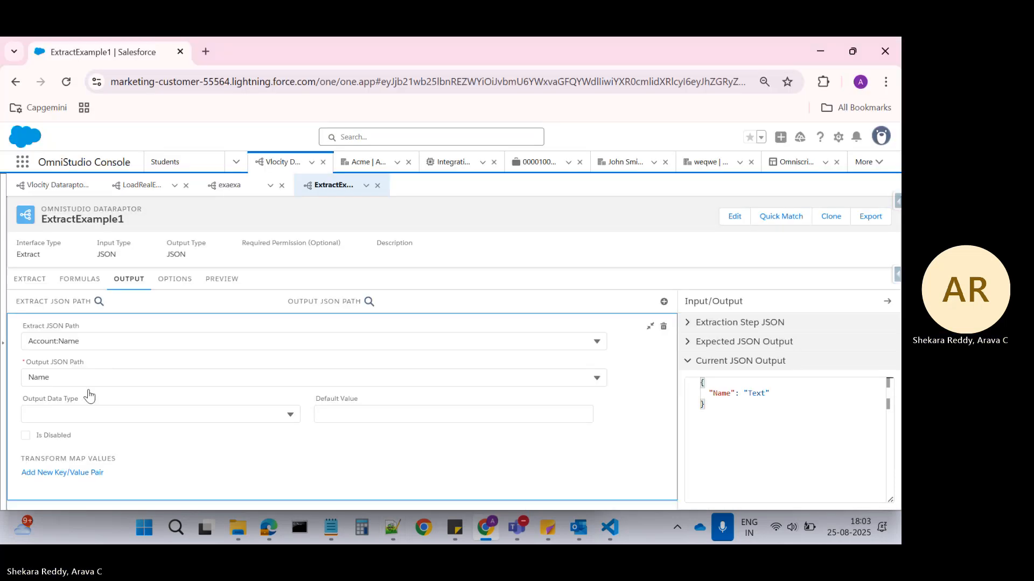
Execute the DataRaptor preview with empty input parameters.
click(174, 280)
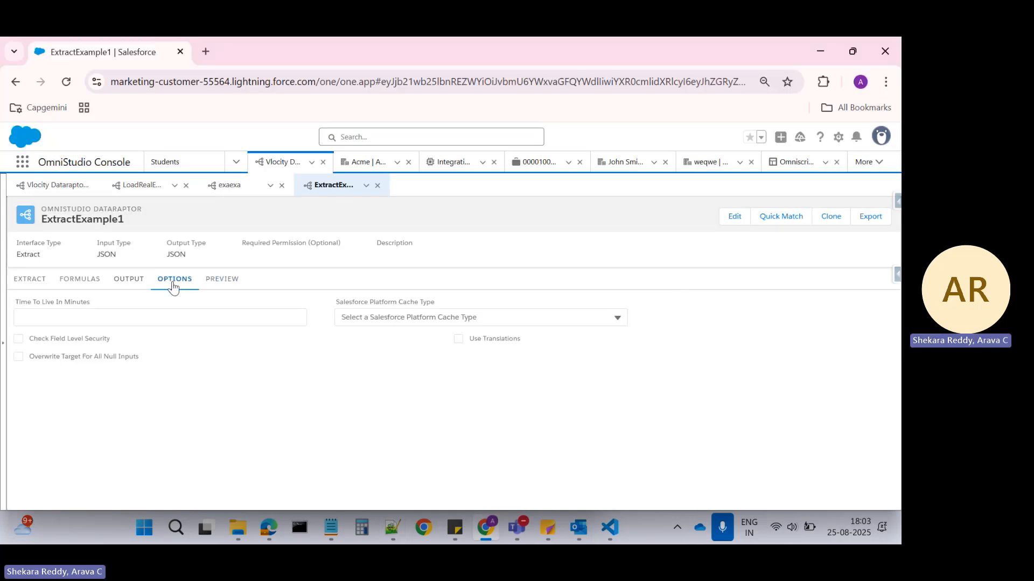
click(215, 280)
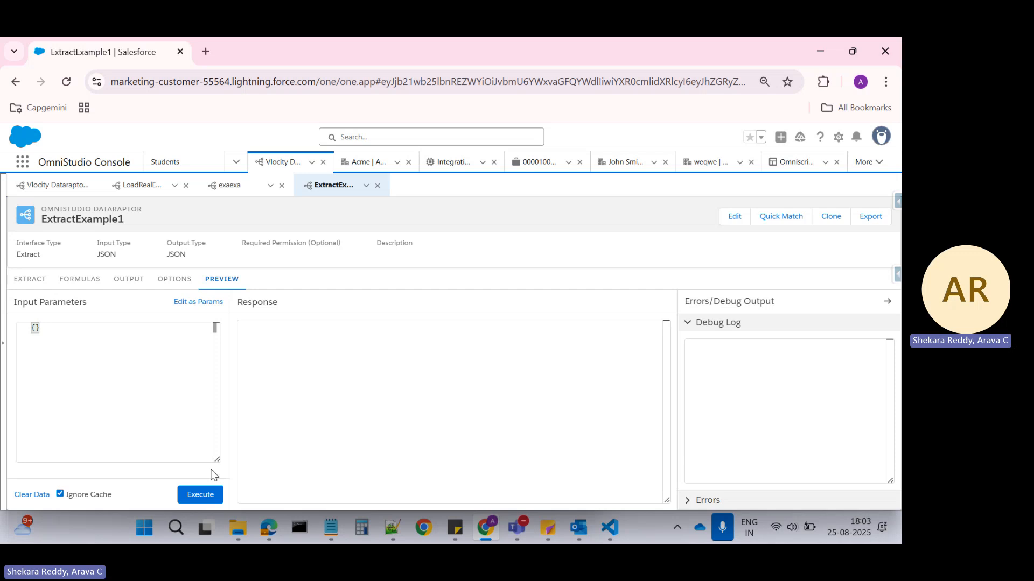
click(202, 496)
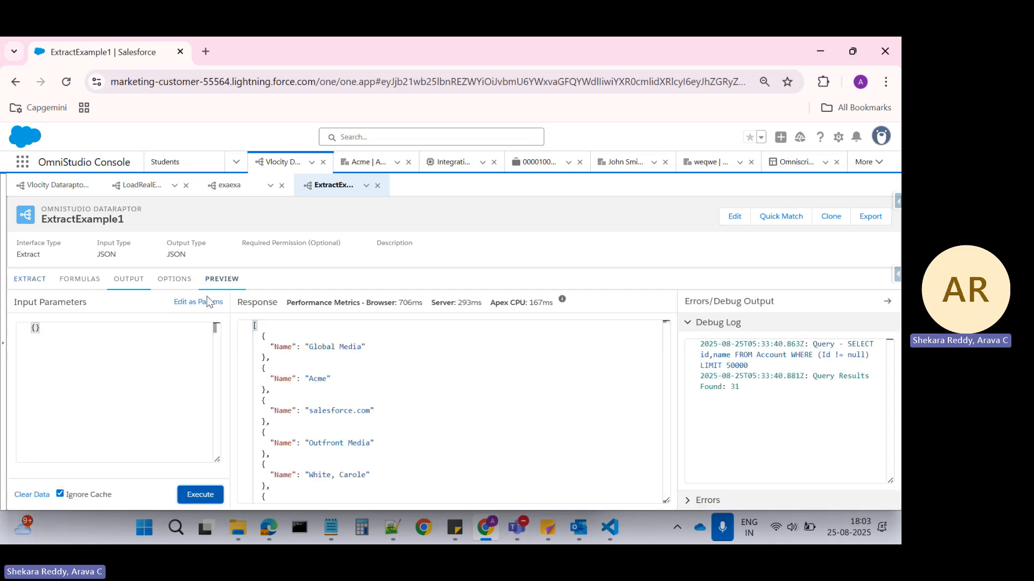
Examine the query and result count in the preview's debug log and the Name entries in its response.
click(703, 357)
drag(701, 355, 727, 387)
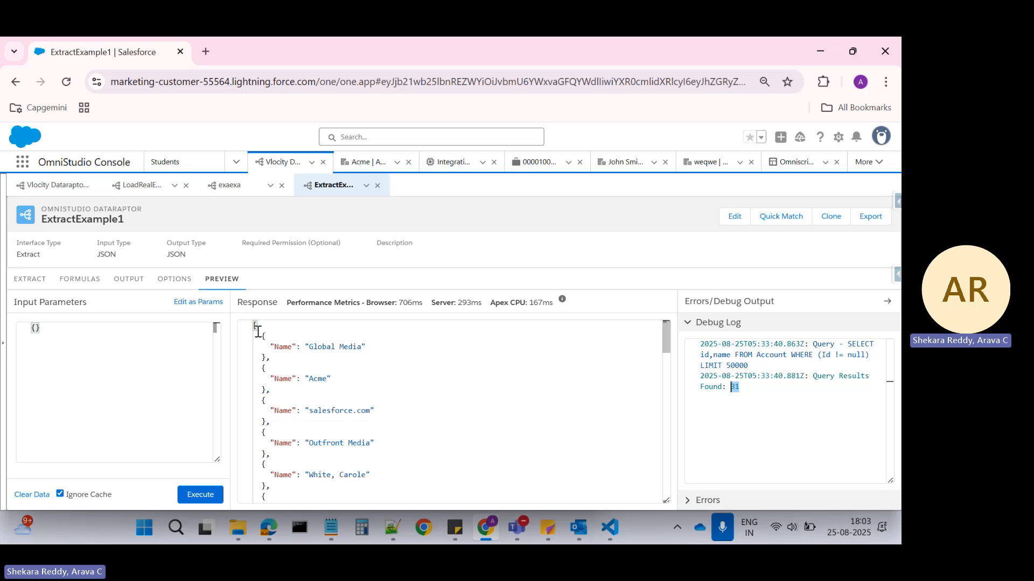
drag(263, 336, 281, 432)
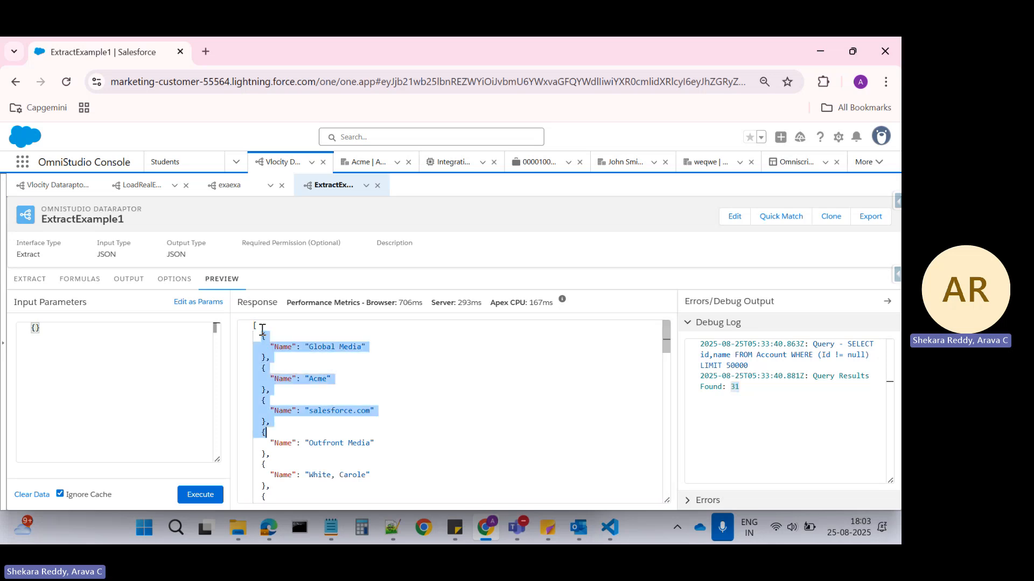
scroll(377, 427, down, 10)
scroll(382, 426, up, 9)
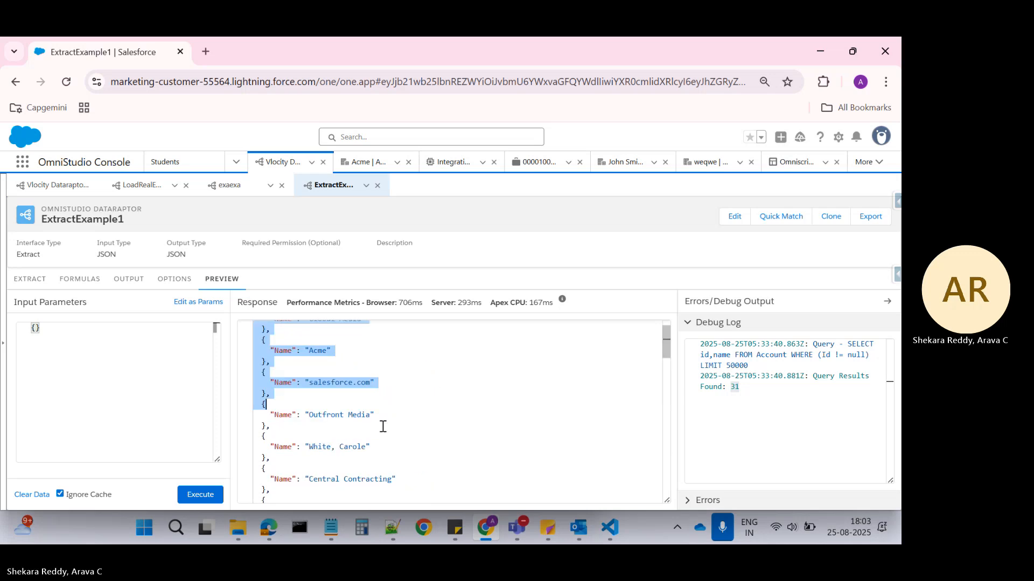
scroll(383, 427, up, 1)
click(292, 354)
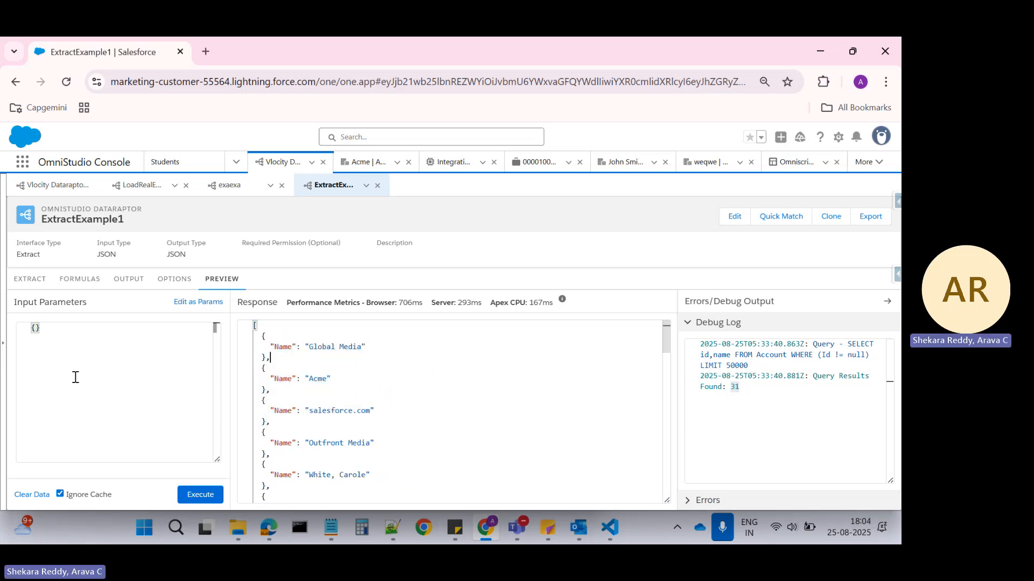
Recheck the Account extract step's output path and filter, and review the Account object in the Notepad++ JSON.
click(31, 280)
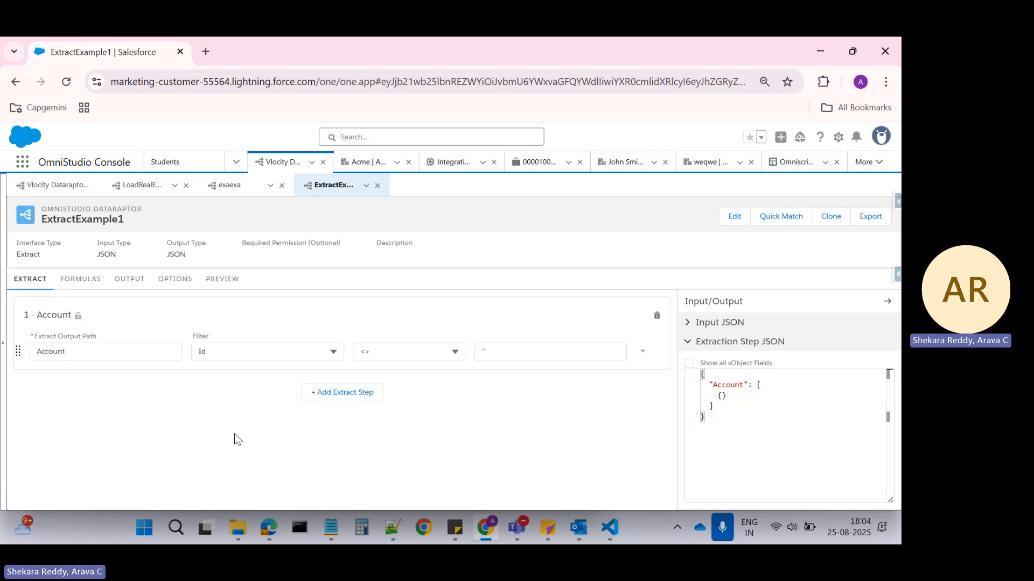
click(393, 527)
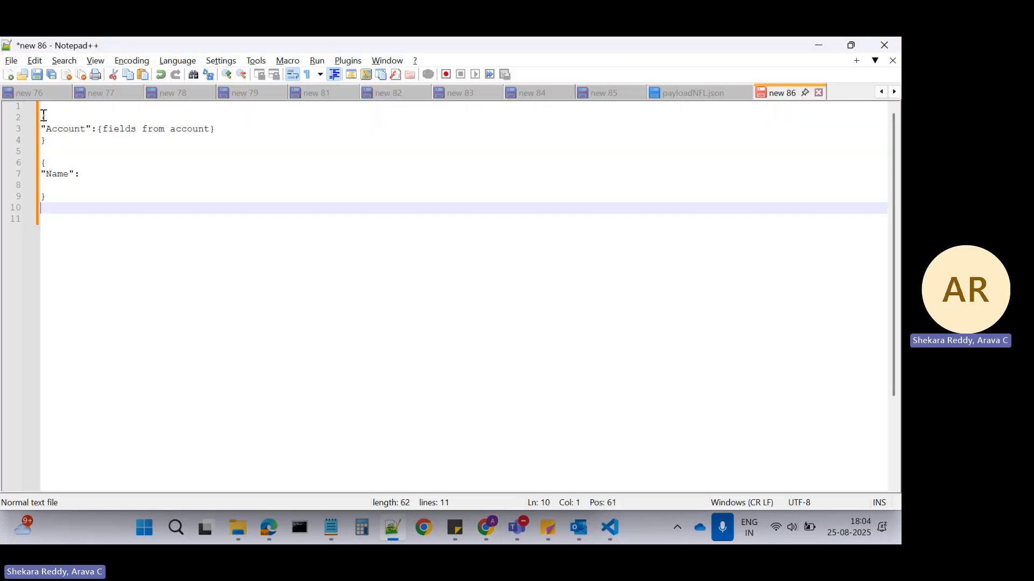
drag(42, 117, 52, 149)
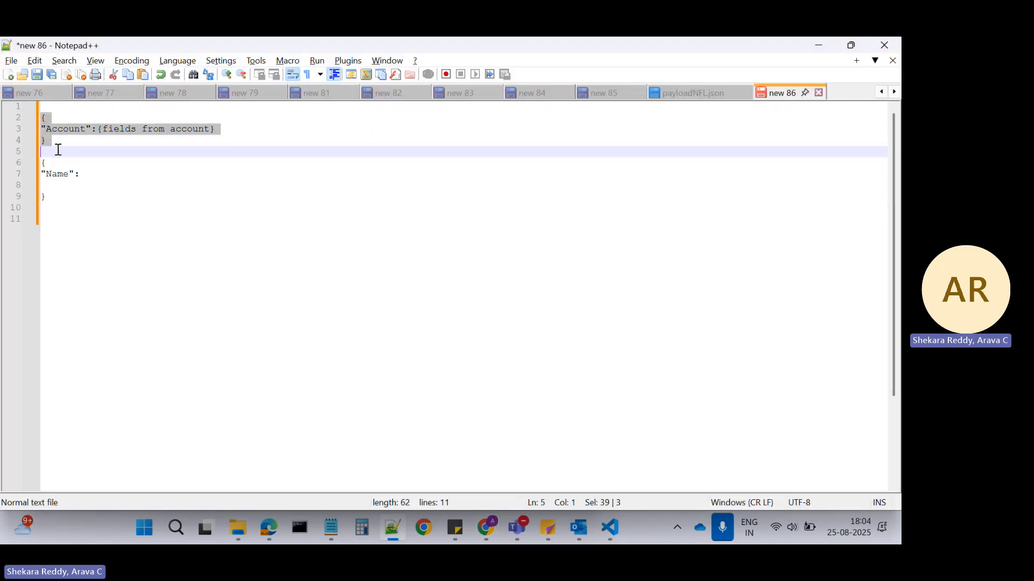
click(68, 129)
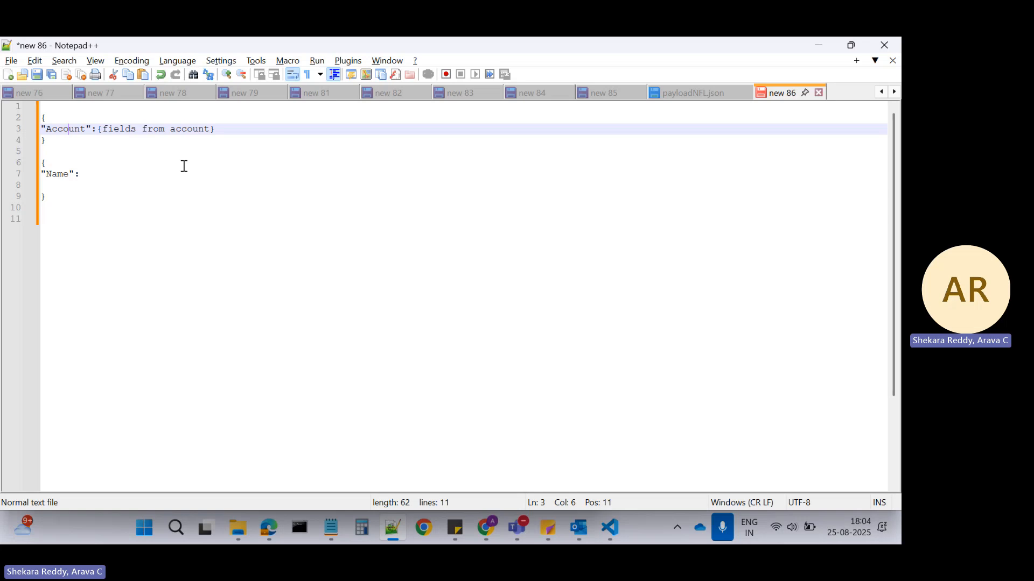
In Salesforce, display the output mappings of ExtractExample1.
key(alt+Tab)
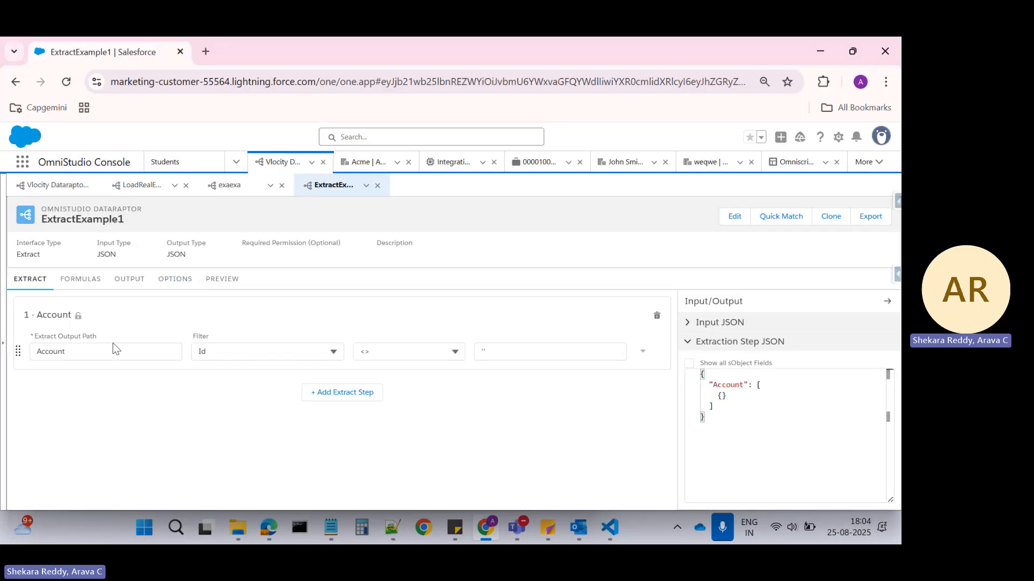
click(129, 284)
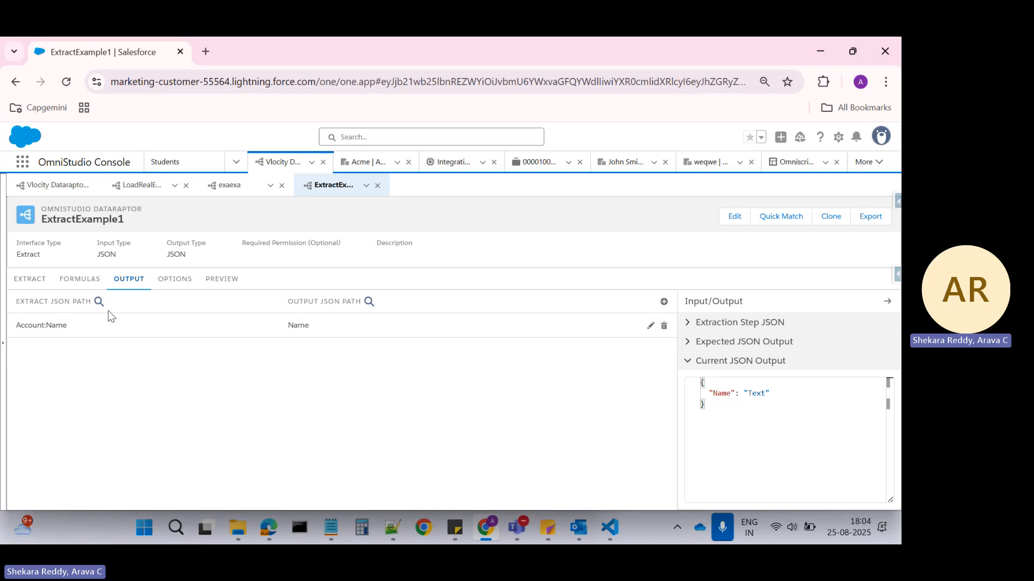
click(664, 301)
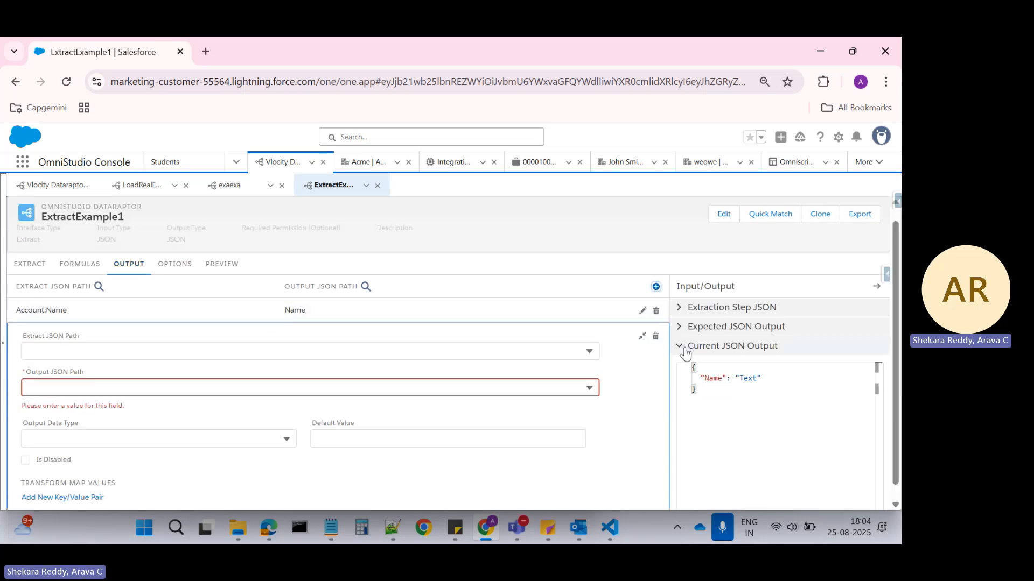
click(656, 337)
click(472, 384)
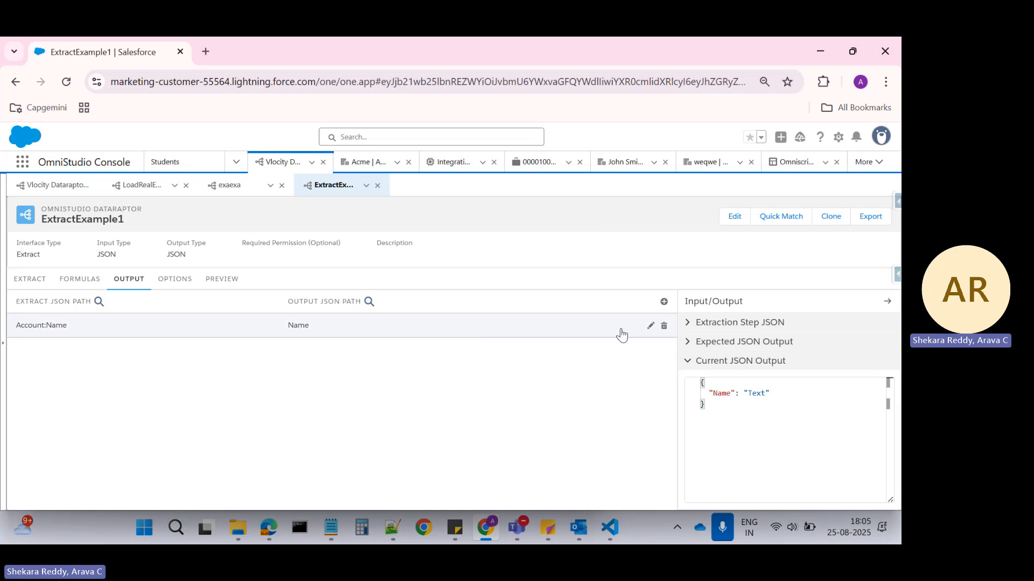
Open the Account:Name output mapping and compare its Extract JSON Path with the Account object in the Notepad++ JSON.
click(650, 326)
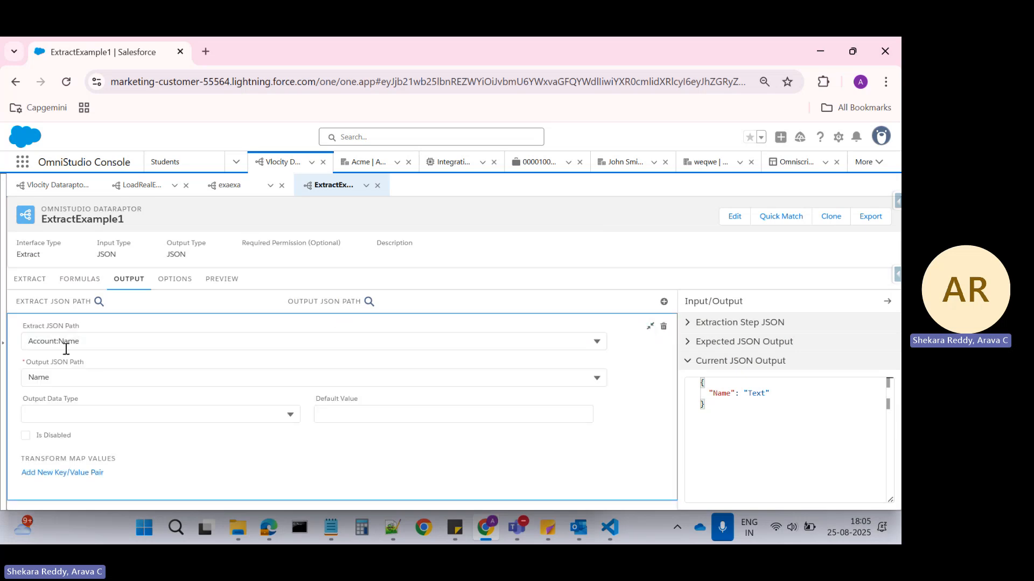
click(394, 530)
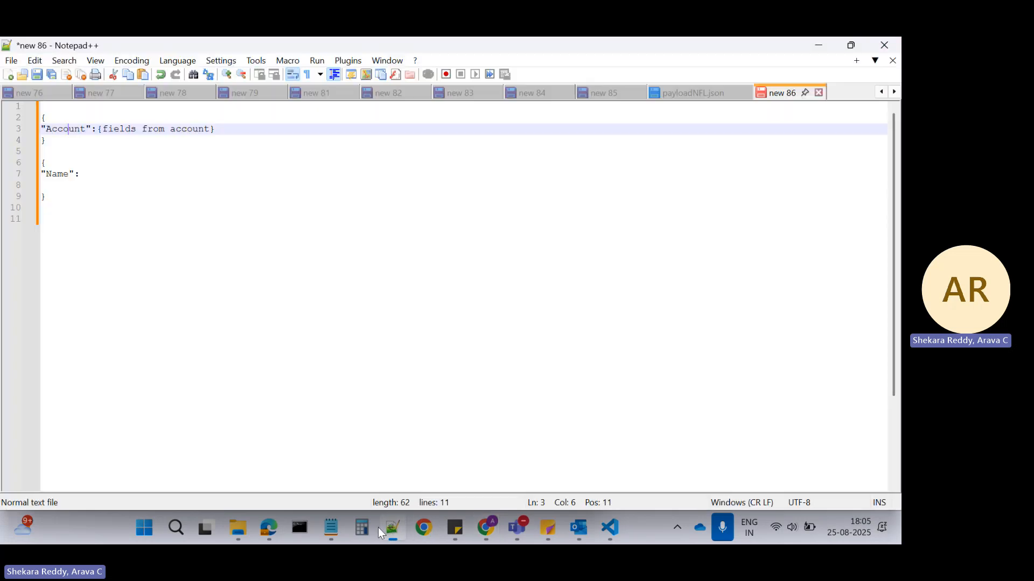
click(126, 128)
In Salesforce, execute the DataRaptor preview again with empty input parameters and the output path Name.
key(alt+Tab)
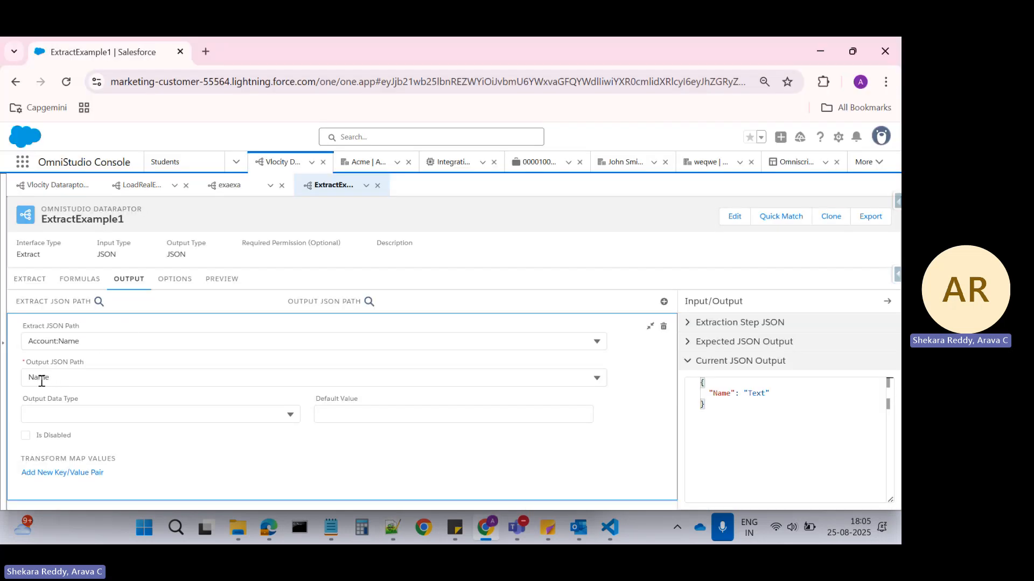
click(177, 284)
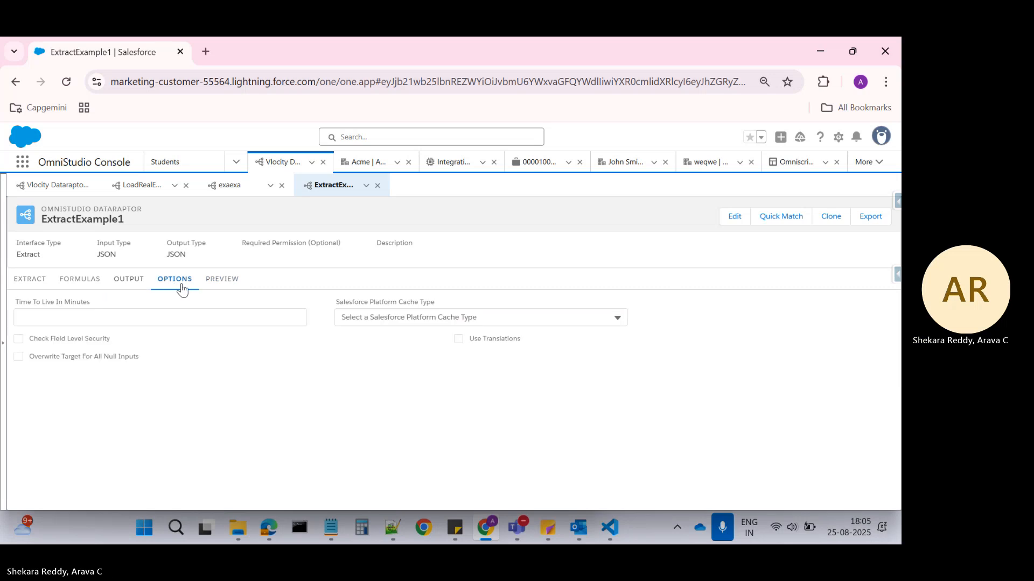
click(221, 282)
click(186, 495)
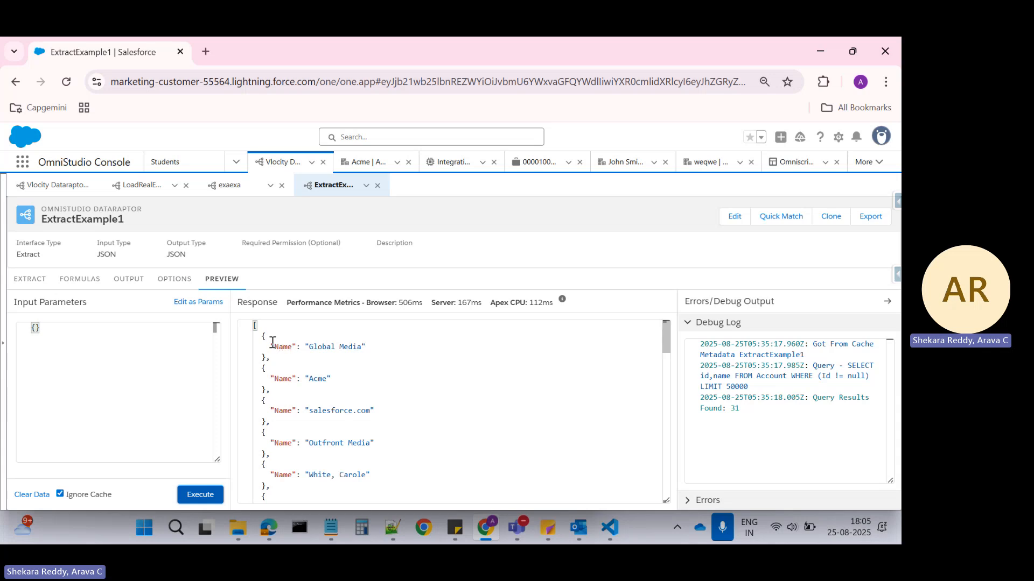
In Notepad++, replace the "Name": line in the second sample JSON object with an "Accounts" key.
click(383, 523)
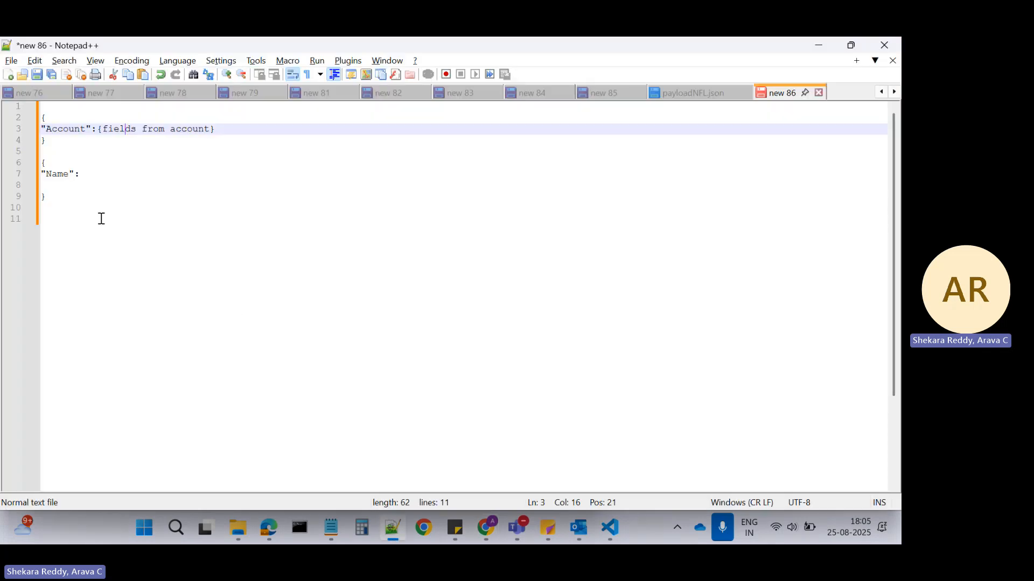
click(51, 162)
key(Return)
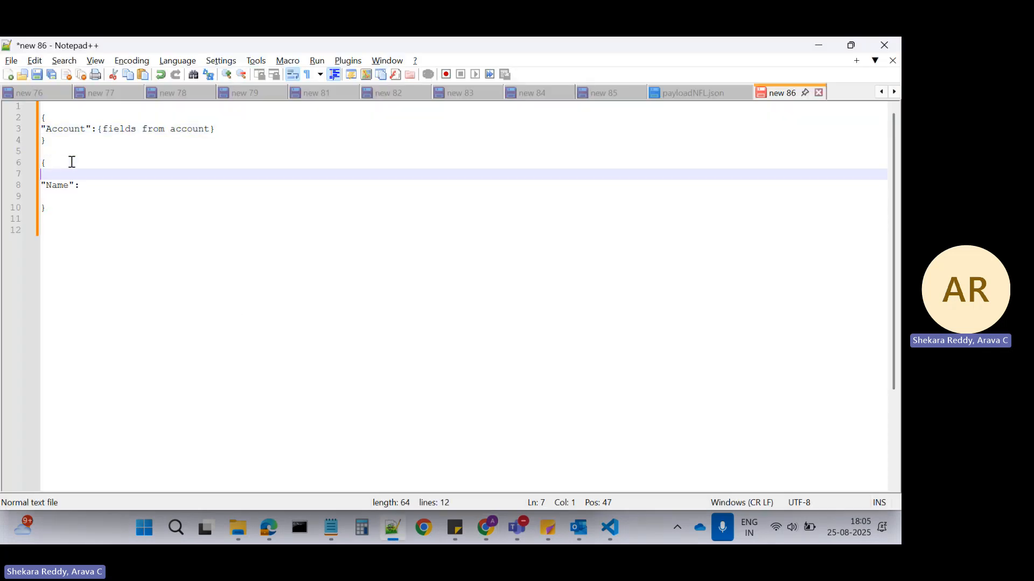
text("Accounts)
click(108, 175)
drag(43, 184, 81, 186)
key(Delete)
Give the Accounts key an array value containing one empty object, [{}].
click(104, 175)
text(:[])
key(Left)
text({})
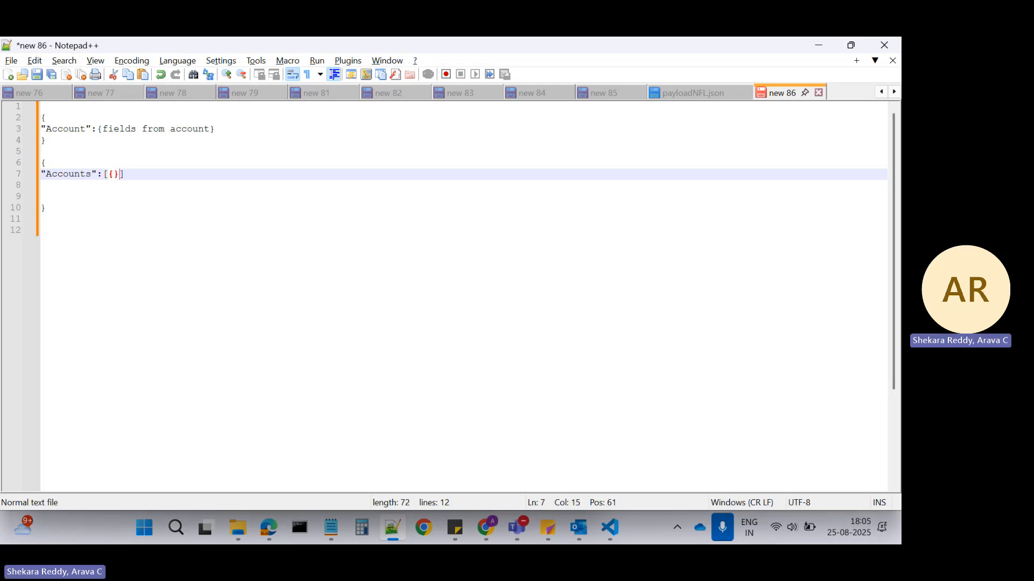
Fill the array's object with the pair "Name":"" and remove the blank lines below the Accounts line.
key(Left)
text("")
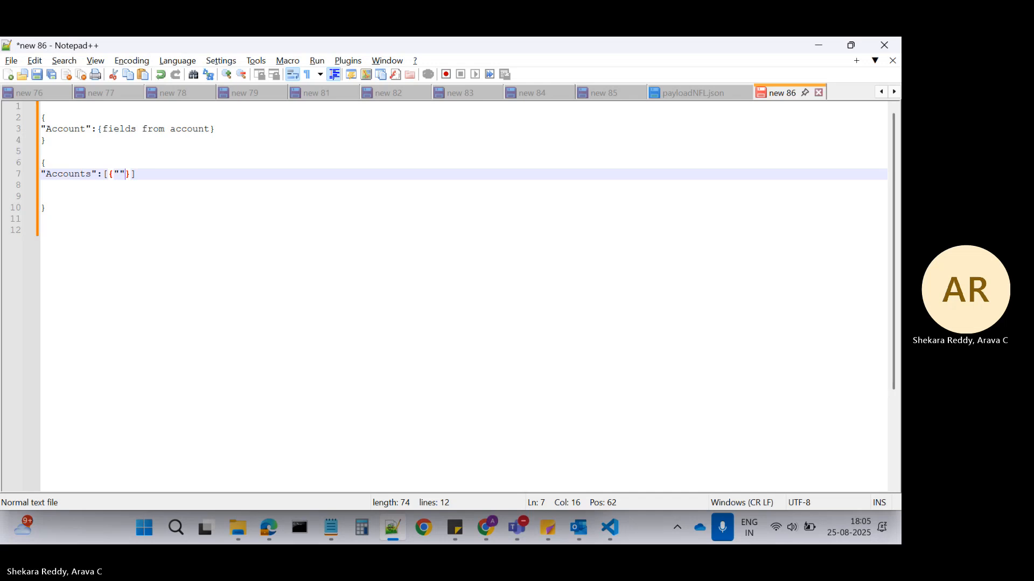
text(:"")
key(Left)
key(Left)
key(Left)
key(Left)
key(Right)
text(Name)
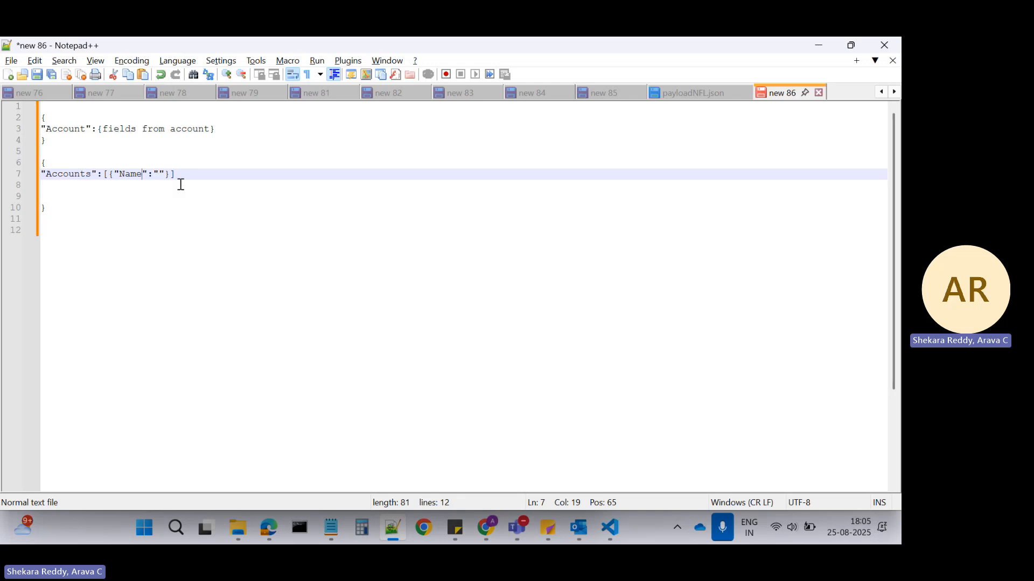
drag(196, 175, 192, 201)
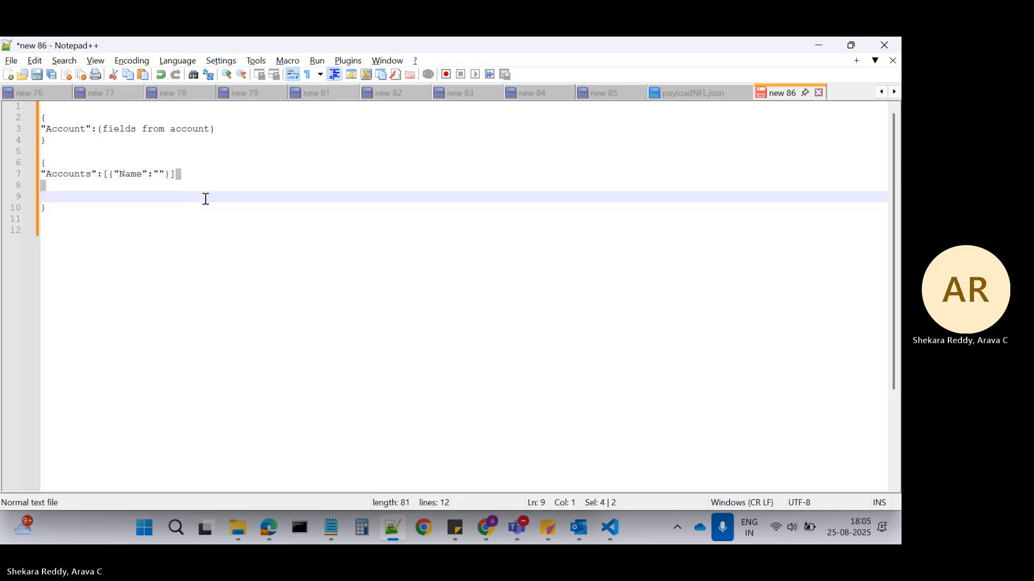
key(BackSpace)
In Salesforce, change the Account:Name mapping's Output JSON Path to Accounts:Name.
key(alt+Tab)
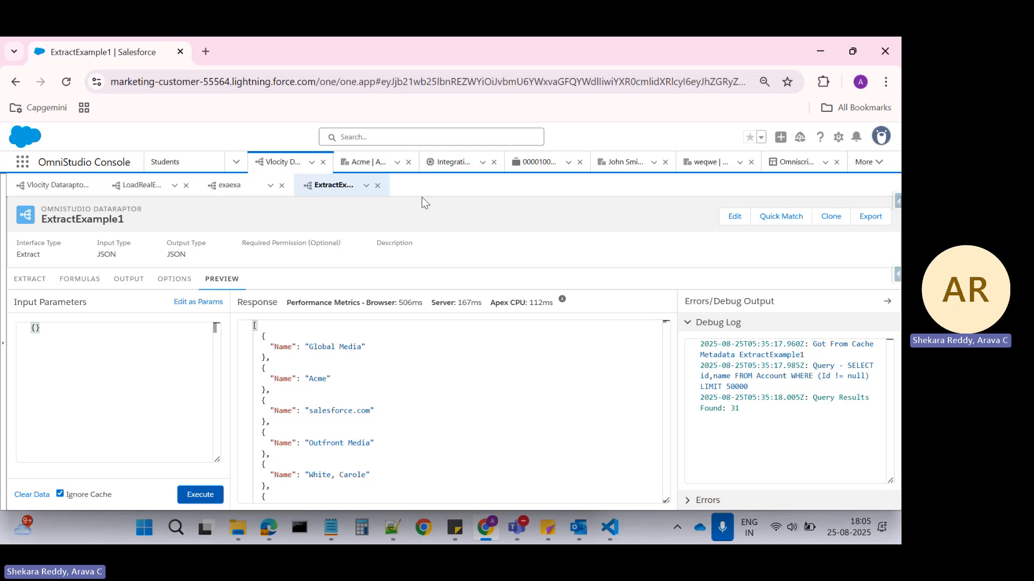
click(131, 279)
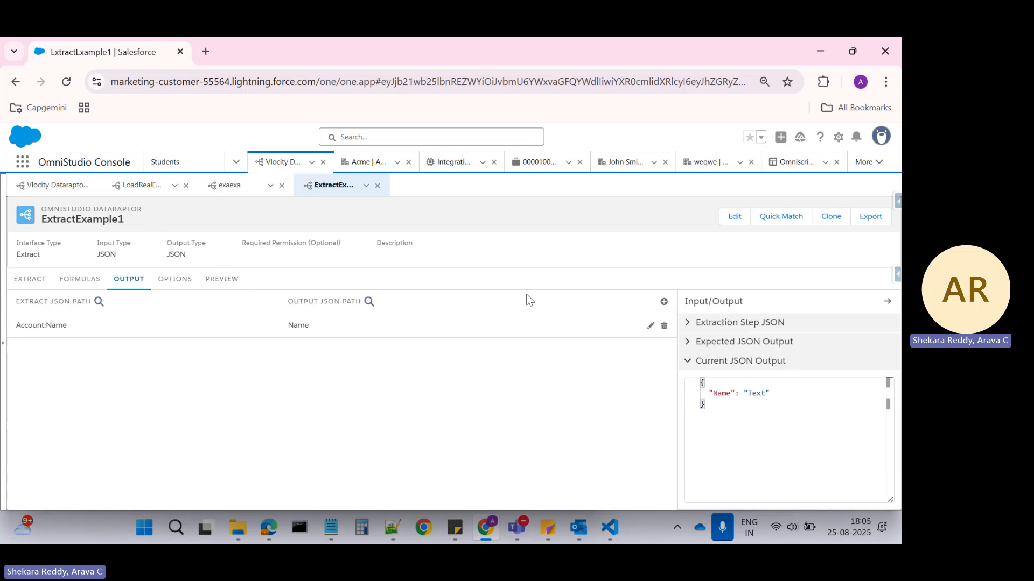
click(303, 332)
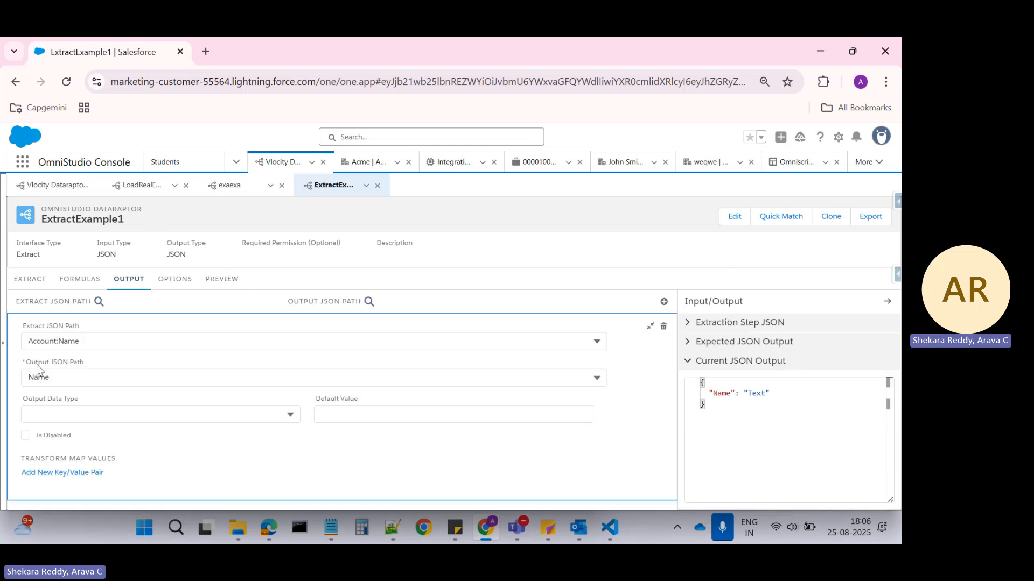
click(29, 379)
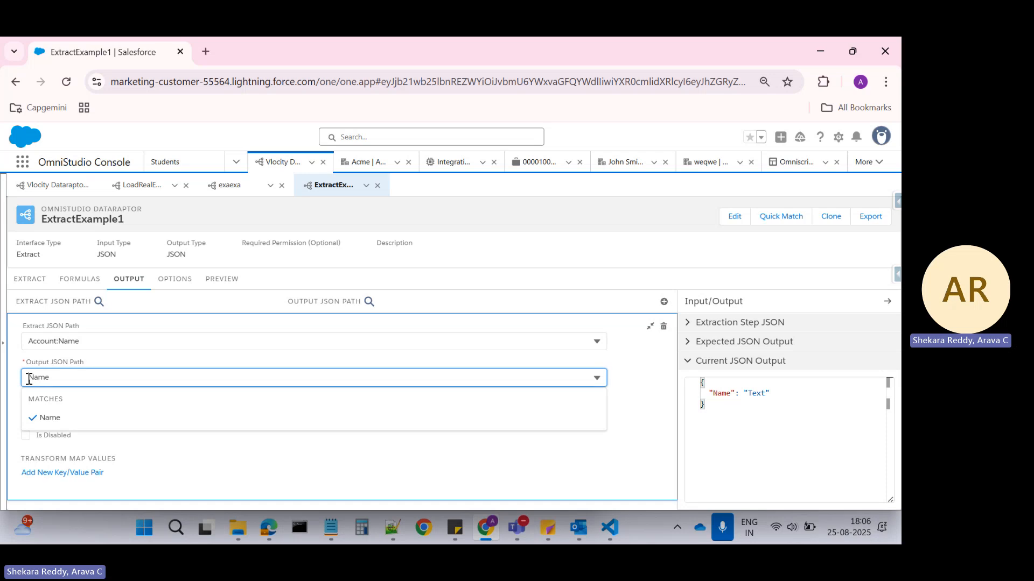
text(Accounts)
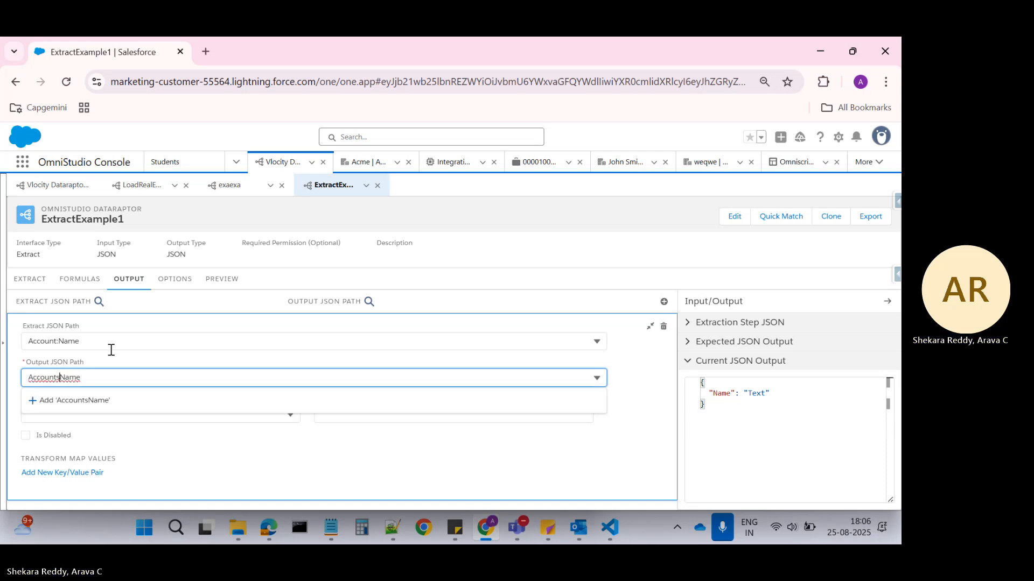
text(:)
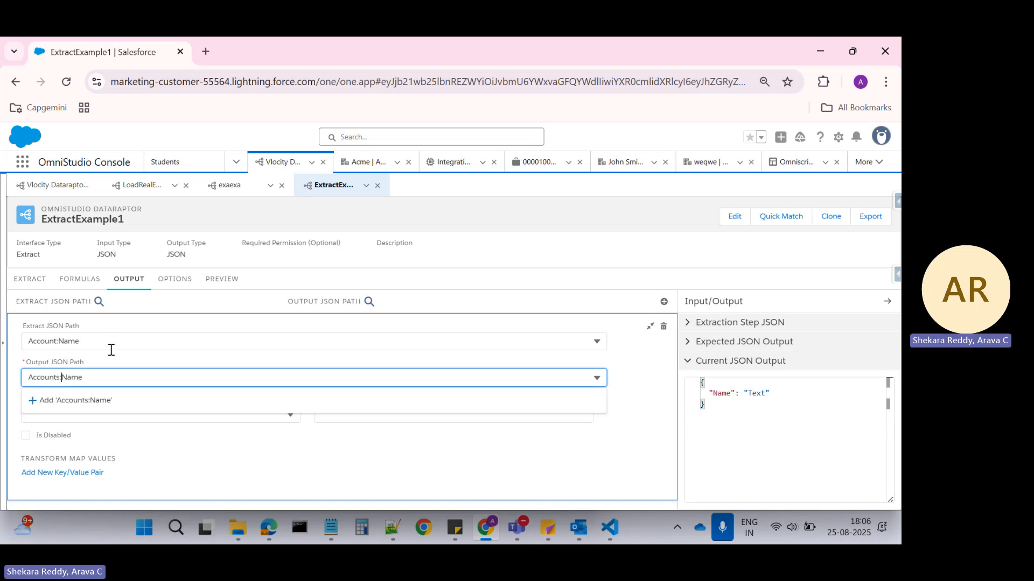
click(93, 401)
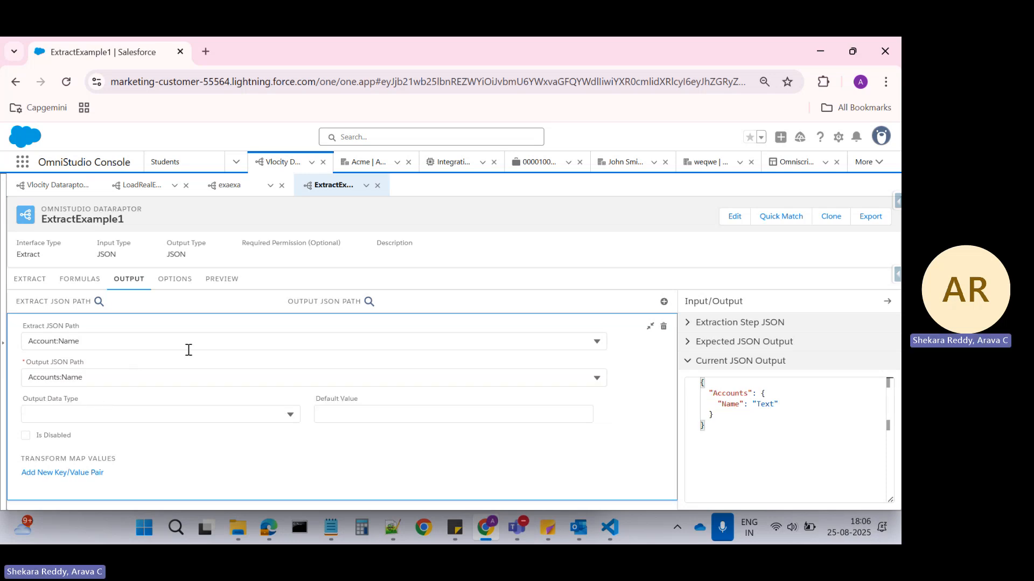
Execute the DataRaptor preview with the Accounts:Name output path.
click(173, 288)
click(222, 279)
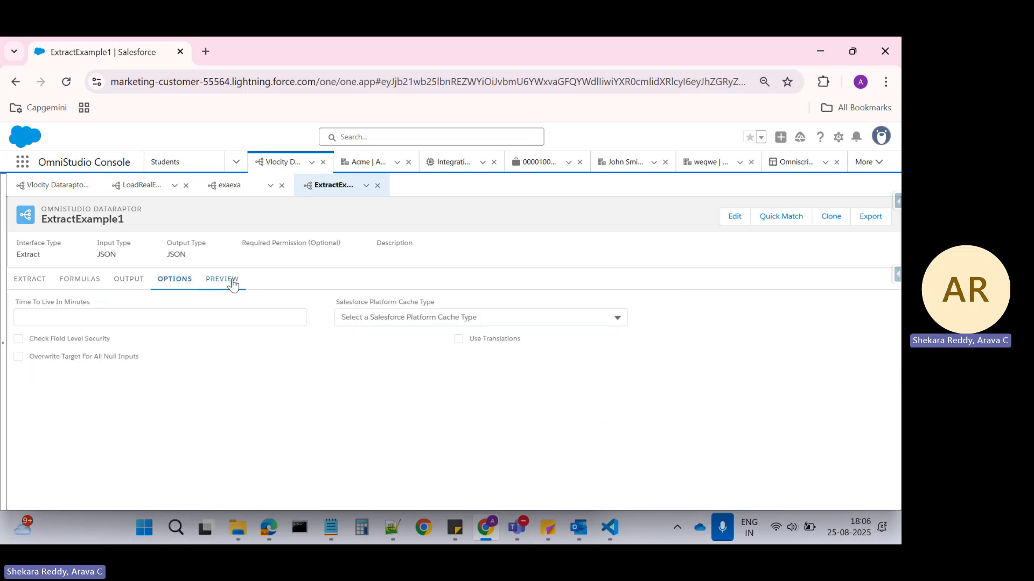
click(200, 495)
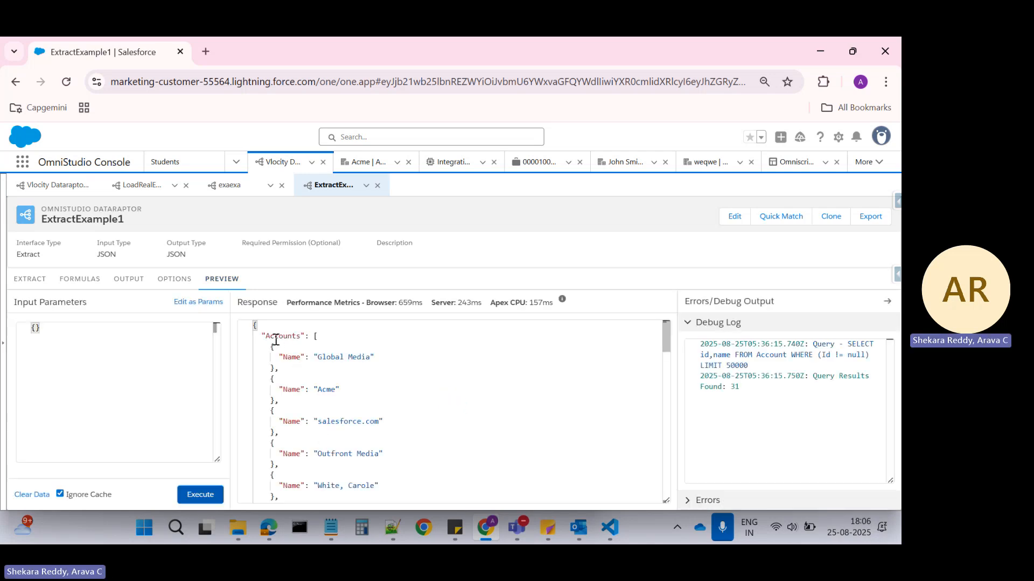
Examine the Accounts node and its Name entries in the preview response.
click(283, 337)
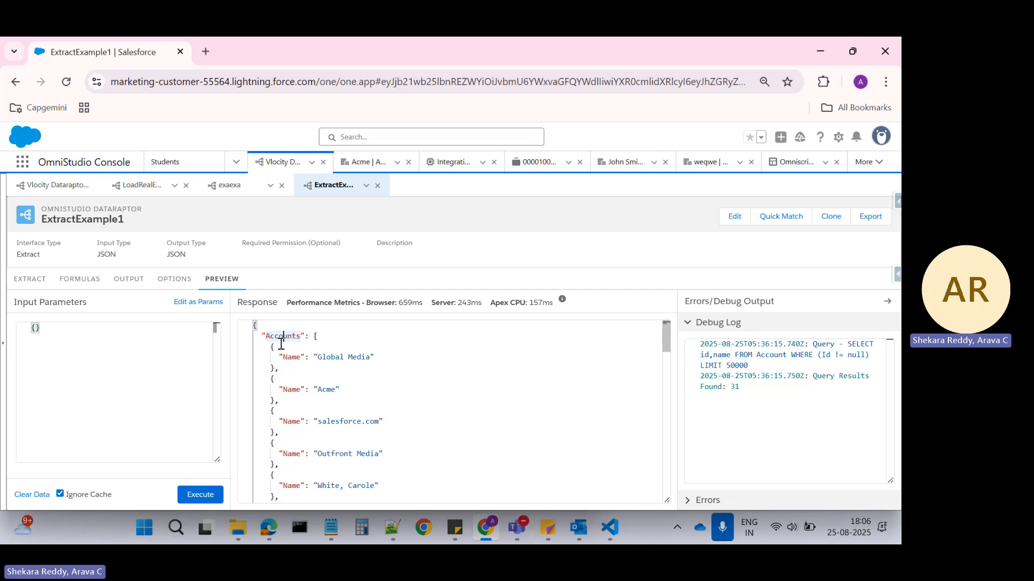
drag(269, 347, 274, 474)
click(291, 361)
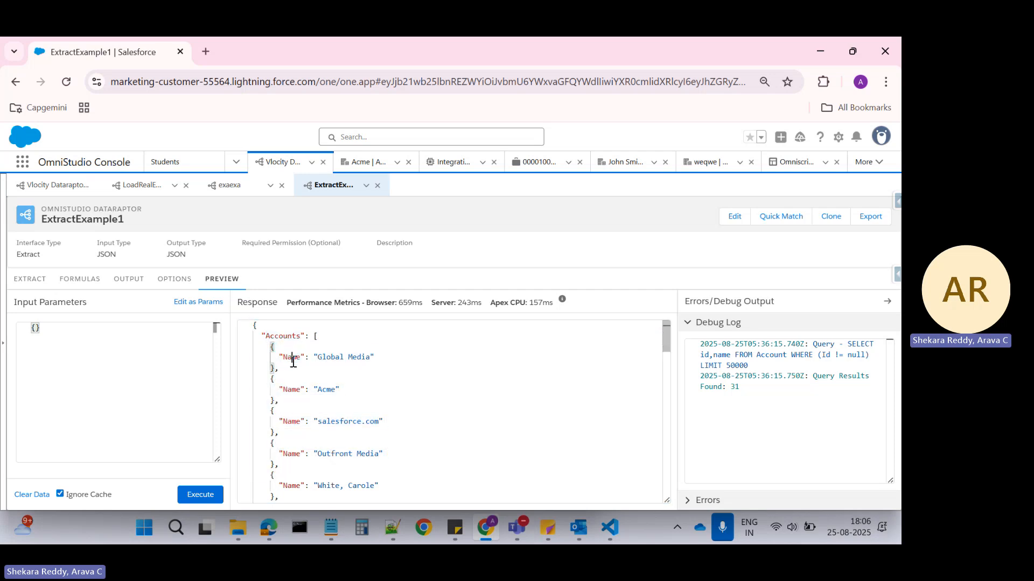
scroll(547, 390, down, 3)
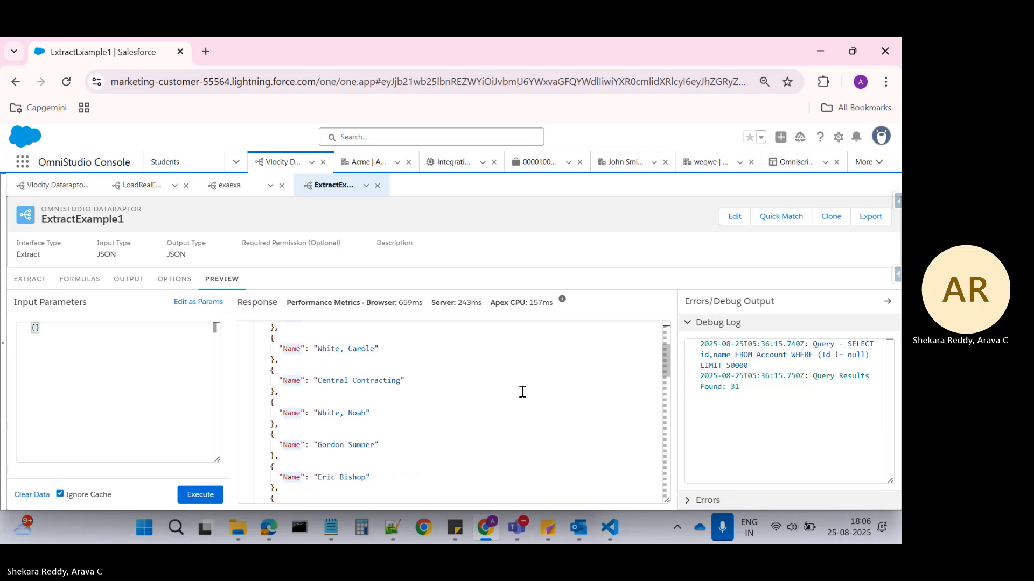
scroll(521, 390, up, 3)
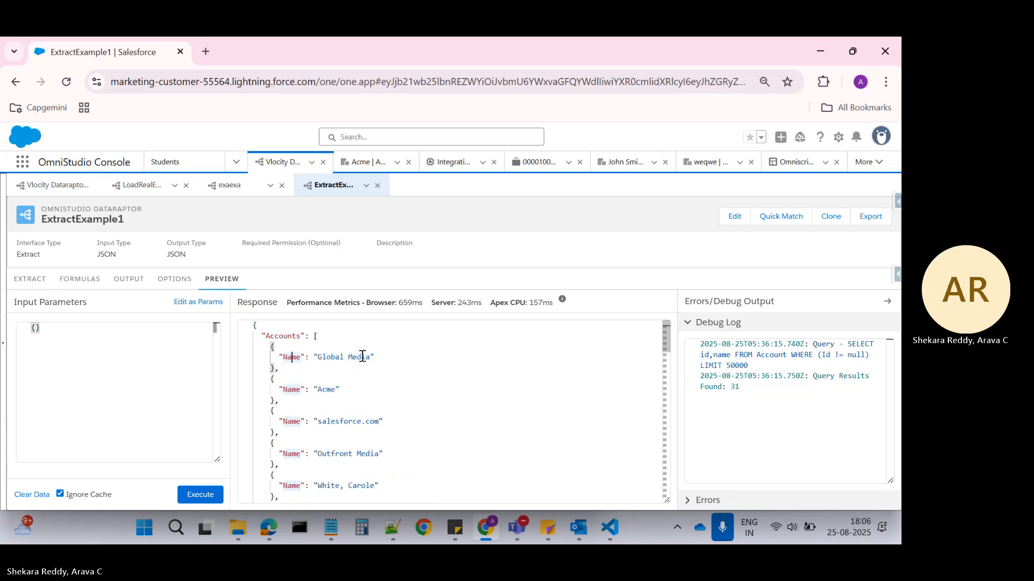
Insert the extra level a into the mapping's Output JSON Path so it reads Accounts:a:Name.
click(33, 283)
click(128, 280)
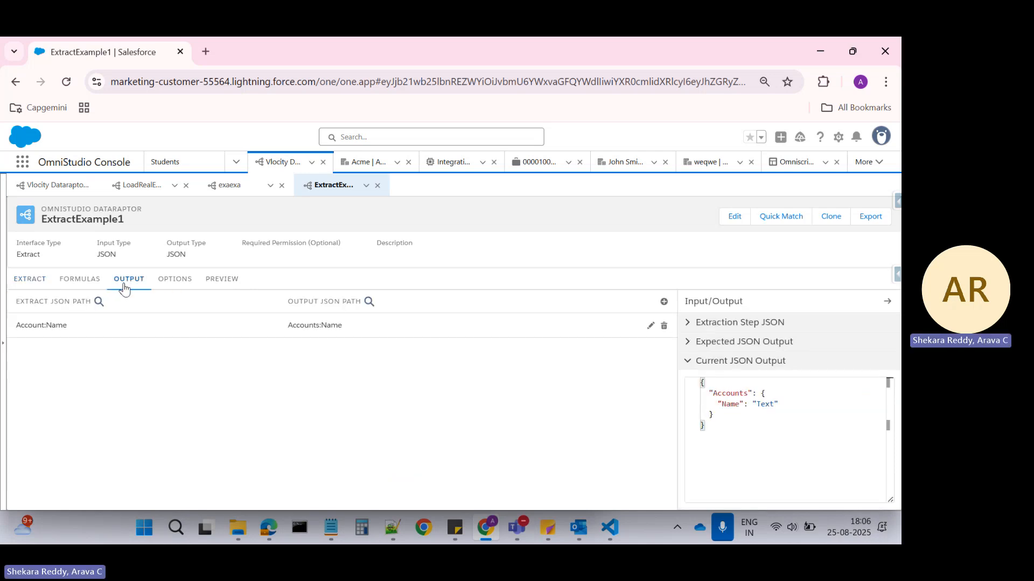
click(326, 341)
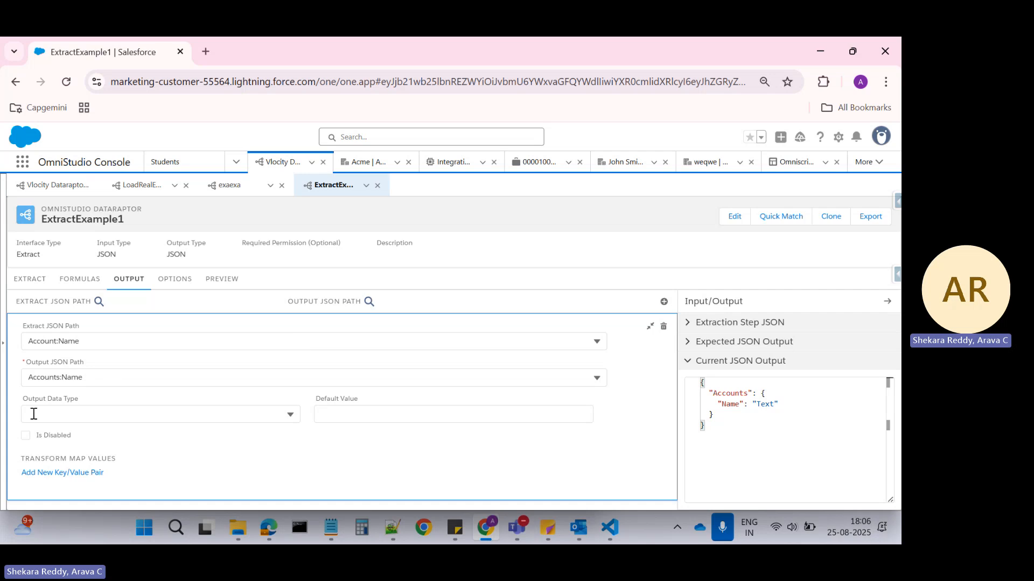
click(65, 379)
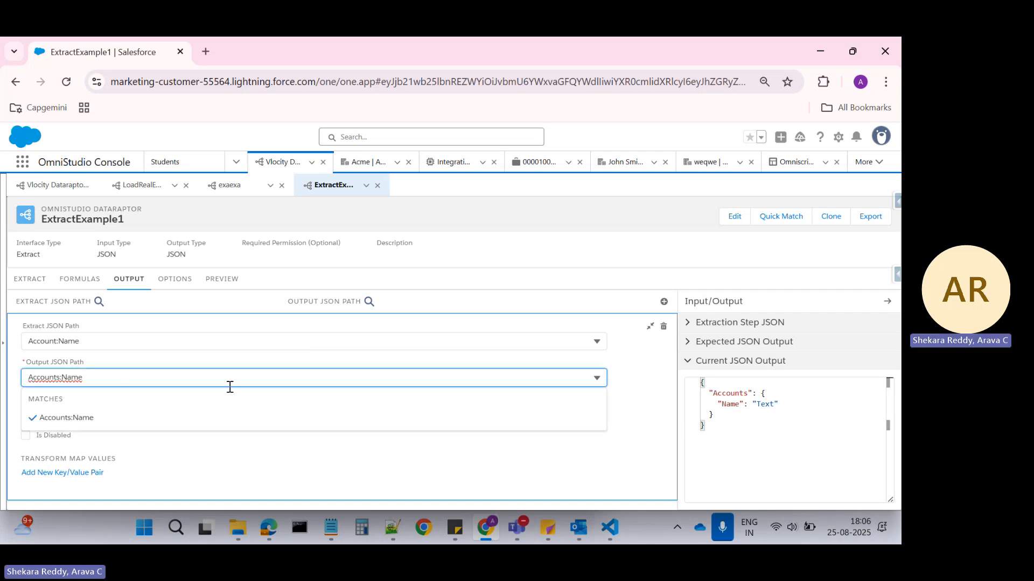
text(a:)
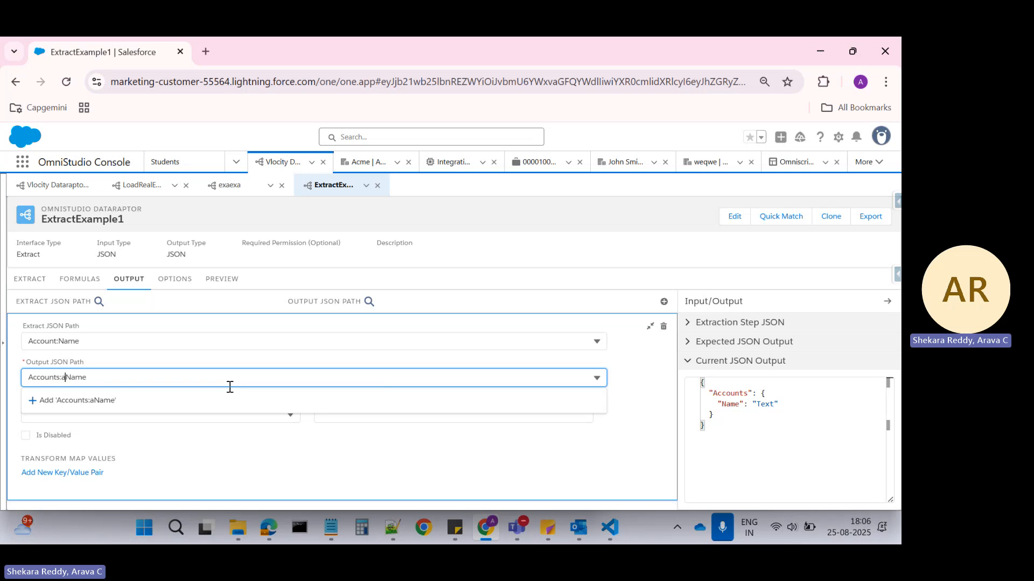
click(102, 401)
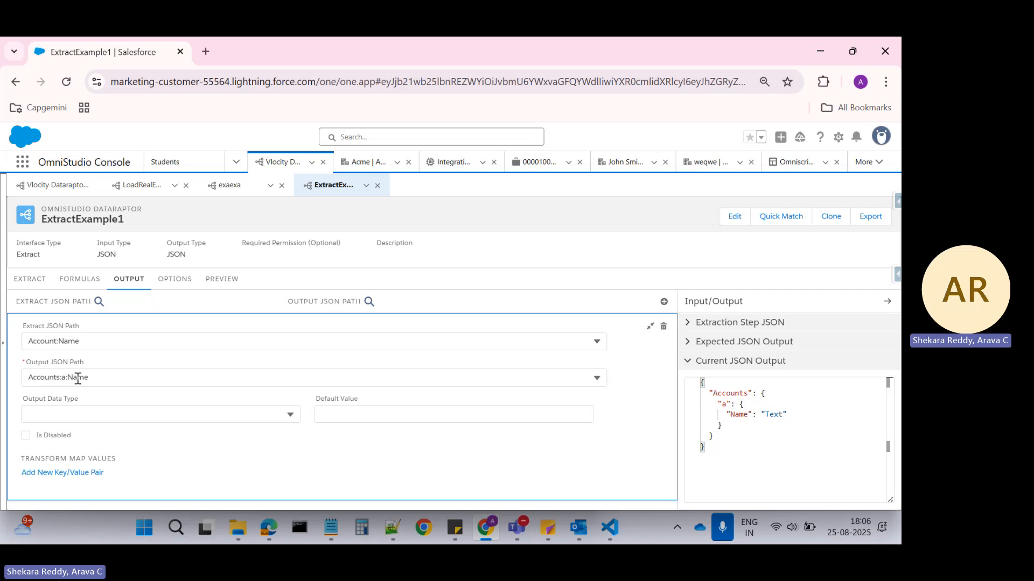
Execute the preview with the Accounts:a:Name path and inspect the nested a node in the response.
click(222, 278)
click(203, 493)
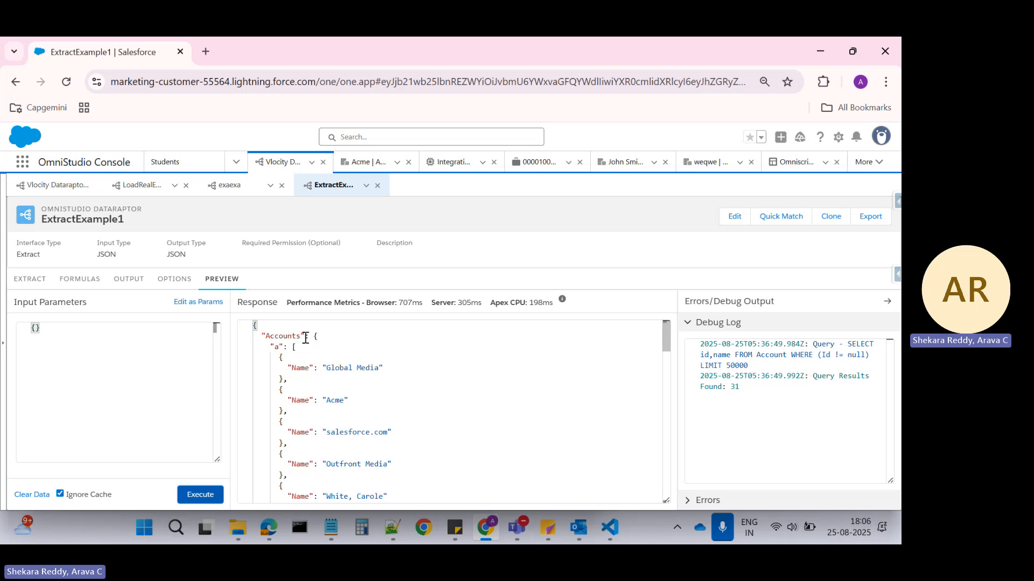
click(275, 349)
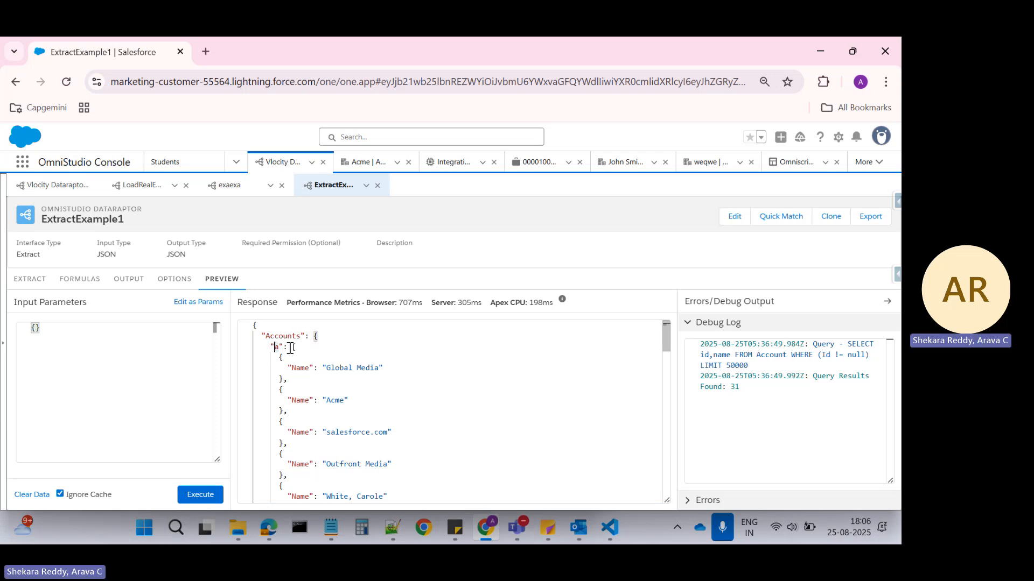
Remove the extra level a from the mapping's Output JSON Path so it reads Accounts:Name.
drag(293, 347, 322, 489)
scroll(351, 385, up, 3)
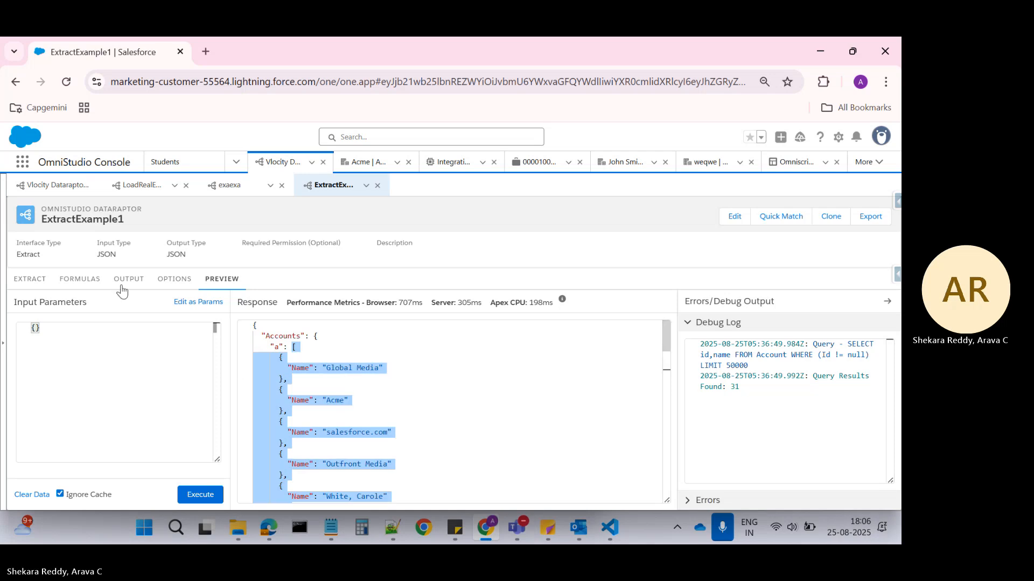
click(29, 278)
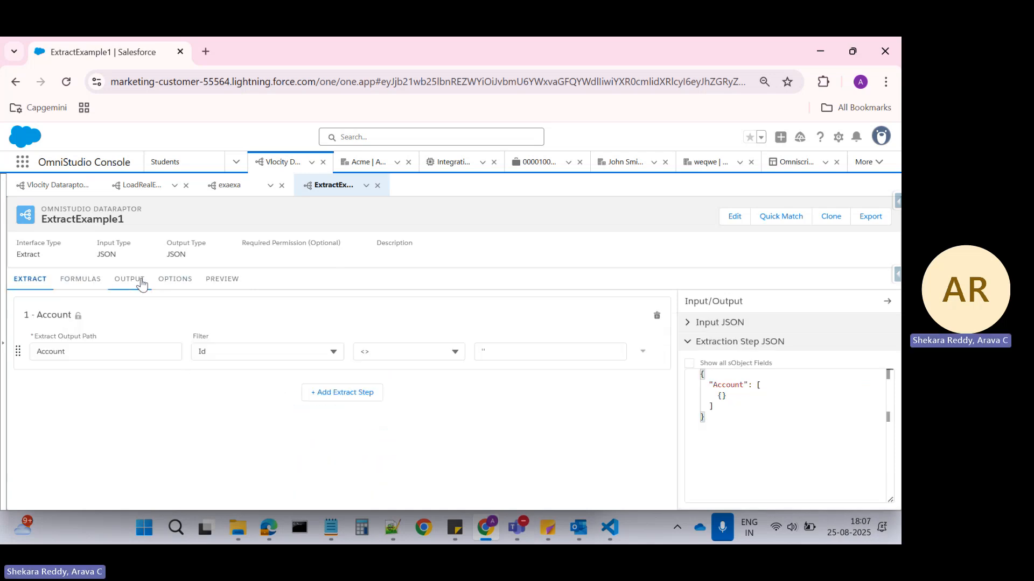
click(130, 279)
click(221, 337)
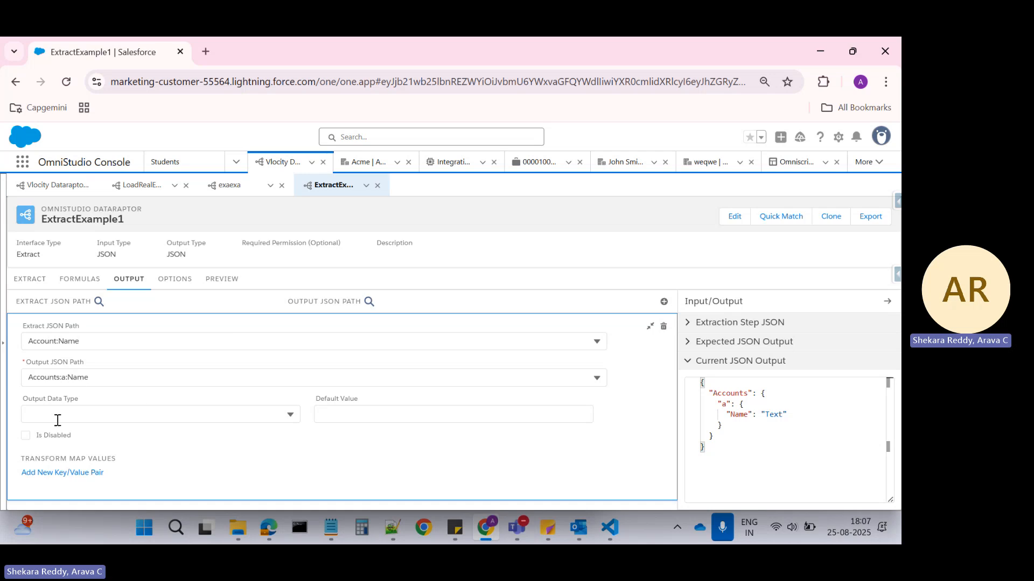
click(70, 375)
key(BackSpace)
key(BackSpace)
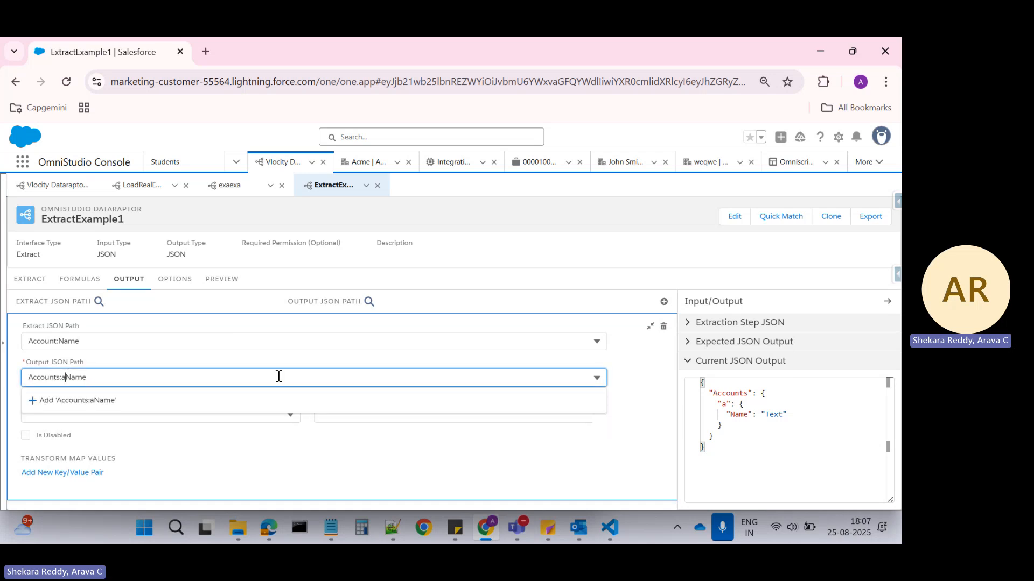
click(97, 401)
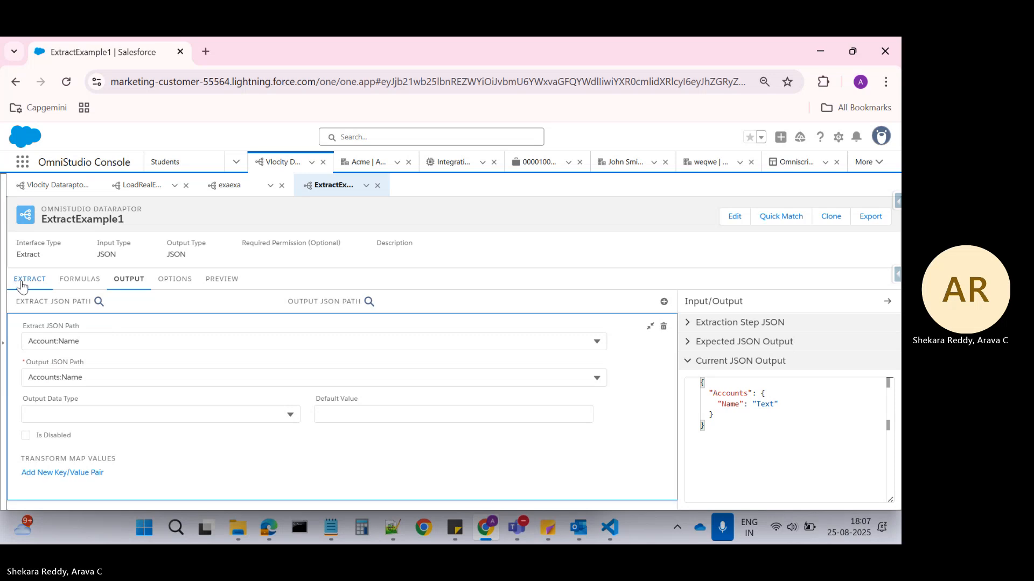
Add a second output mapping with Account:NumberOfEmployees as its Extract JSON Path.
click(22, 286)
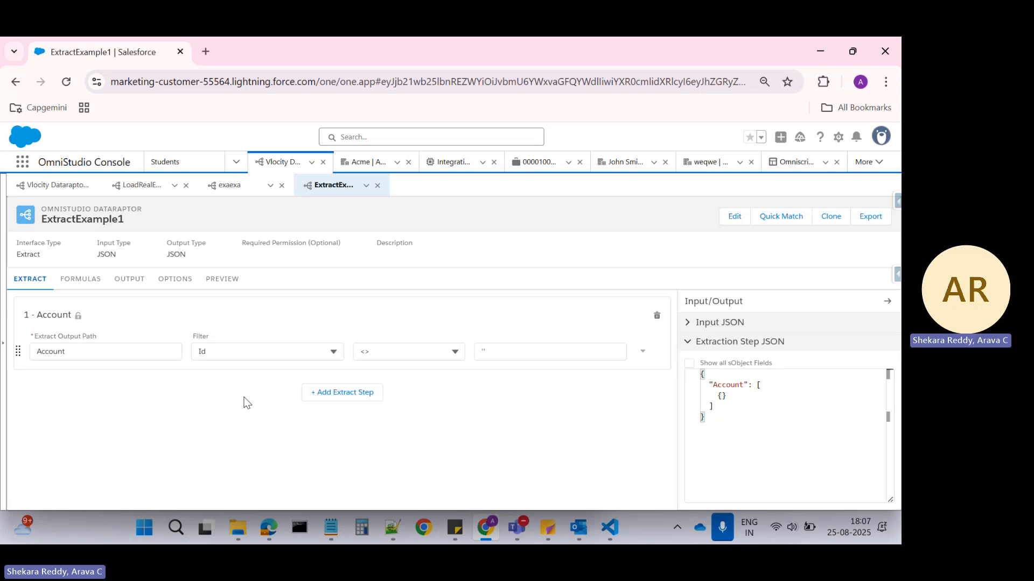
click(132, 281)
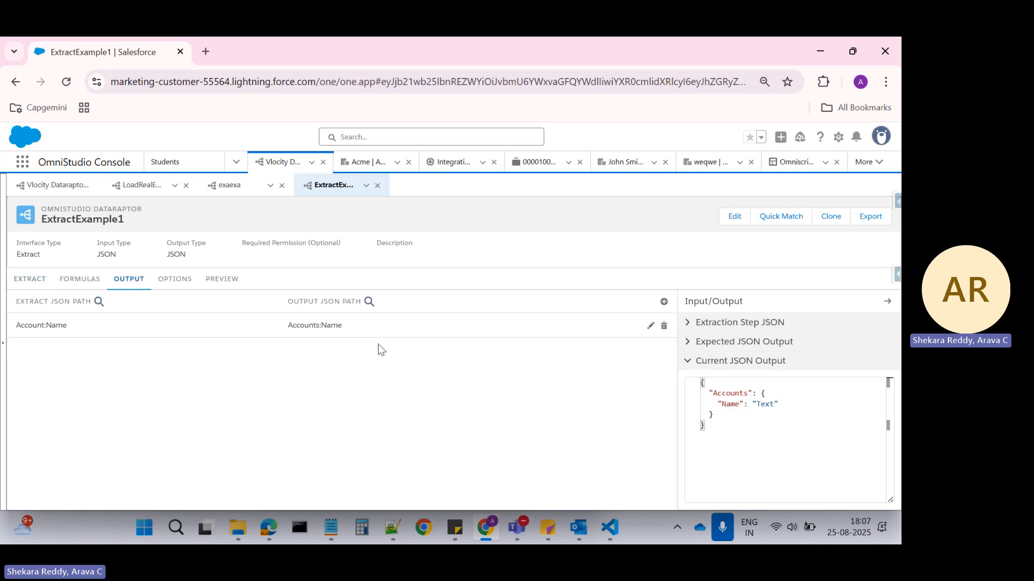
click(23, 283)
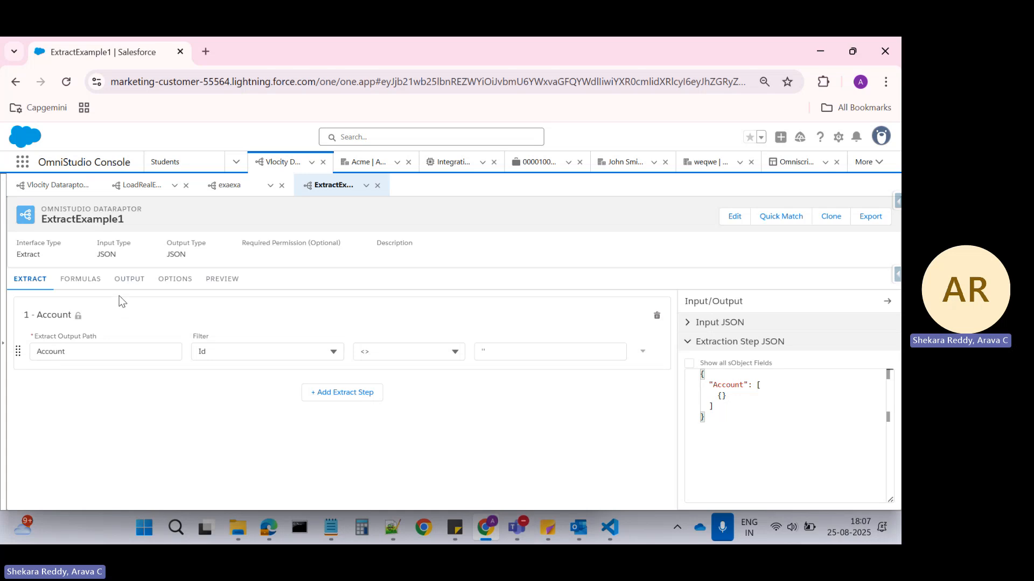
click(129, 280)
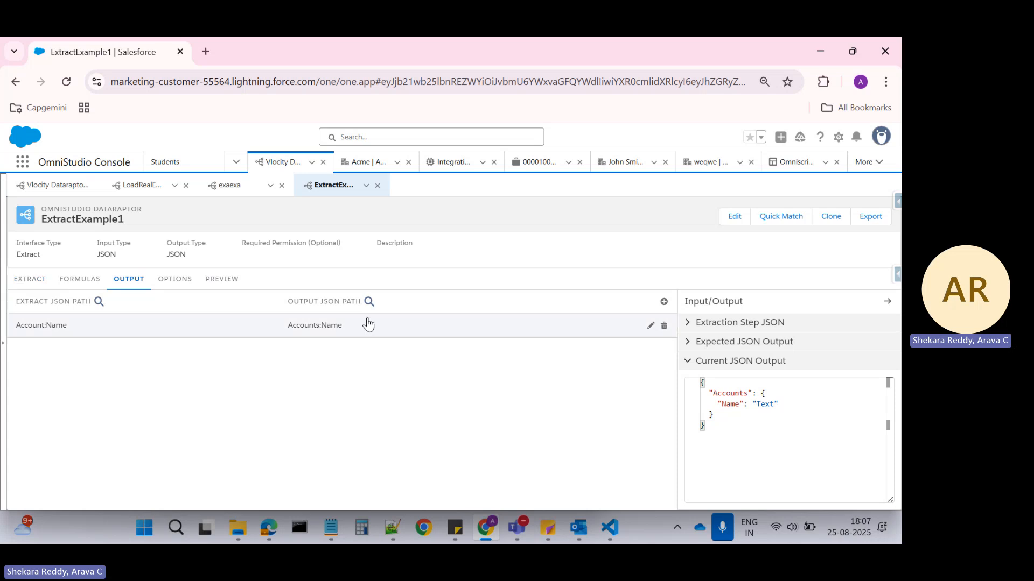
click(664, 301)
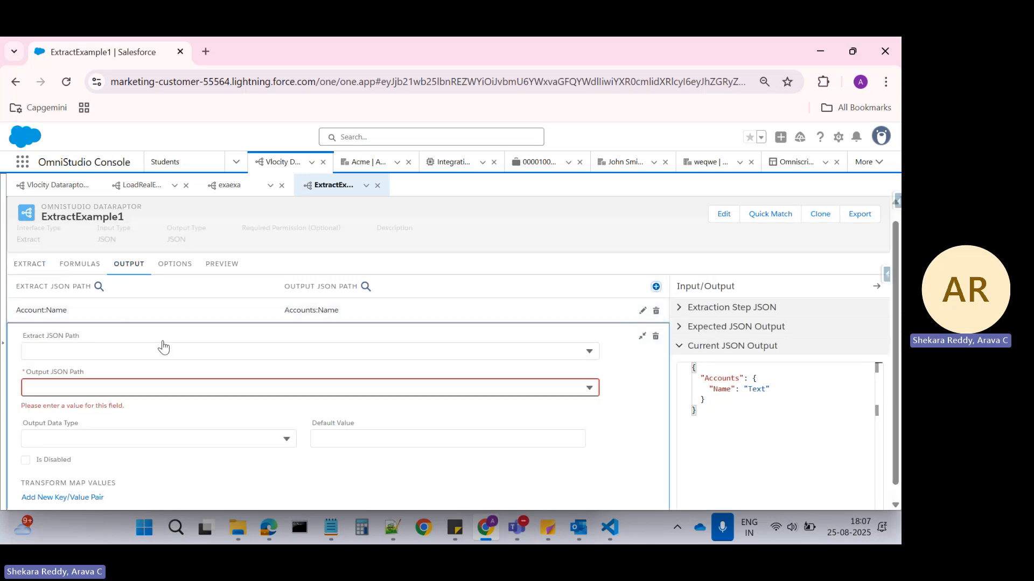
click(89, 358)
text(n)
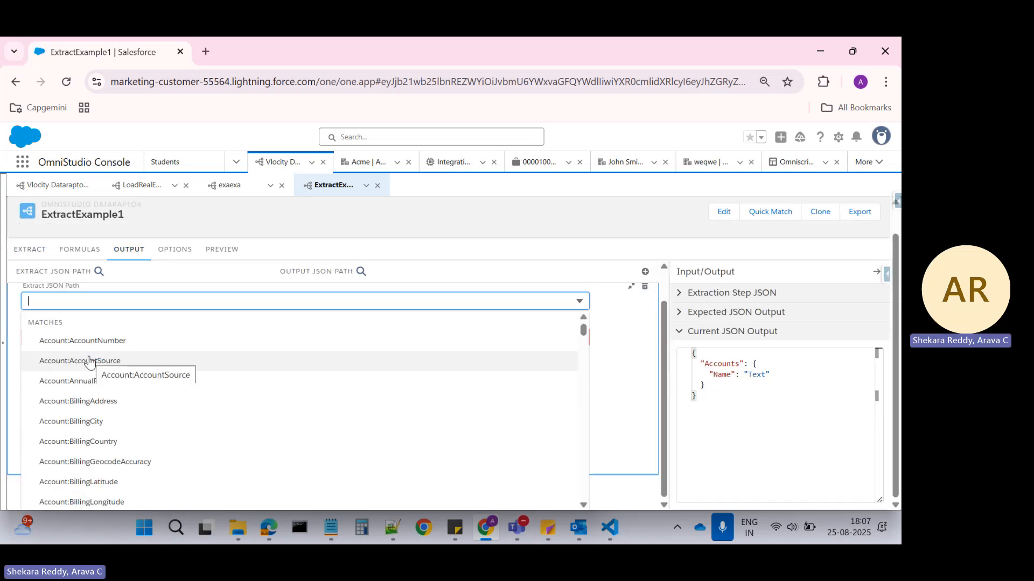
text(um)
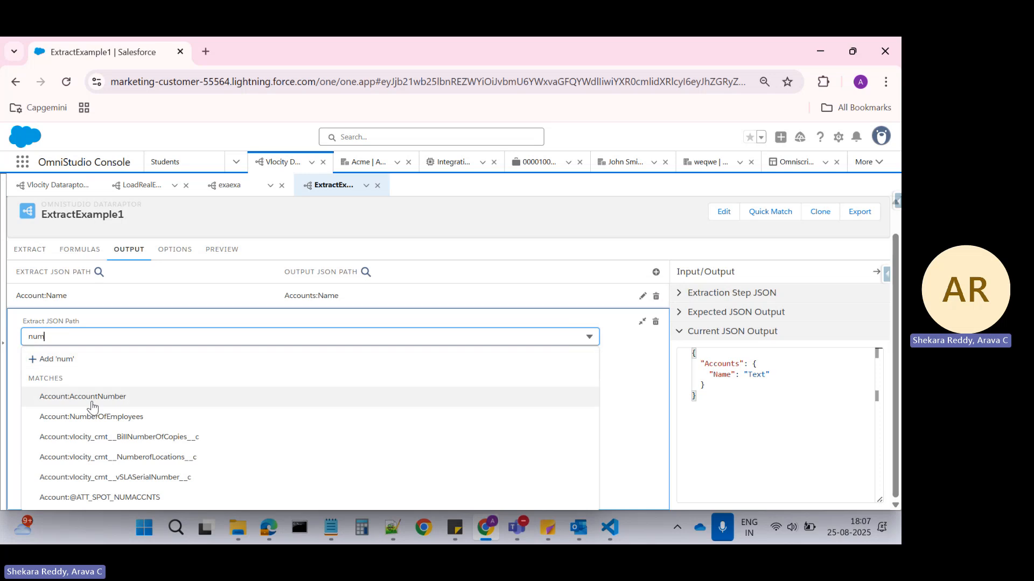
click(83, 419)
Set the new mapping's Output JSON Path to Accounts:NoOfEmps and collapse the mapping's details.
click(68, 372)
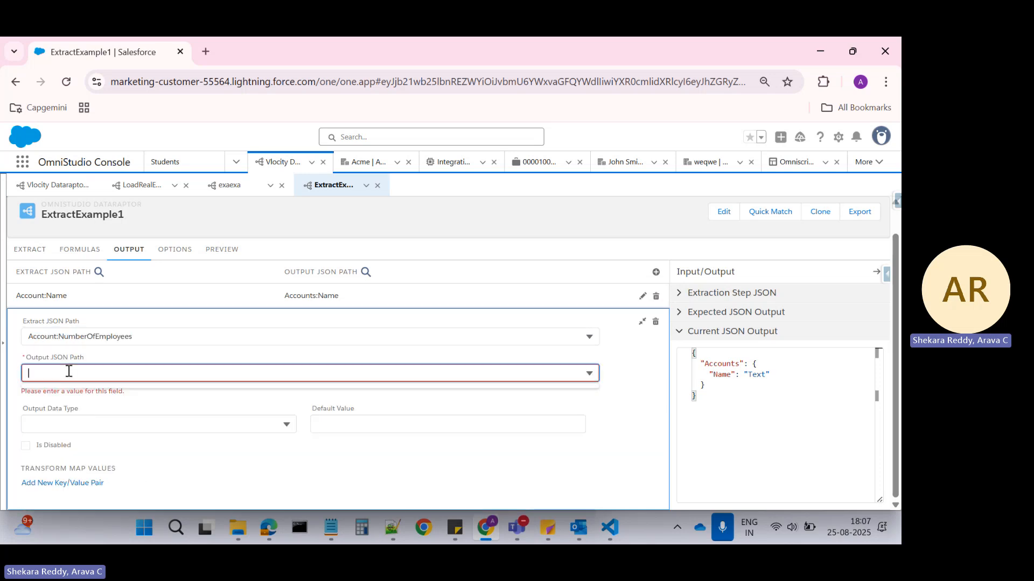
text(Ac)
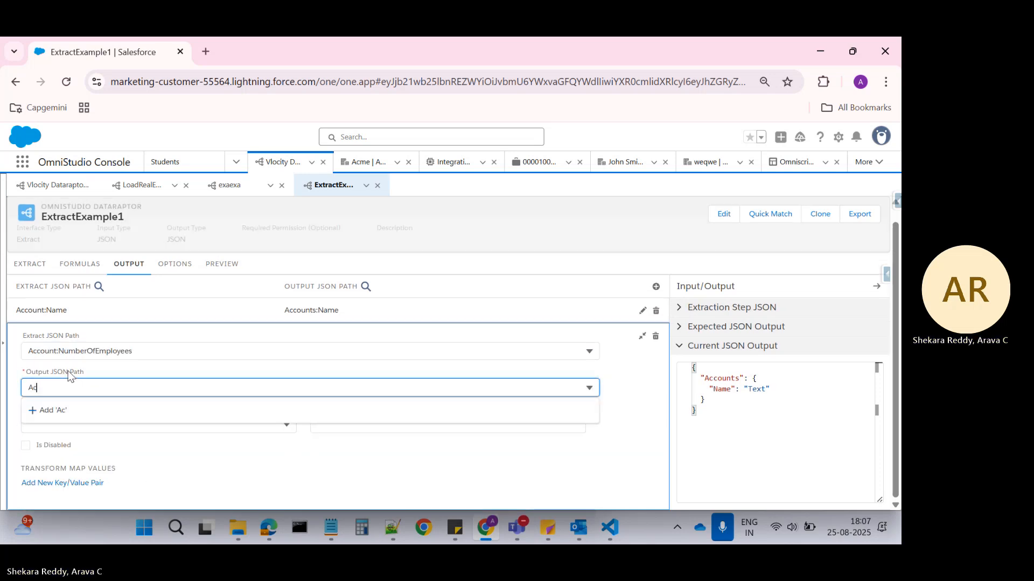
text(counts)
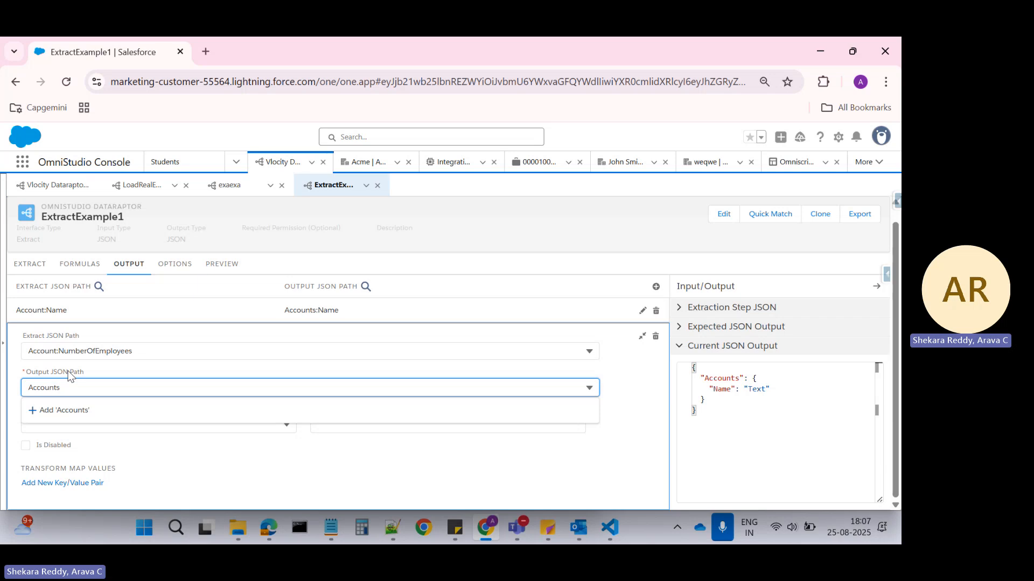
text(:N)
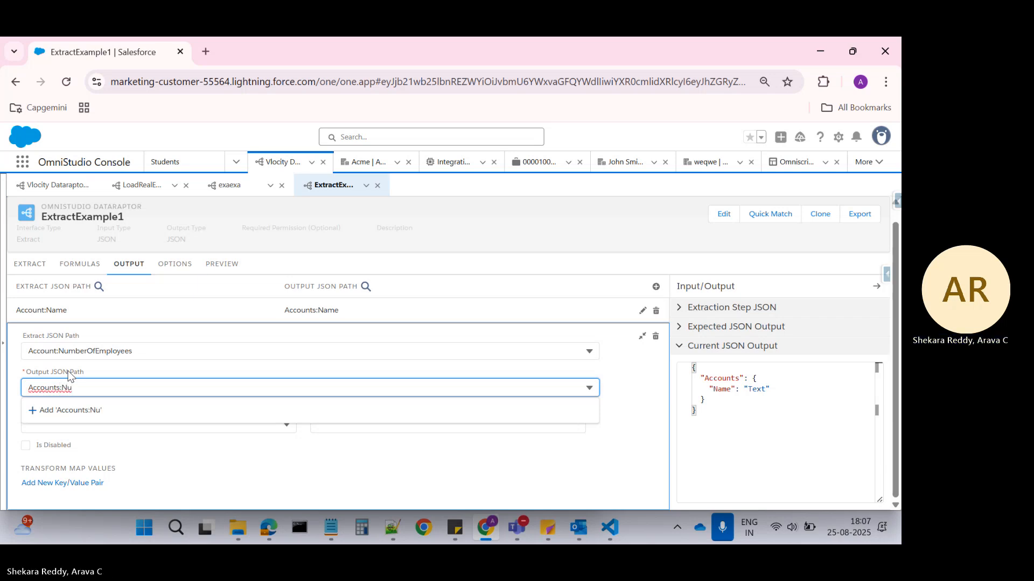
text(u)
key(BackSpace)
text(o)
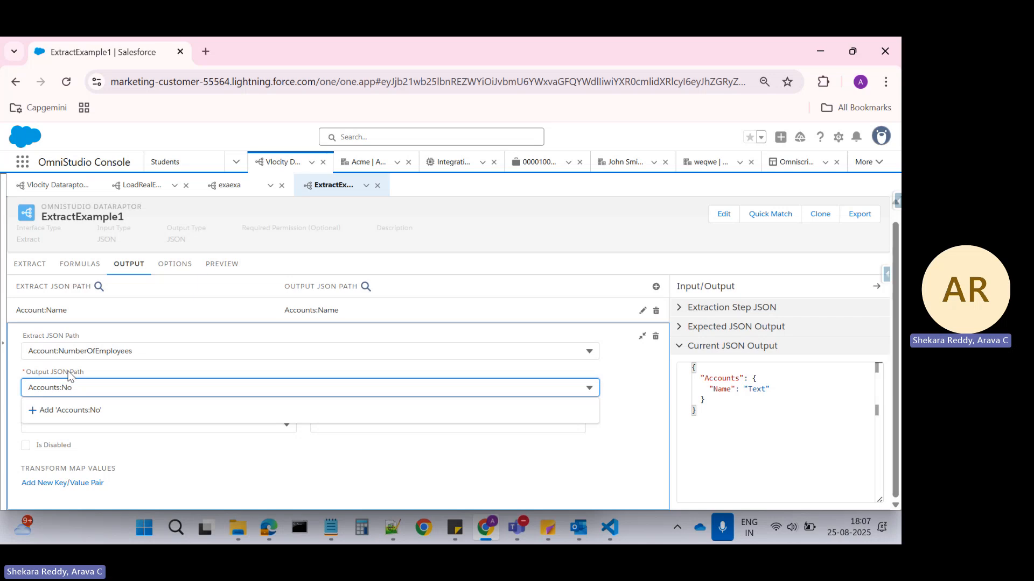
text(OfEmps)
click(98, 416)
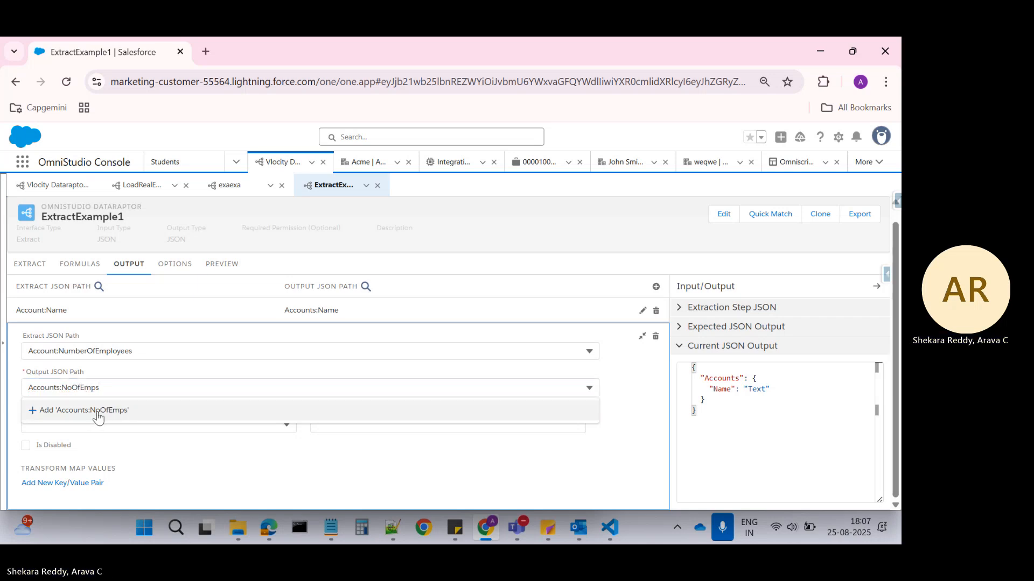
click(642, 335)
Execute the DataRaptor preview with both the Name and NoOfEmps mappings.
click(222, 278)
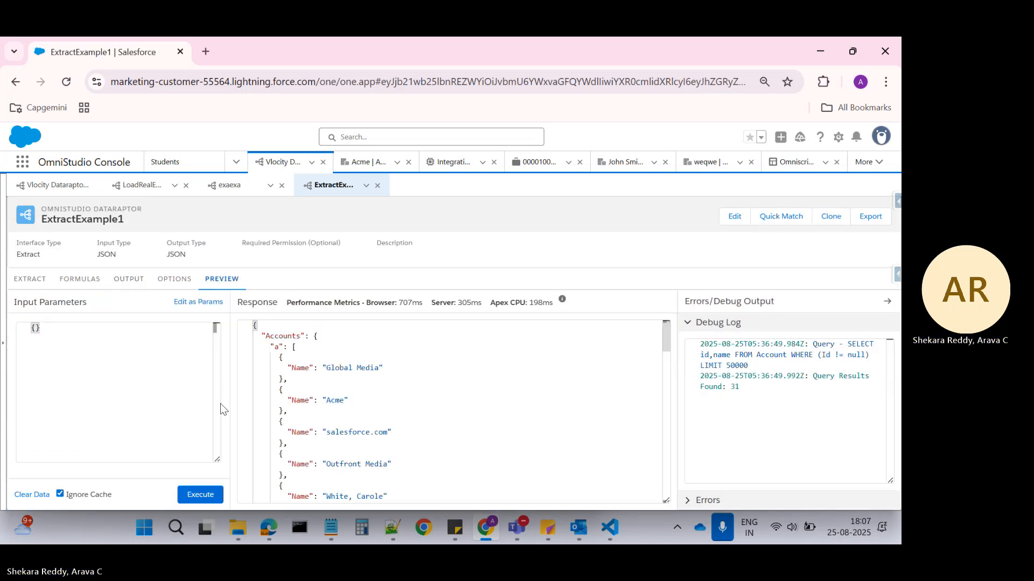
click(197, 496)
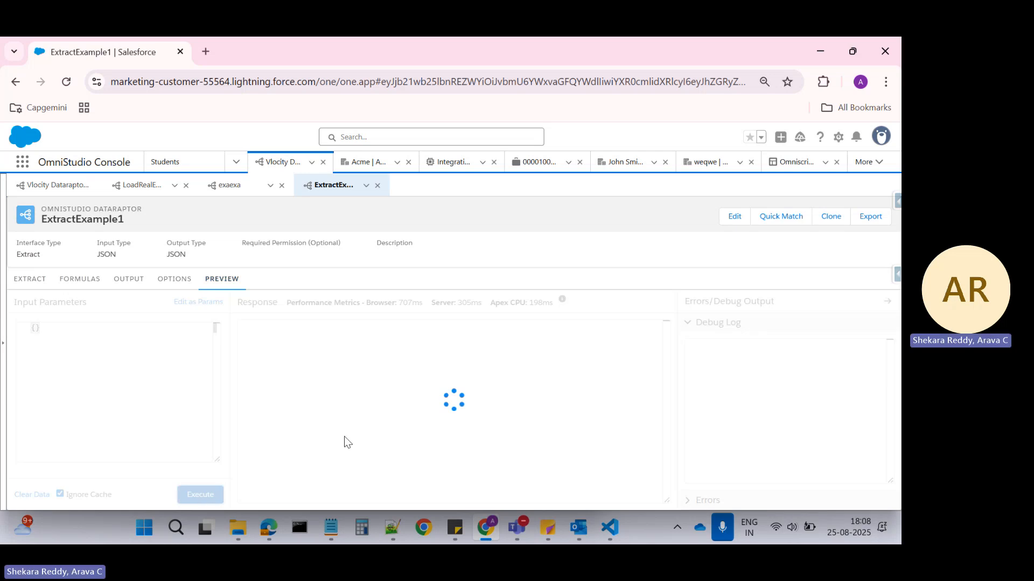
click(279, 335)
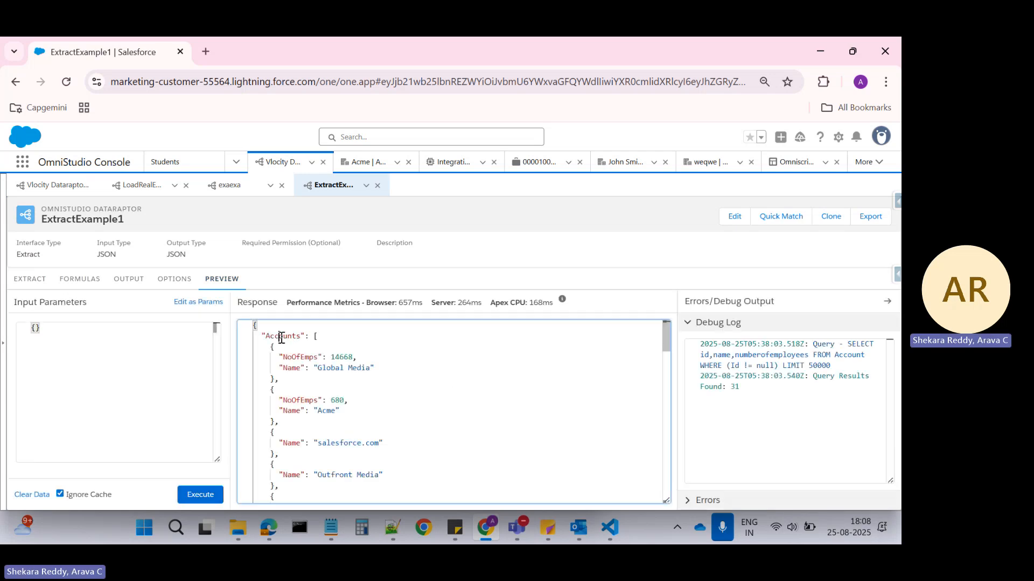
Examine which account entries in the preview response include the NoOfEmps node alongside Name.
double_click(340, 356)
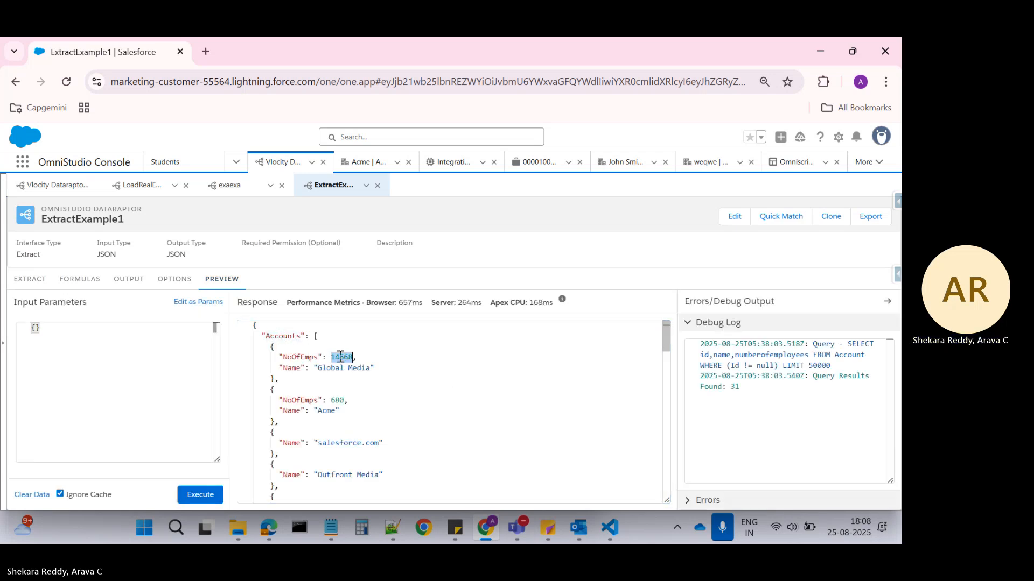
click(295, 400)
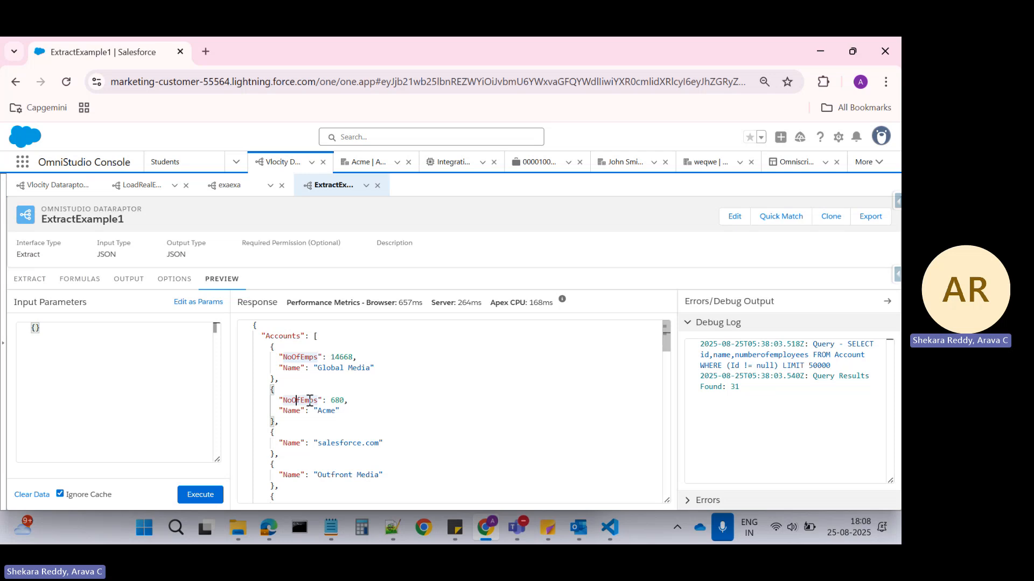
scroll(328, 399, down, 2)
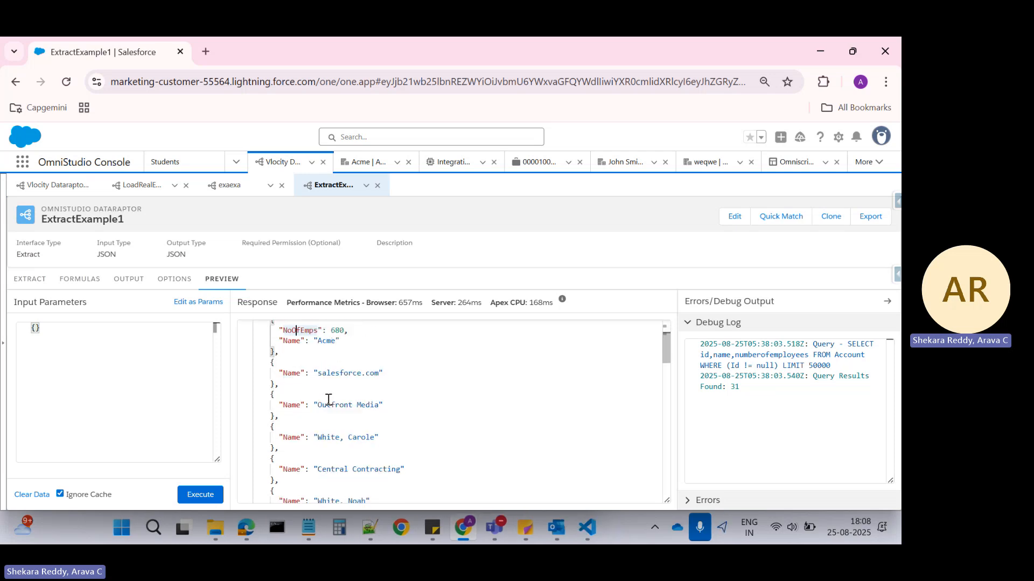
scroll(328, 399, down, 1)
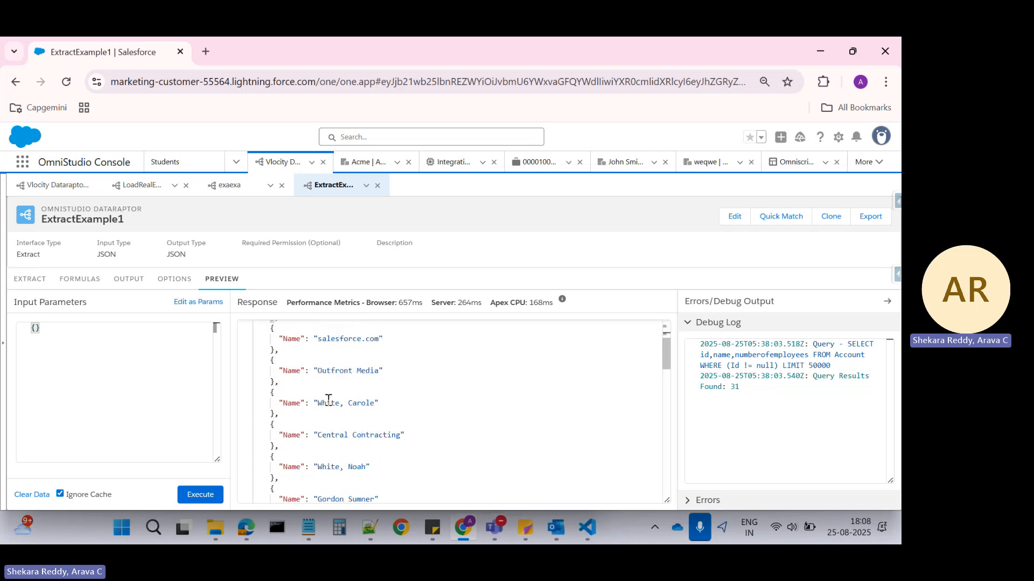
scroll(328, 400, up, 3)
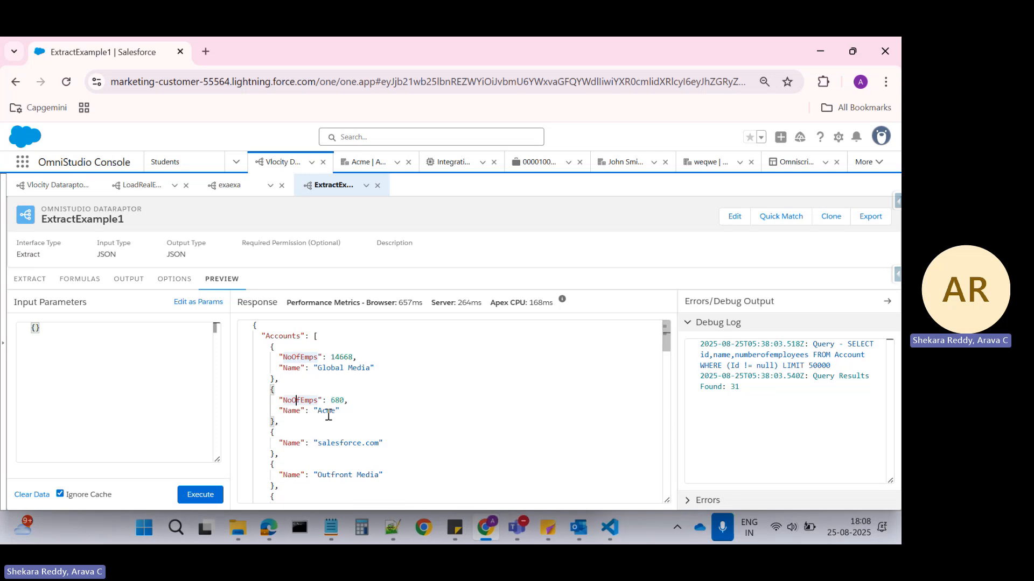
click(326, 411)
scroll(325, 409, down, 4)
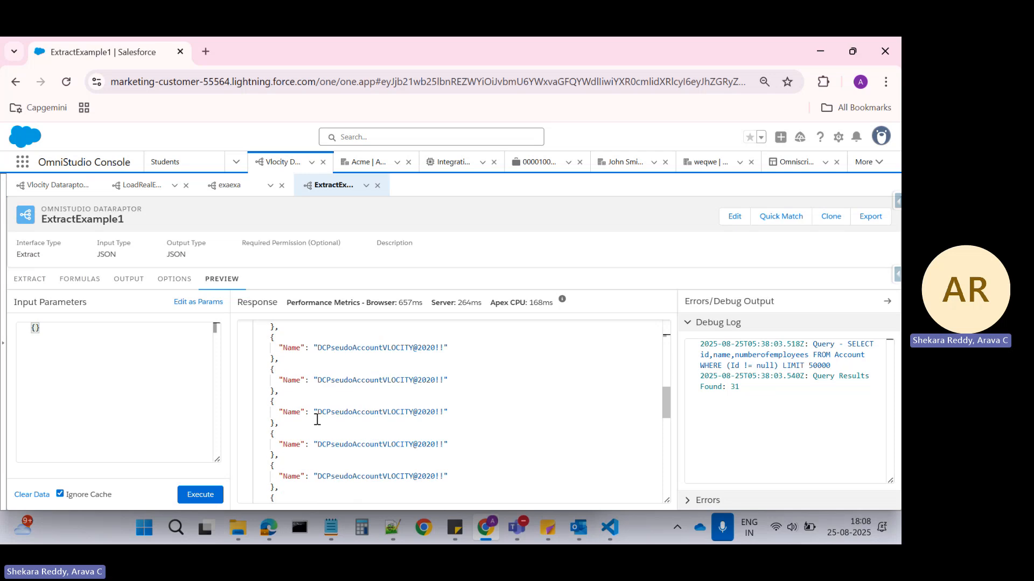
scroll(318, 420, up, 5)
scroll(323, 416, down, 8)
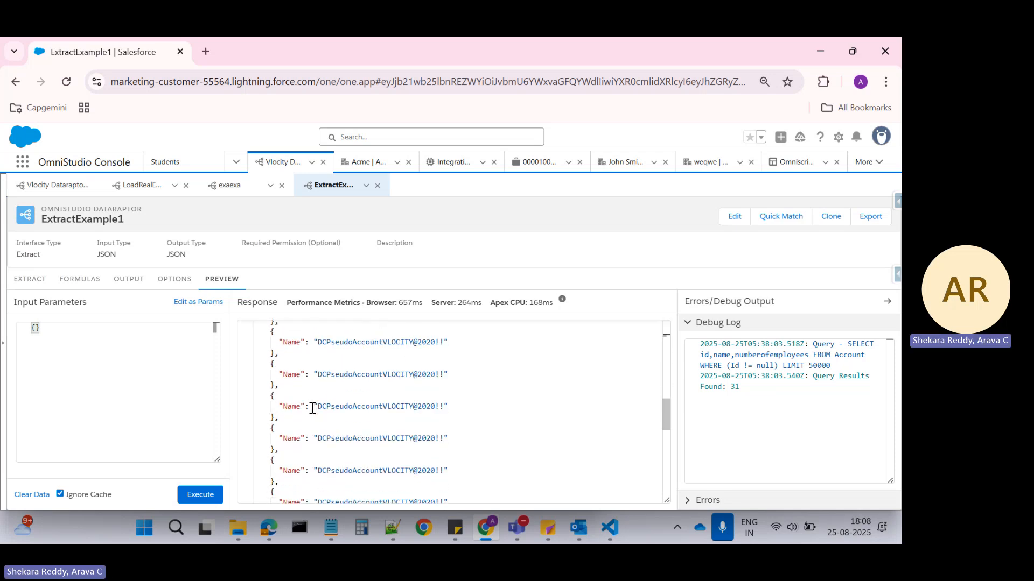
scroll(314, 404, up, 8)
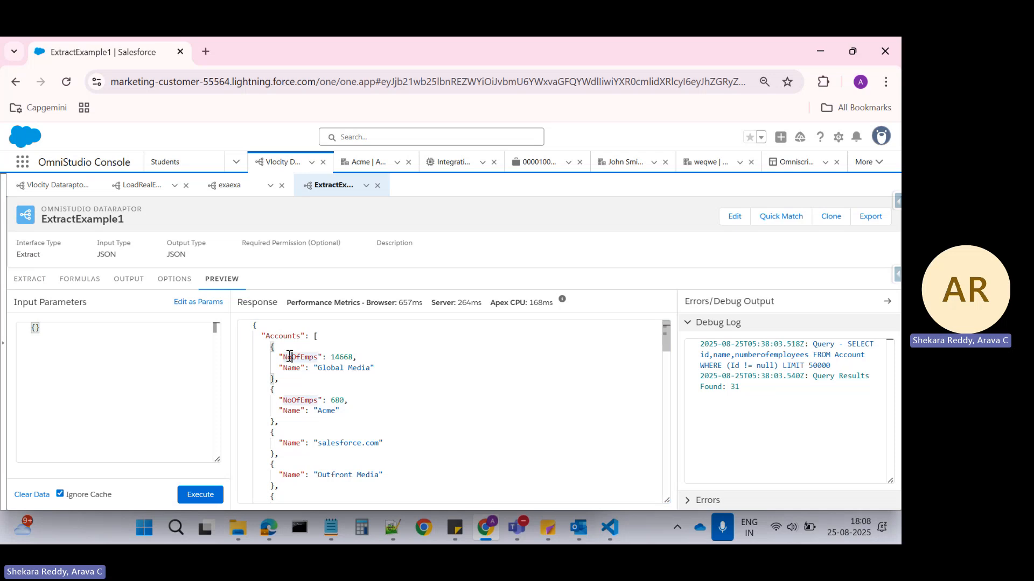
Enable Overwrite Target For All Null Inputs and execute the DataRaptor preview again.
click(175, 283)
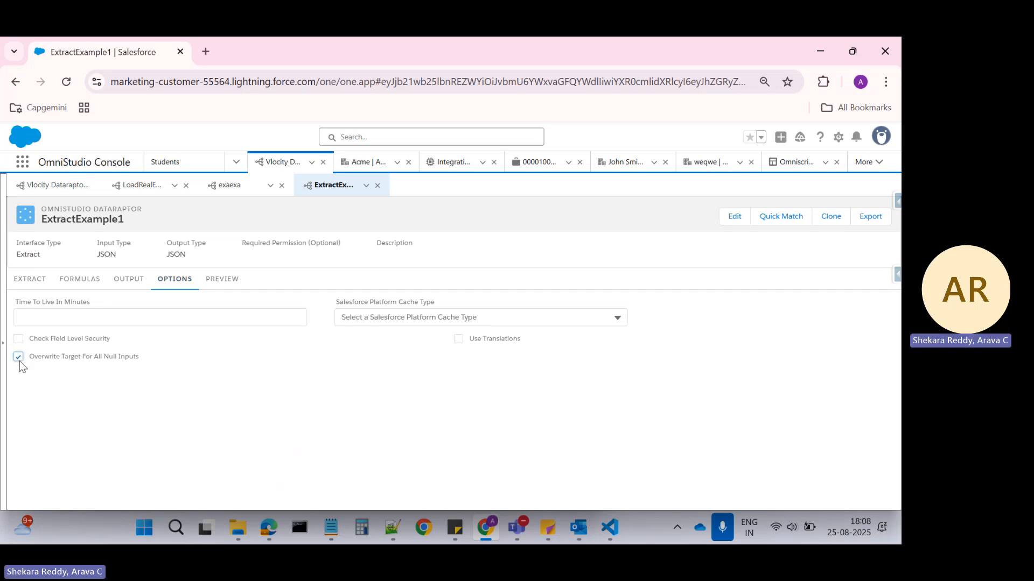
click(220, 280)
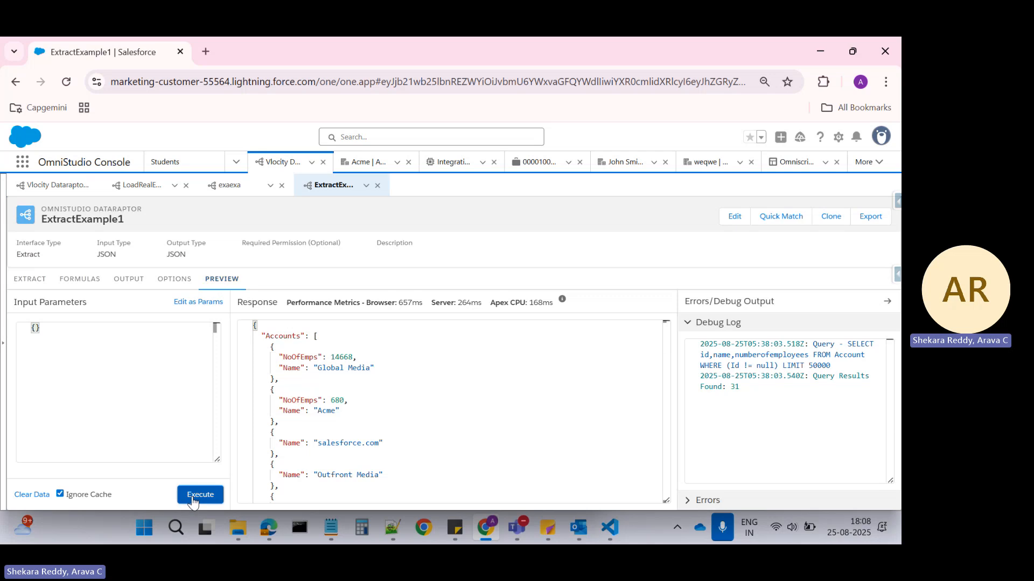
click(201, 494)
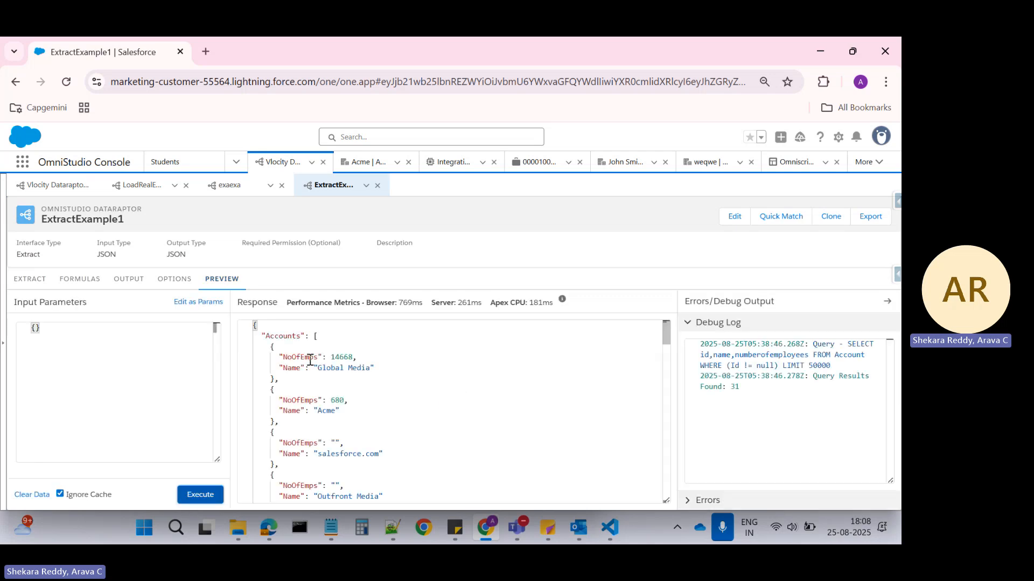
Compare the NoOfEmps nodes of the Global Media, Acme and salesforce.com entries in the new response.
click(281, 386)
shift+click(282, 431)
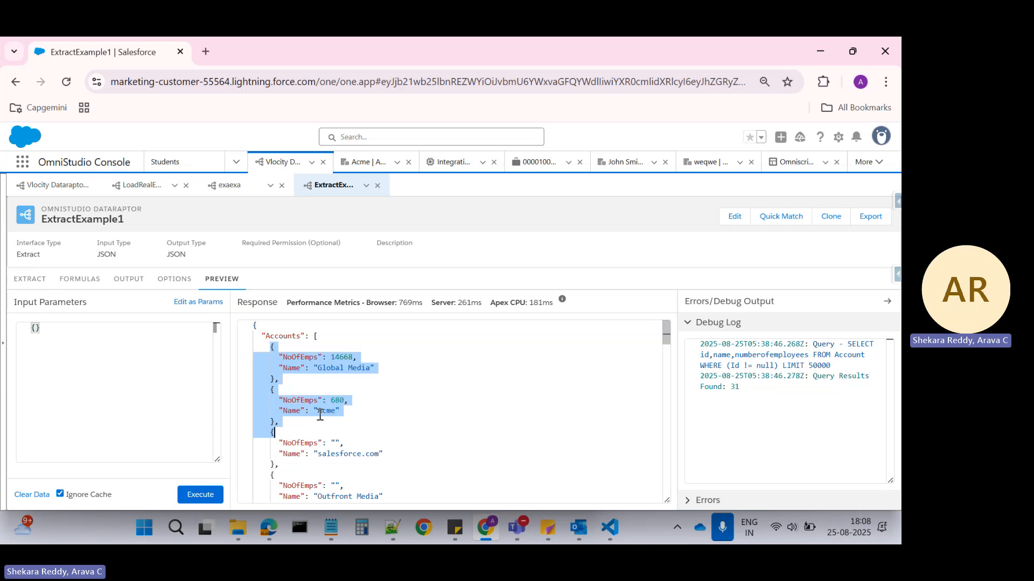
click(342, 401)
scroll(351, 401, down, 2)
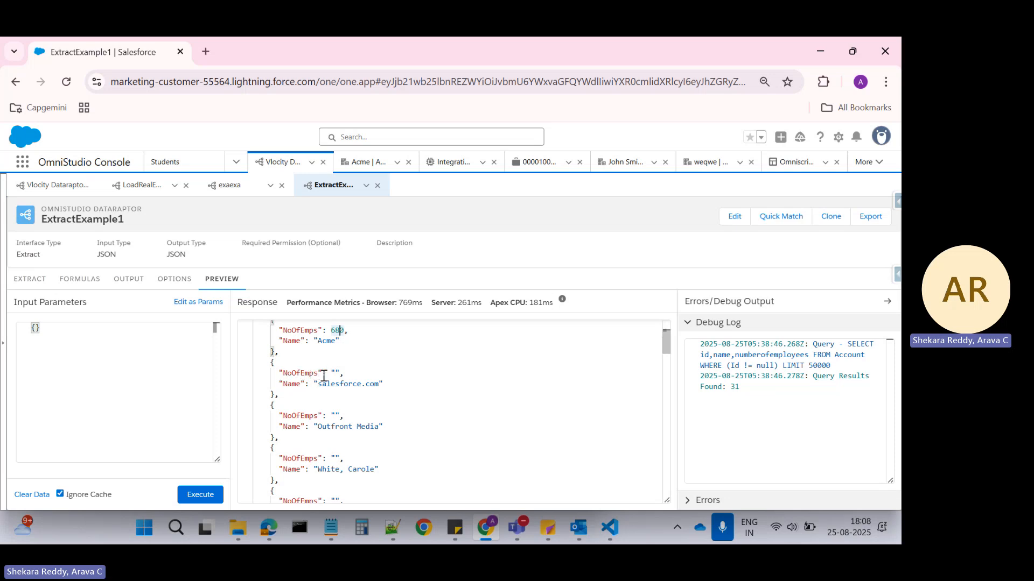
double_click(283, 373)
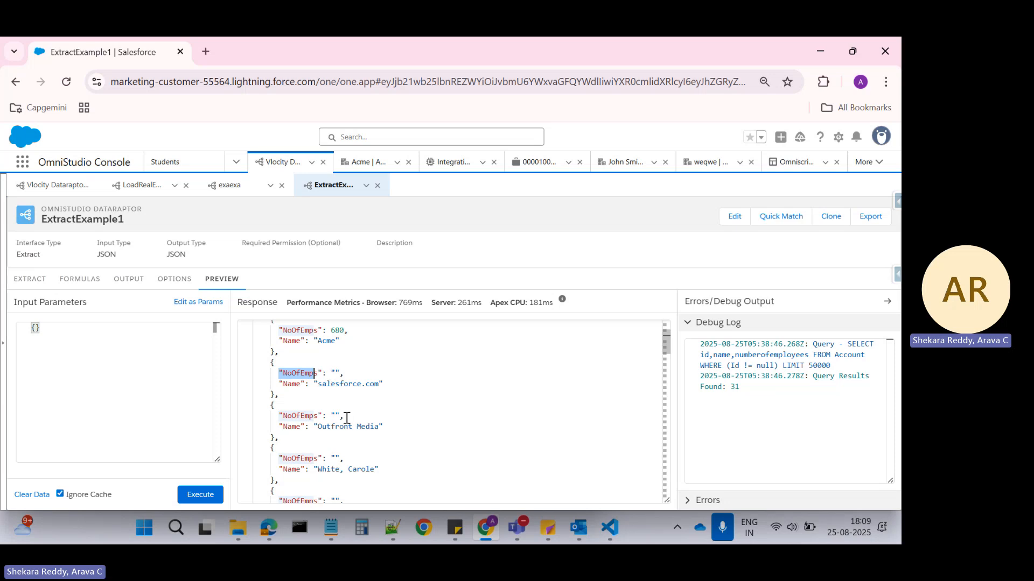
Review the NoOfEmps values throughout the preview response, including the salesforce.com entry.
scroll(345, 415, down, 5)
scroll(345, 417, down, 5)
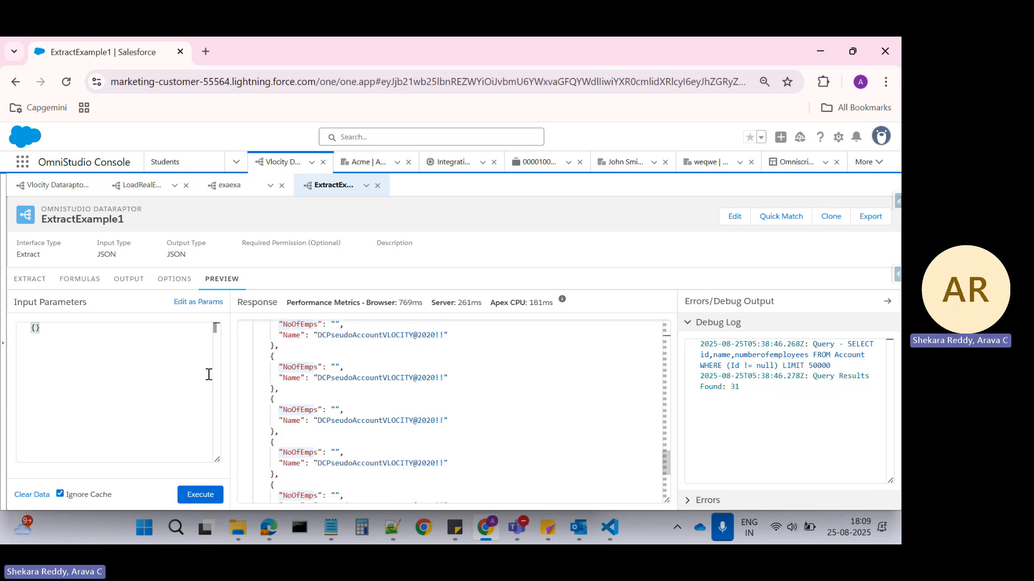
scroll(322, 382, up, 15)
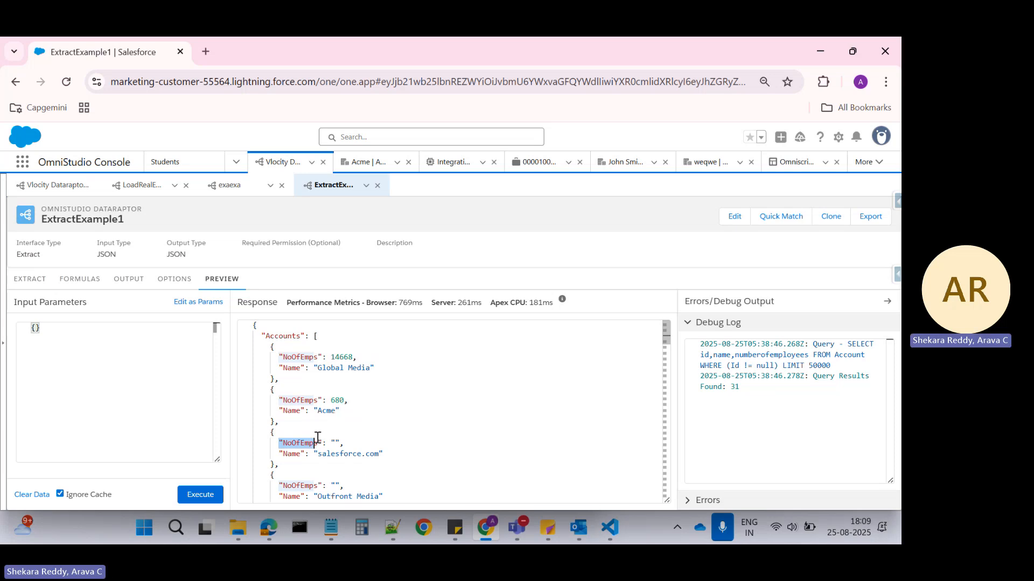
scroll(323, 437, down, 1)
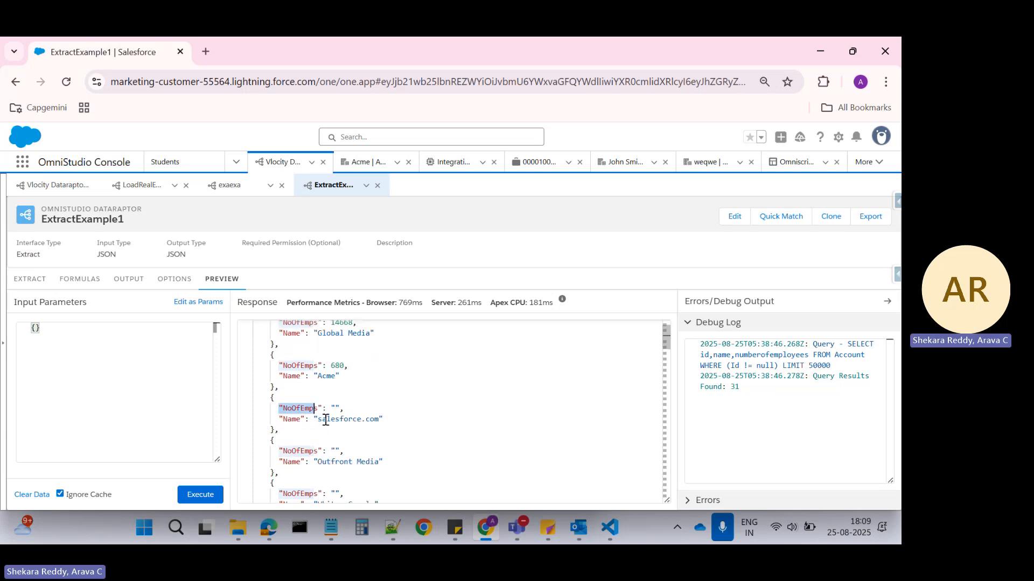
click(301, 409)
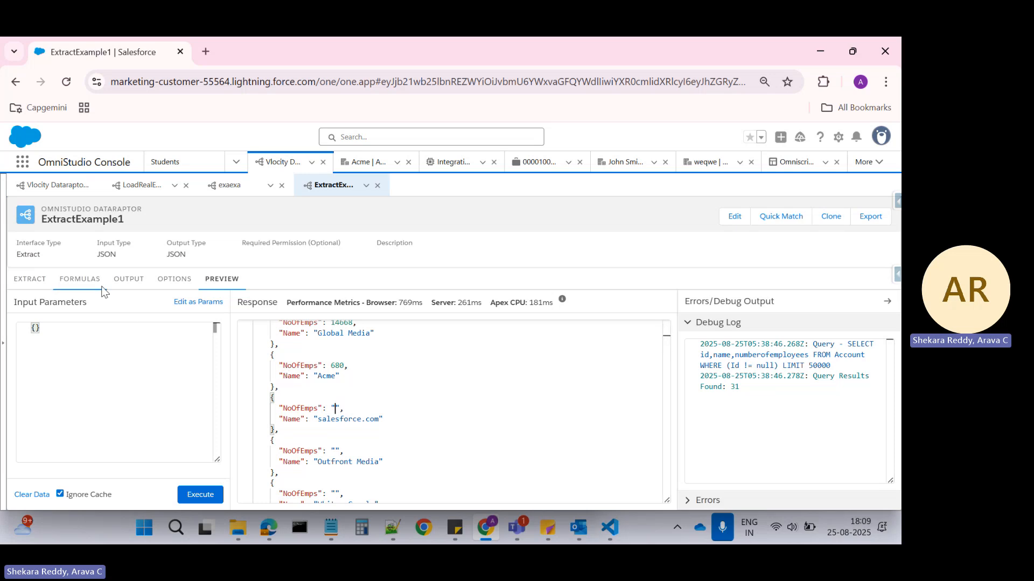
Set the default value of the Account:NumberOfEmployees to Accounts:NoOfEmps output mapping to 0.
click(121, 285)
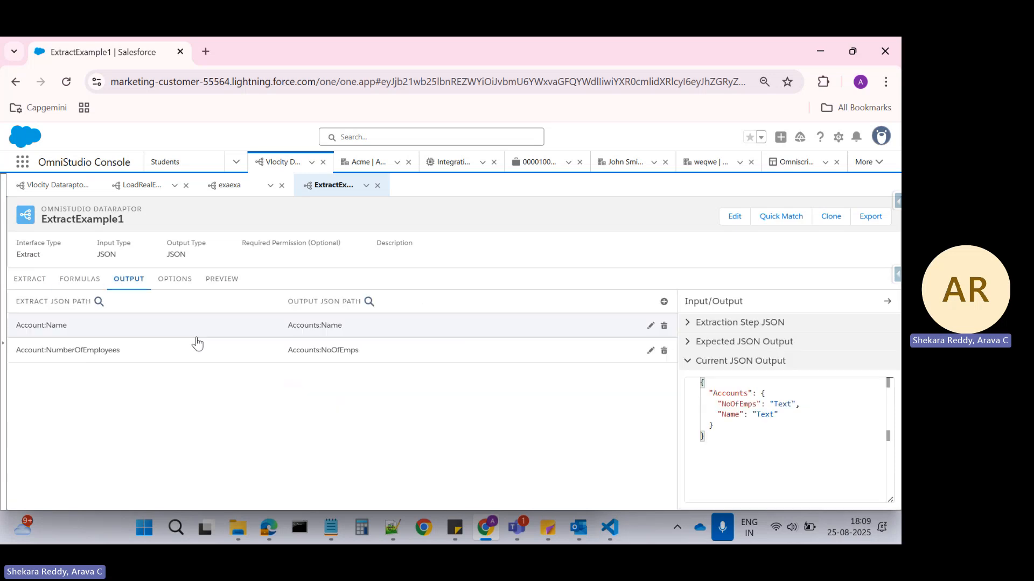
click(325, 351)
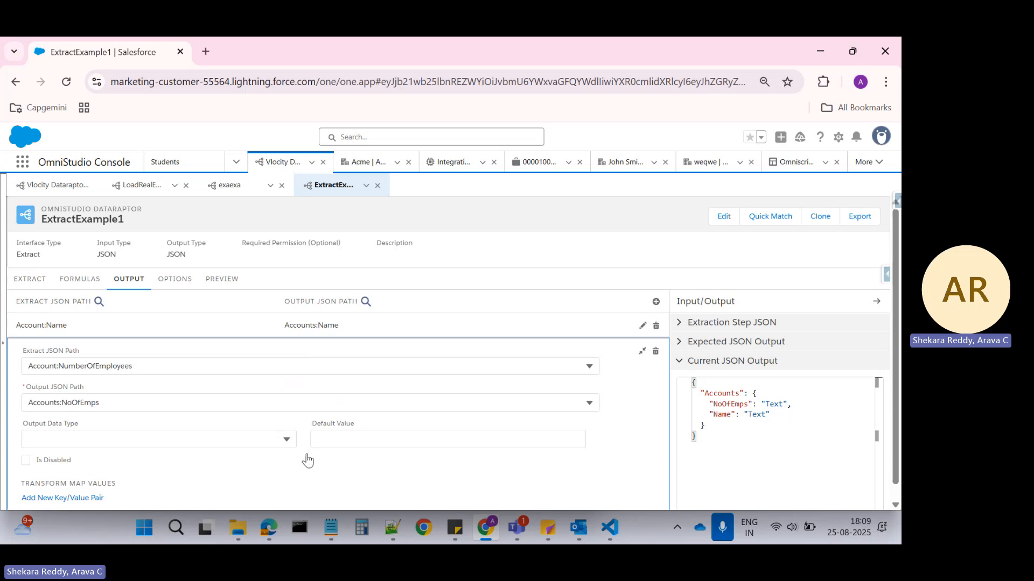
click(338, 439)
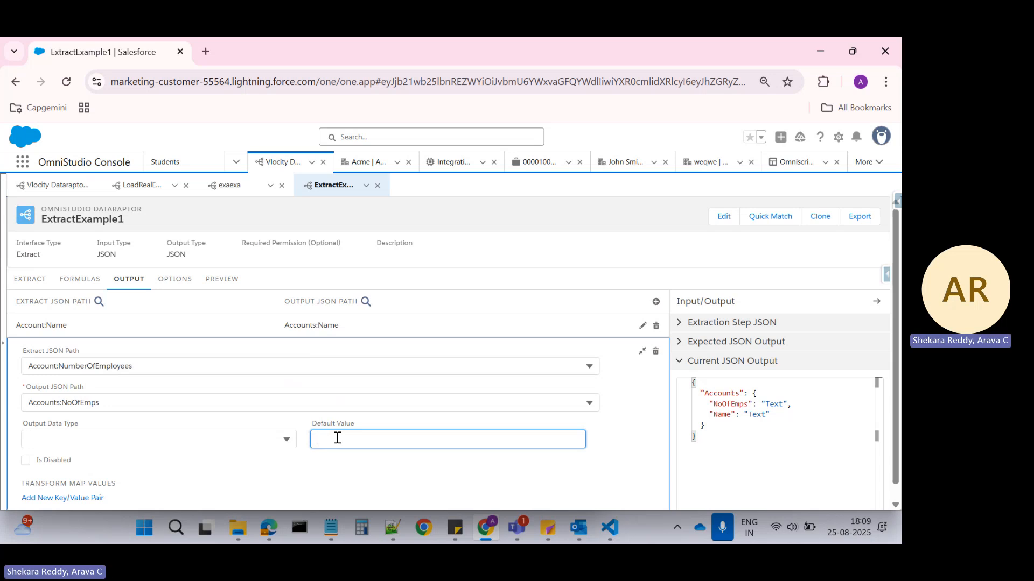
click(214, 280)
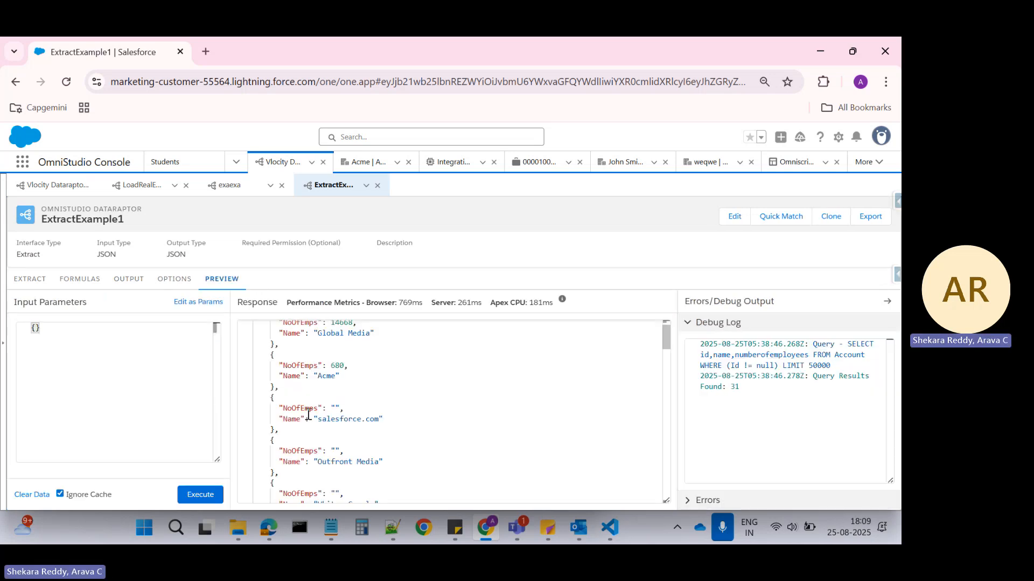
double_click(336, 408)
click(30, 278)
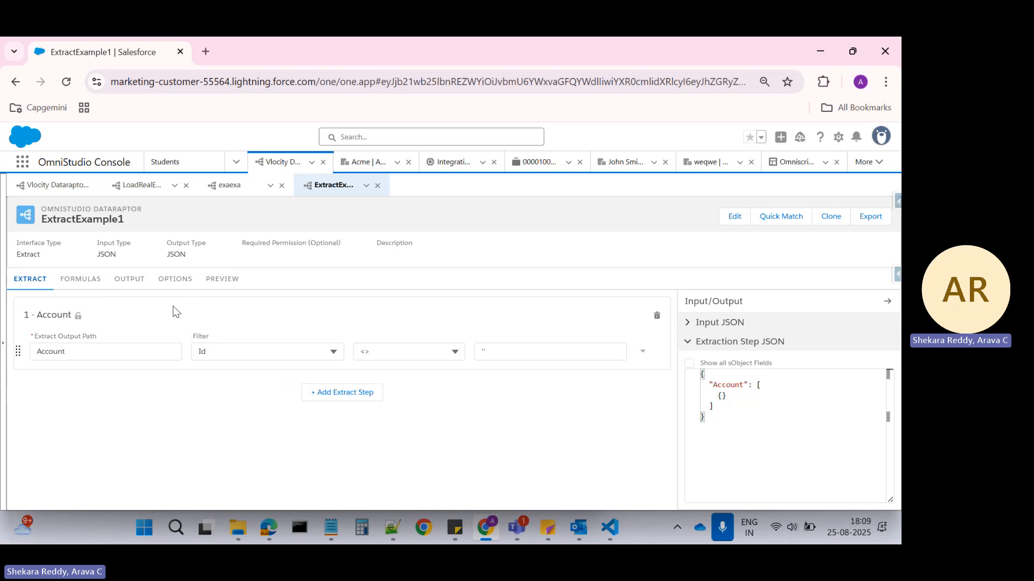
click(128, 285)
click(312, 354)
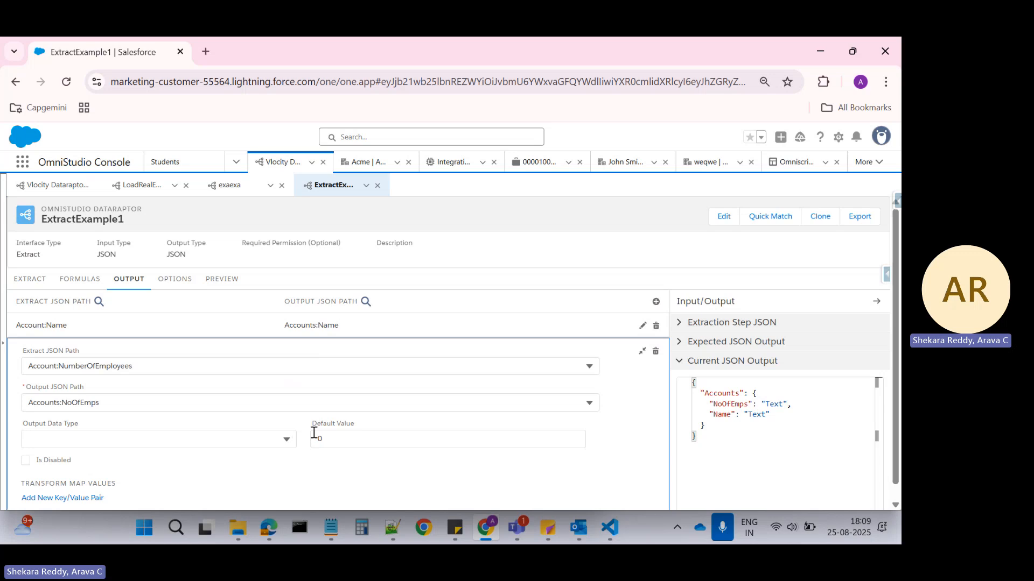
Execute the DataRaptor preview with the NoOfEmps default value applied and look through the returned account entries.
click(220, 280)
scroll(263, 440, down, 2)
click(208, 494)
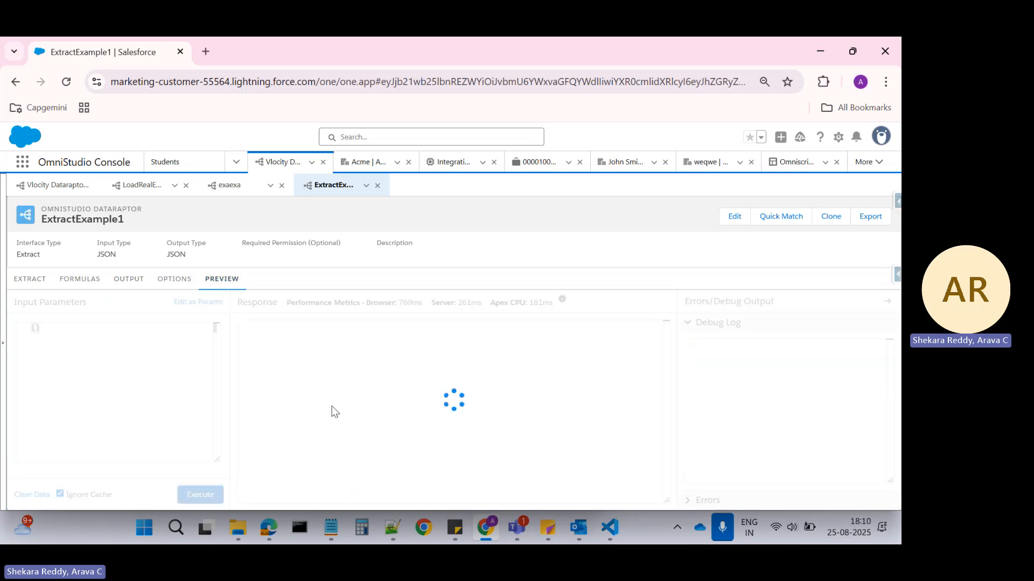
scroll(351, 405, down, 5)
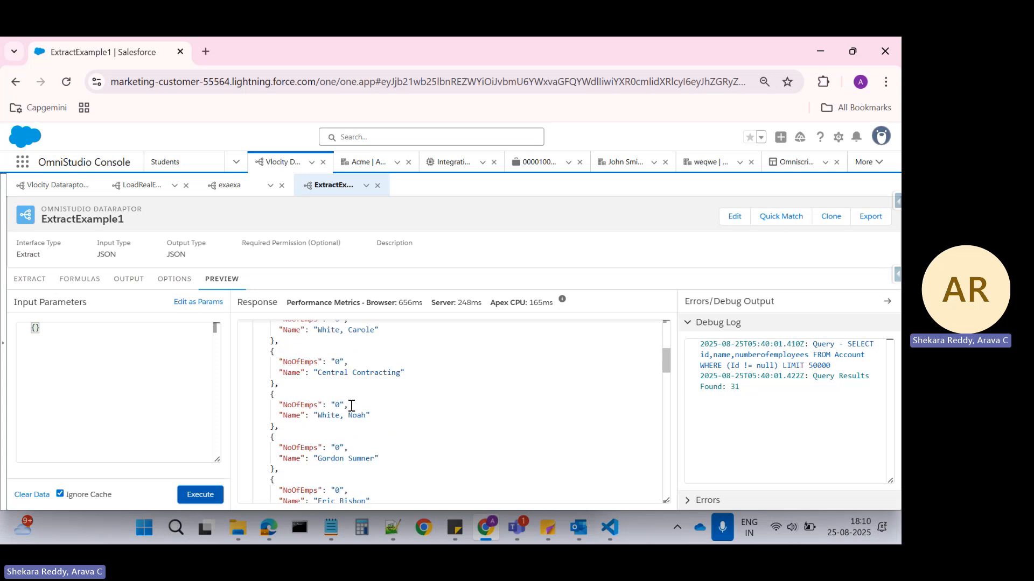
scroll(372, 437, down, 6)
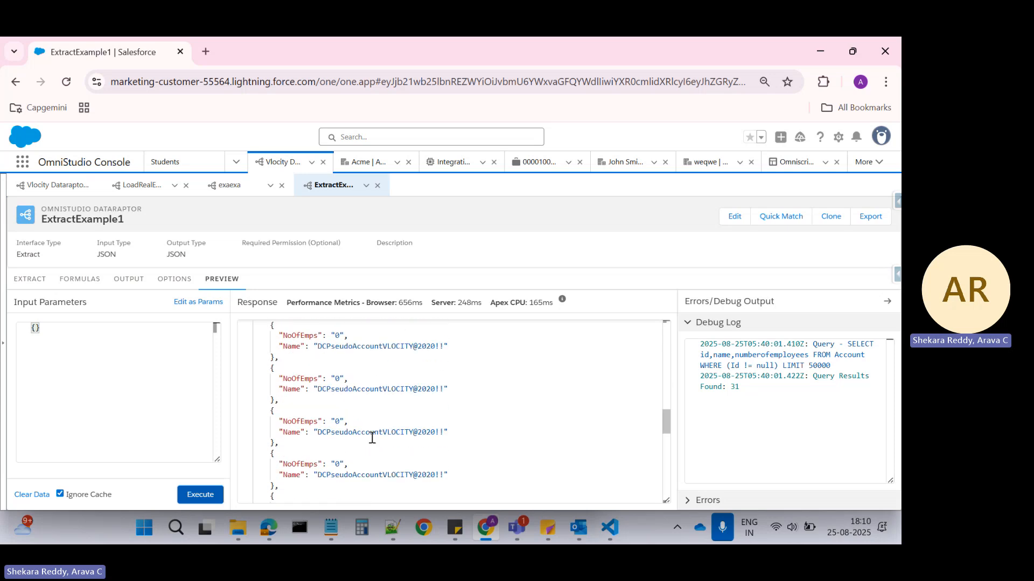
Check the default value on the NoOfEmps mapping and compare the NoOfEmps values of the Global Media and salesforce.com entries in the response.
click(29, 279)
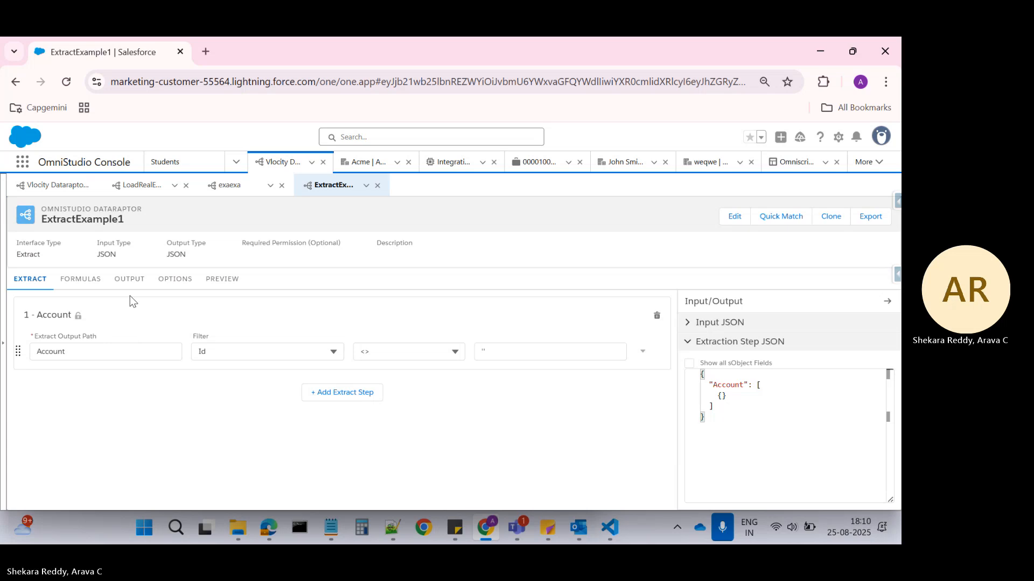
click(125, 281)
click(340, 357)
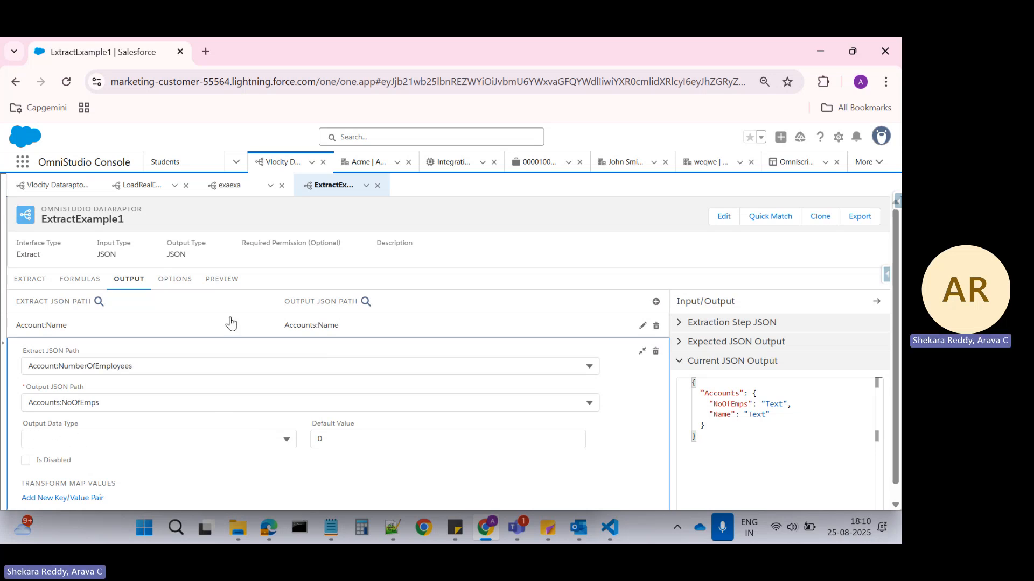
click(214, 283)
scroll(336, 385, down, 3)
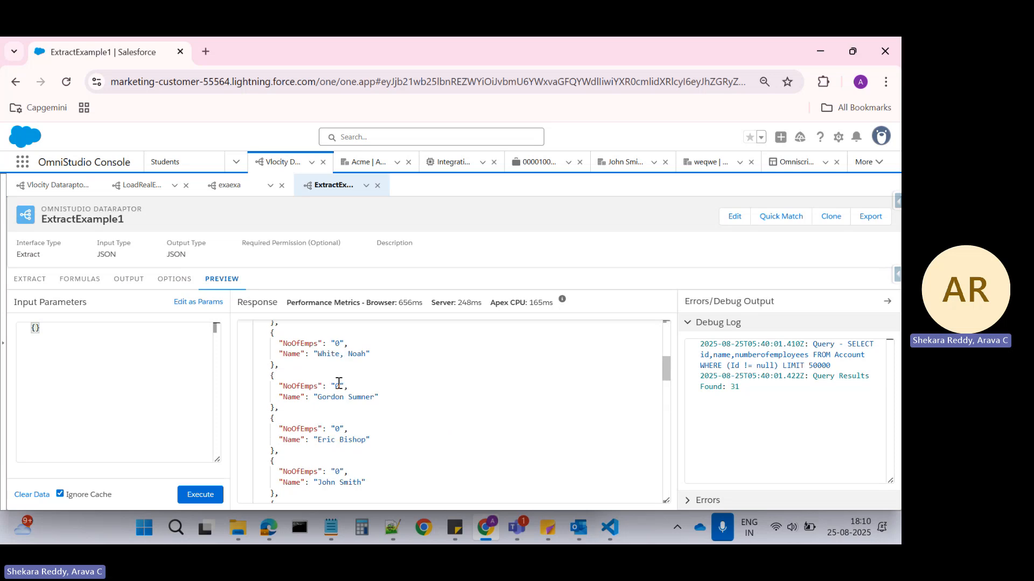
scroll(340, 383, up, 3)
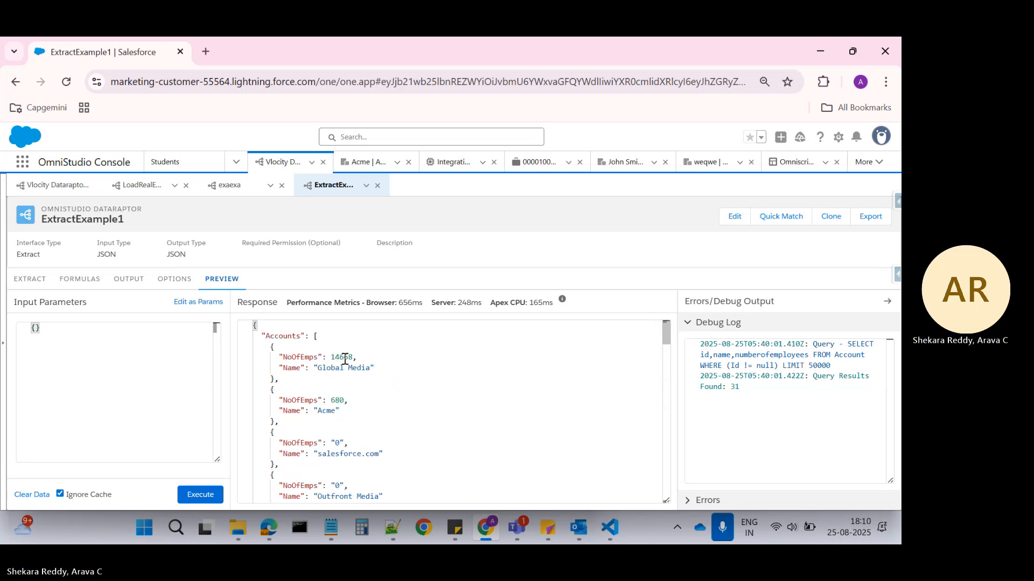
double_click(342, 358)
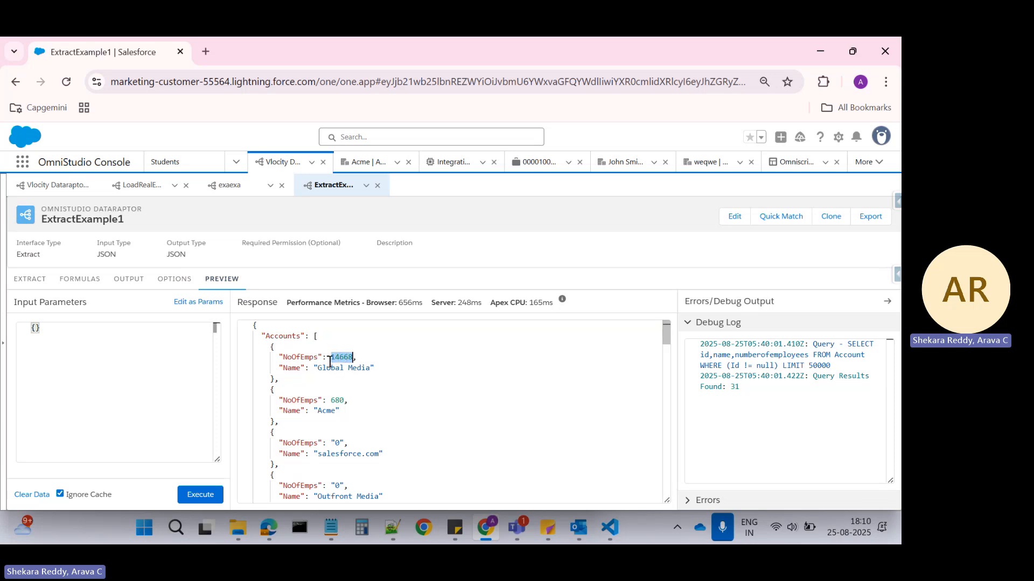
click(341, 355)
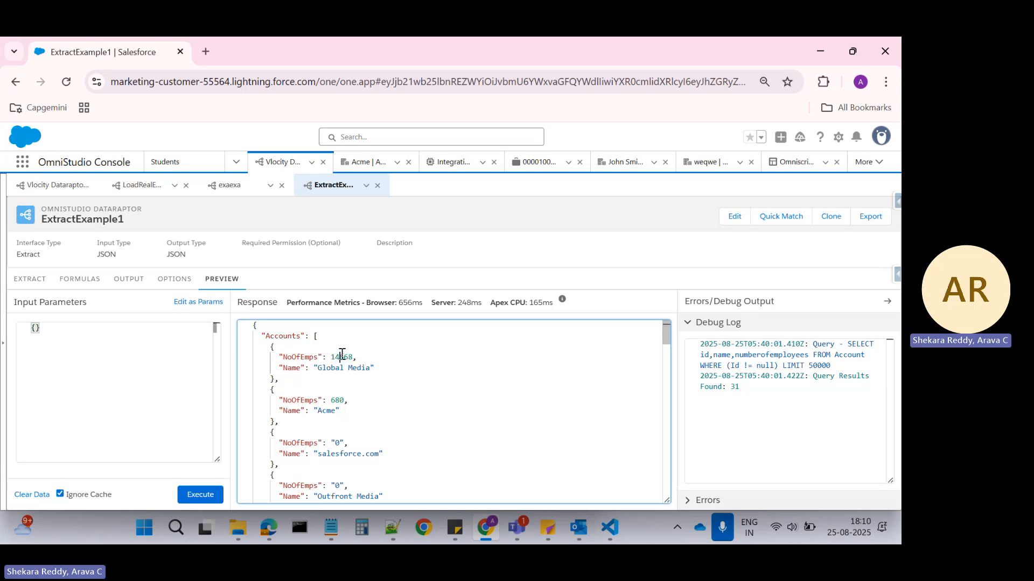
click(301, 443)
double_click(337, 443)
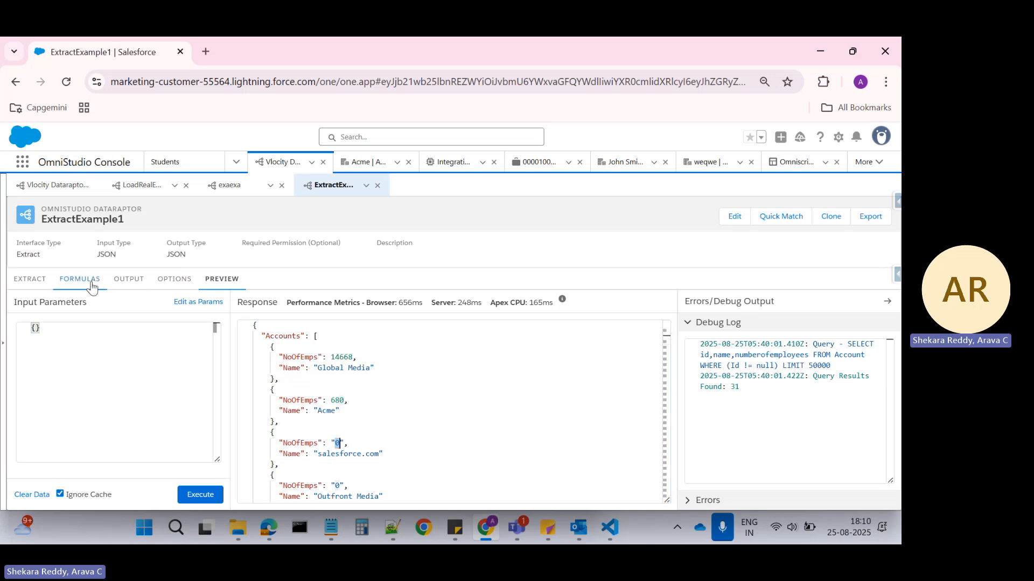
Set the output data type of the Accounts:NoOfEmps mapping to Number.
click(124, 285)
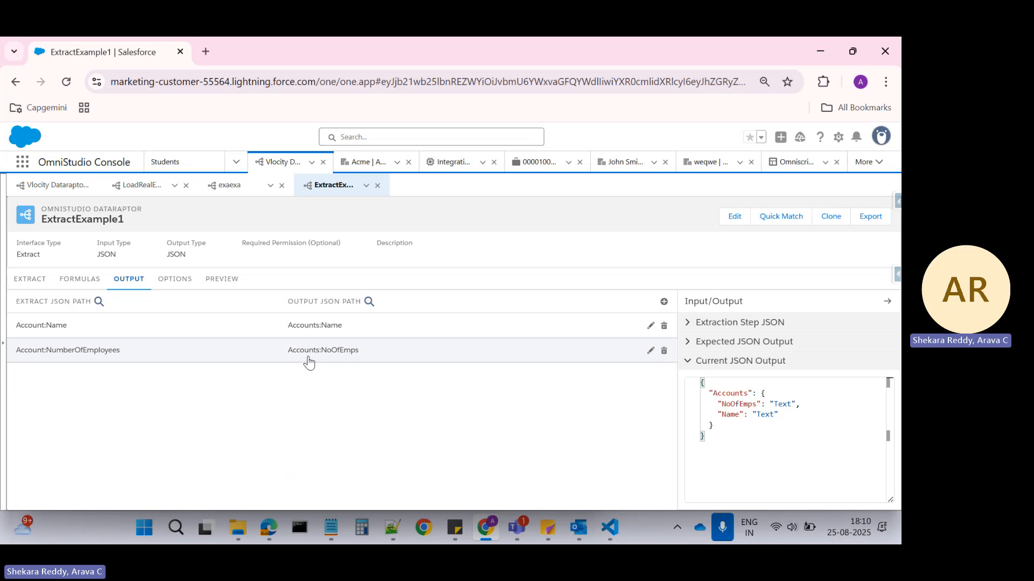
click(310, 361)
click(141, 422)
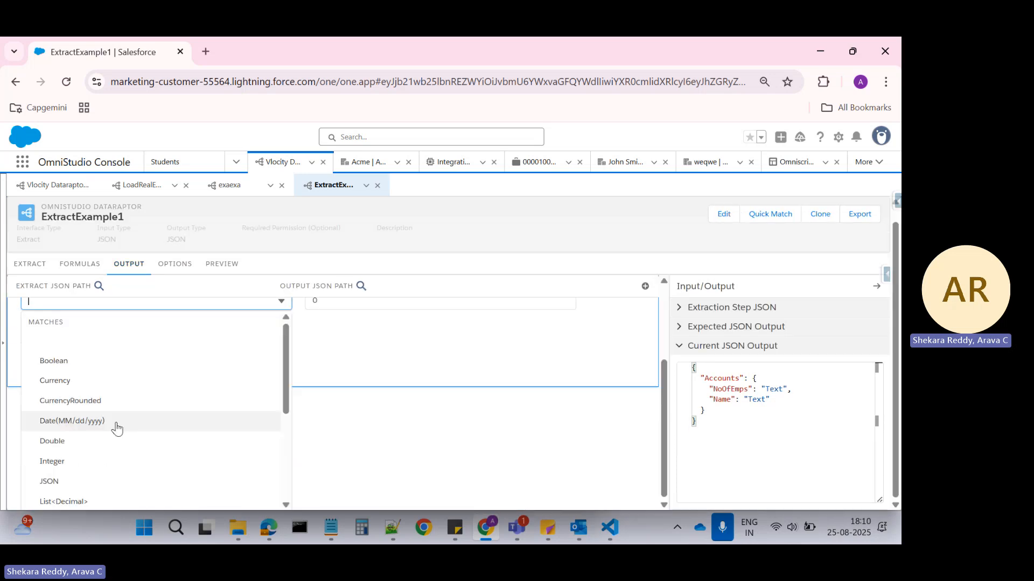
scroll(120, 386, down, 5)
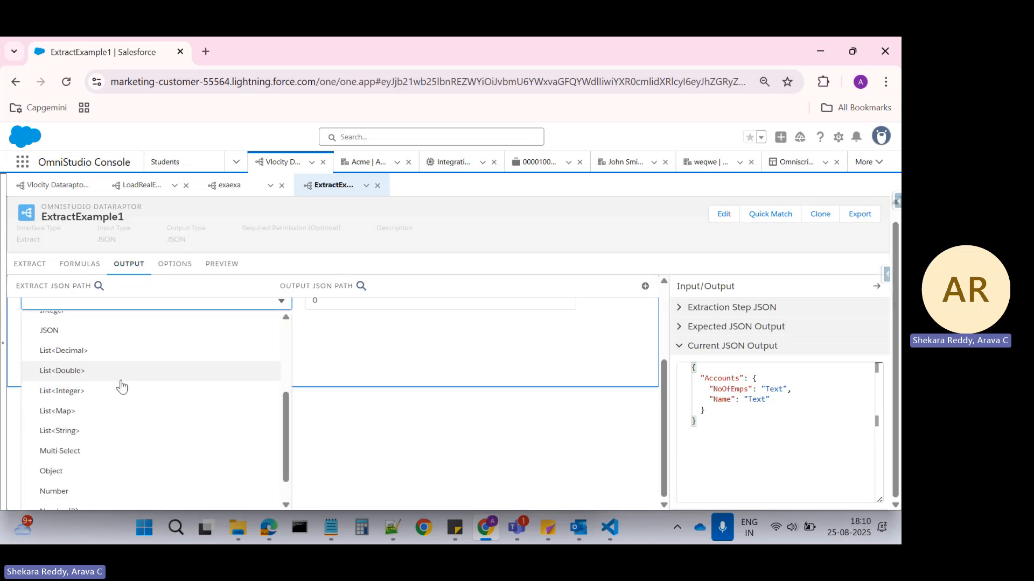
click(67, 462)
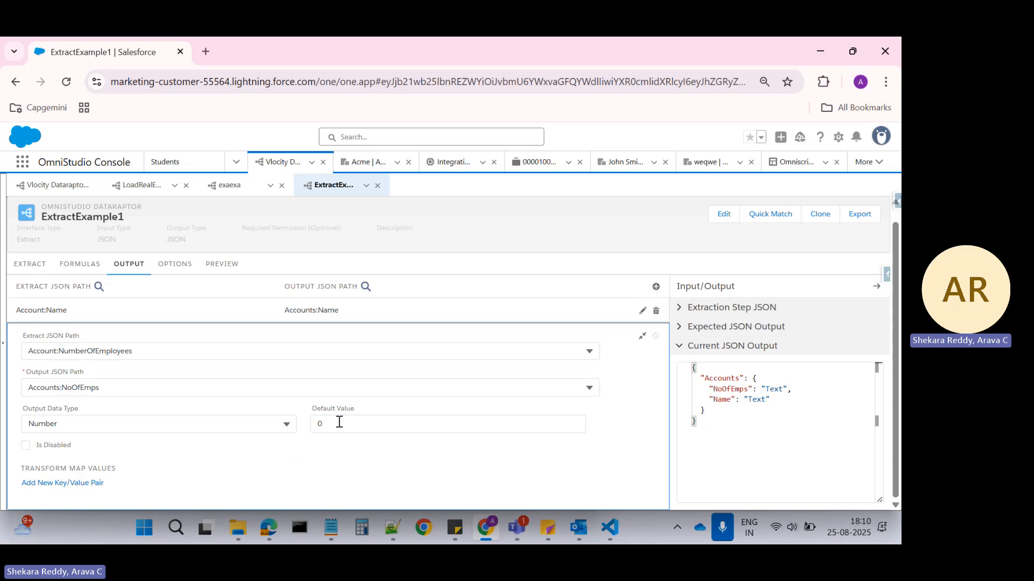
Execute the DataRaptor preview with the Number output data type and look through the NoOfEmps values in the response.
click(178, 279)
click(211, 281)
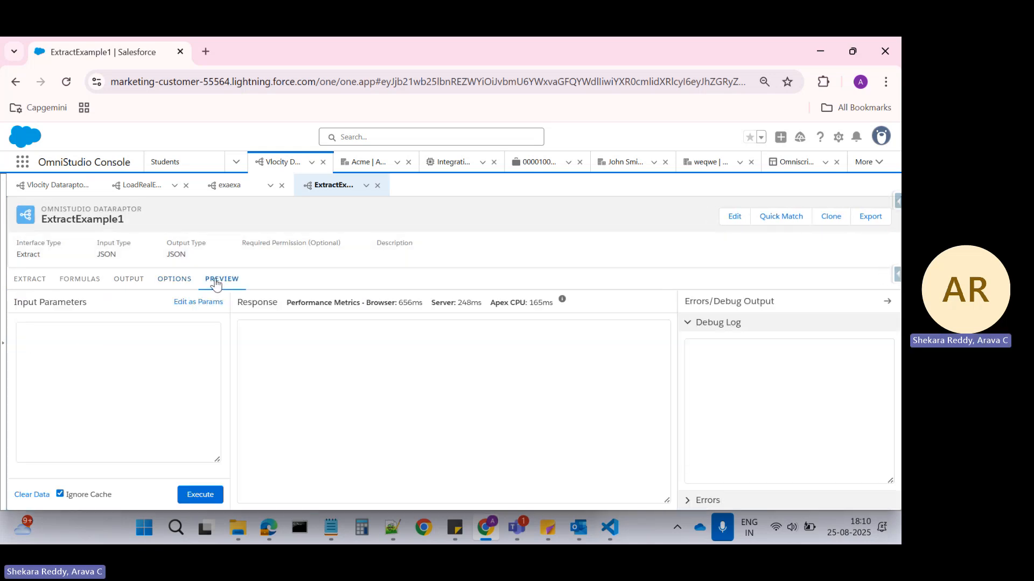
click(201, 495)
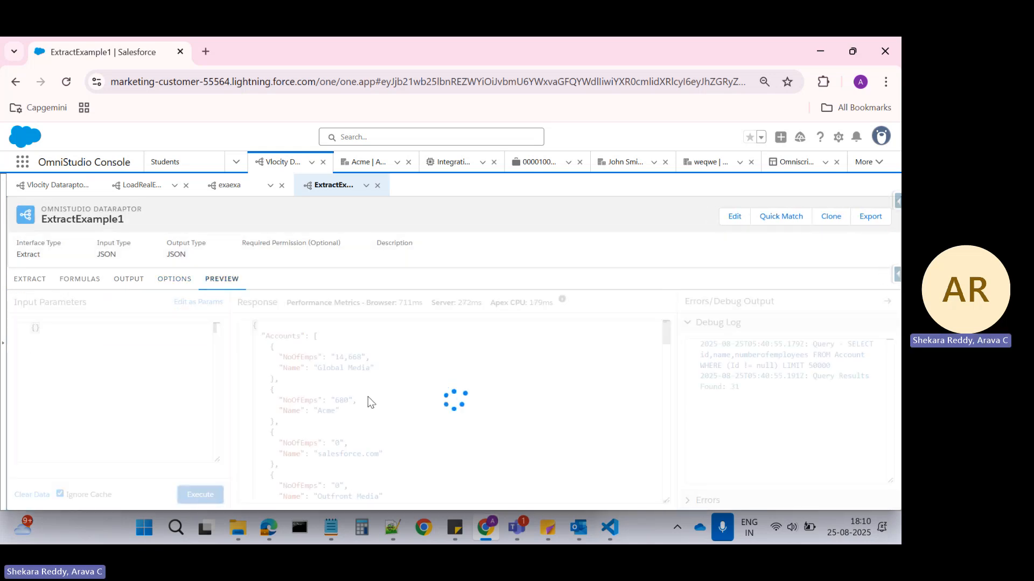
scroll(369, 397, down, 10)
scroll(368, 397, down, 10)
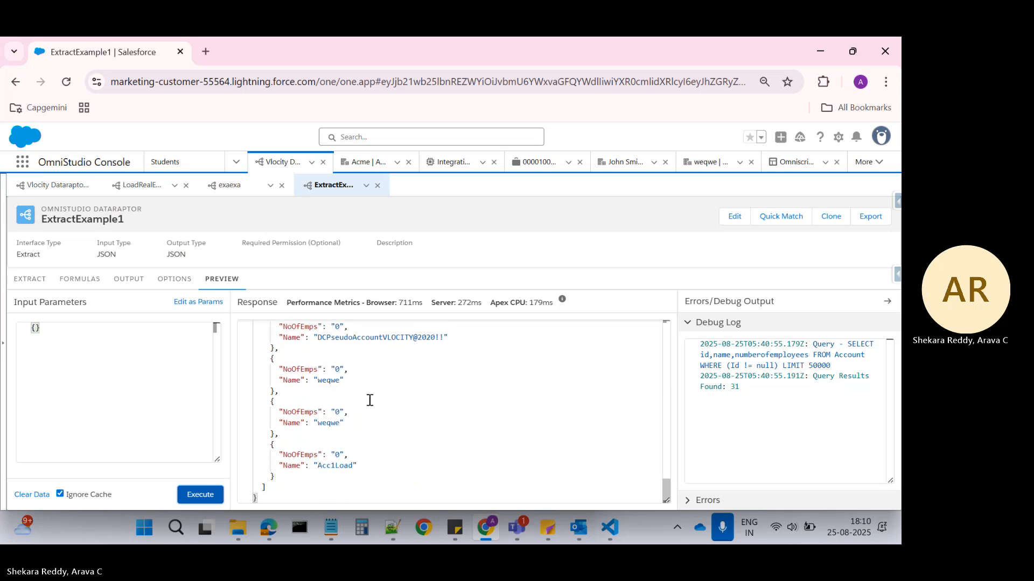
scroll(368, 397, up, 5)
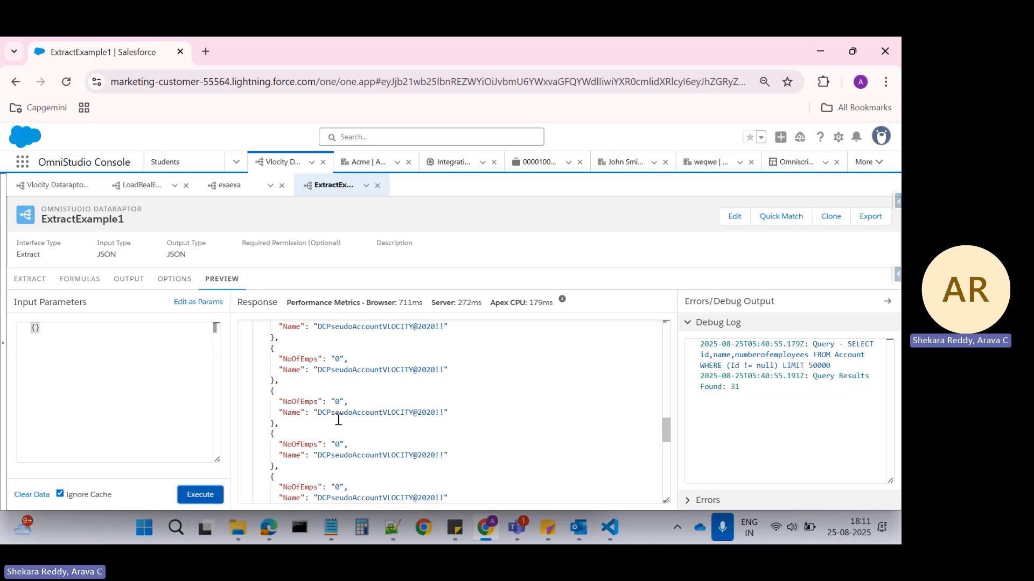
Examine the output data types offered for the Accounts:NoOfEmps mapping, keeping Number selected.
click(127, 285)
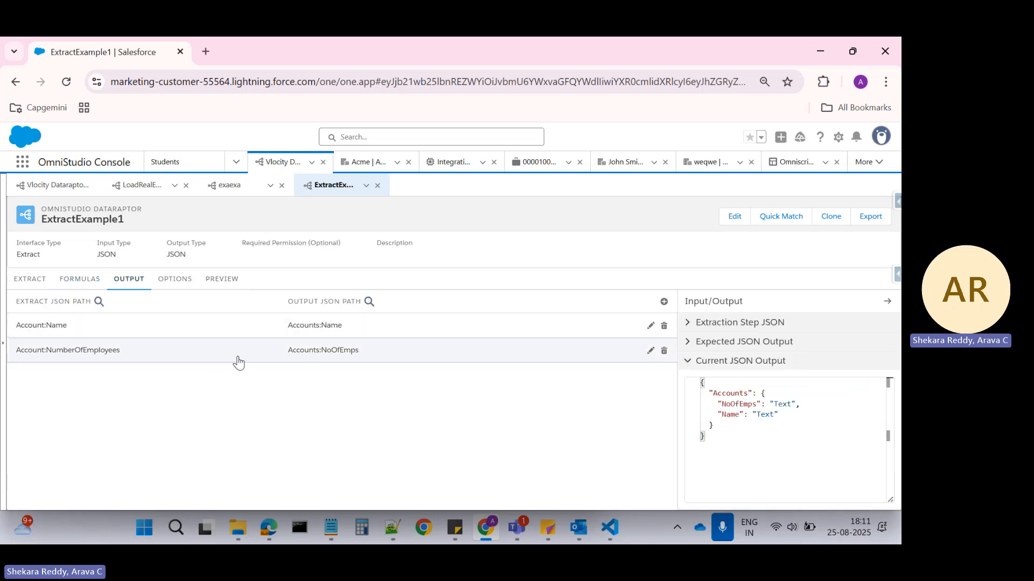
click(235, 359)
scroll(181, 392, down, 1)
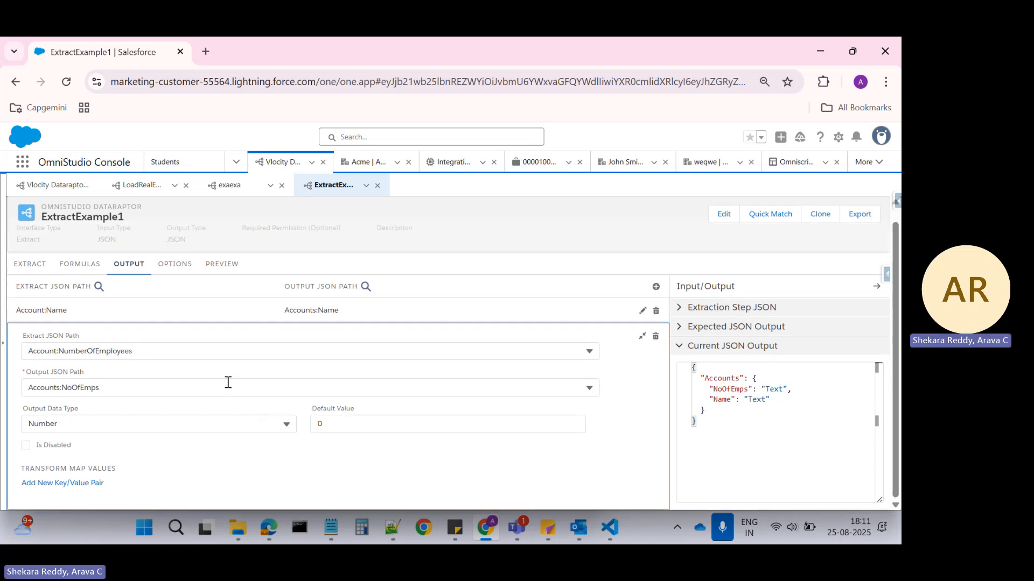
click(127, 428)
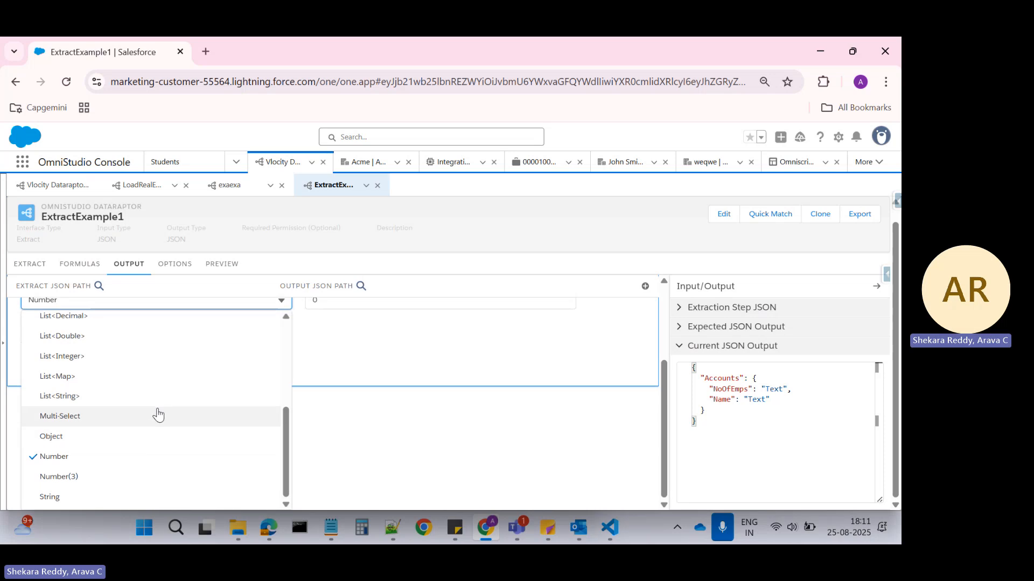
scroll(155, 446, up, 5)
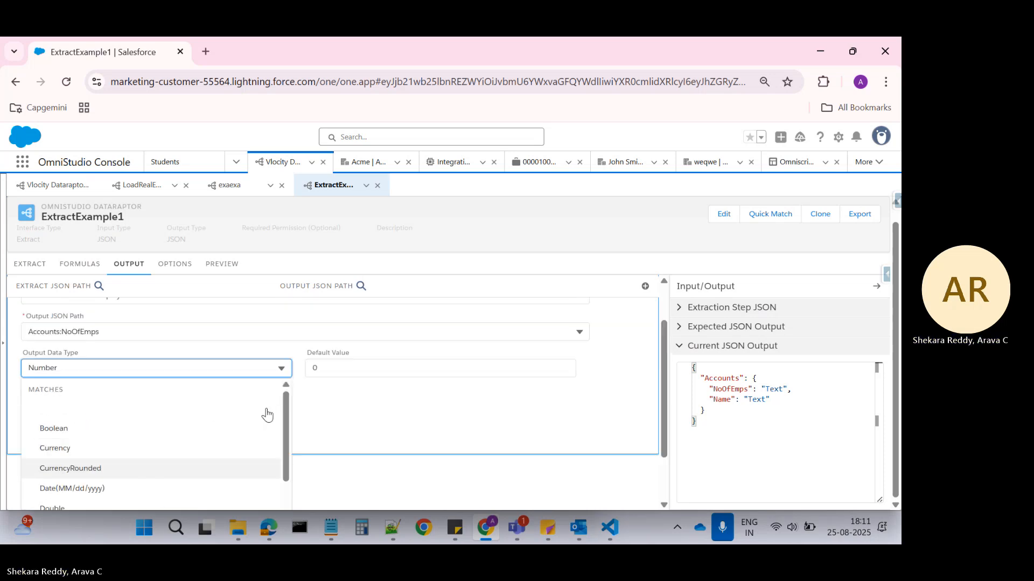
click(614, 425)
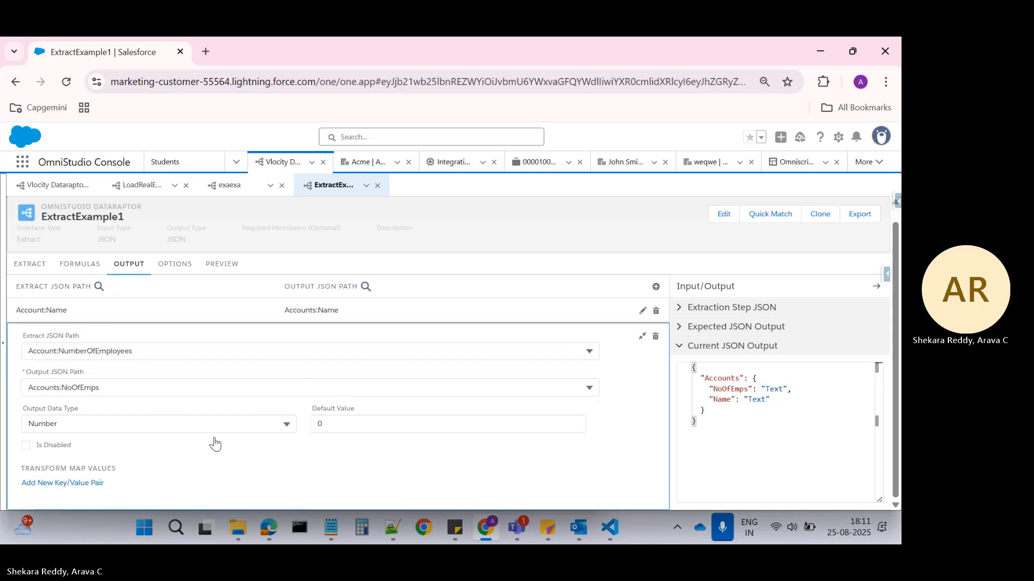
Switch to Notepad++ and add the line "single object" below the Accounts JSON sample in the new 86 note.
click(25, 280)
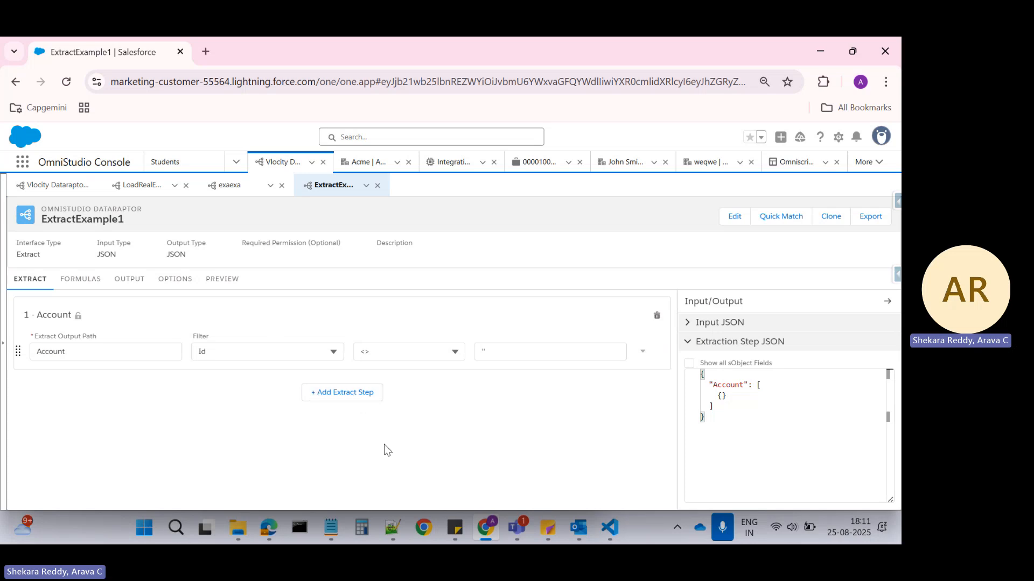
click(394, 538)
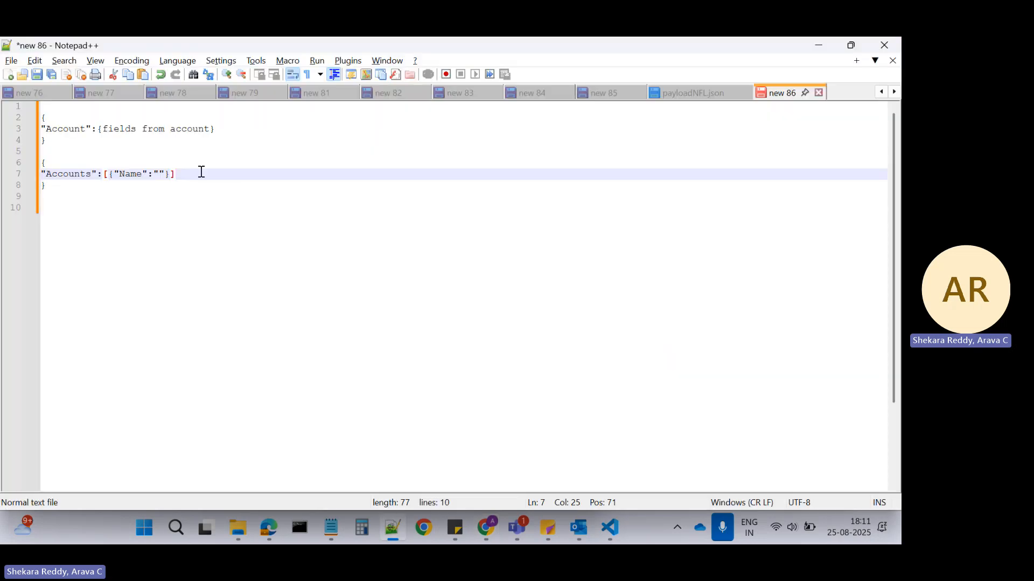
click(80, 189)
key(Return)
key(Return)
key(Return)
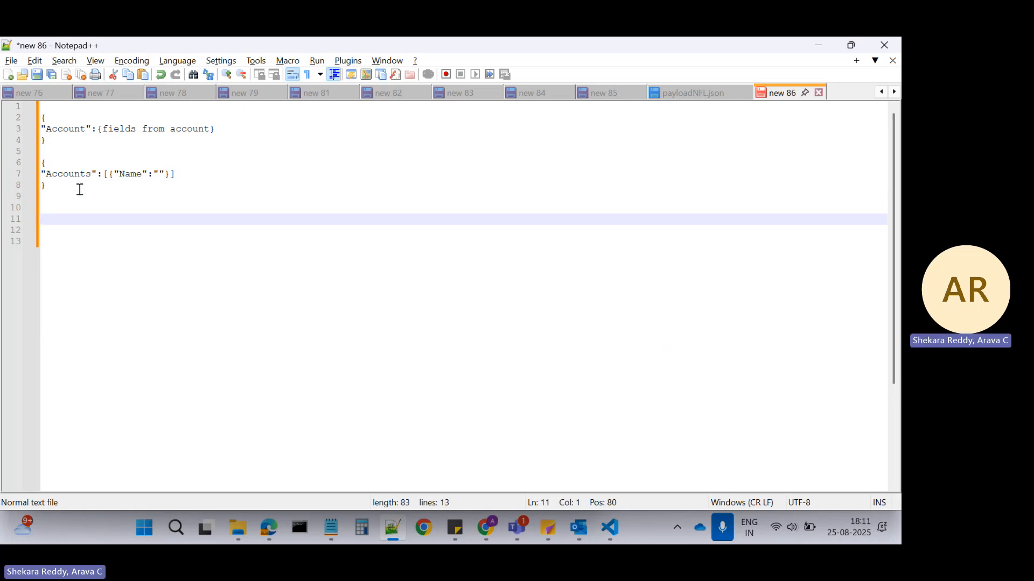
key(alt+Tab)
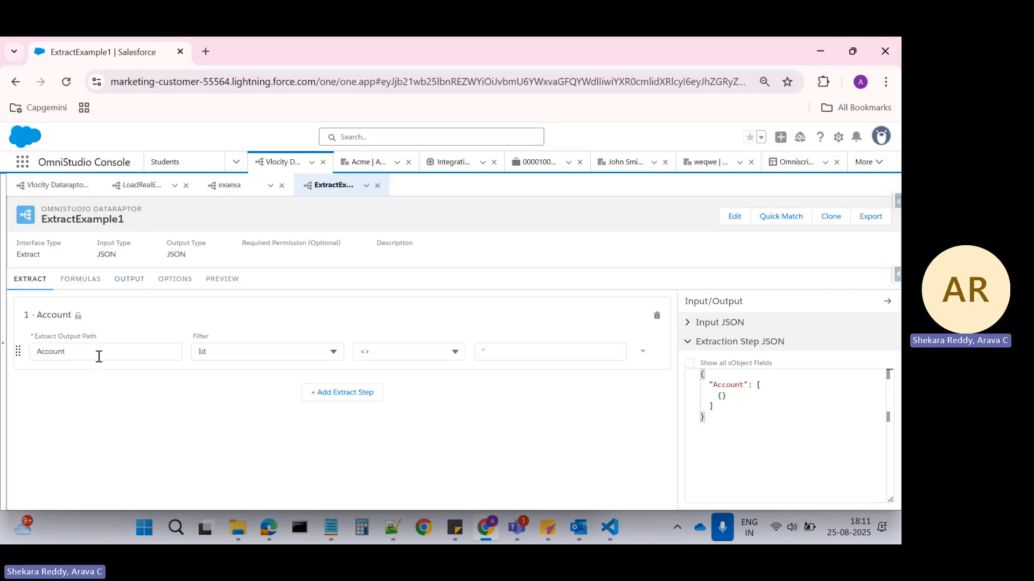
key(alt+Tab)
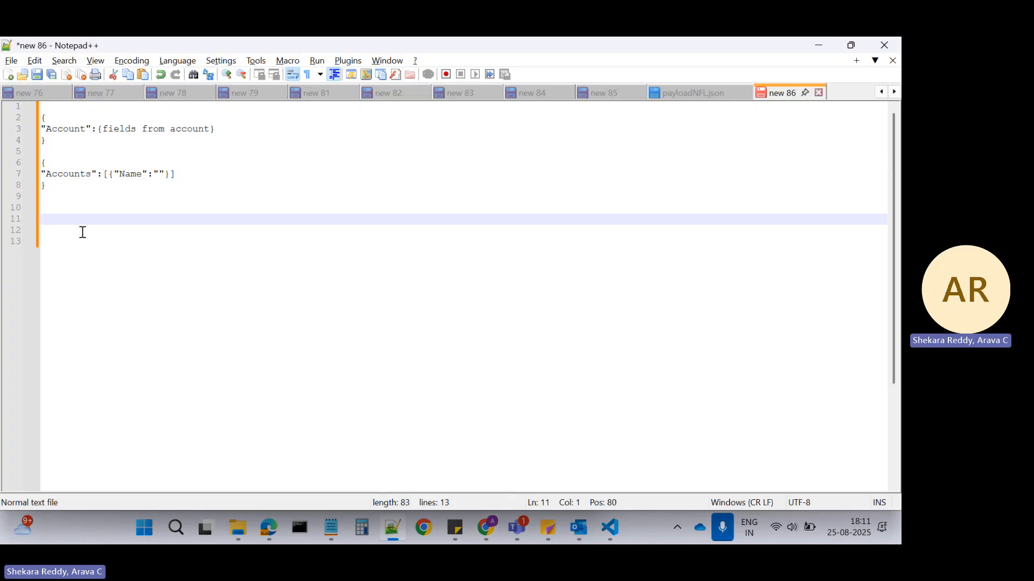
text(single object)
key(Return)
key(Return)
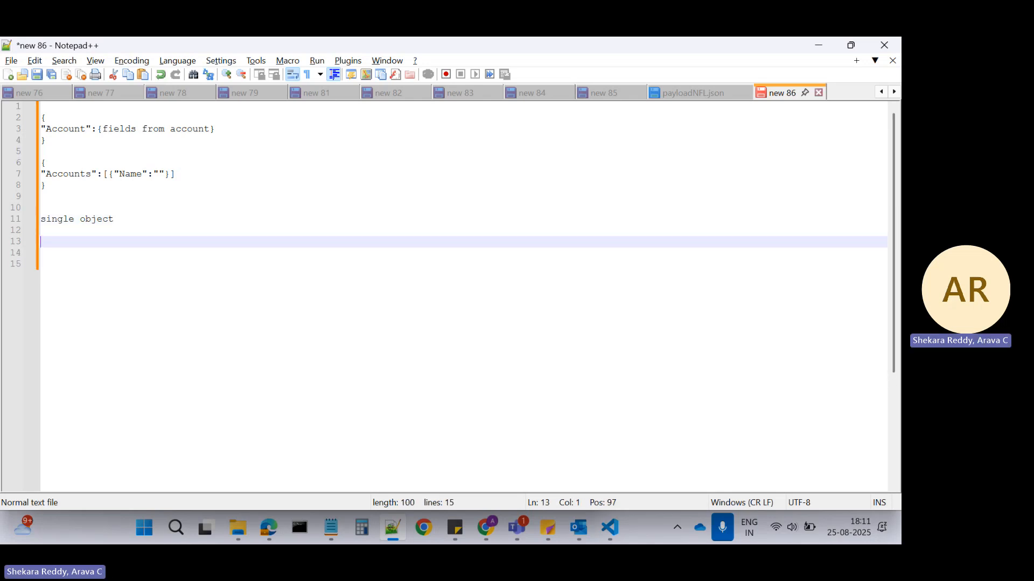
Add the line "single object+plus fields from parent" below "single object", leaving a blank line between them.
text(single objec)
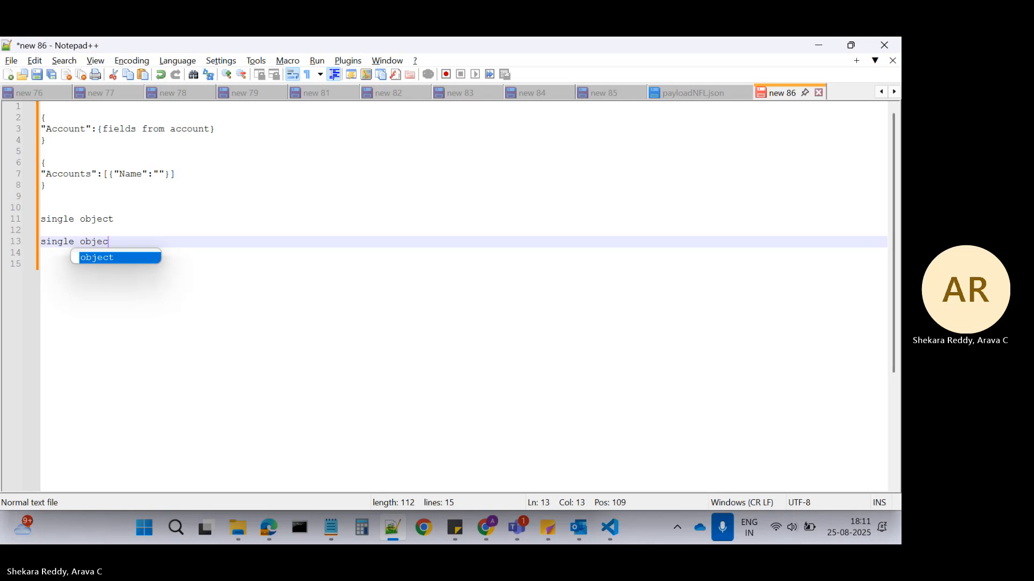
text(t+p)
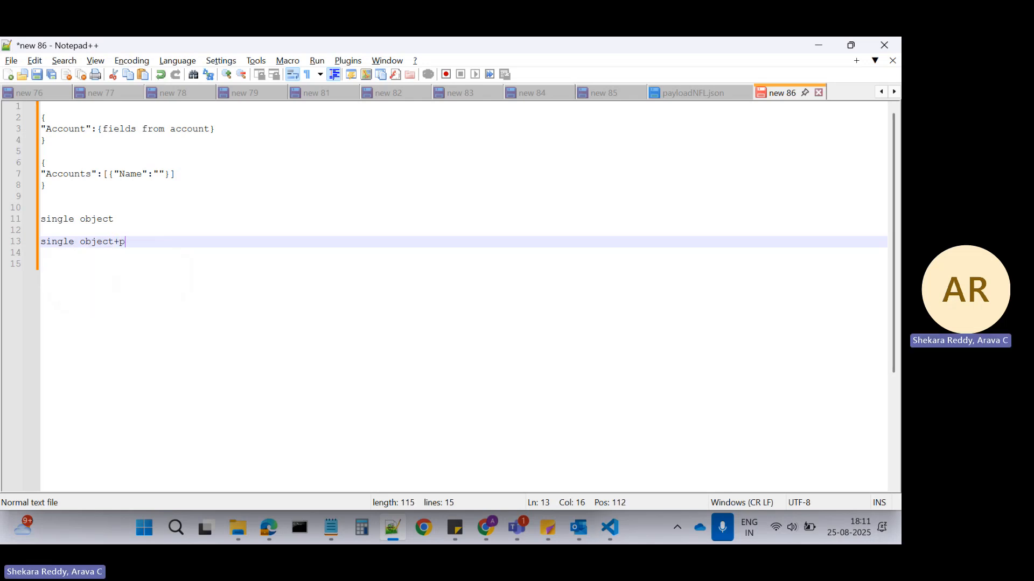
text(lus field)
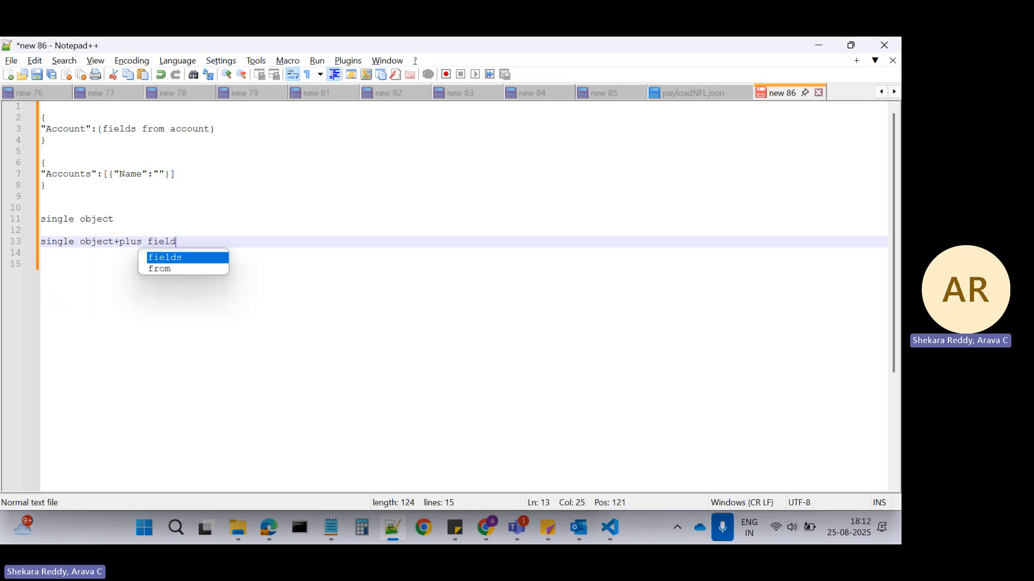
text(s from )
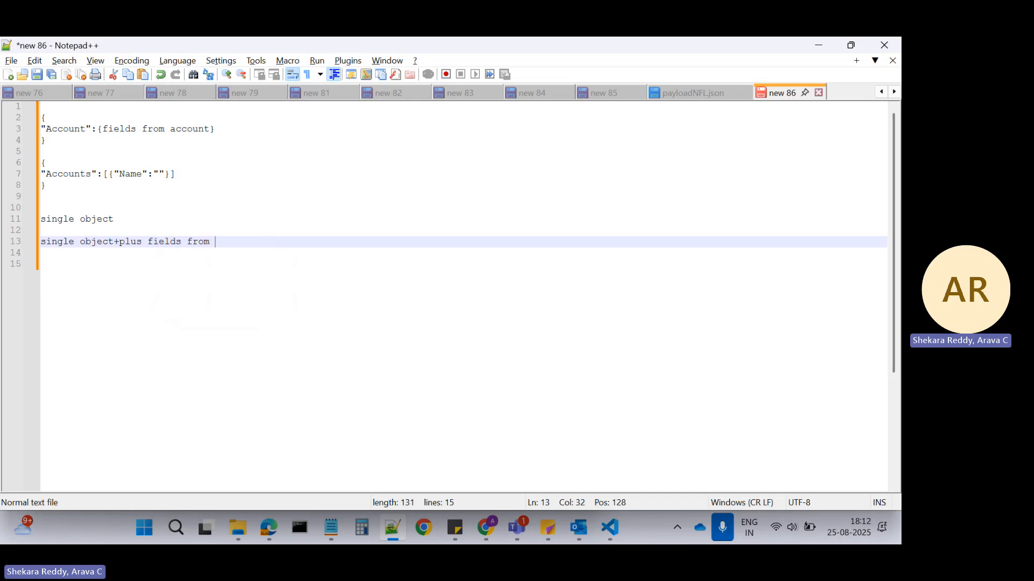
text(parent)
Append "(child to parent)" to the end of the "single object+plus fields from parent" line.
click(80, 219)
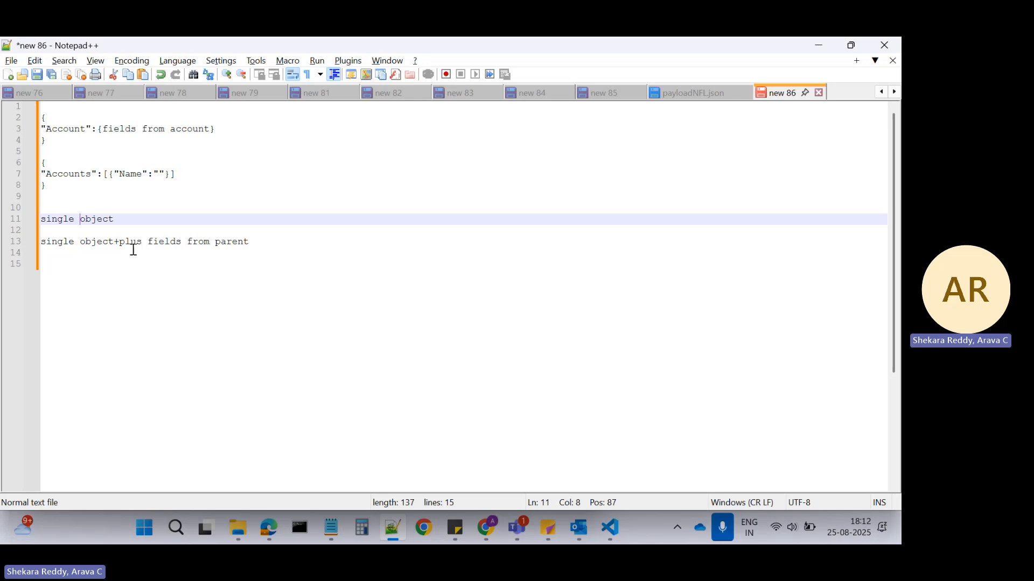
click(253, 243)
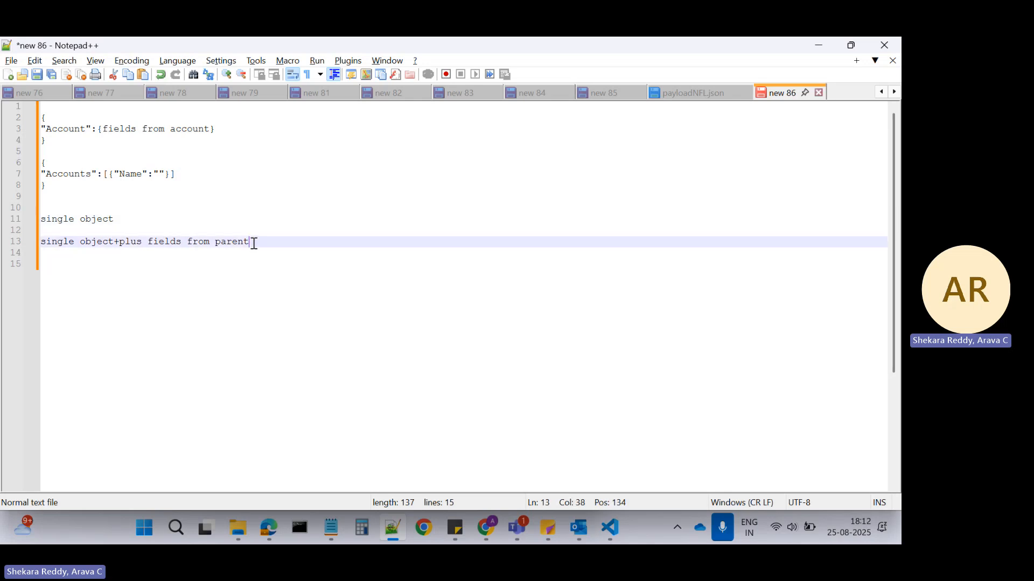
text((child to parent)
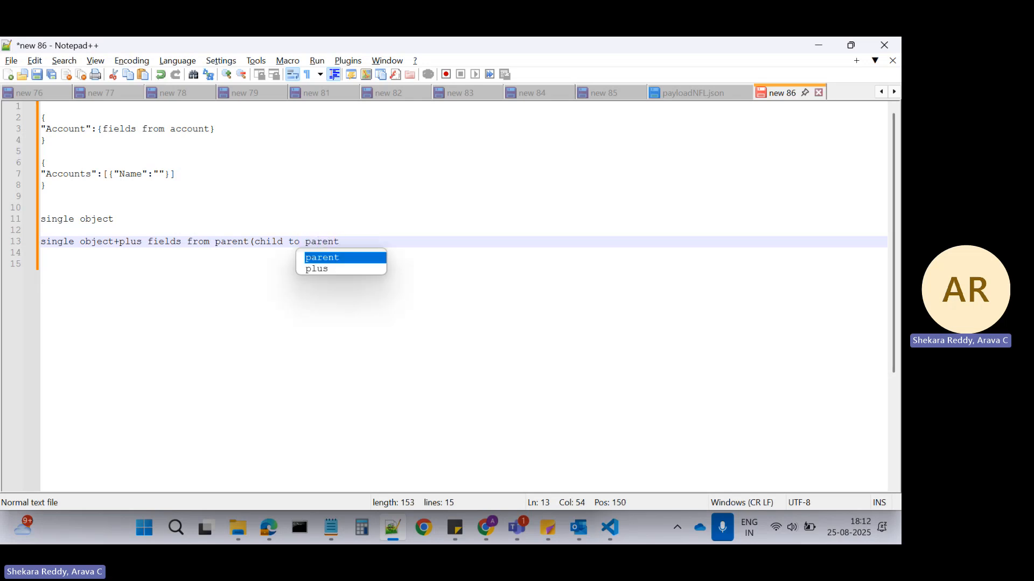
text())
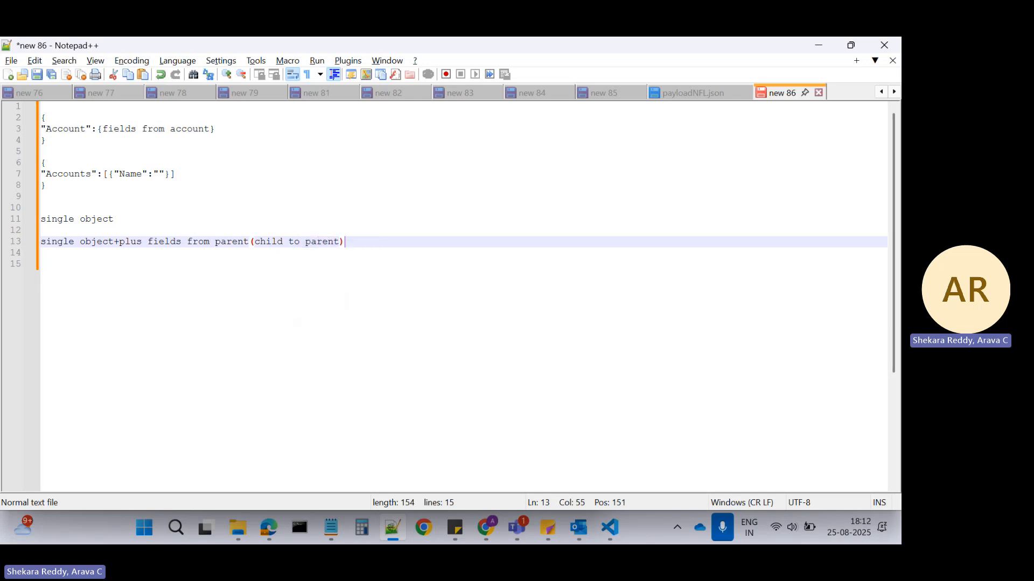
Add the line "parent to child" as the third extract scenario, separated by a blank line.
key(Return)
key(Return)
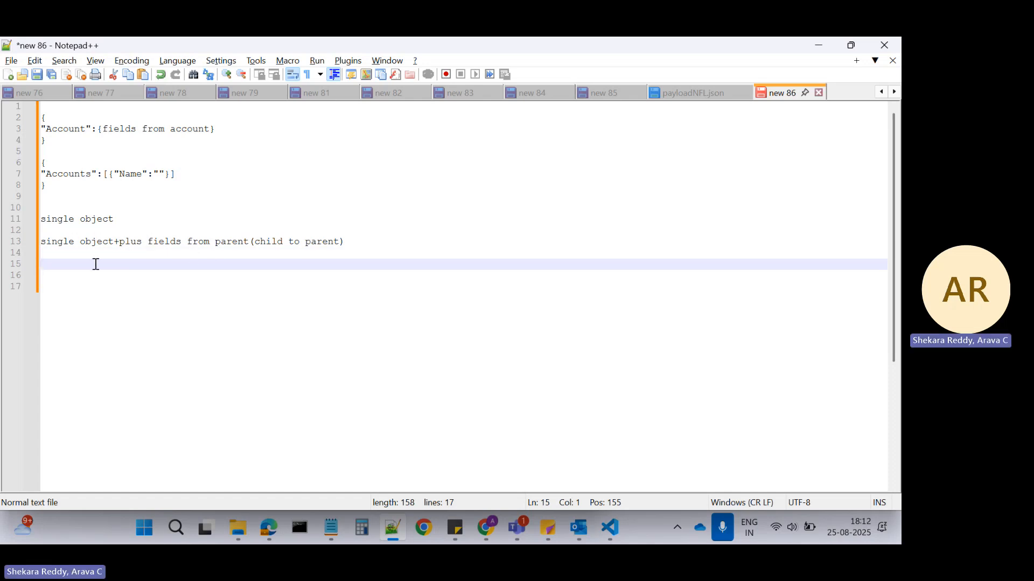
text(pa)
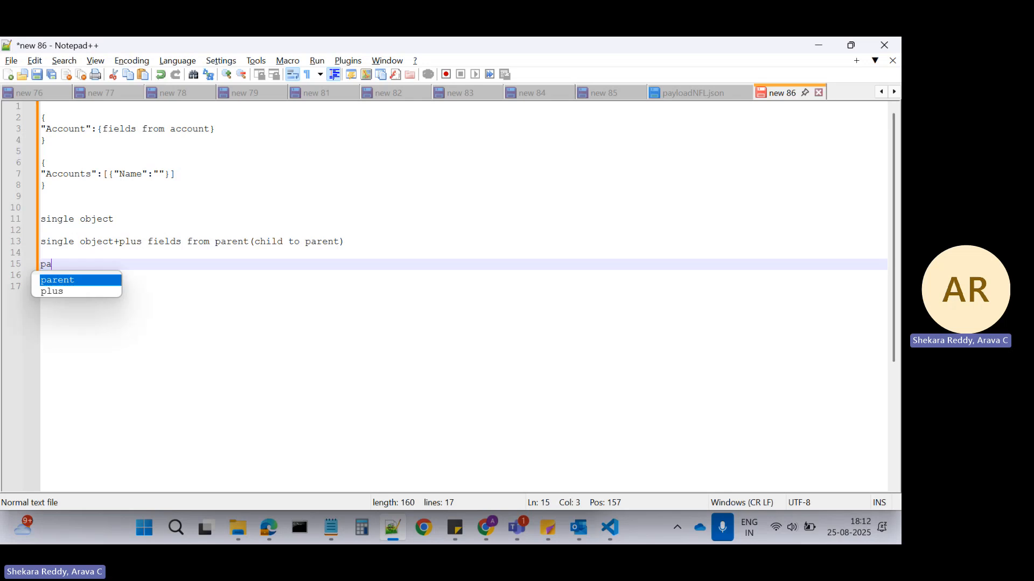
text(rent to child)
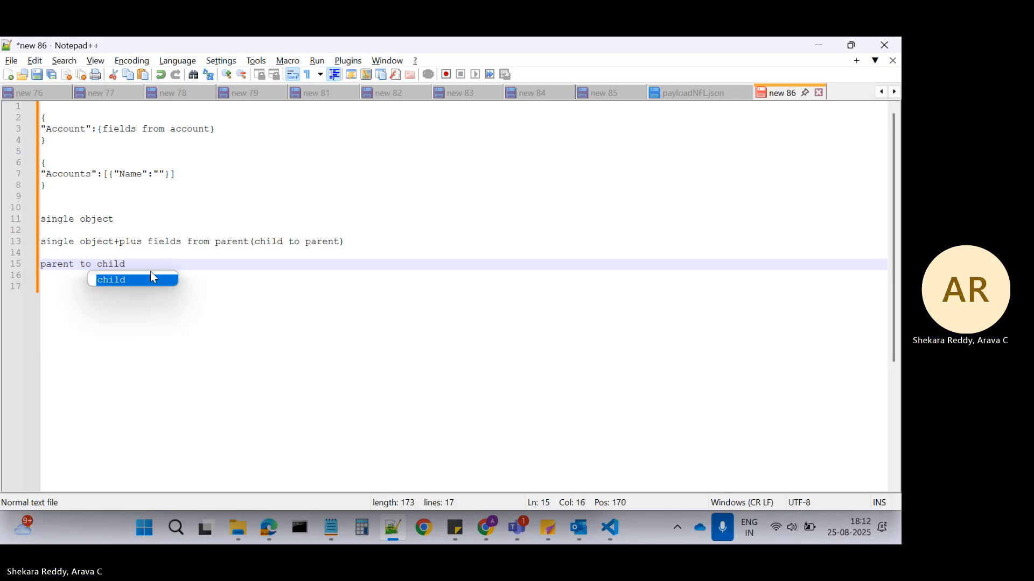
click(172, 263)
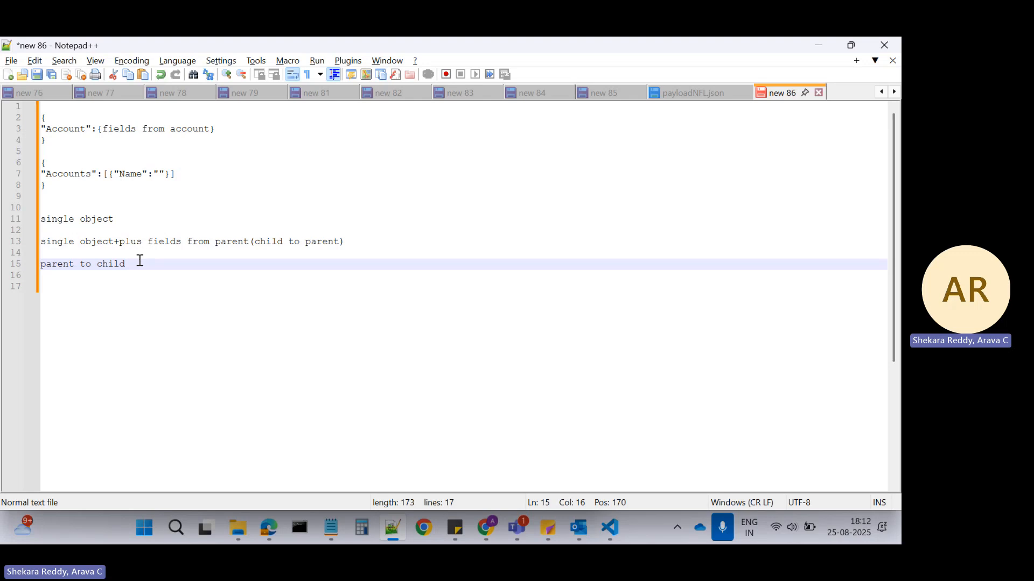
Review the three extract scenarios in the note and compare the single object case with the Account extract step.
drag(140, 262, 38, 220)
click(157, 288)
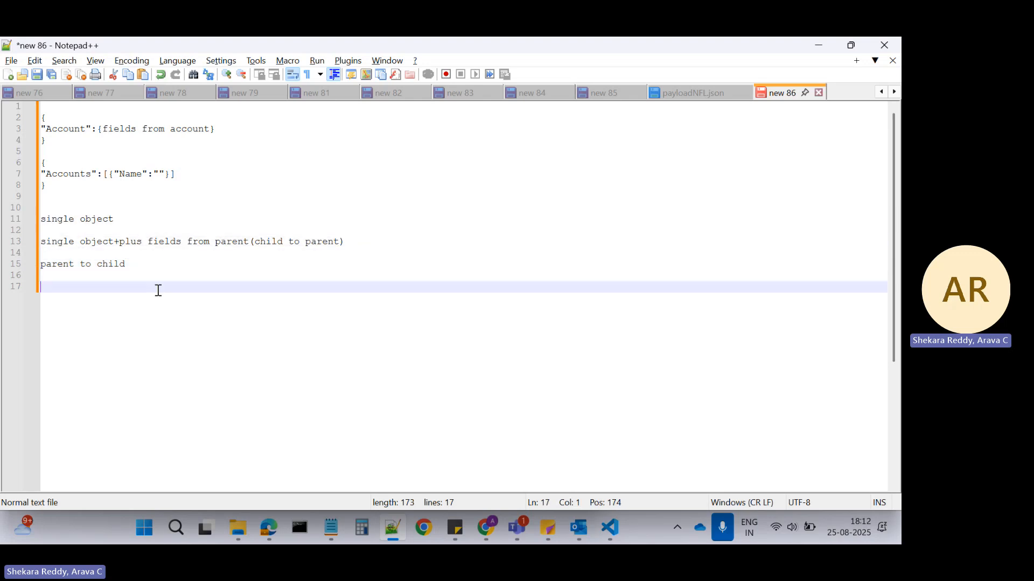
click(84, 221)
key(alt+Tab)
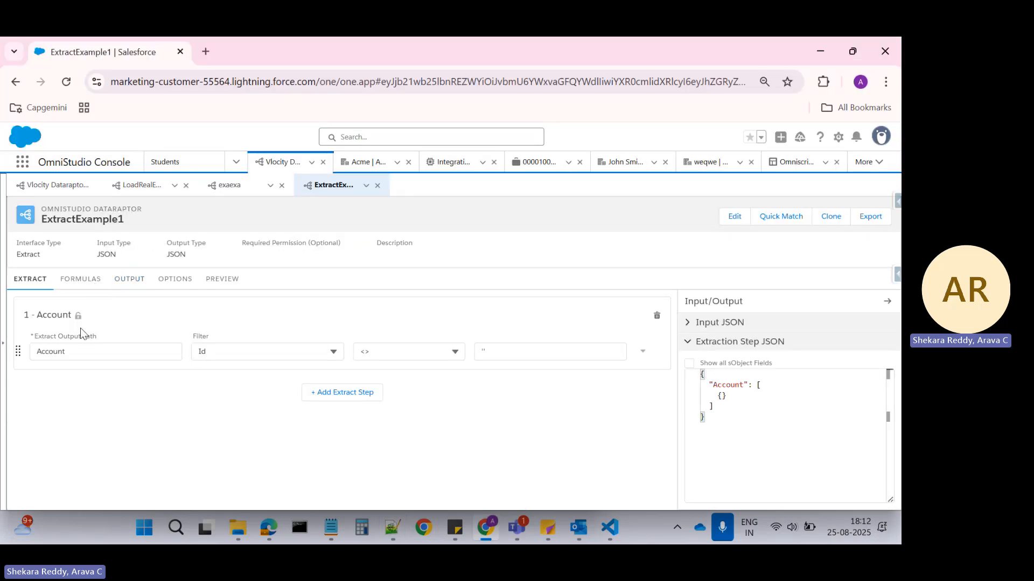
key(alt+Tab)
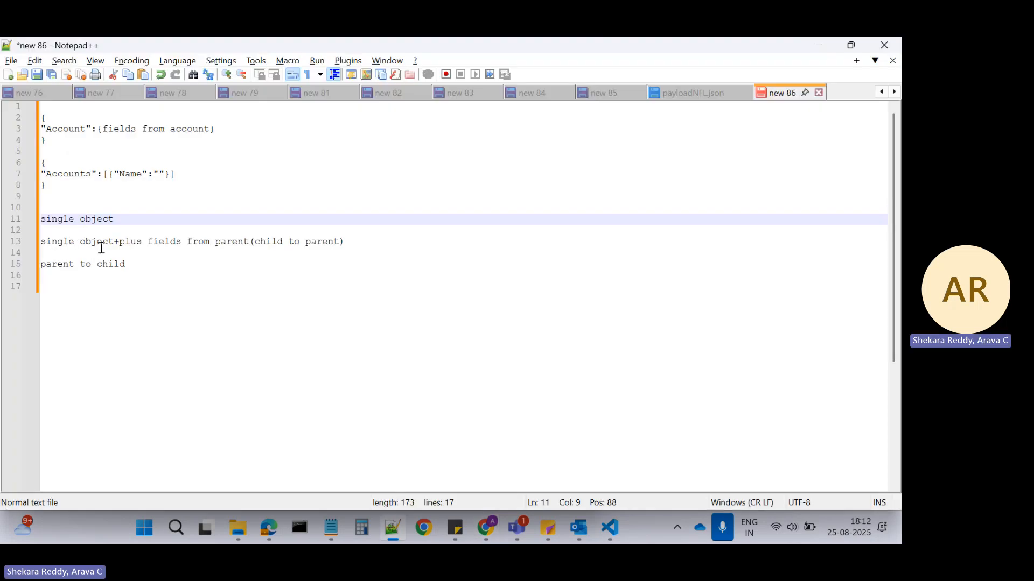
click(343, 302)
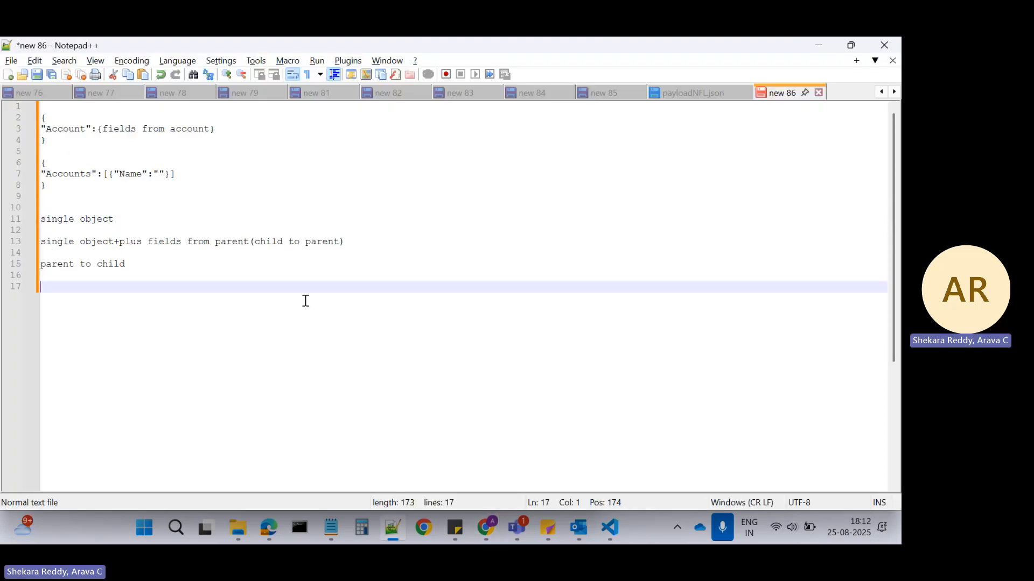
Switch back to the ExtractExample1 DataRaptor in Salesforce and change the extract step's object to Contact.
key(alt+Tab)
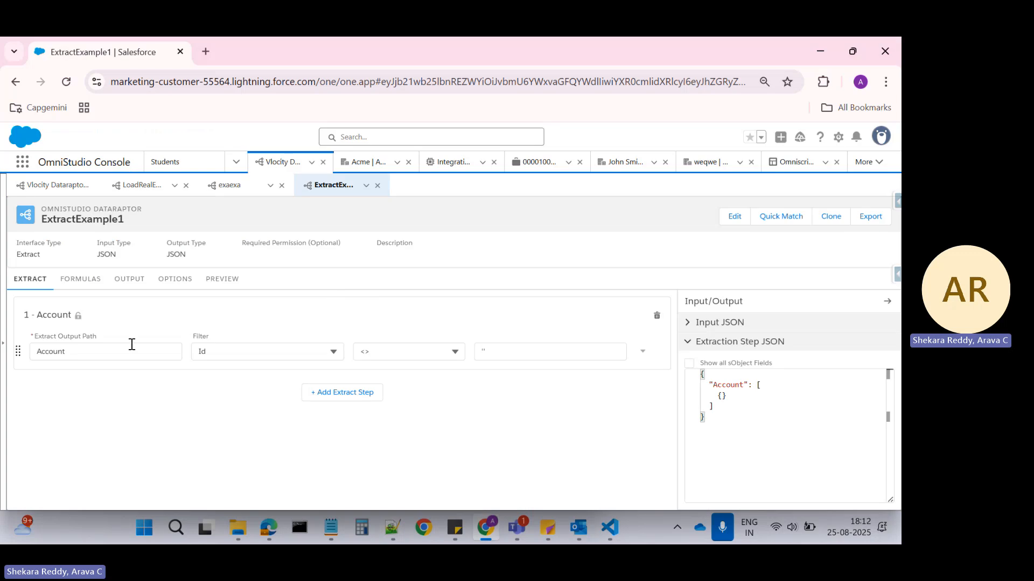
click(77, 317)
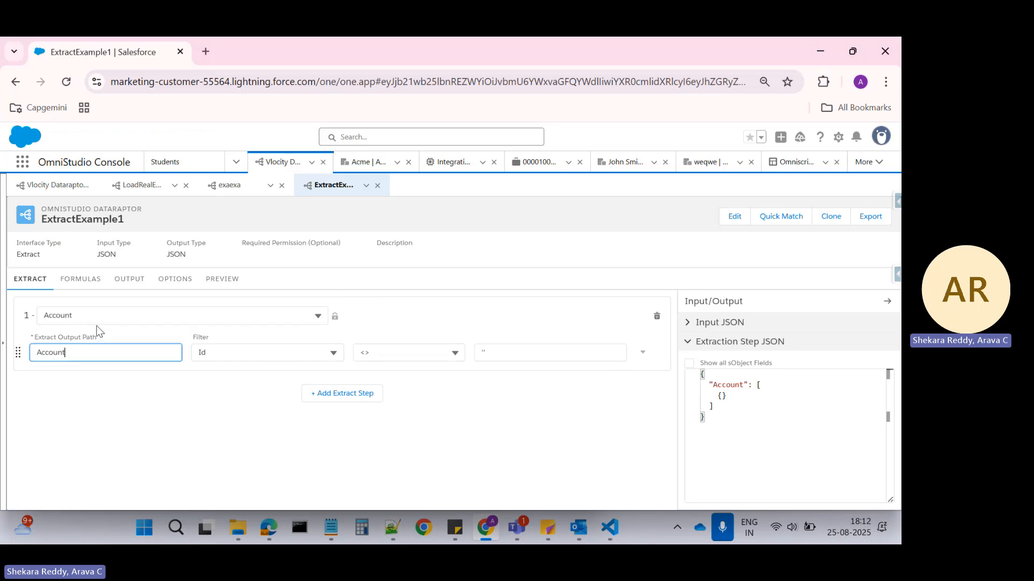
click(106, 317)
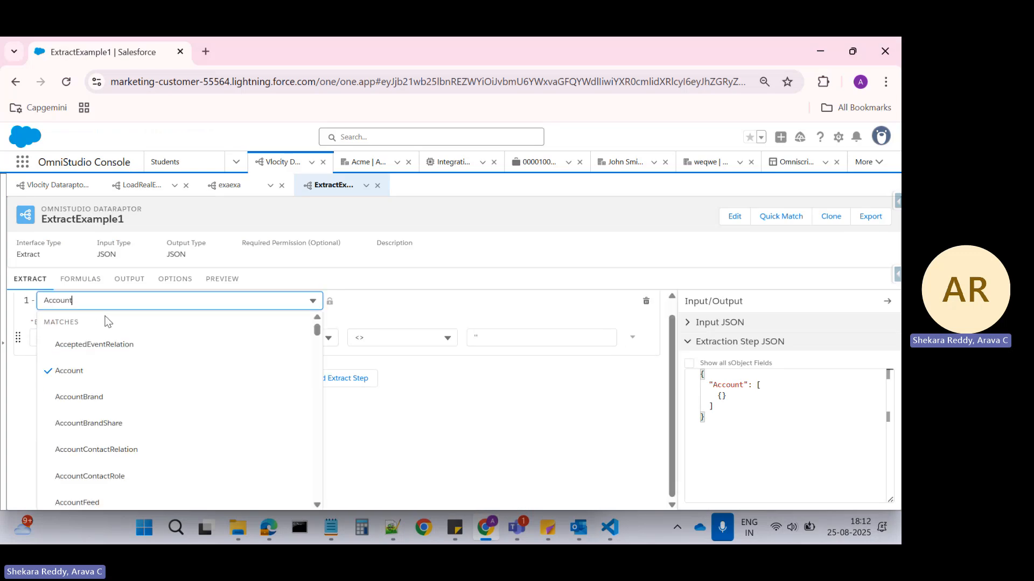
key(BackSpace)
key(BackSpace)
key(BackSpace)
key(BackSpace)
key(BackSpace)
key(BackSpace)
key(BackSpace)
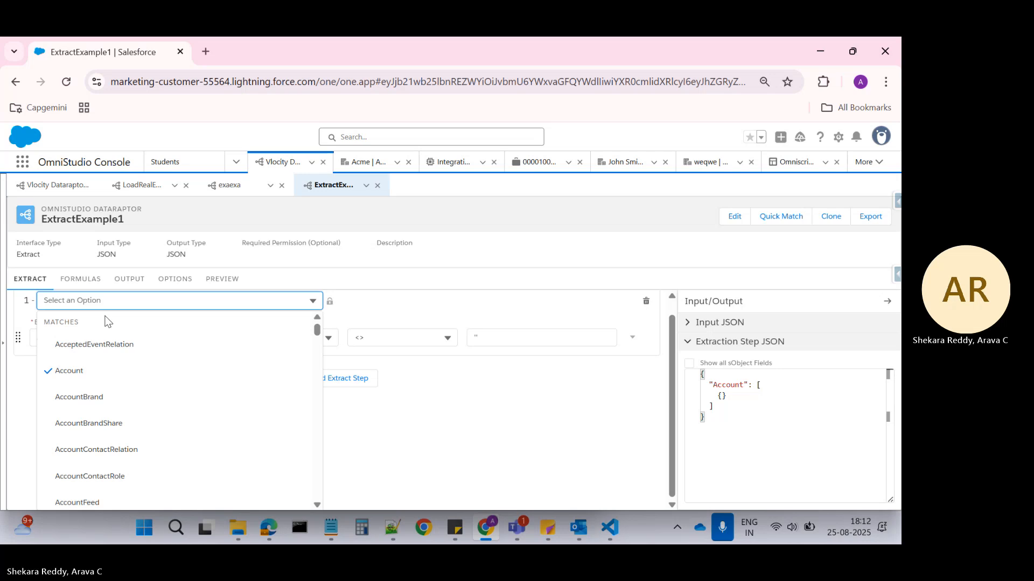
text(Cont)
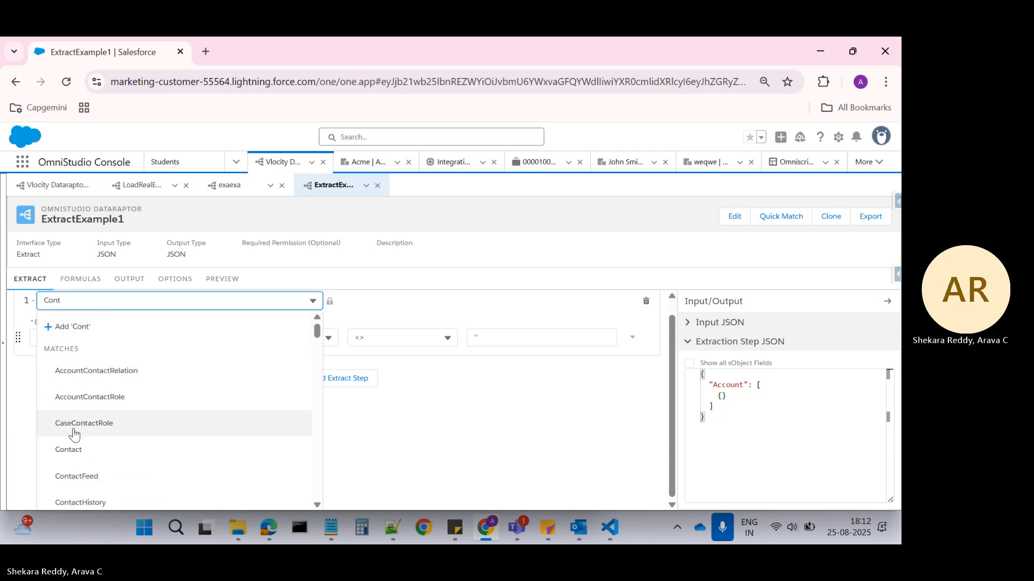
click(79, 448)
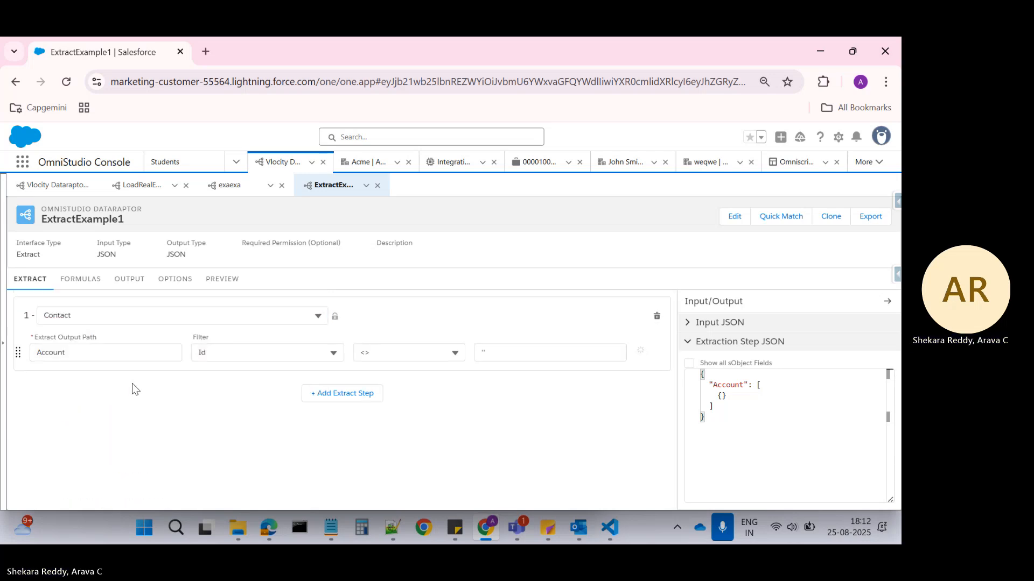
Set the Contact step's extract output path to Contacts.
click(101, 348)
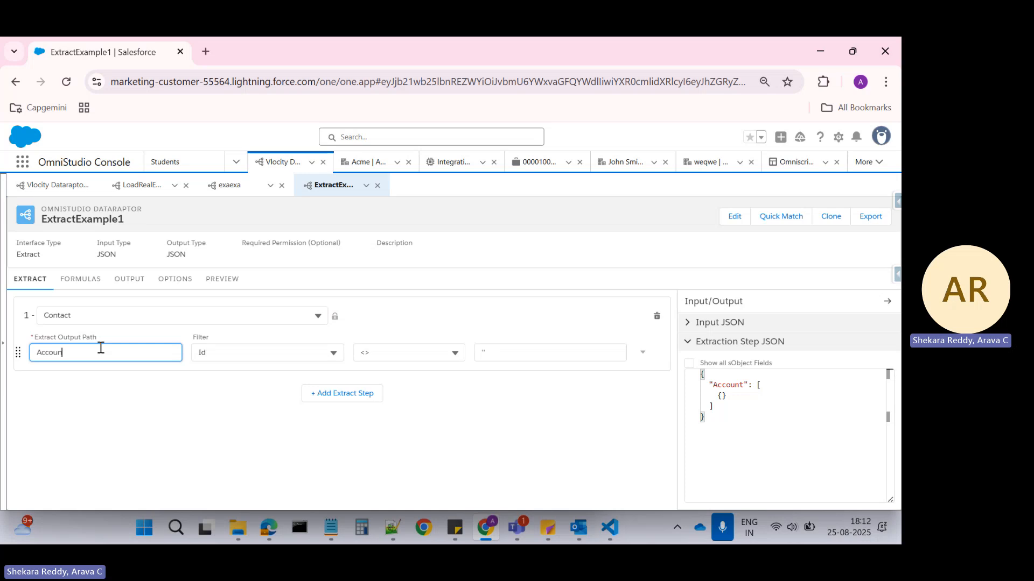
key(BackSpace)
key(BackSpace)
key(BackSpace)
key(BackSpace)
key(BackSpace)
key(BackSpace)
text(Cont)
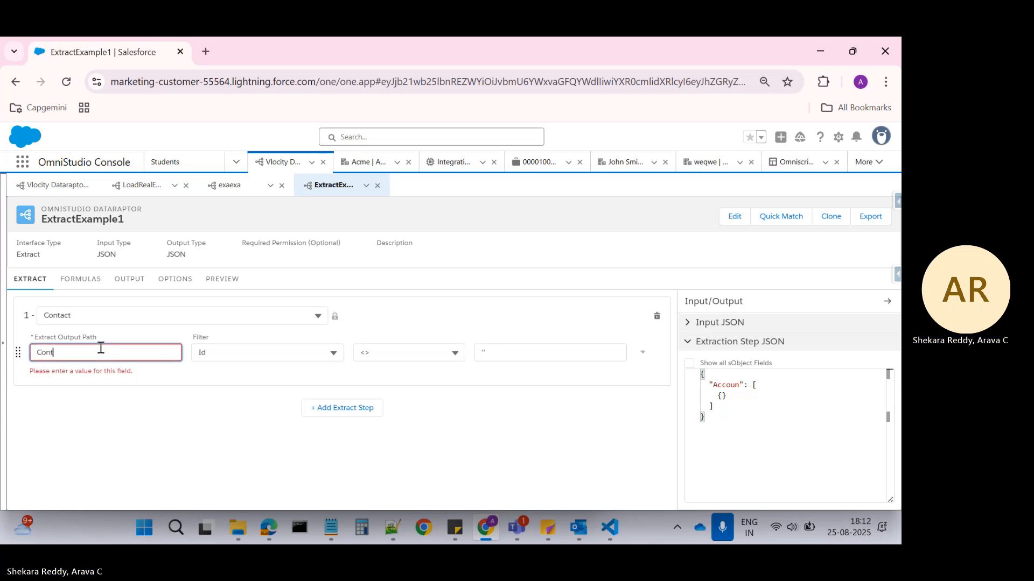
text(acts)
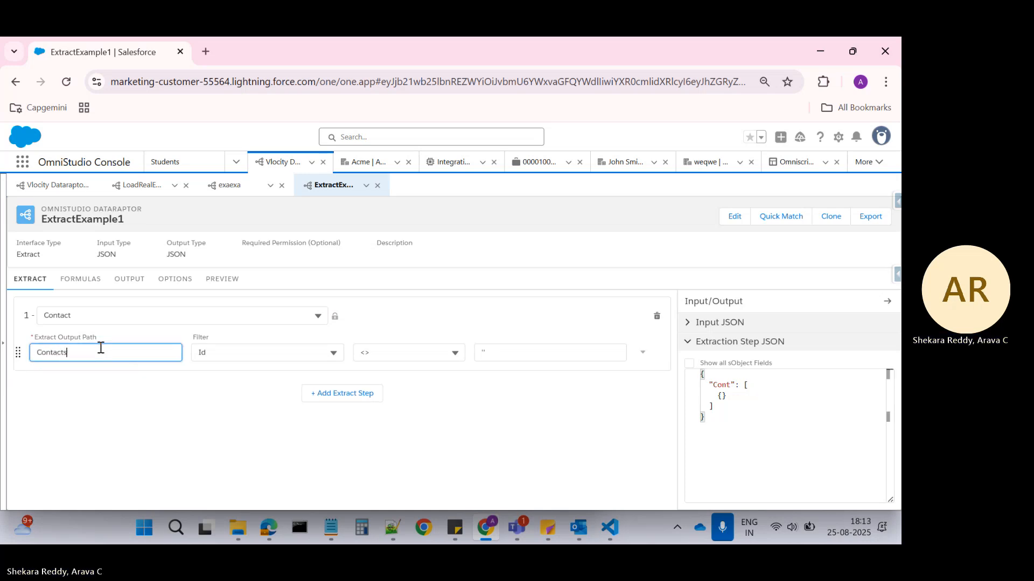
click(251, 399)
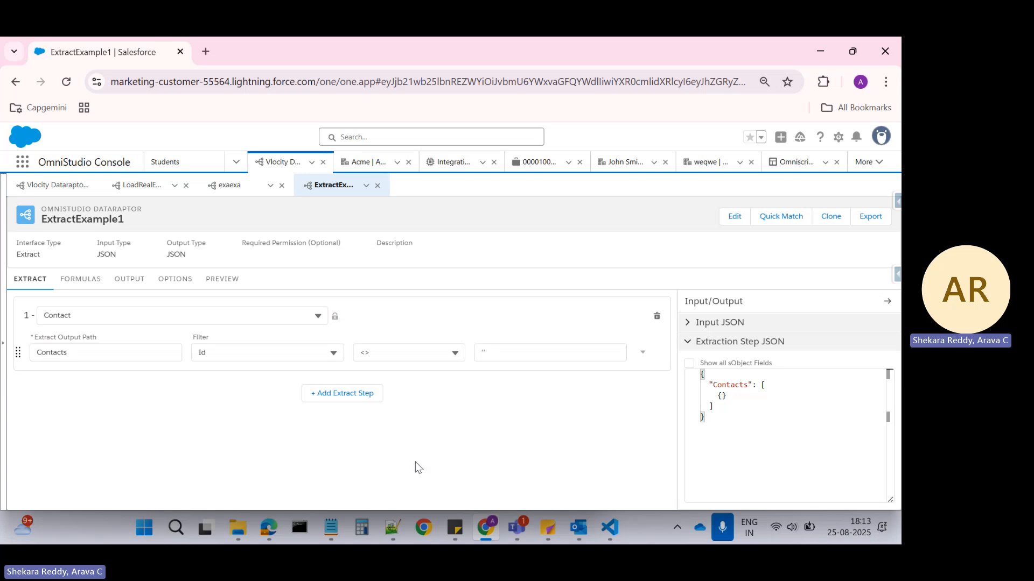
In the output mappings, change the Account:Name mapping's extract JSON path to Contacts:LastName.
click(143, 287)
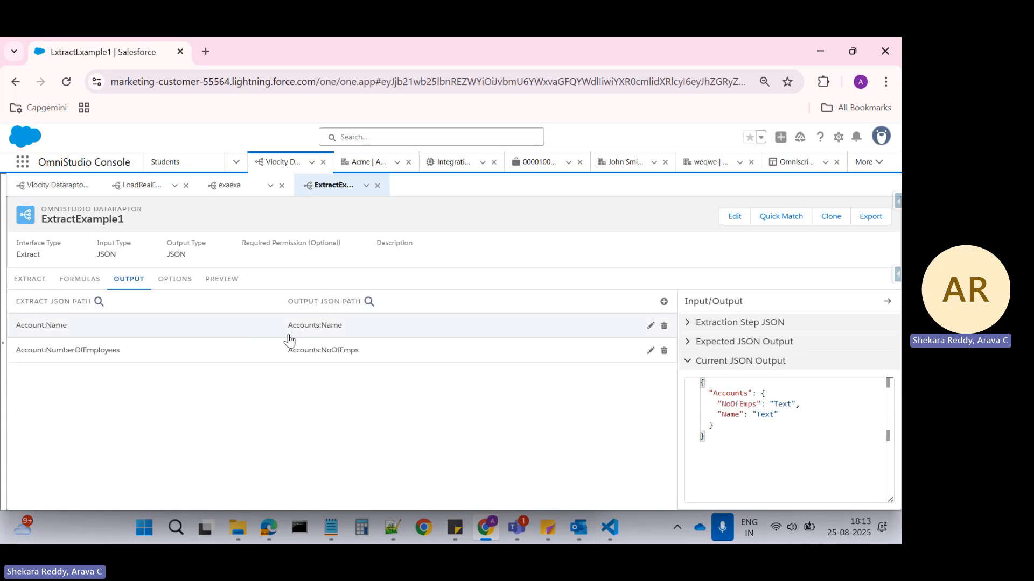
click(251, 335)
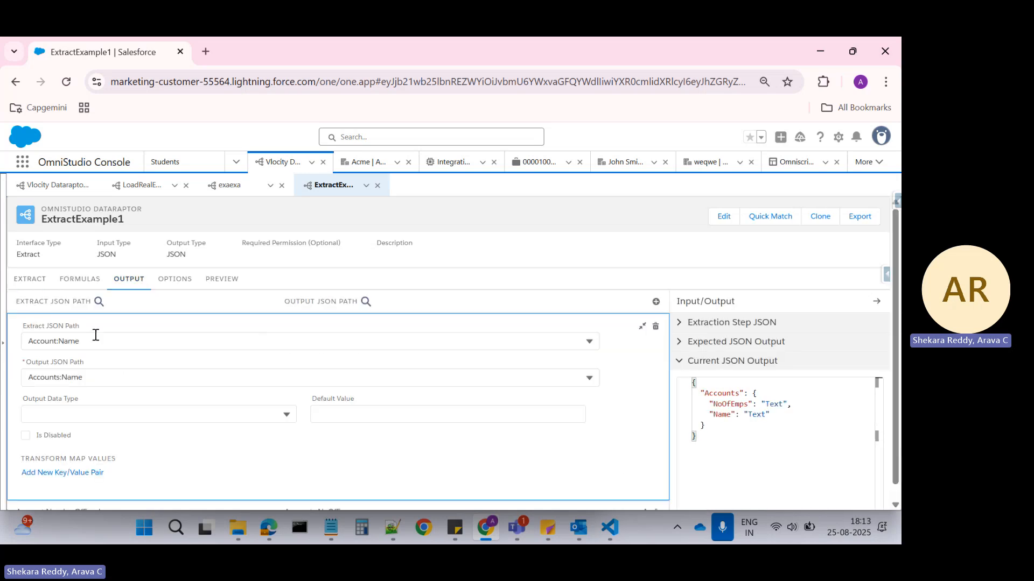
click(60, 342)
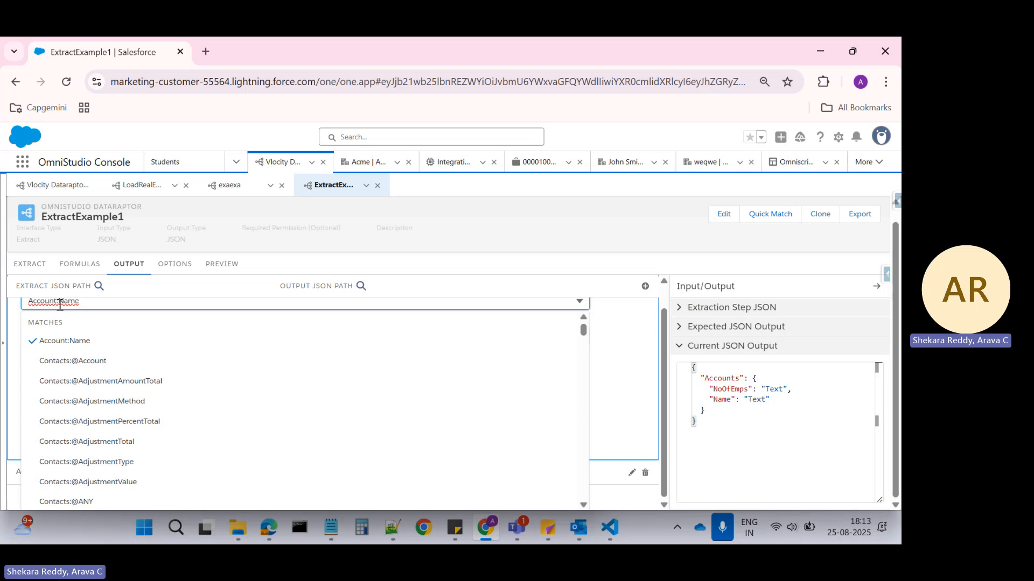
drag(59, 300, 9, 295)
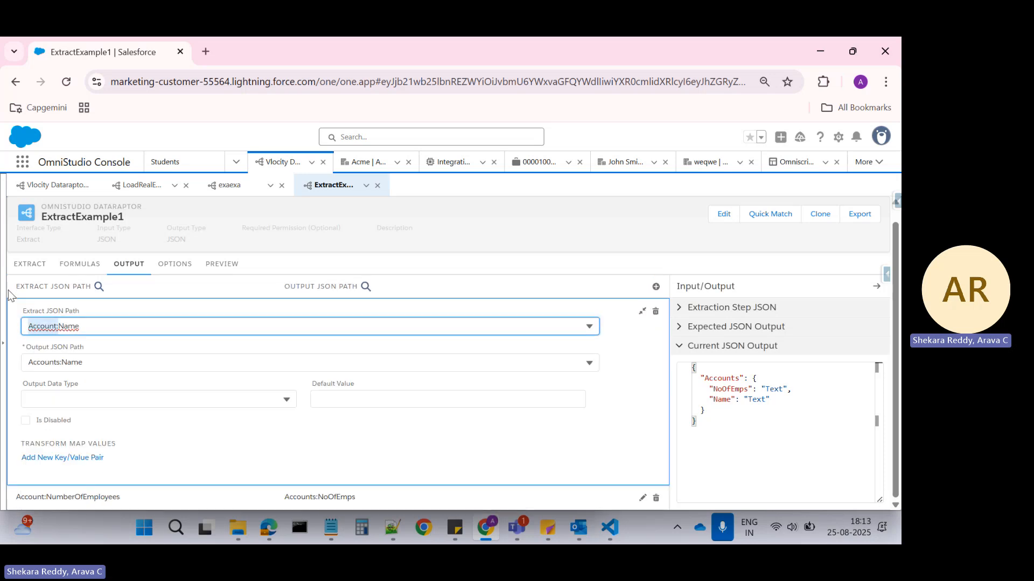
text(Co)
key(ctrl+a)
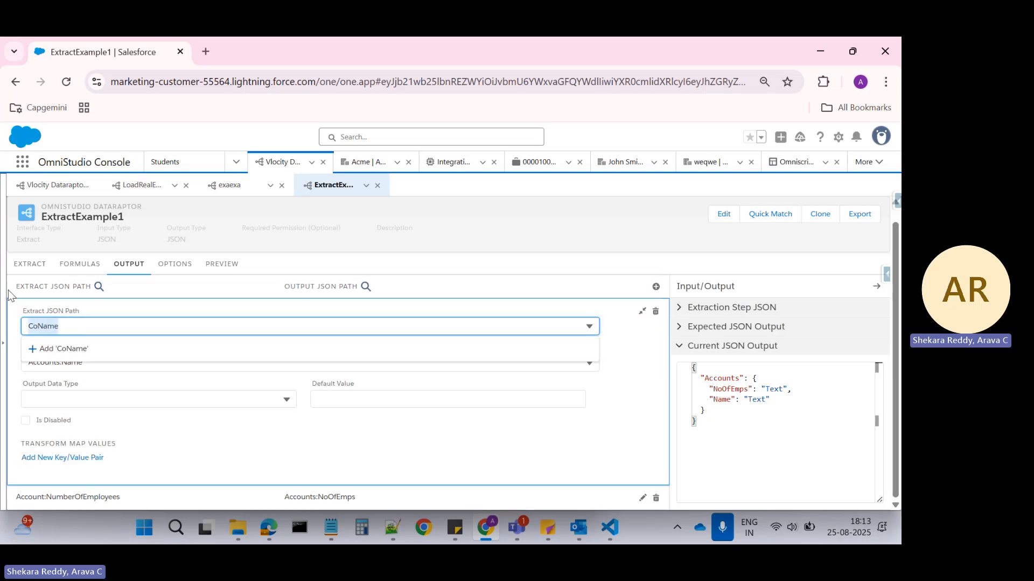
key(BackSpace)
text(Last)
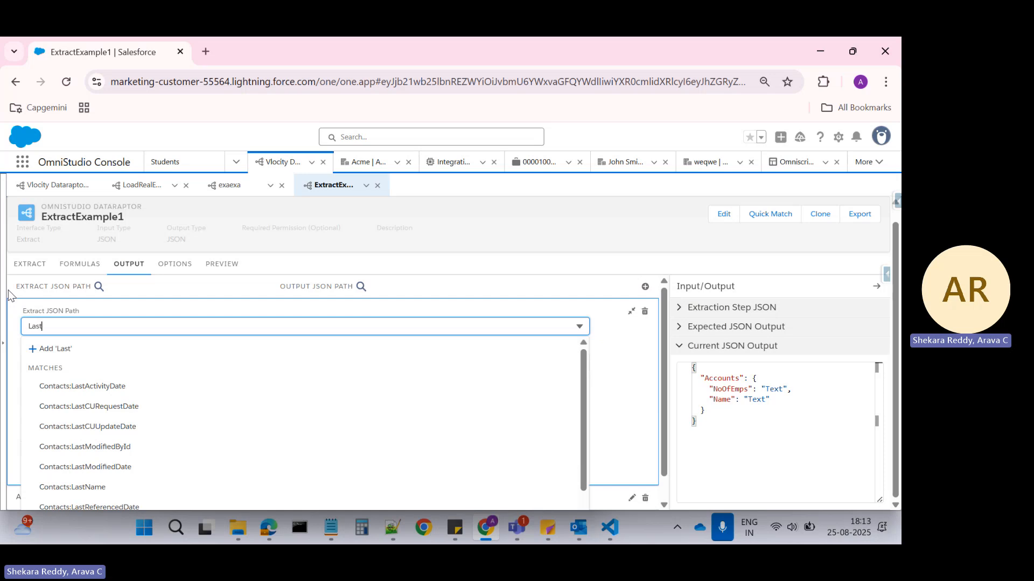
click(73, 486)
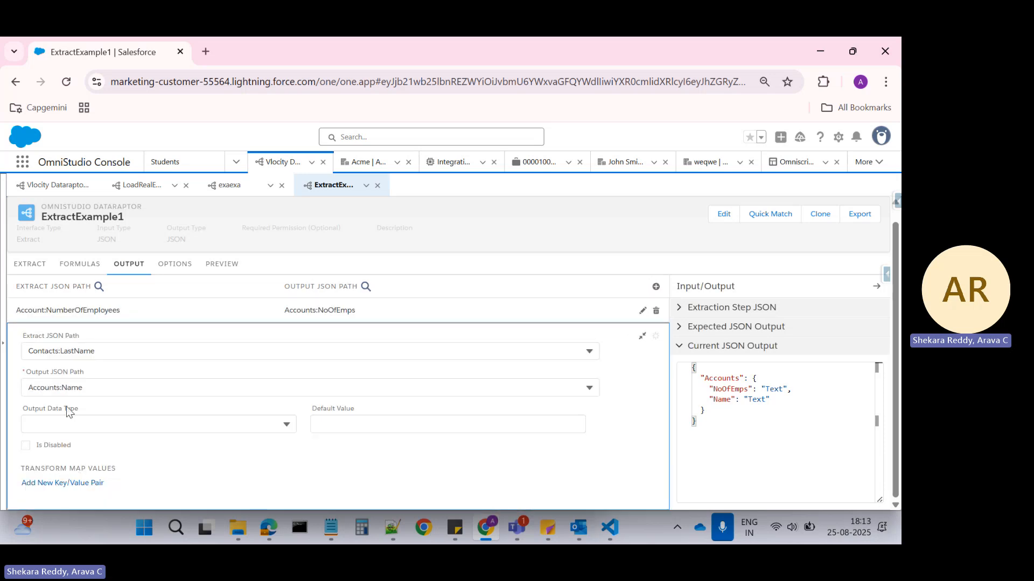
Set the output JSON path of the Contacts:LastName mapping to Contacts:LastName and collapse the mapping.
click(48, 387)
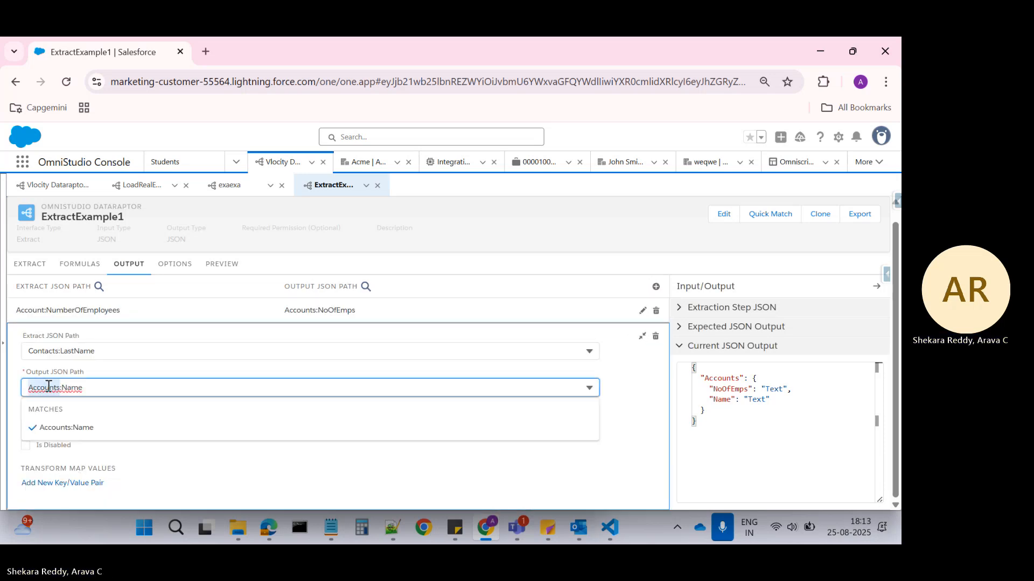
double_click(48, 387)
text(Contact)
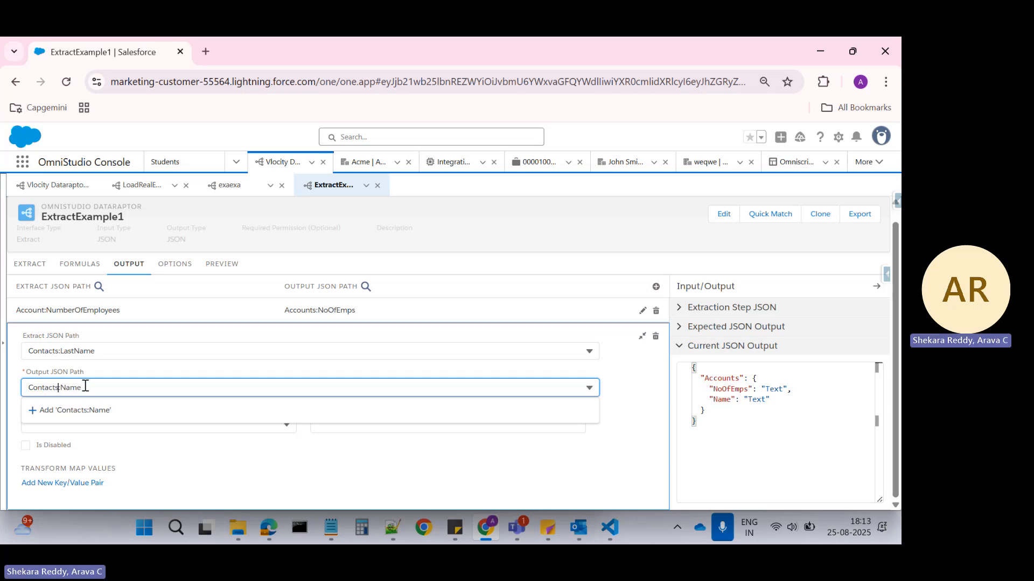
text(s)
click(60, 388)
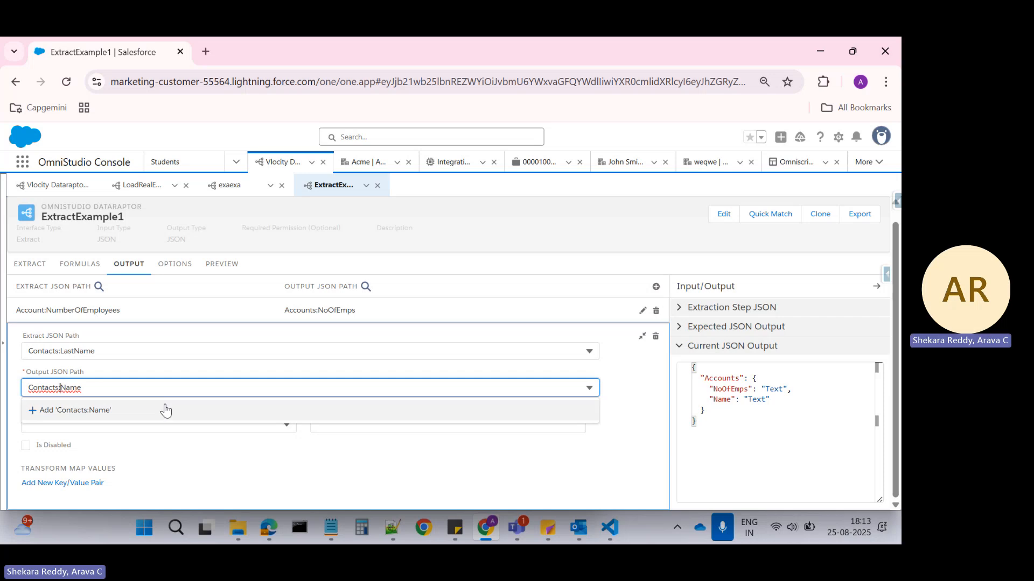
text(Last)
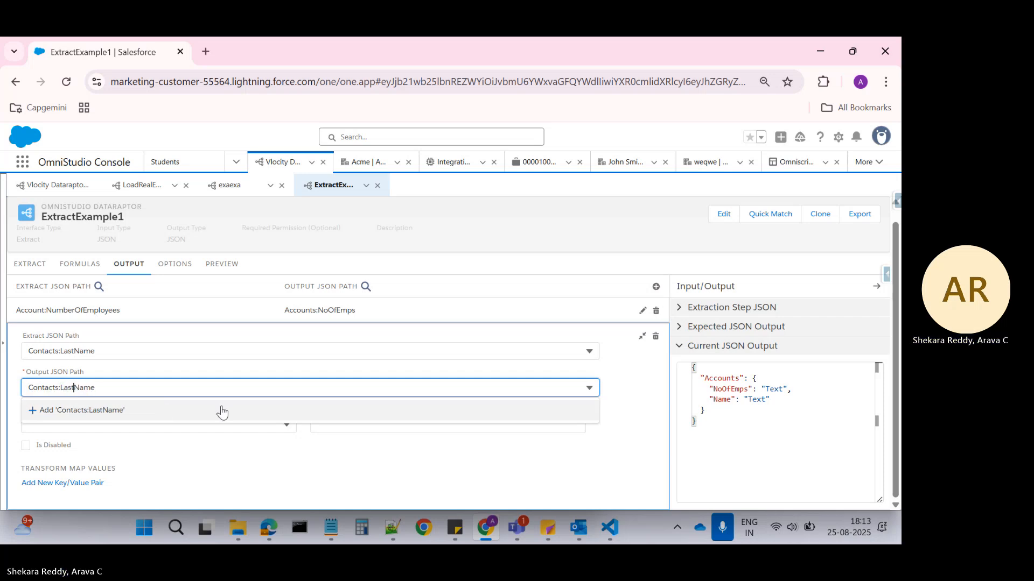
click(119, 414)
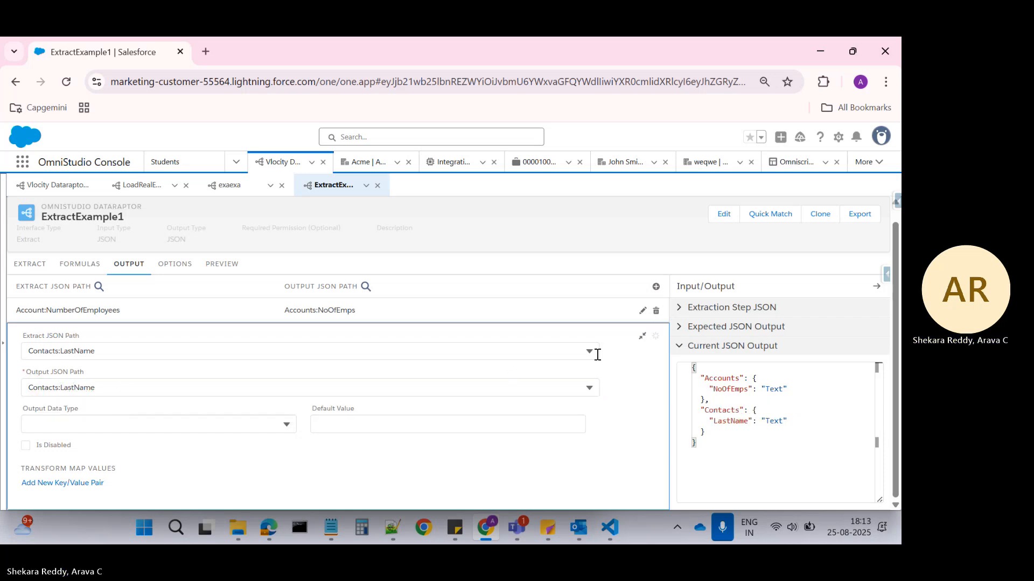
click(642, 336)
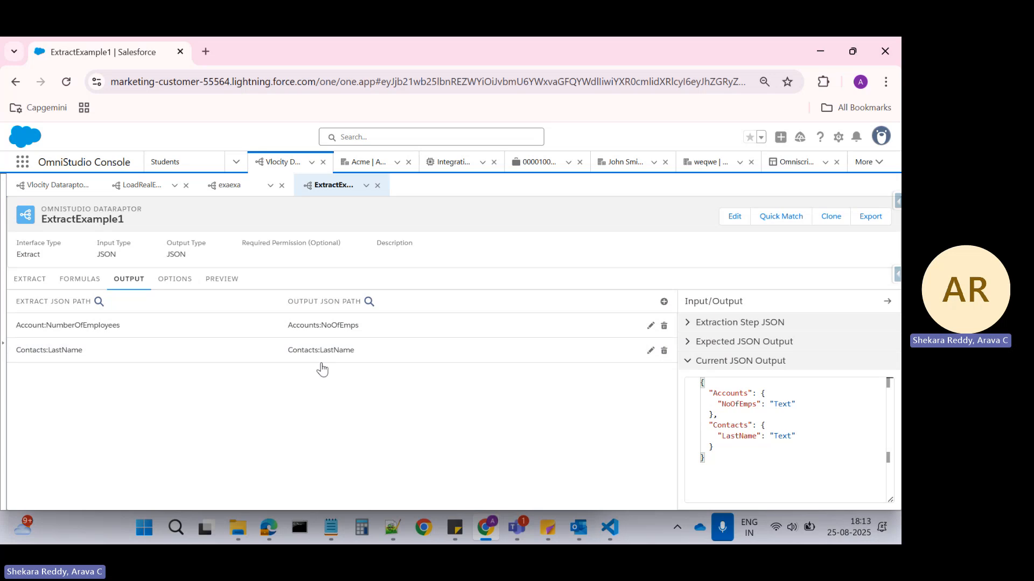
Change the Account:NumberOfEmployees mapping's extract JSON path to Contacts:Name.
click(650, 326)
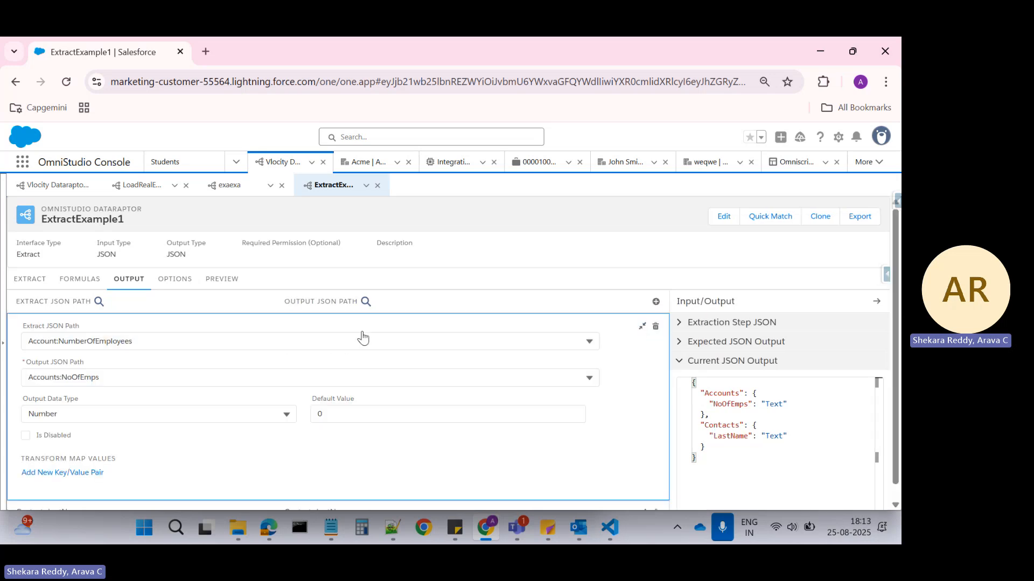
click(160, 341)
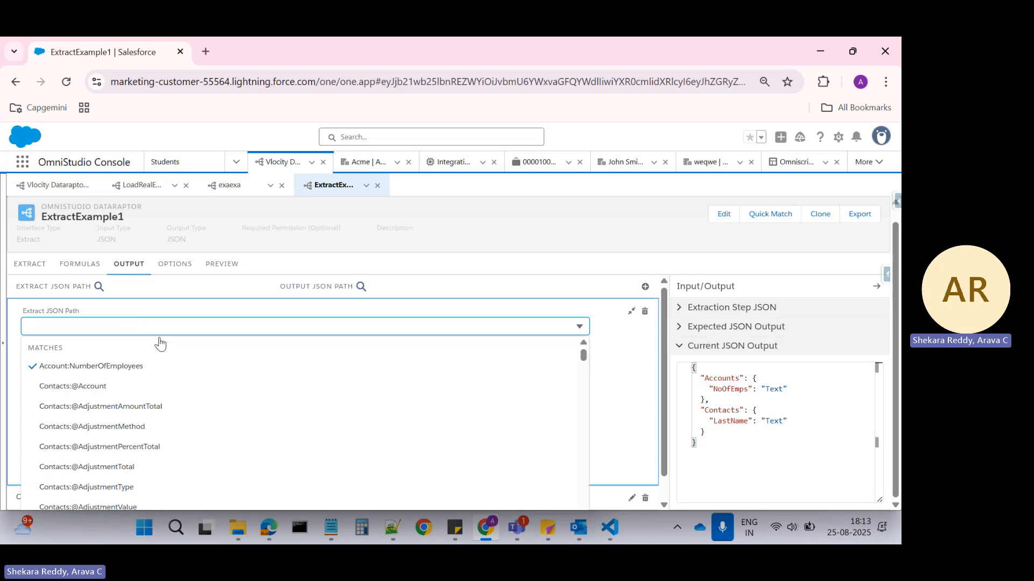
text(C)
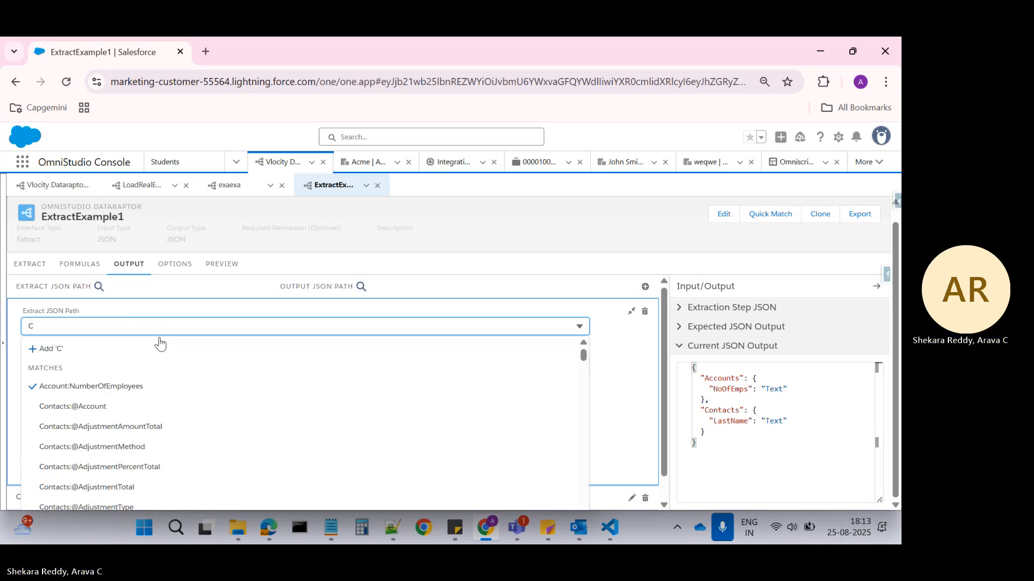
key(BackSpace)
text(Na)
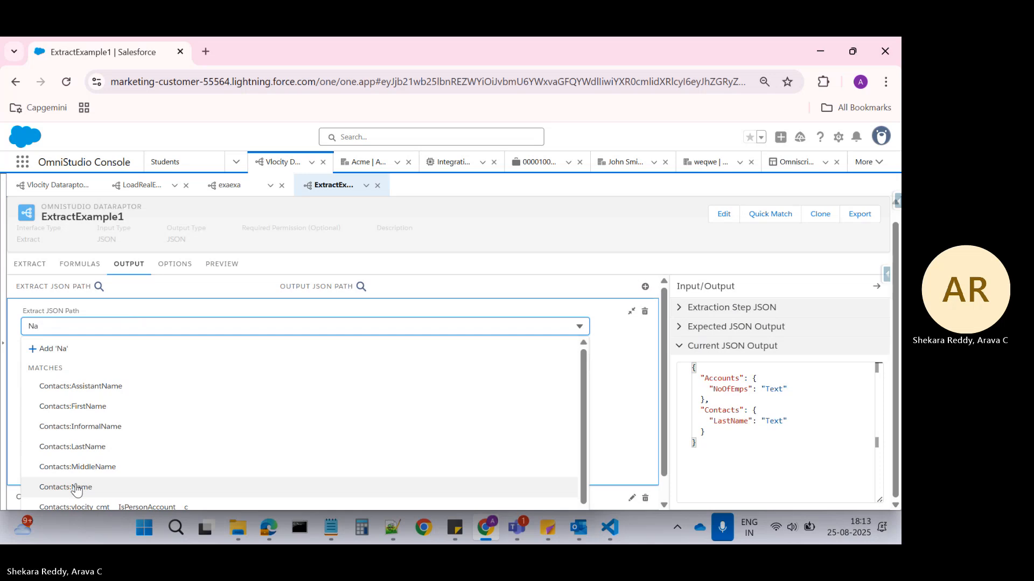
click(80, 488)
Rewrite the Contacts:Name extract path as the custom child-to-parent path Contacts:Account:Name.
click(91, 355)
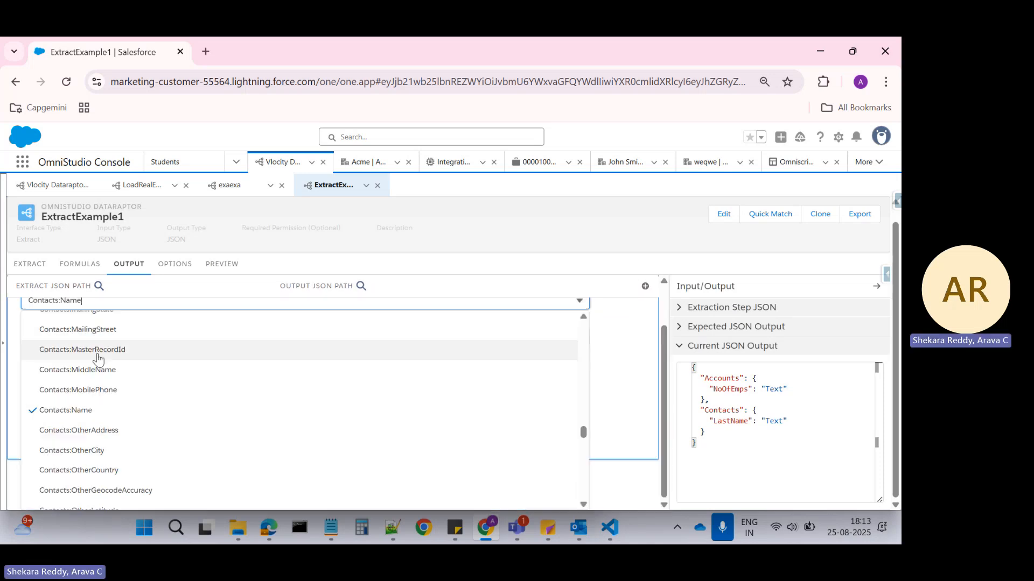
key(BackSpace)
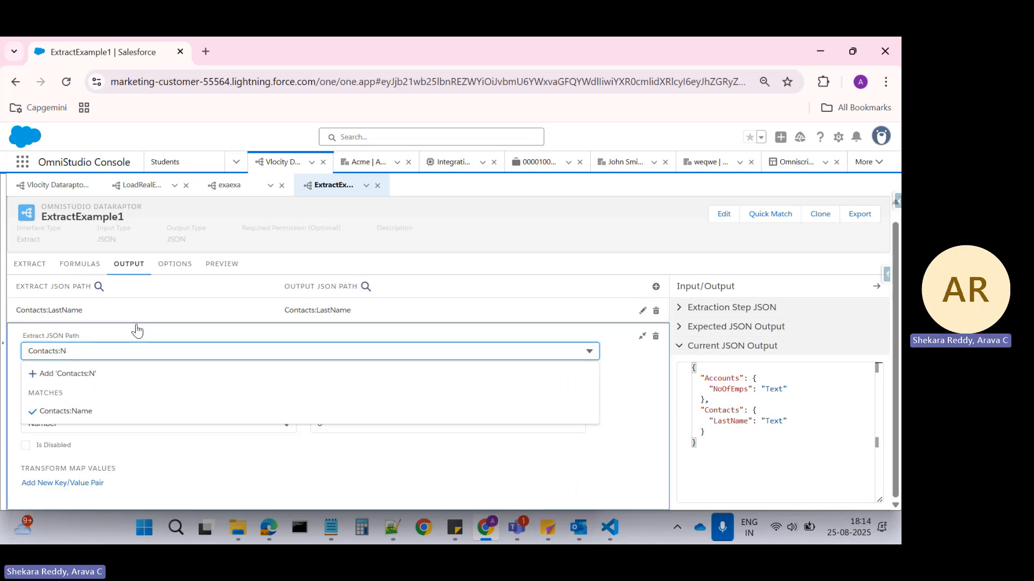
key(BackSpace)
key(BackSpace)
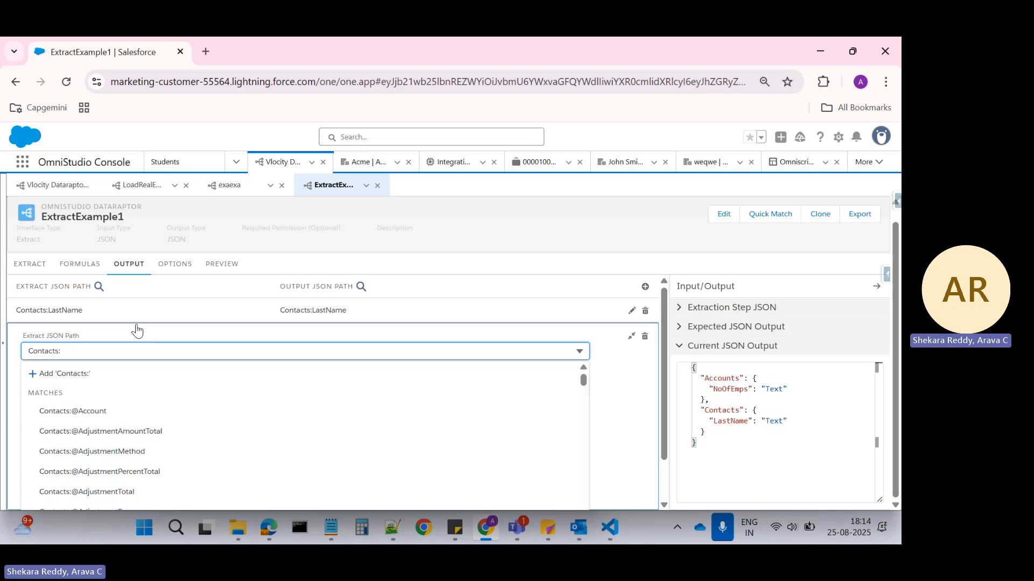
text(Accoun)
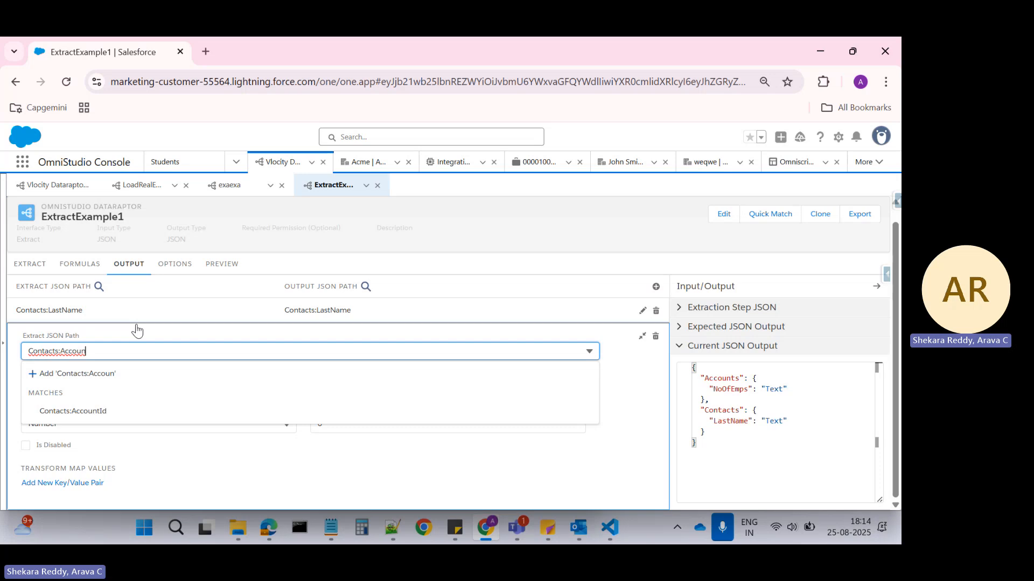
text(t:Name)
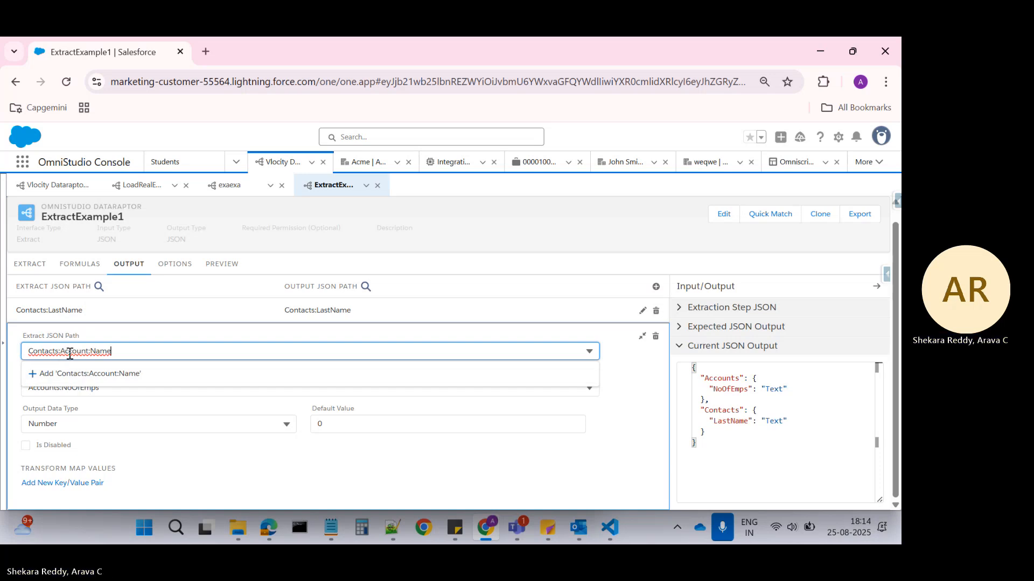
click(122, 374)
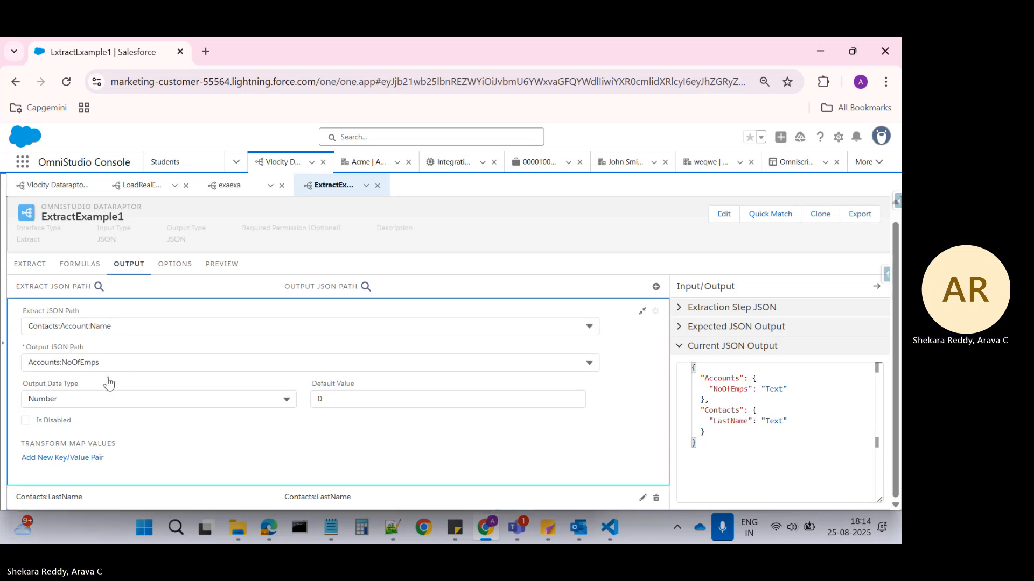
Set the Contacts:Account:Name mapping's output JSON path to Contacts:AccName and preview the extract response.
click(55, 365)
double_click(59, 362)
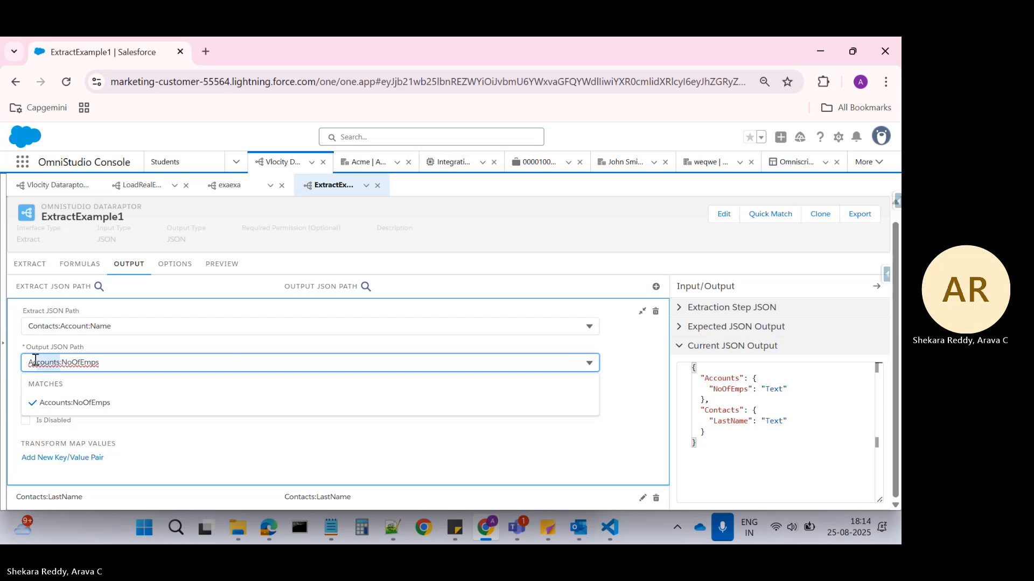
text(Contacts)
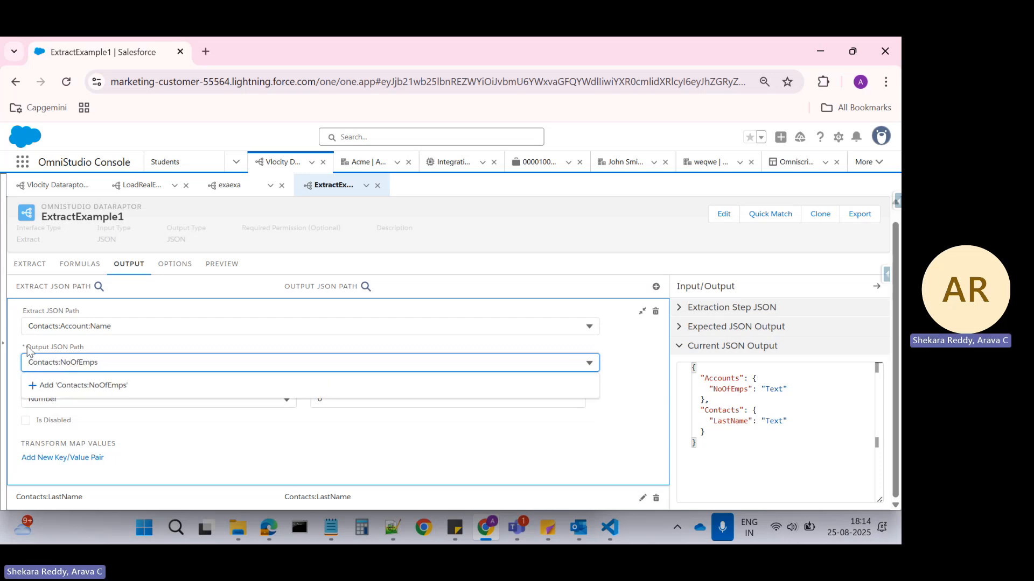
double_click(84, 368)
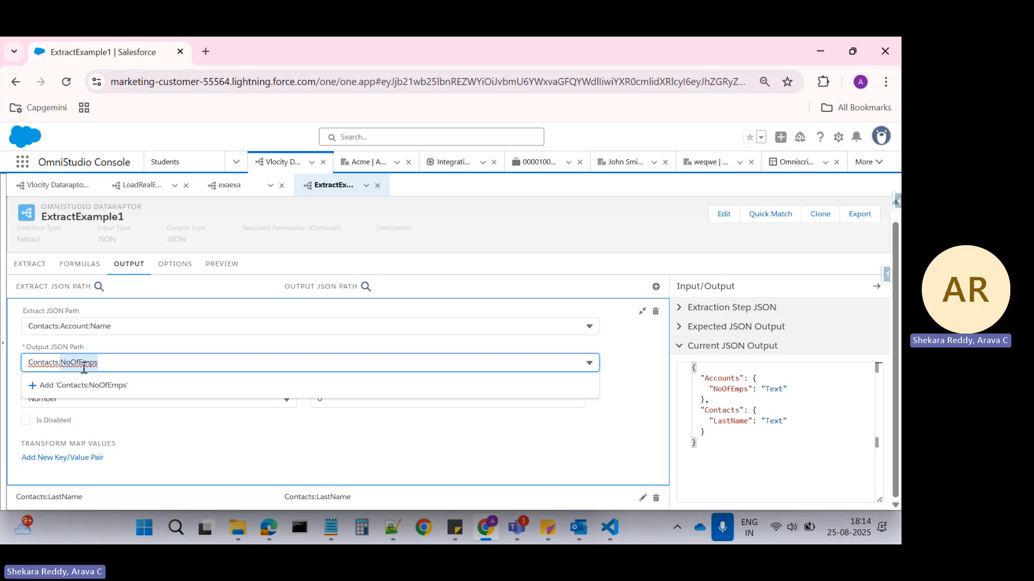
text(AccName)
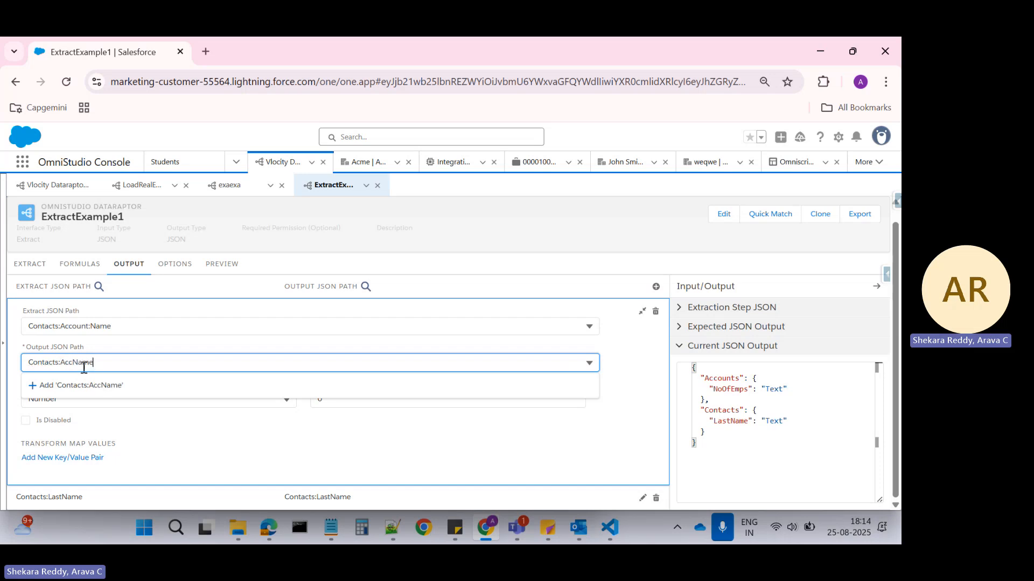
click(81, 385)
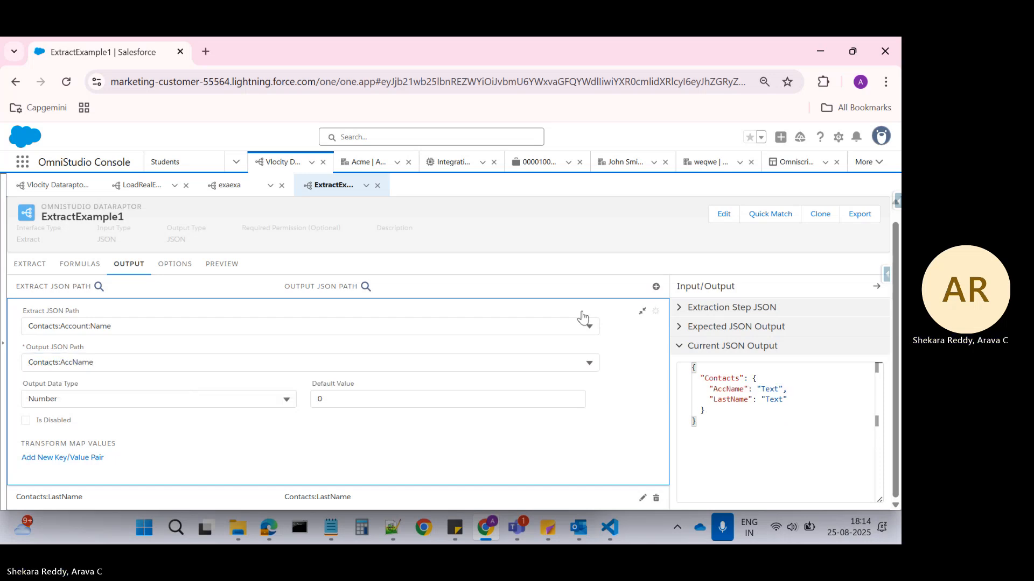
click(643, 311)
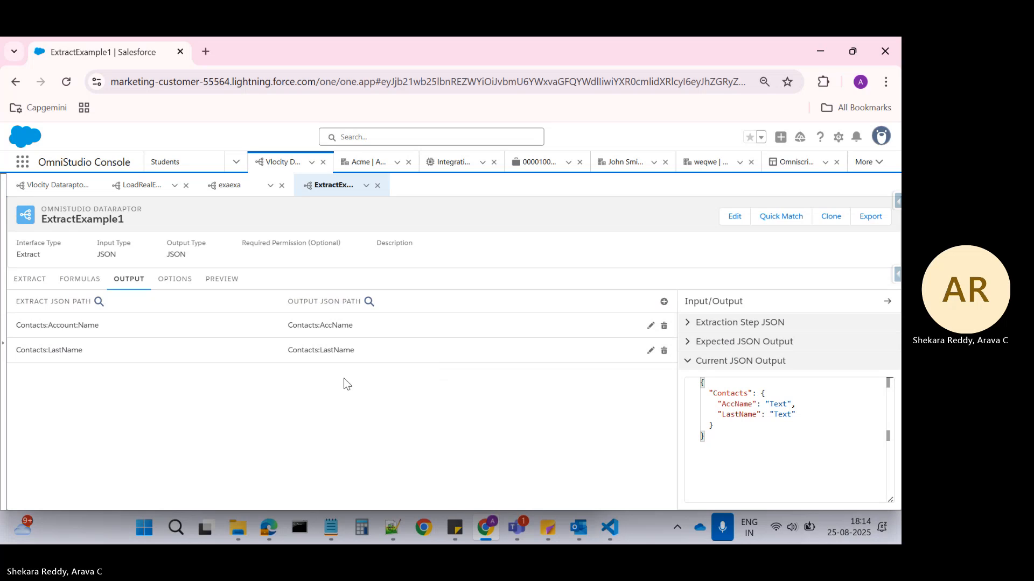
click(220, 277)
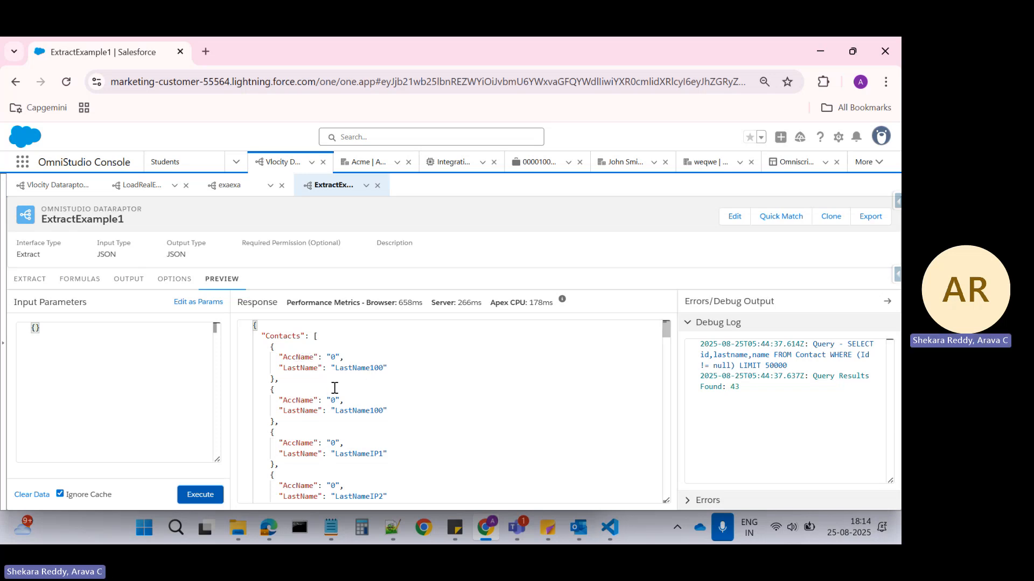
Clear the default value and the output data type of the Contacts:AccName output mapping.
click(129, 280)
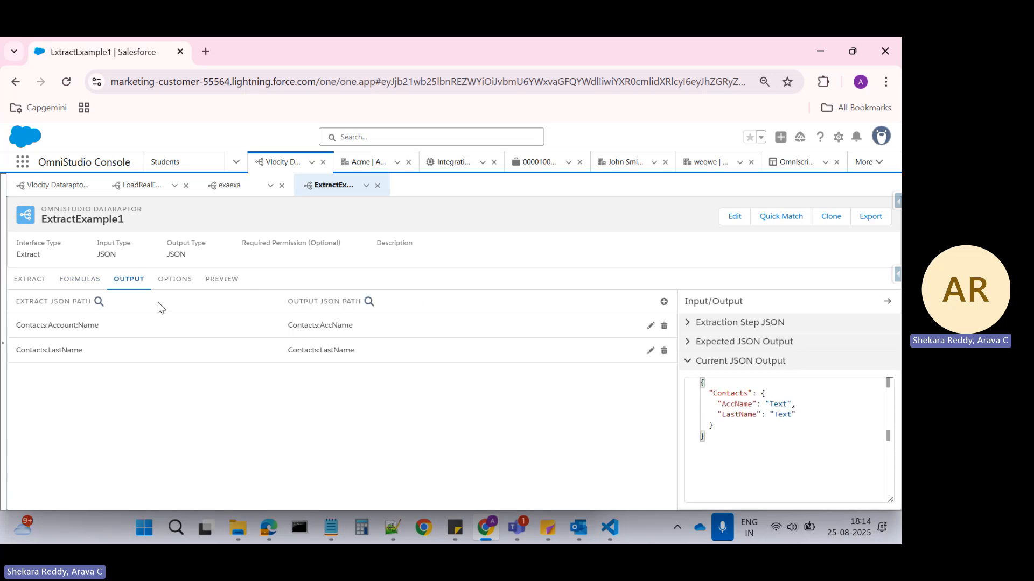
click(338, 326)
click(337, 414)
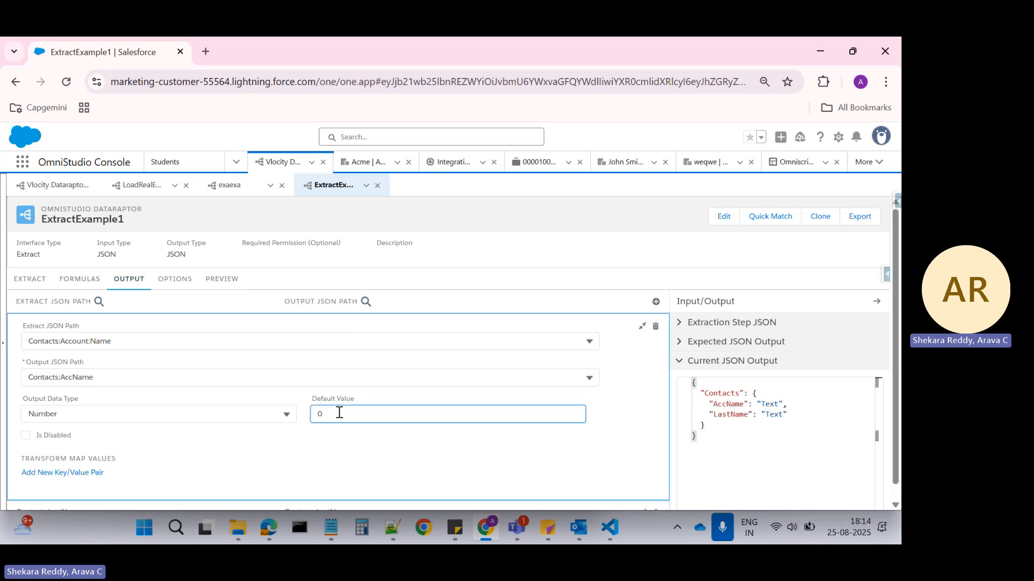
click(191, 414)
scroll(134, 330, up, 5)
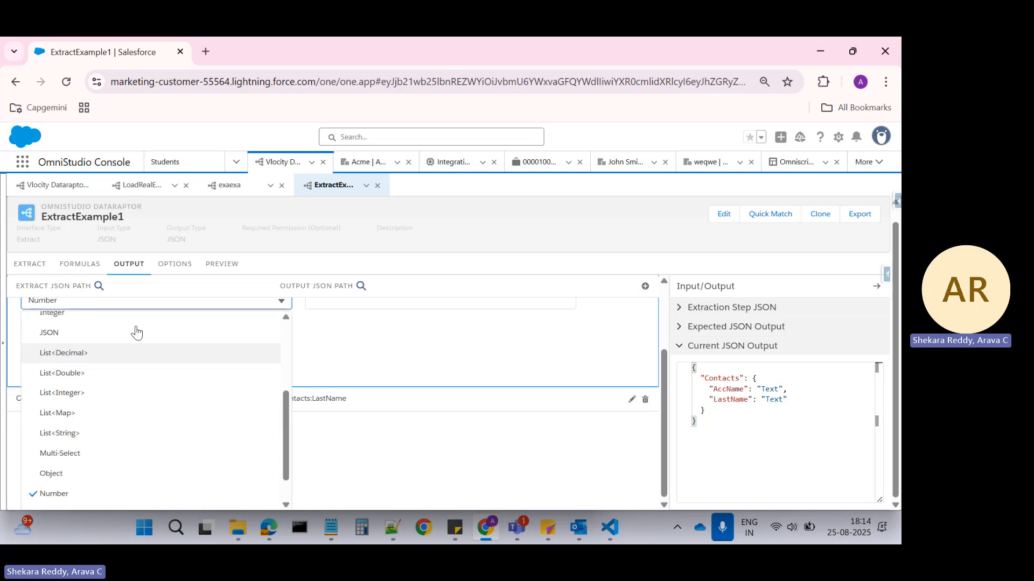
click(64, 440)
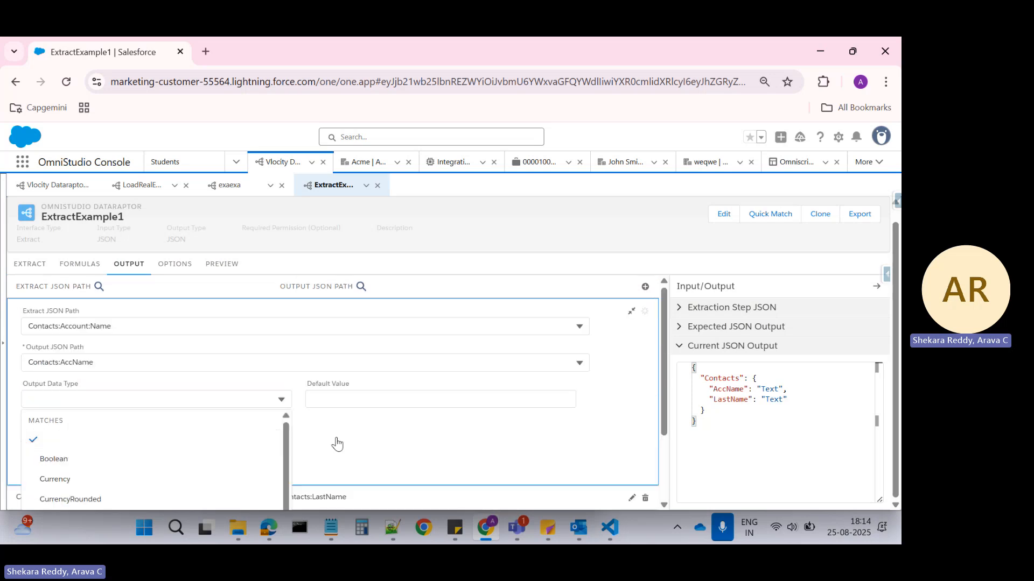
click(555, 456)
click(178, 277)
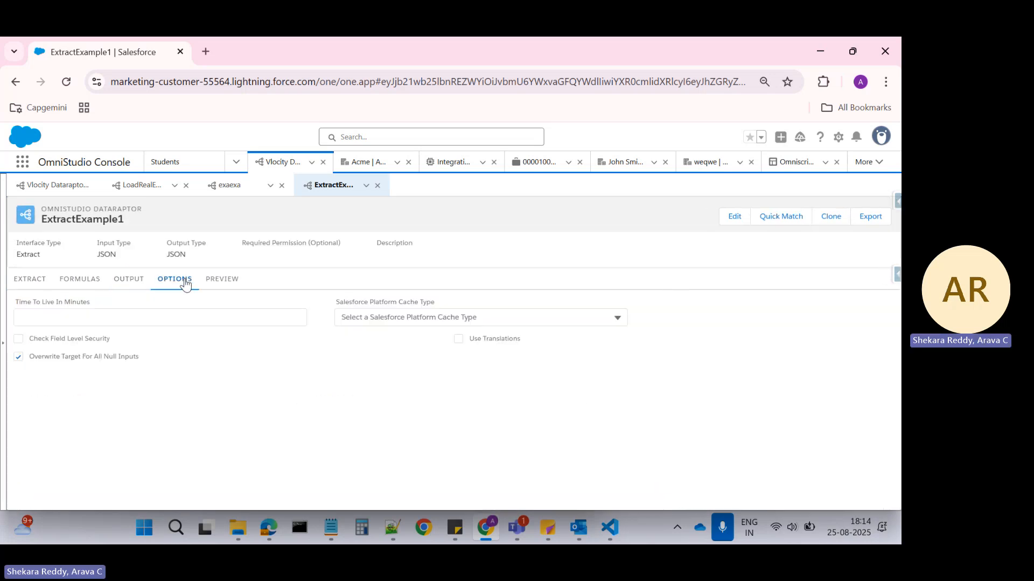
Run the extract preview again with empty input parameters and examine the AccName and LastName values across the Contacts response.
click(220, 284)
click(206, 495)
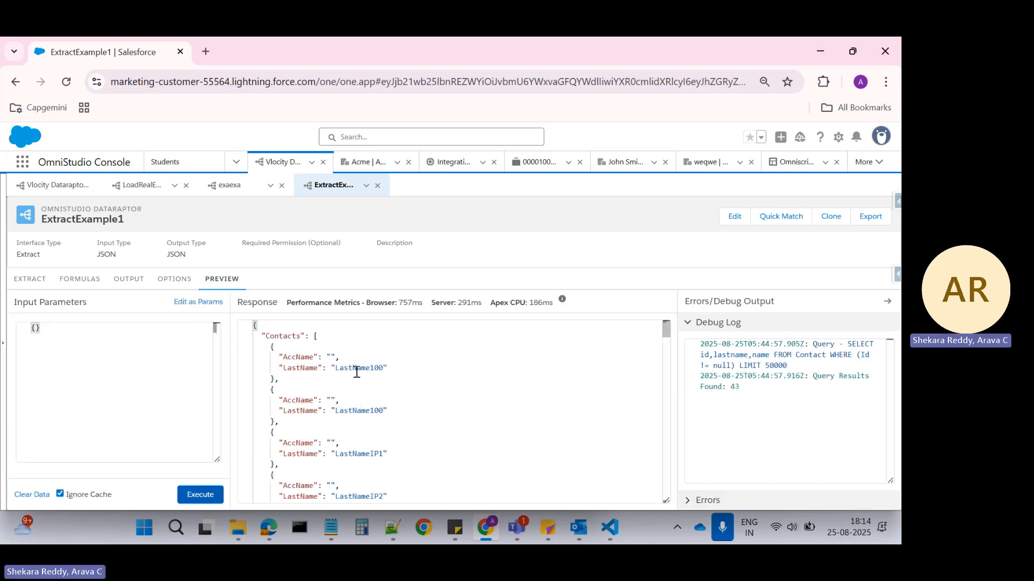
scroll(356, 371, down, 6)
scroll(356, 371, down, 5)
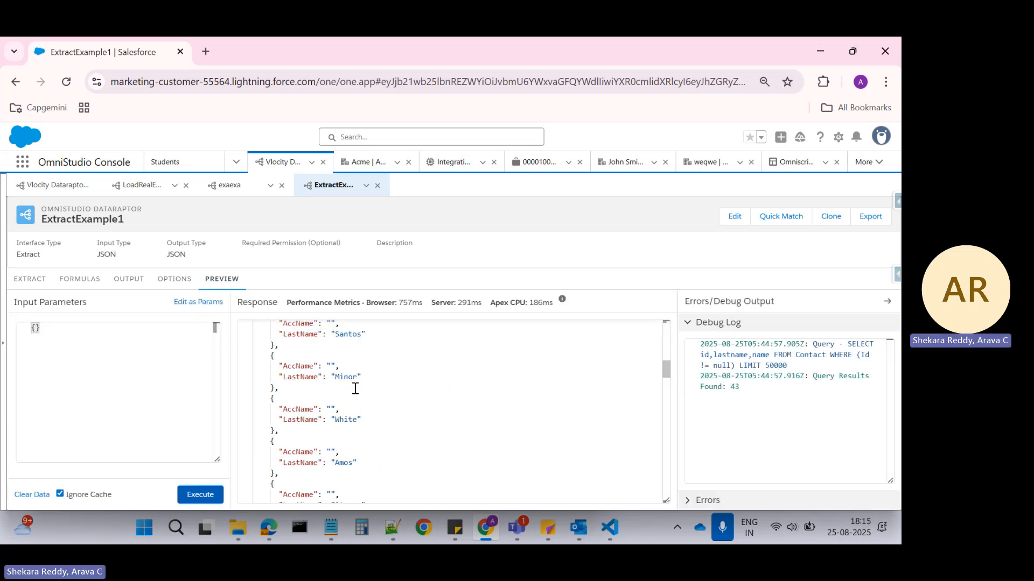
drag(666, 368, 667, 457)
drag(666, 478, 666, 492)
scroll(386, 403, up, 15)
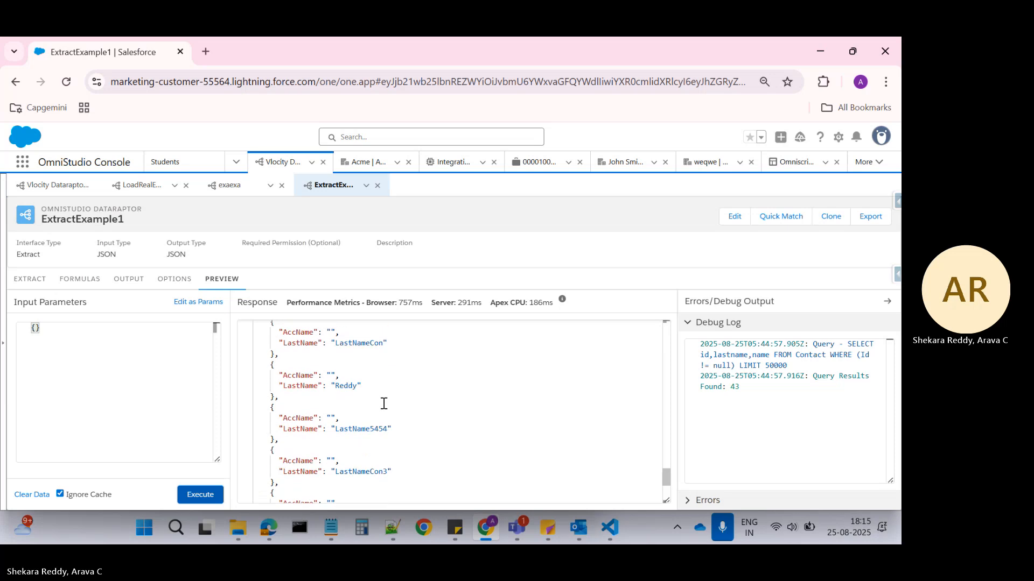
scroll(383, 404, up, 10)
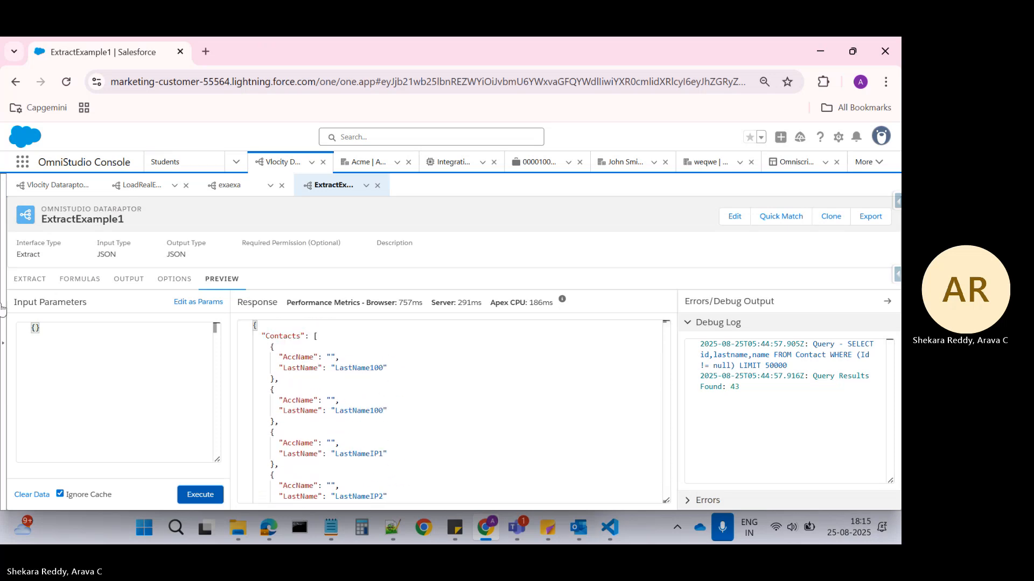
Review the Contact extract step's path and filter, along with the output mappings for Contacts:AccName and Contacts:LastName.
click(29, 280)
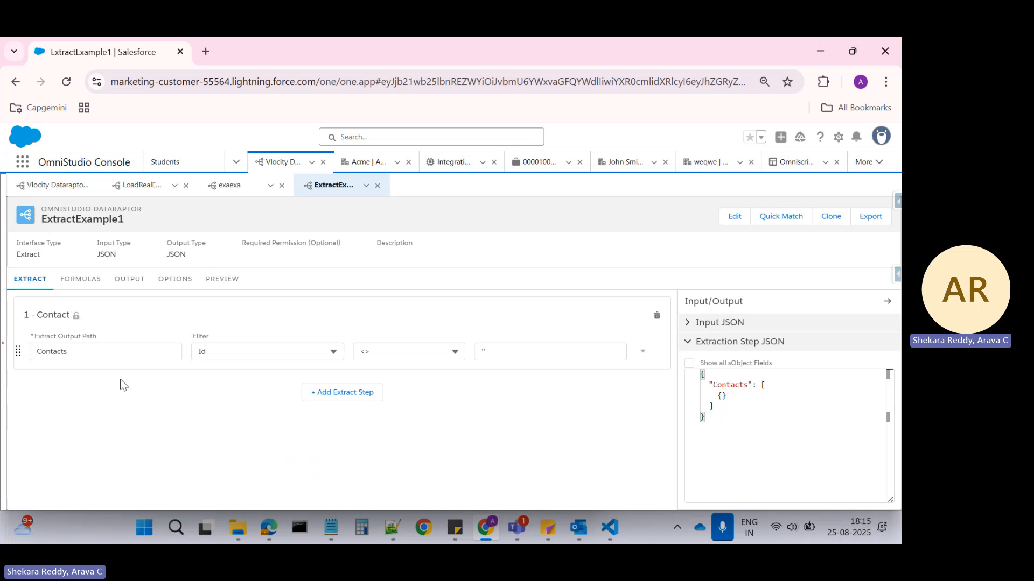
click(129, 280)
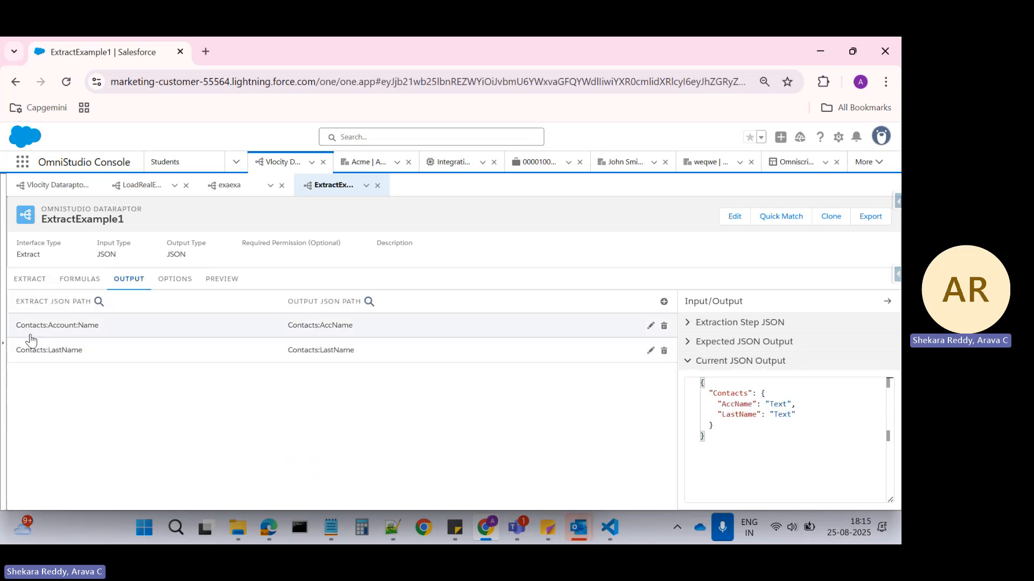
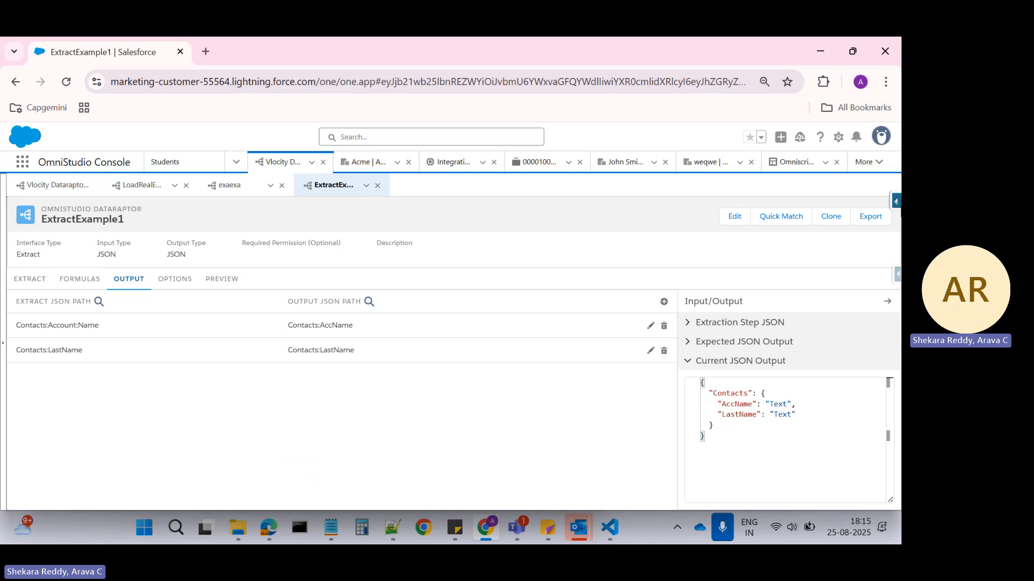
Open Salesforce Inspector Reloaded's Data Export in a new browser tab.
click(897, 277)
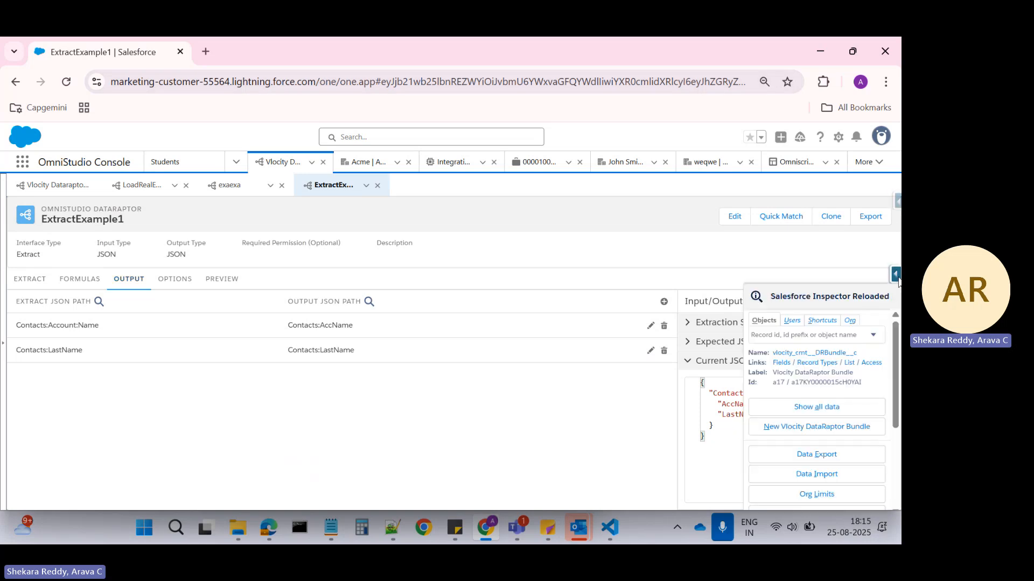
right_click(817, 454)
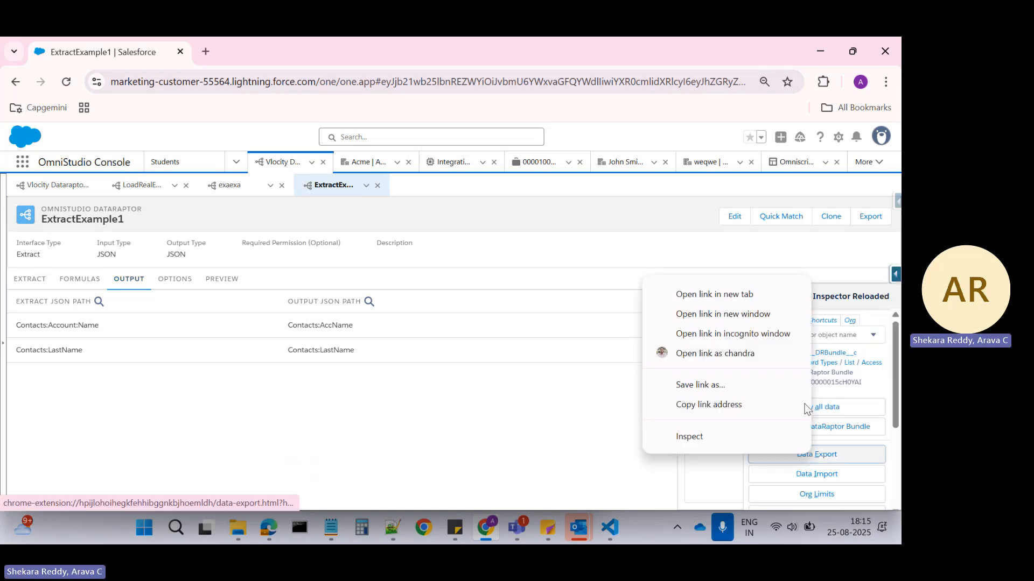
click(721, 299)
click(263, 37)
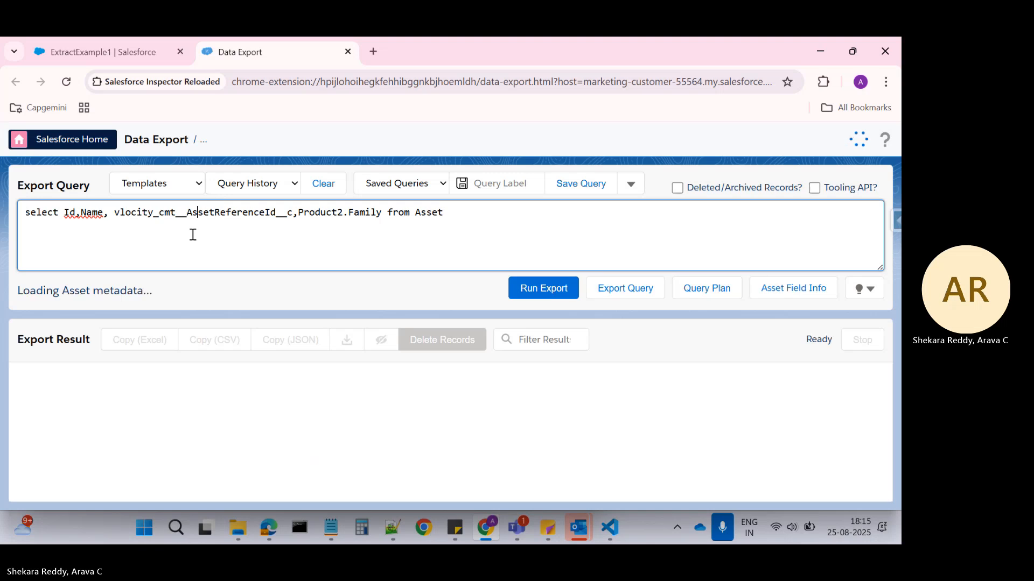
Replace the export query with "select LastName,Account.name from Contact".
key(ctrl+a)
text(select )
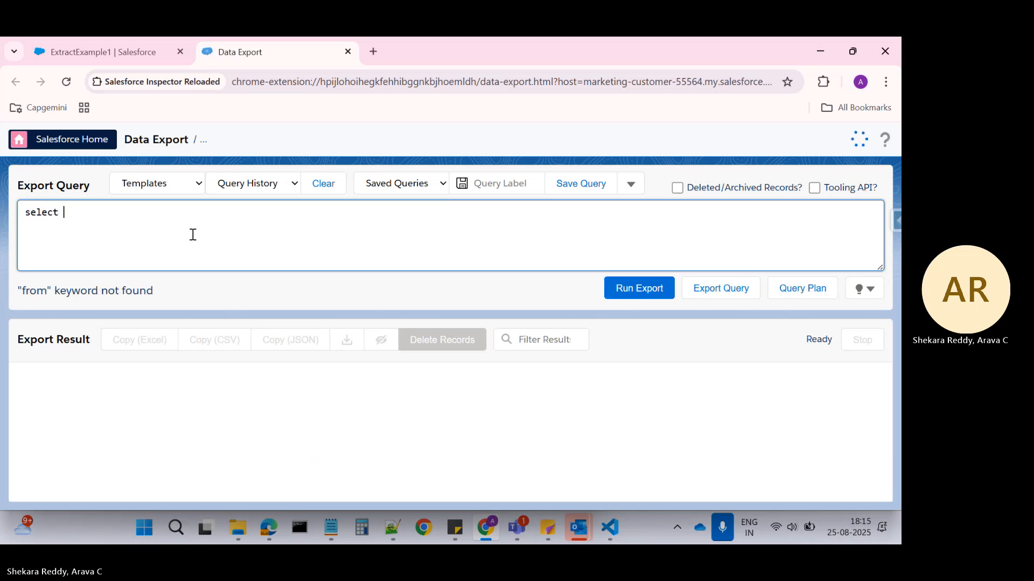
text(from Contact)
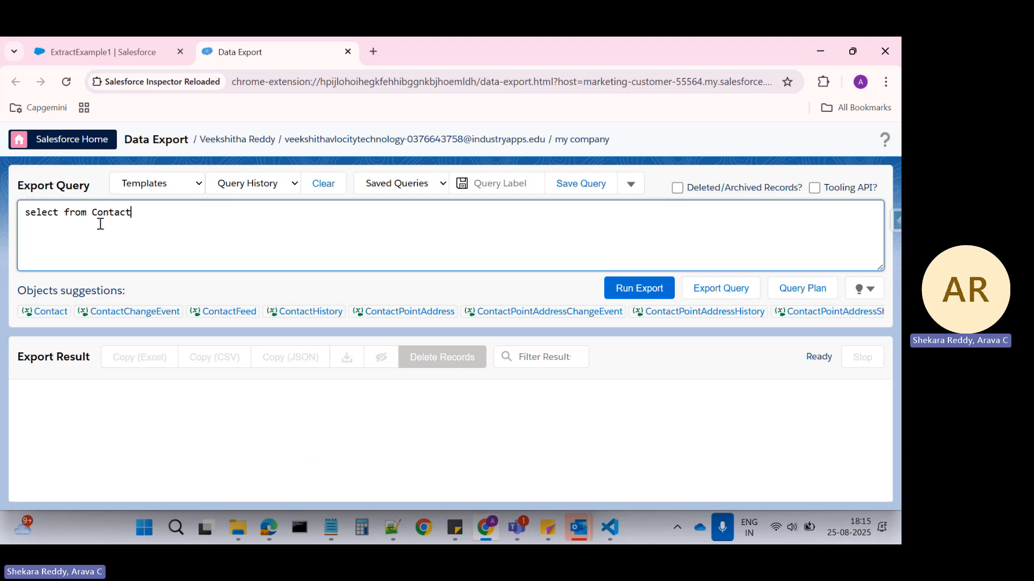
click(61, 214)
text(Last)
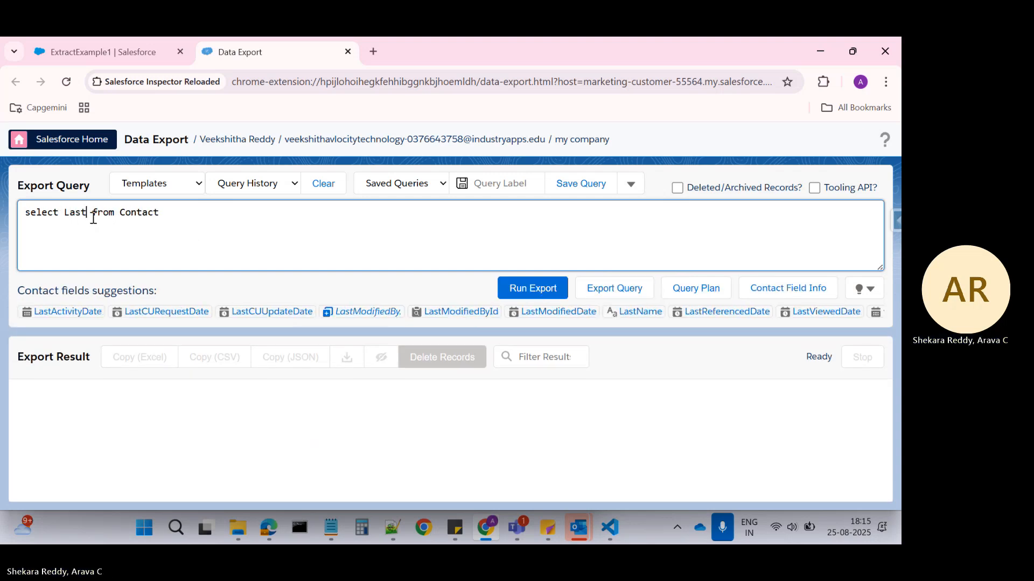
text(Na)
click(55, 312)
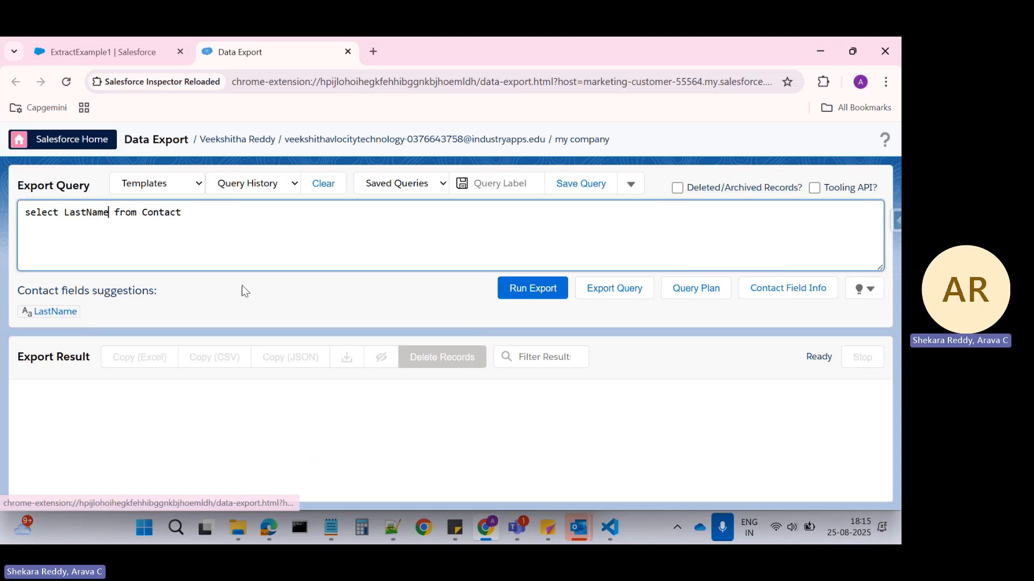
text(,Ac)
text(count)
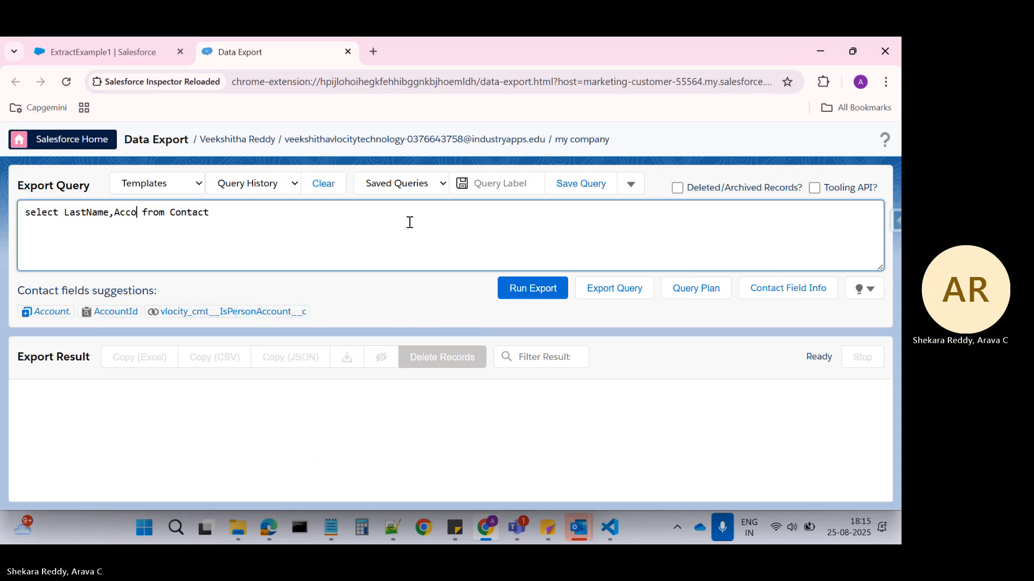
text(.name)
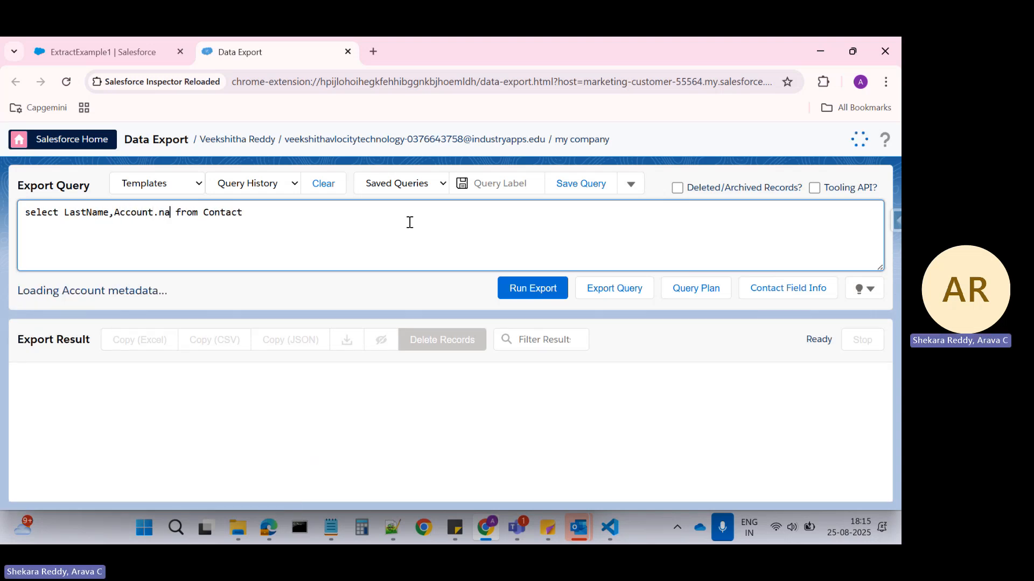
Run the Contact export query and examine the LastName and Account.Name columns of the result.
click(544, 301)
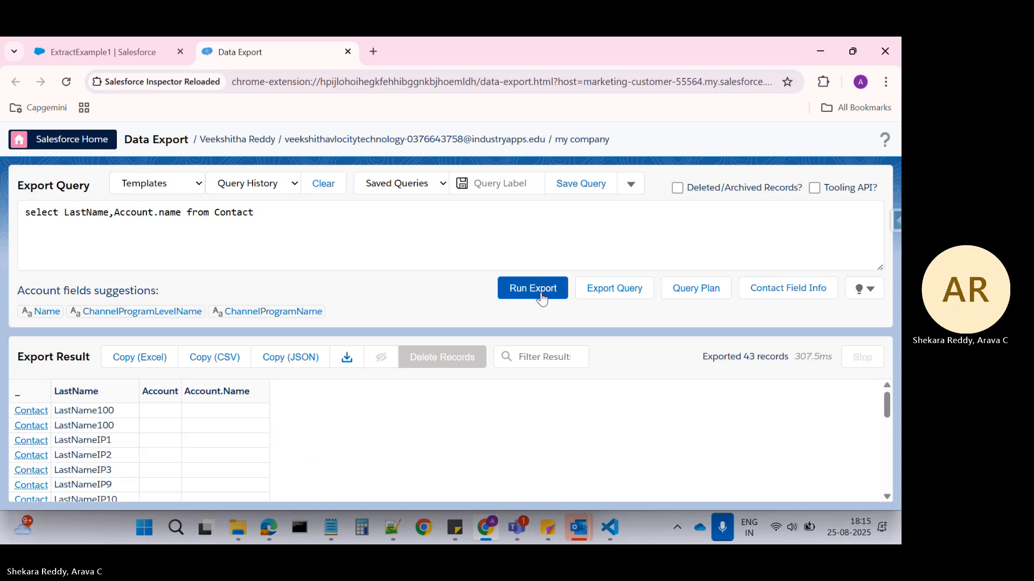
scroll(300, 404, down, 5)
scroll(296, 401, down, 3)
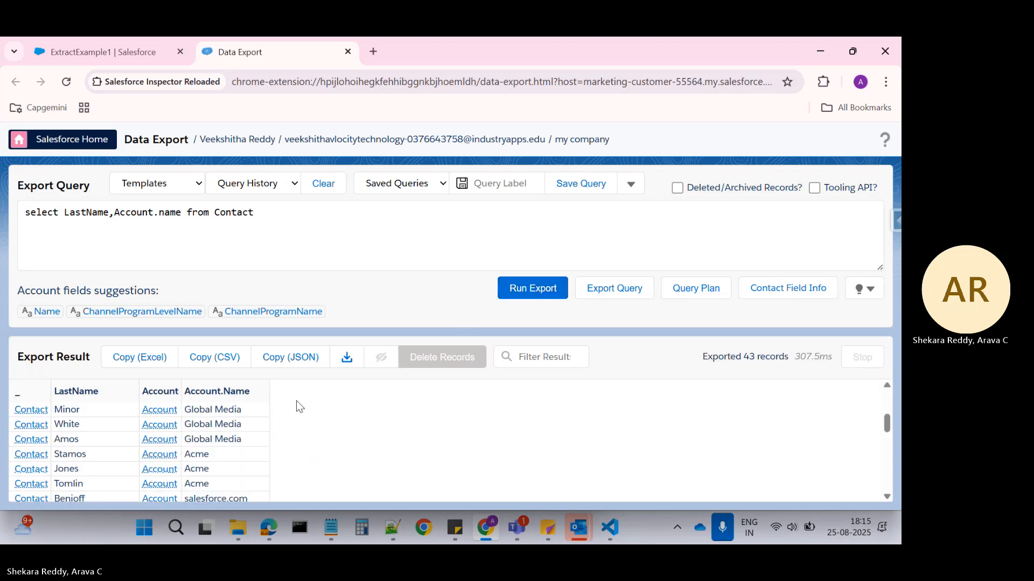
scroll(295, 402, up, 5)
scroll(256, 428, down, 1)
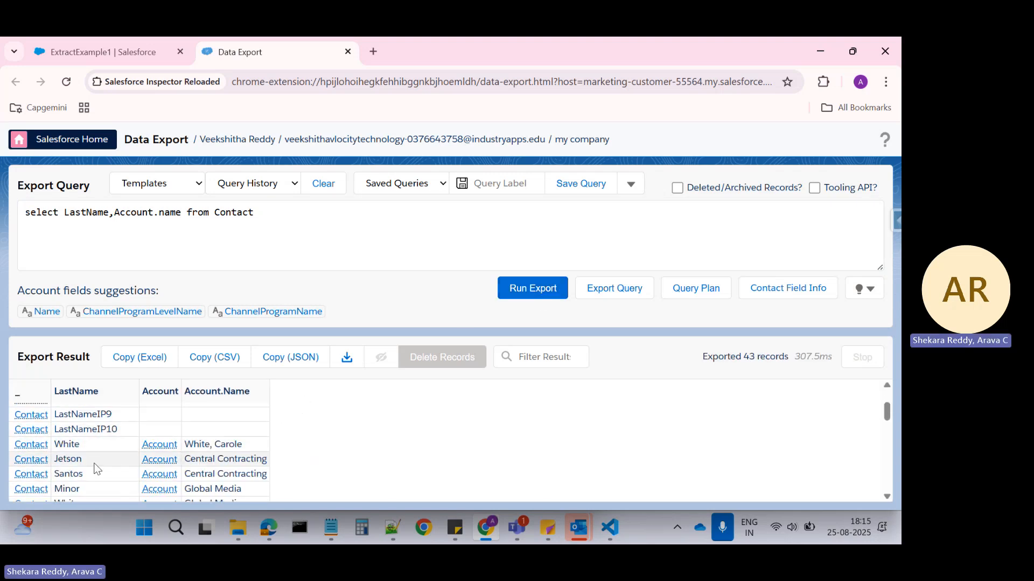
Return to the ExtractExample1 DataRaptor, copy the Contact step's extract output path, and go back to the output mappings.
click(119, 49)
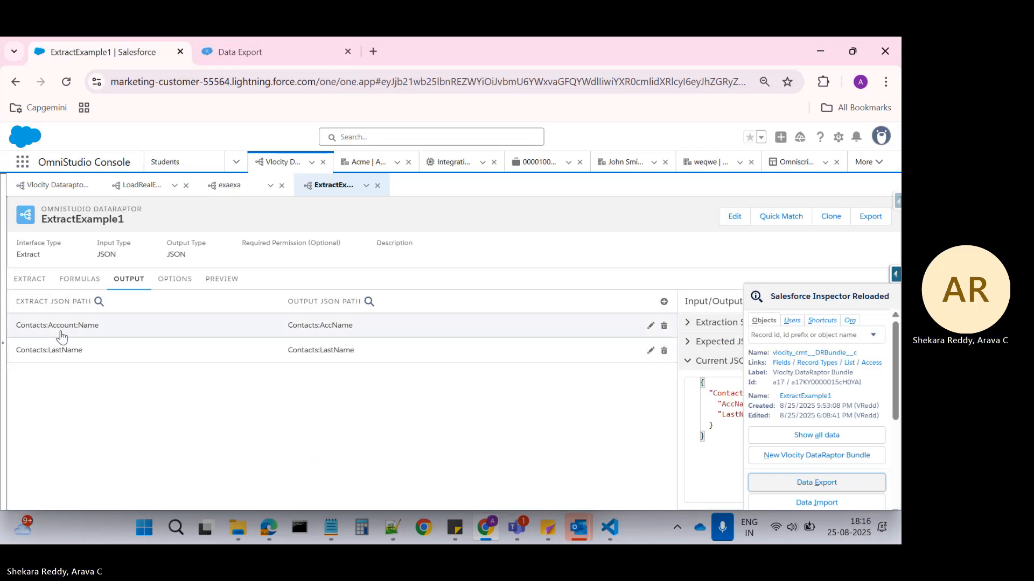
click(30, 279)
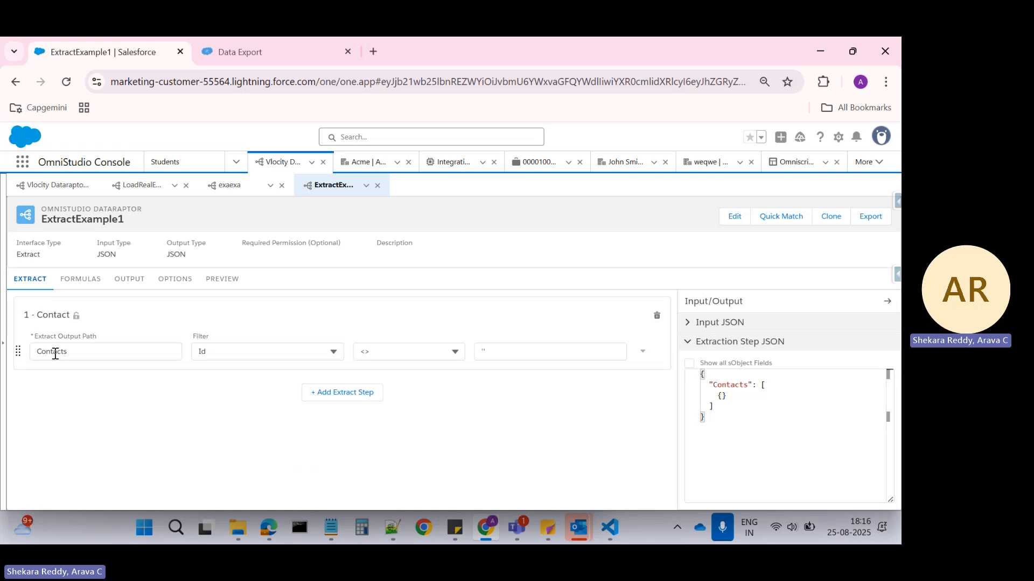
double_click(55, 353)
key(ctrl+c)
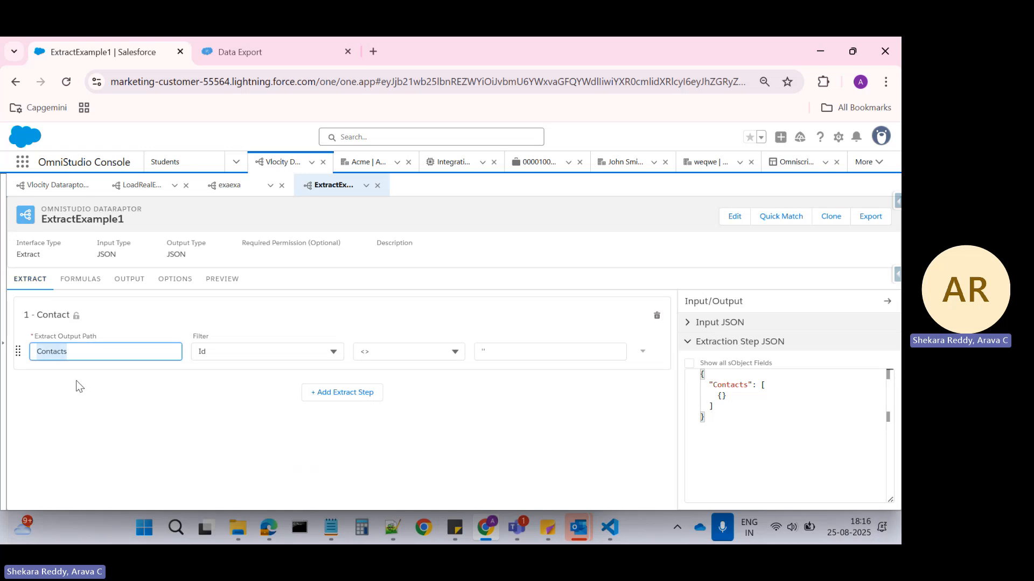
click(121, 280)
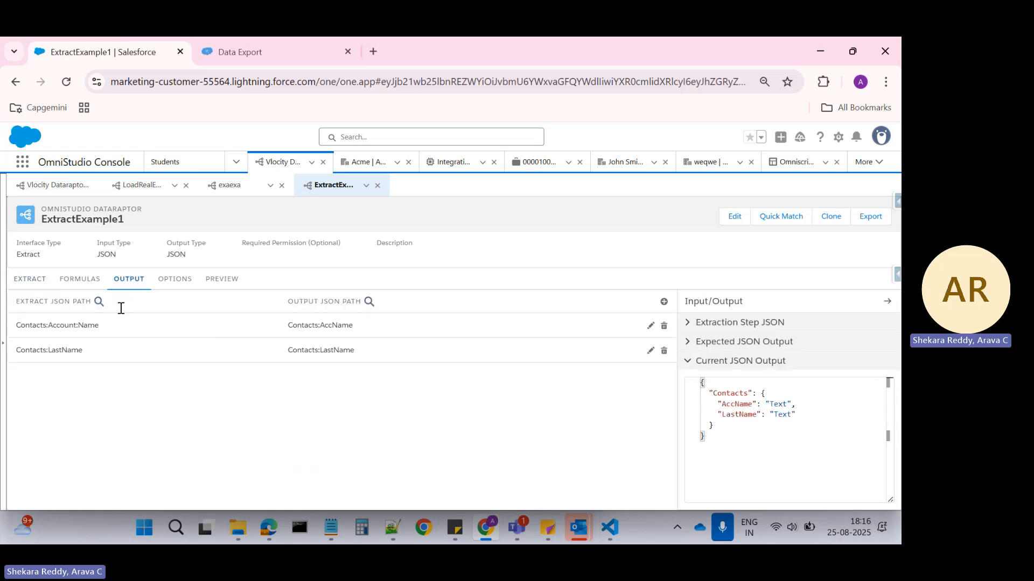
Set the extract JSON path of the Contacts:AccName mapping to Contacts:AccountId.
click(194, 331)
click(134, 339)
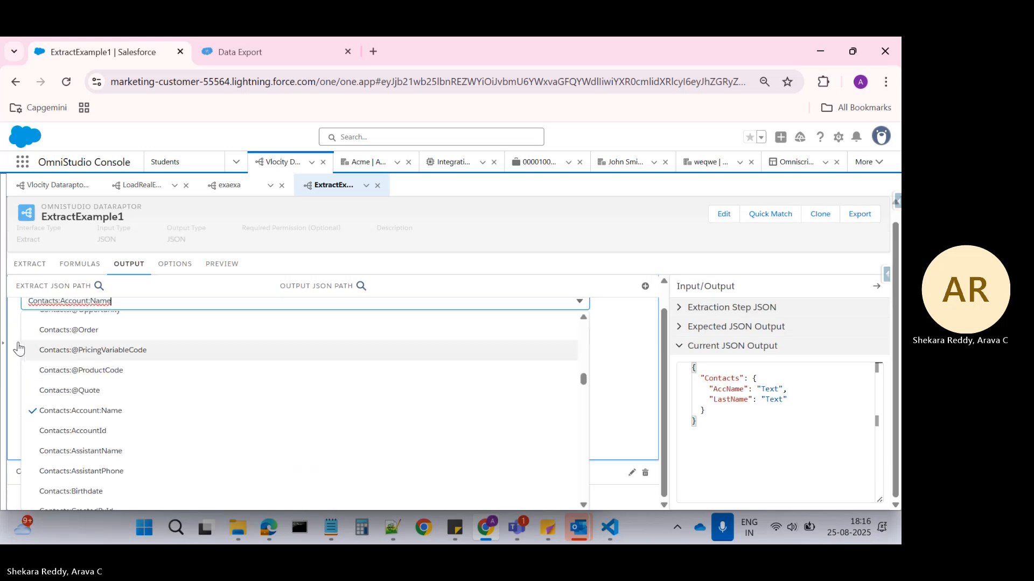
key(ctrl+v)
scroll(261, 336, up, 1)
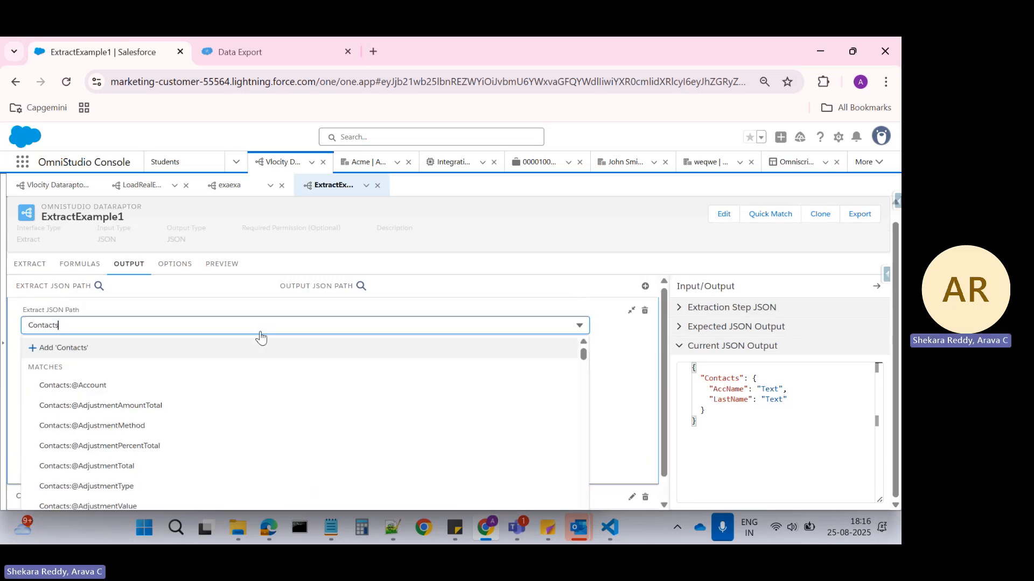
text(:ac)
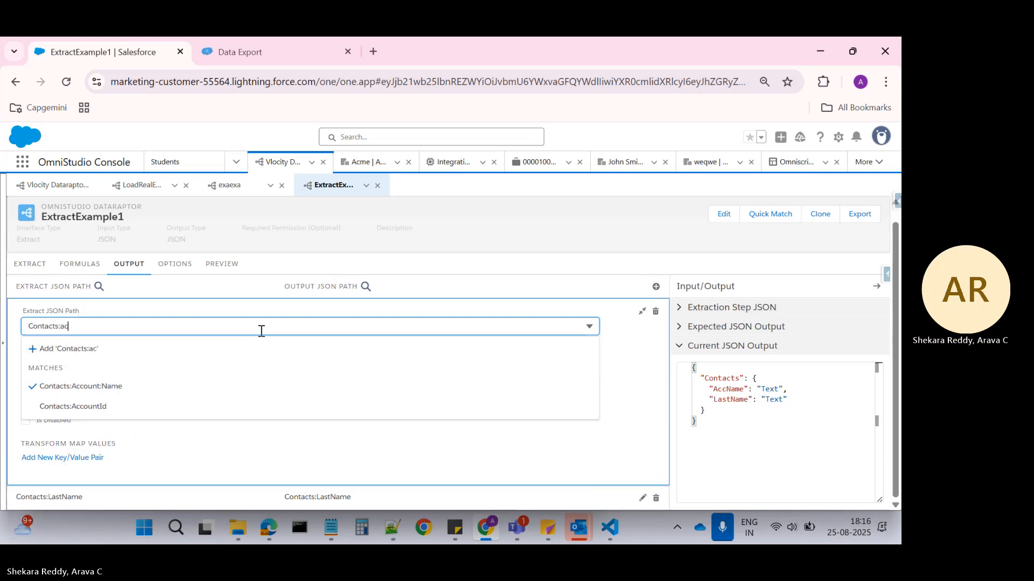
click(96, 406)
Change the extract JSON path of the Contacts:AccName mapping to the new custom path Contacts:Account.Name and collapse the mapping.
click(128, 326)
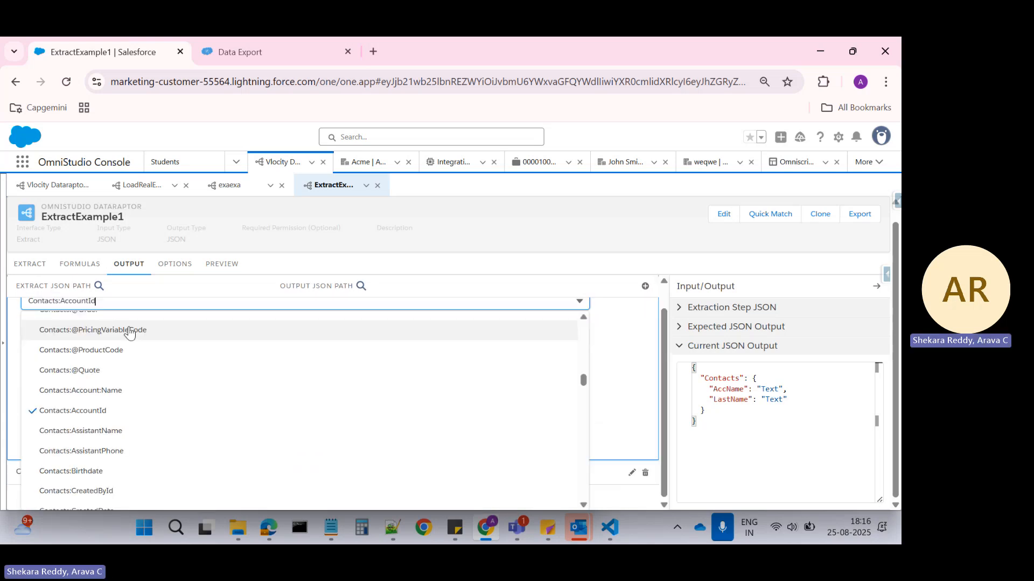
key(BackSpace)
key(BackSpace)
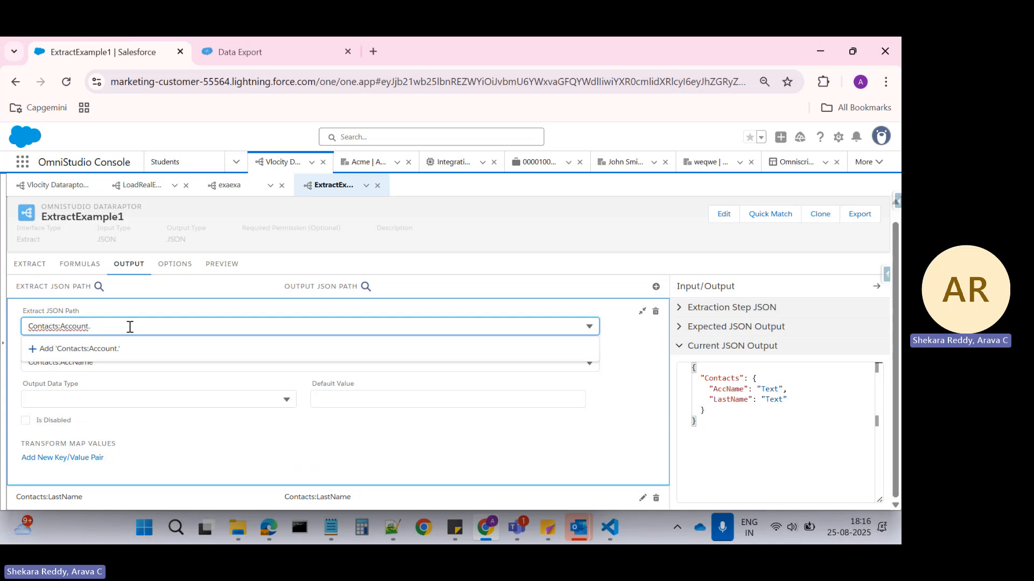
text(Name)
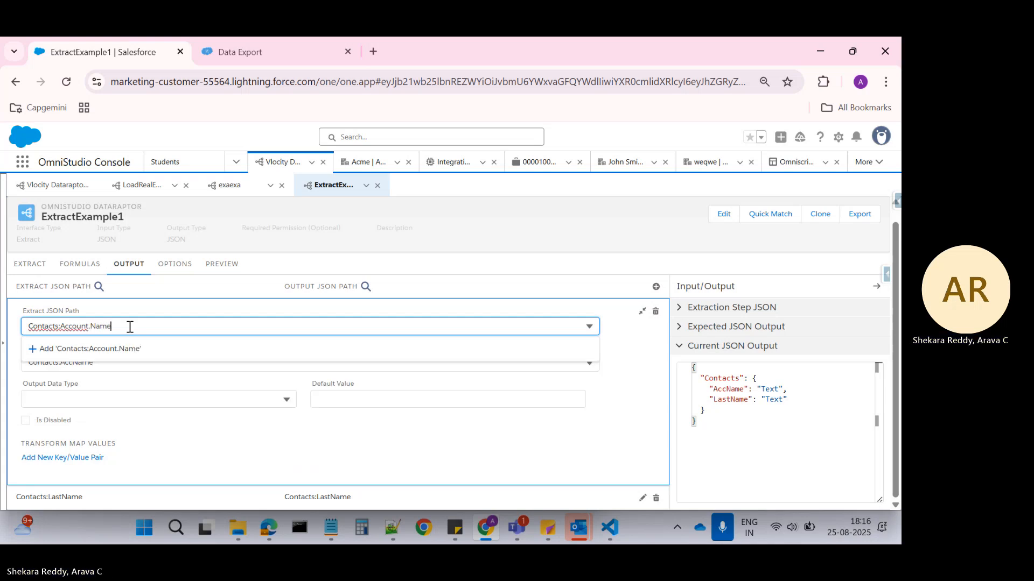
click(120, 350)
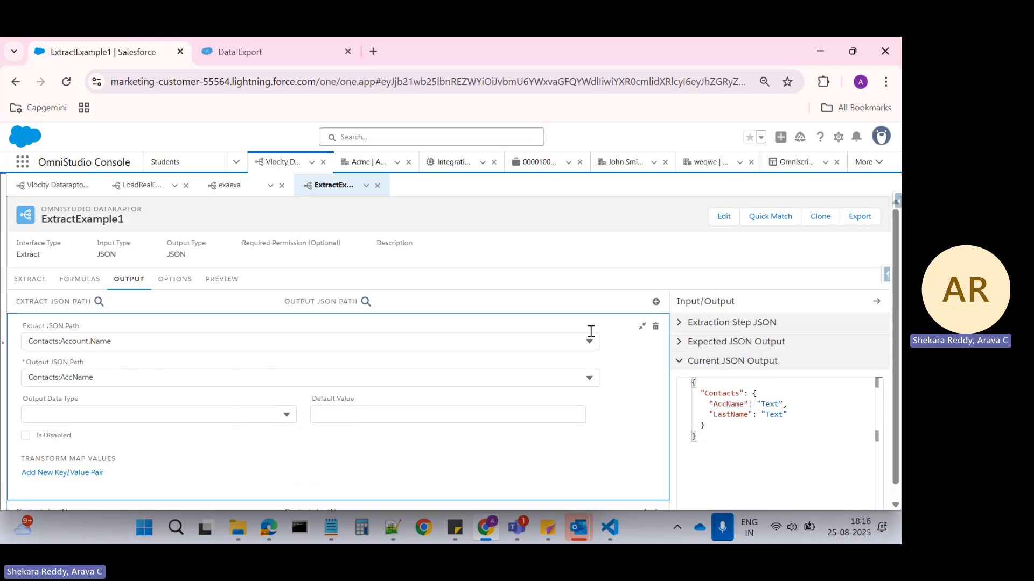
click(648, 326)
Preview the extract with the dot-notation account path and examine the AccName and LastName values in the response.
click(236, 281)
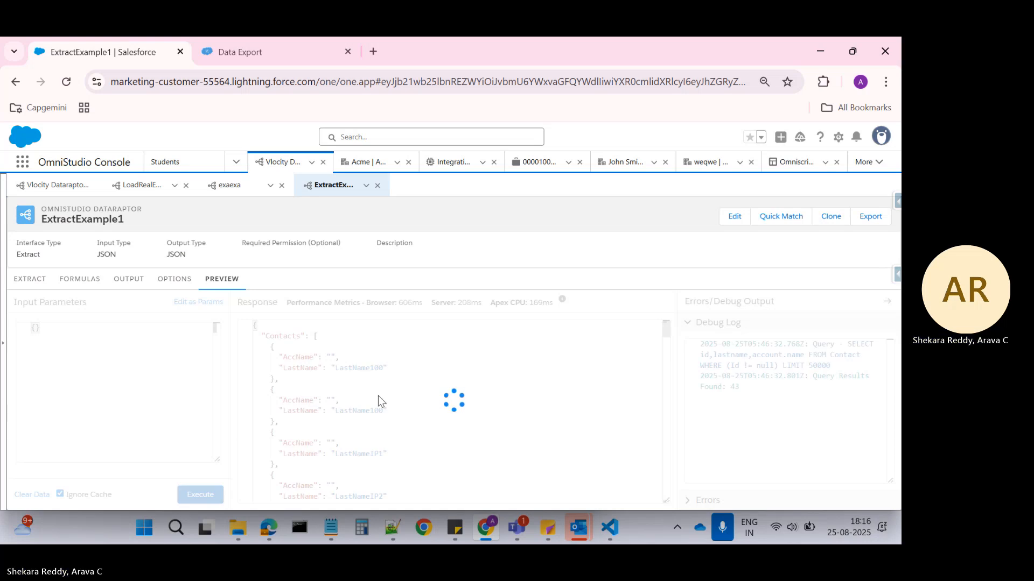
scroll(383, 388, down, 4)
drag(283, 372, 364, 377)
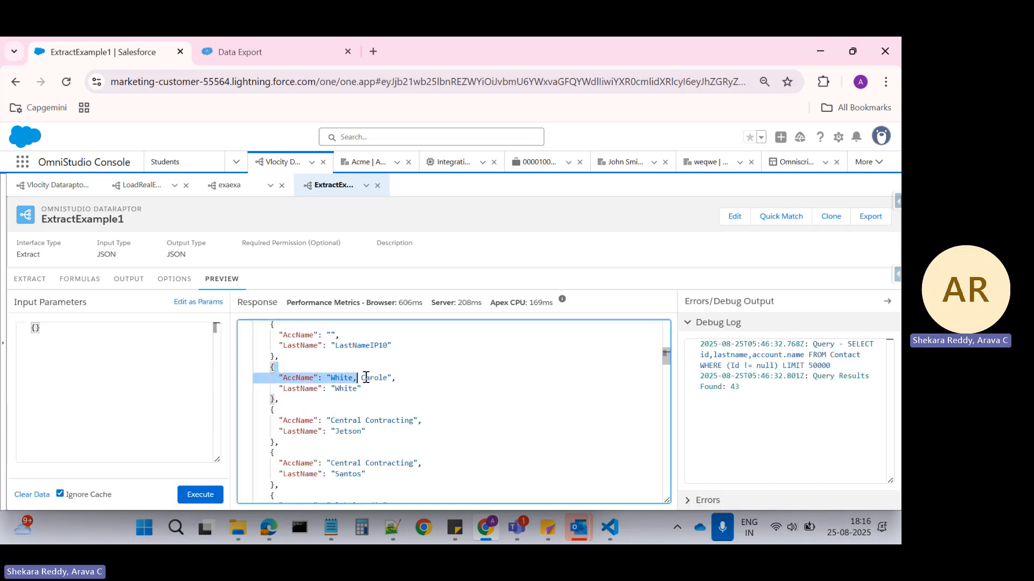
Compare the Contact extract step's output path and Id filter with the Contacts:Account.Name and Contacts:LastName output mappings.
click(29, 279)
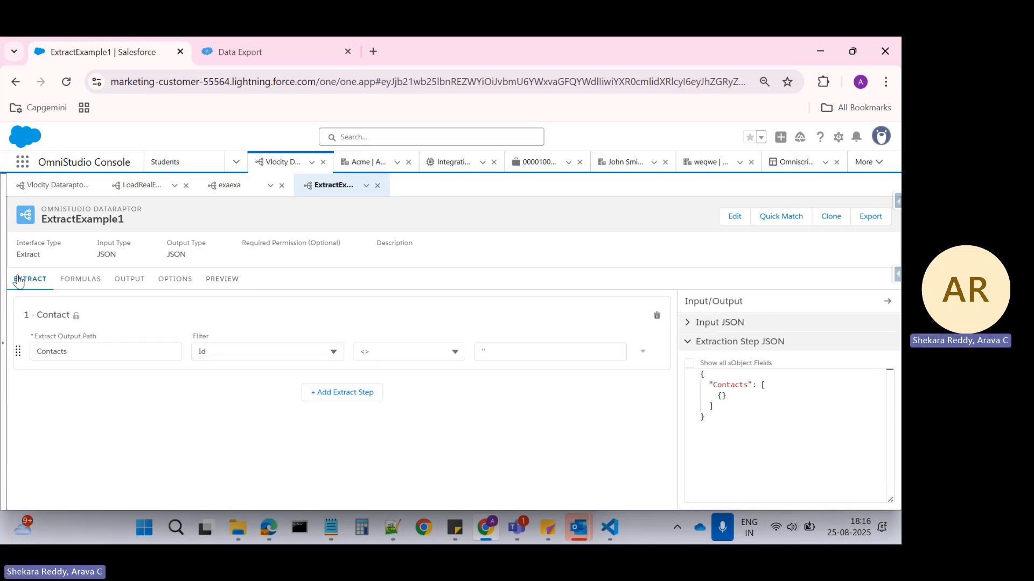
click(129, 279)
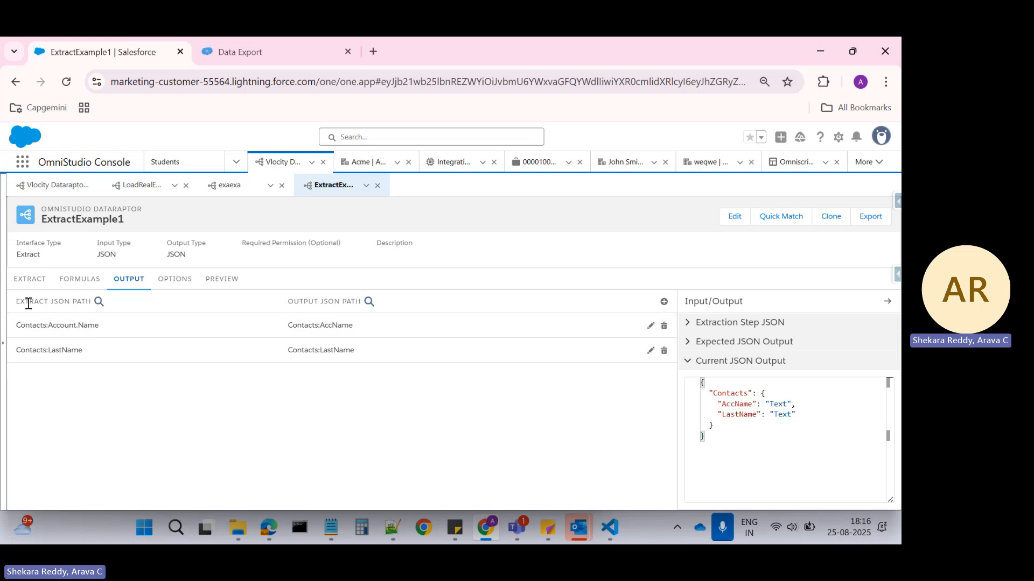
click(31, 280)
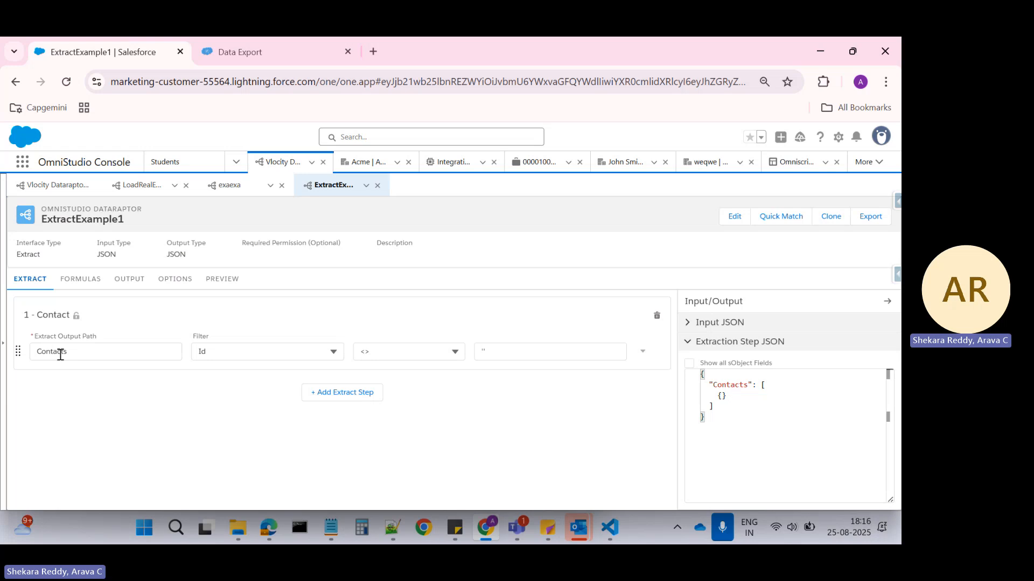
click(120, 279)
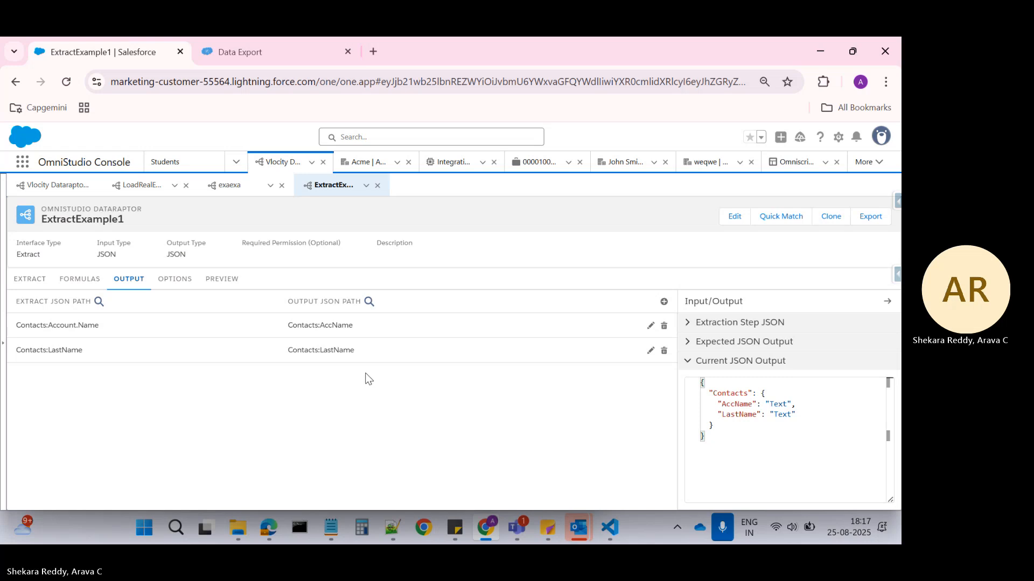
click(37, 286)
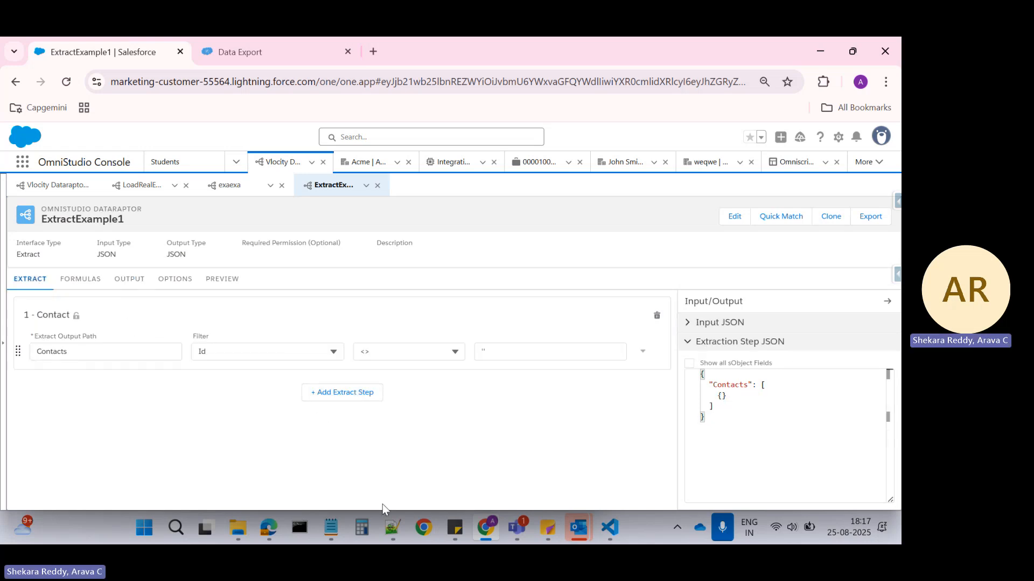
Switch to Notepad++ to review the child-to-parent and parent-to-child notes, and return to the extract preview in Salesforce.
click(389, 524)
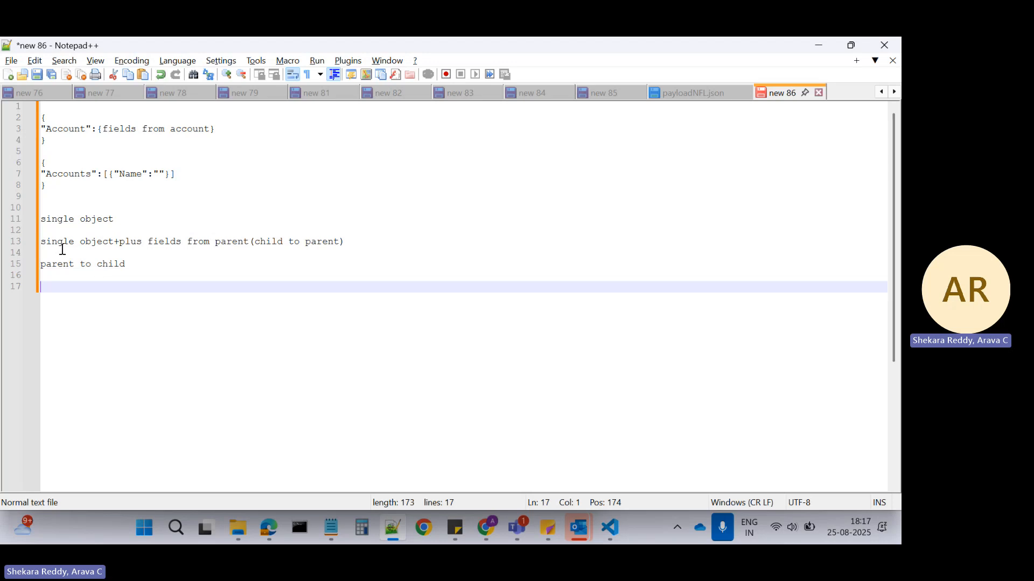
drag(102, 241, 176, 252)
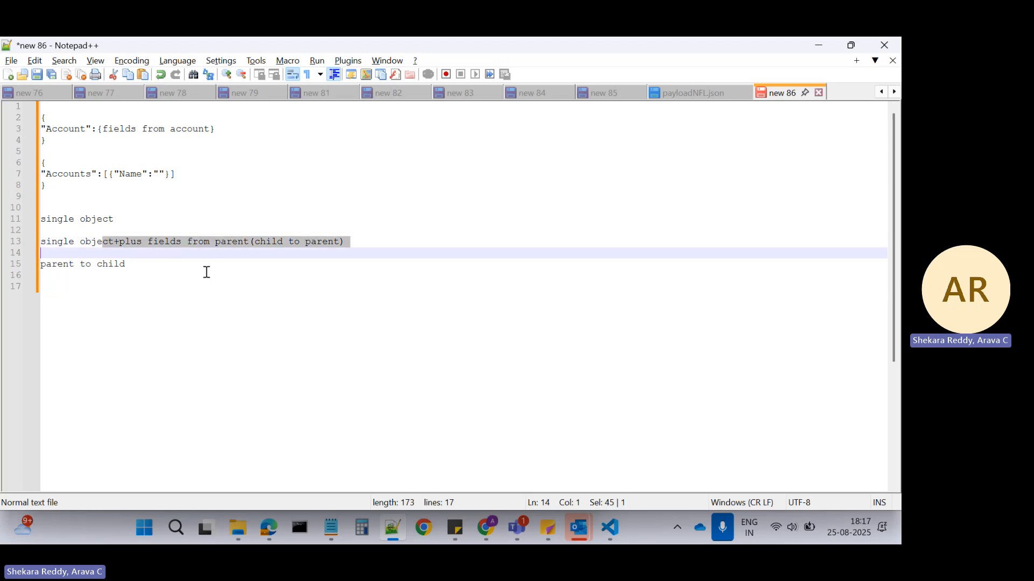
click(235, 319)
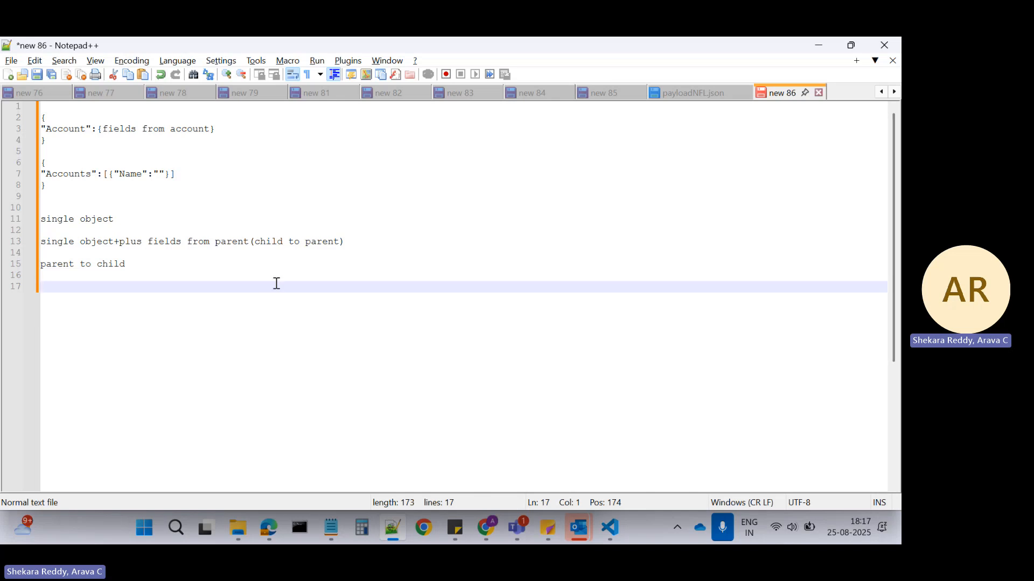
key(alt+Tab)
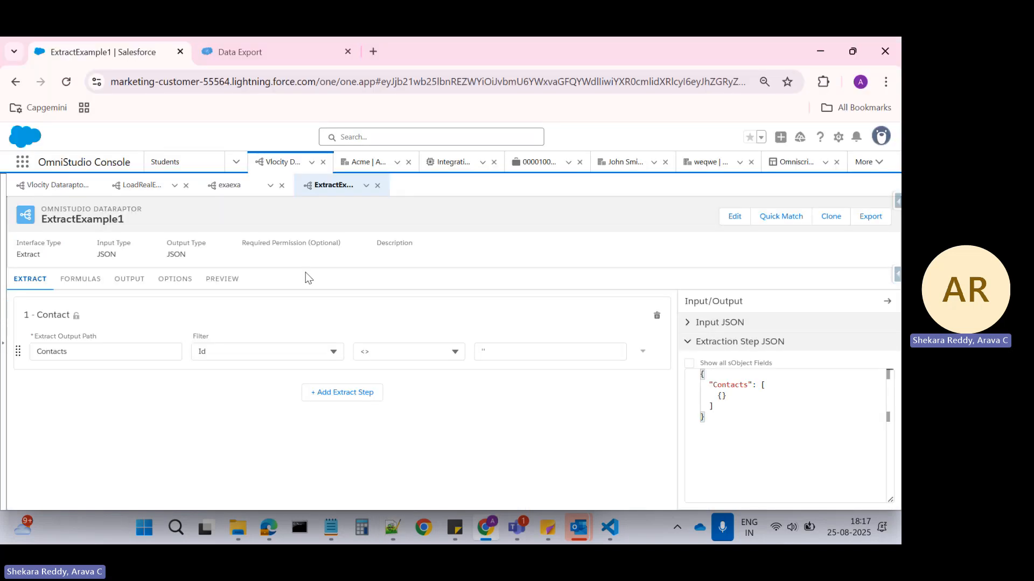
click(224, 280)
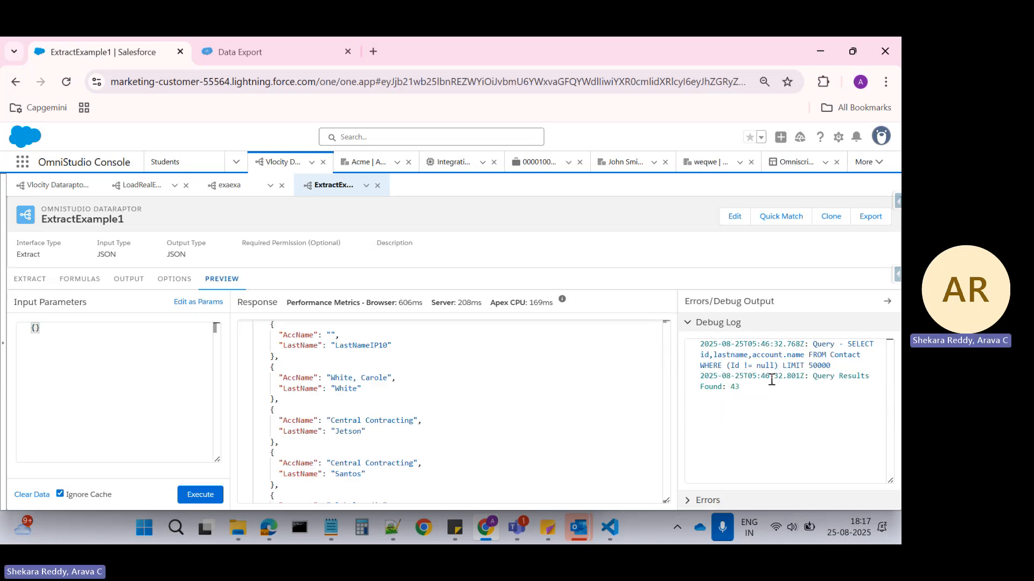
Add a second extract step to the DataRaptor for the Account object.
double_click(821, 366)
click(31, 284)
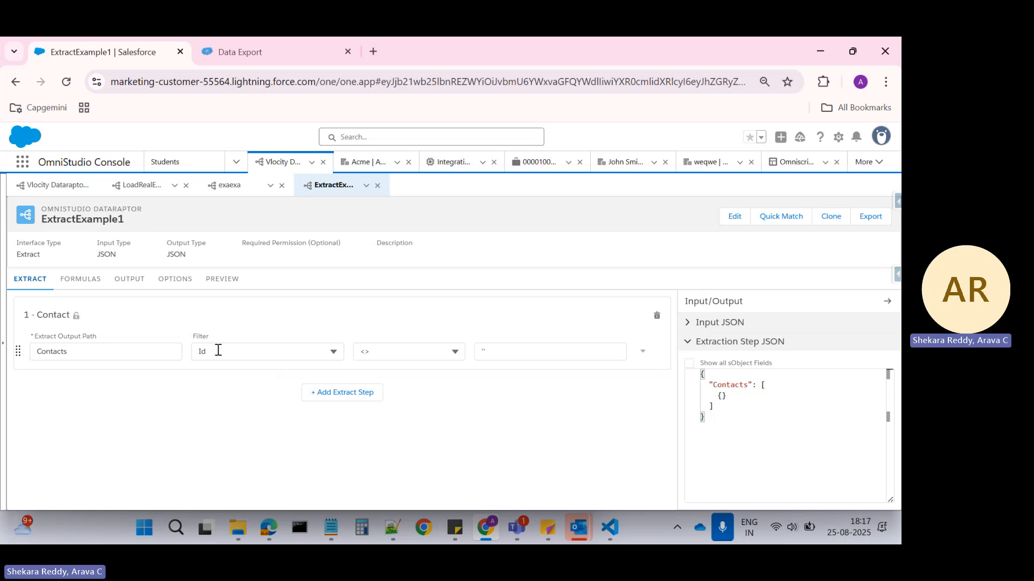
click(319, 396)
click(130, 398)
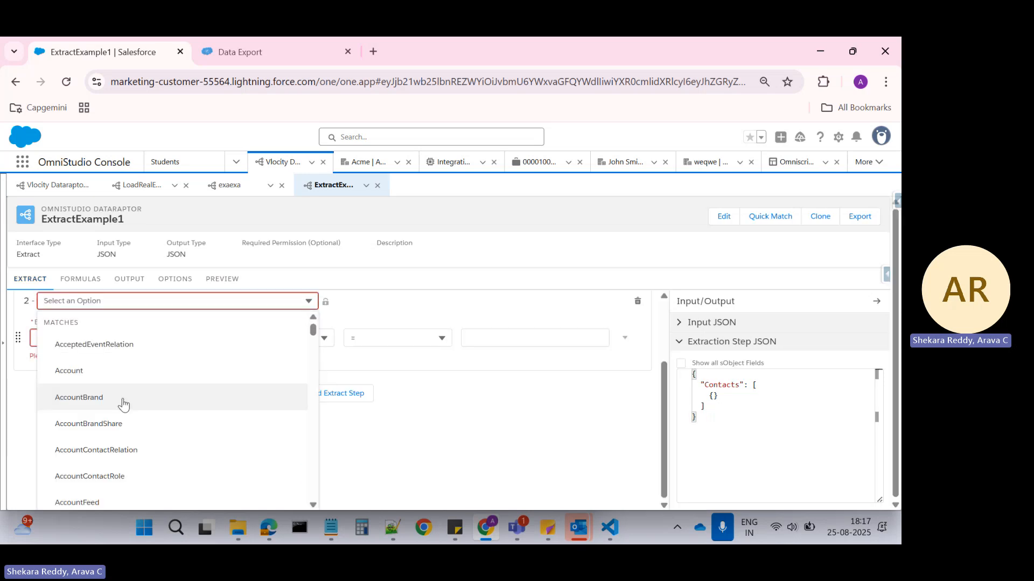
click(122, 403)
click(79, 393)
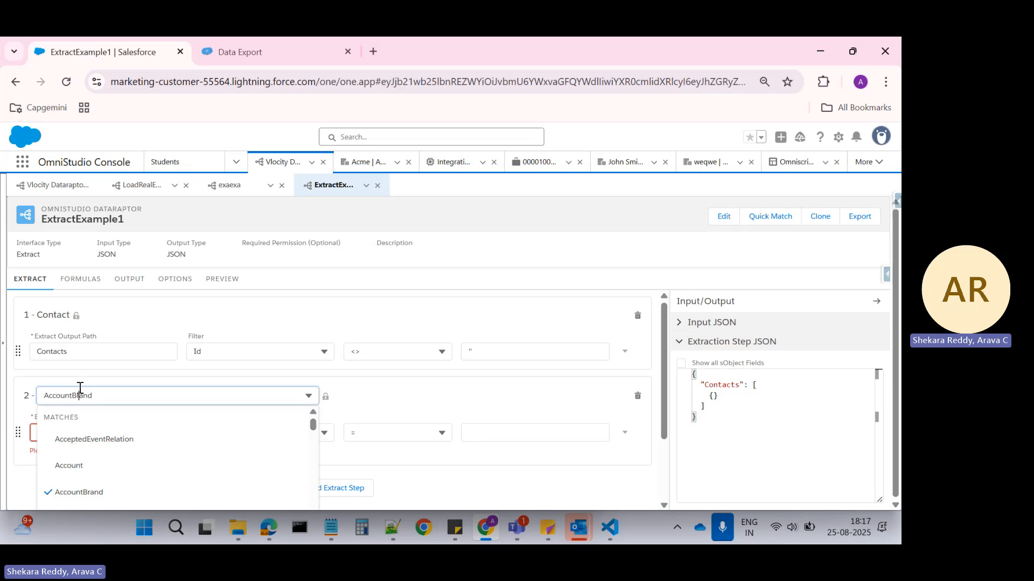
click(81, 374)
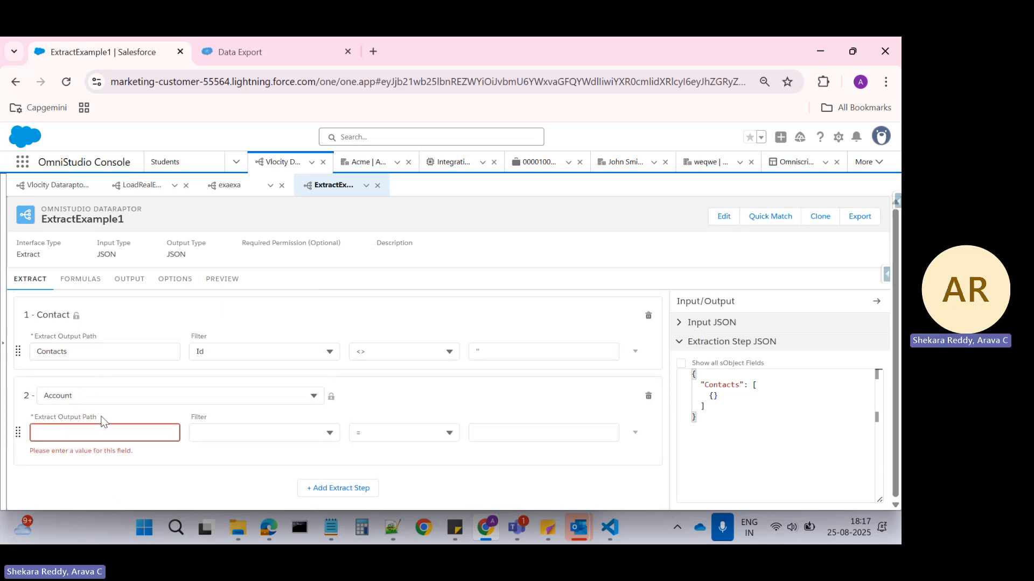
Set the Account extract step's output path to Accounts and its filter field to Id.
click(70, 431)
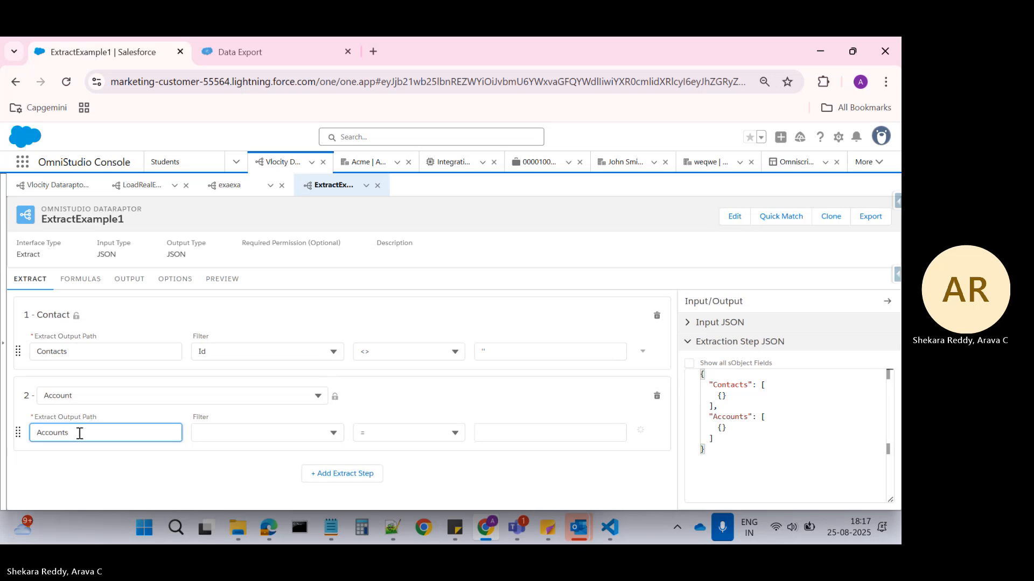
click(208, 432)
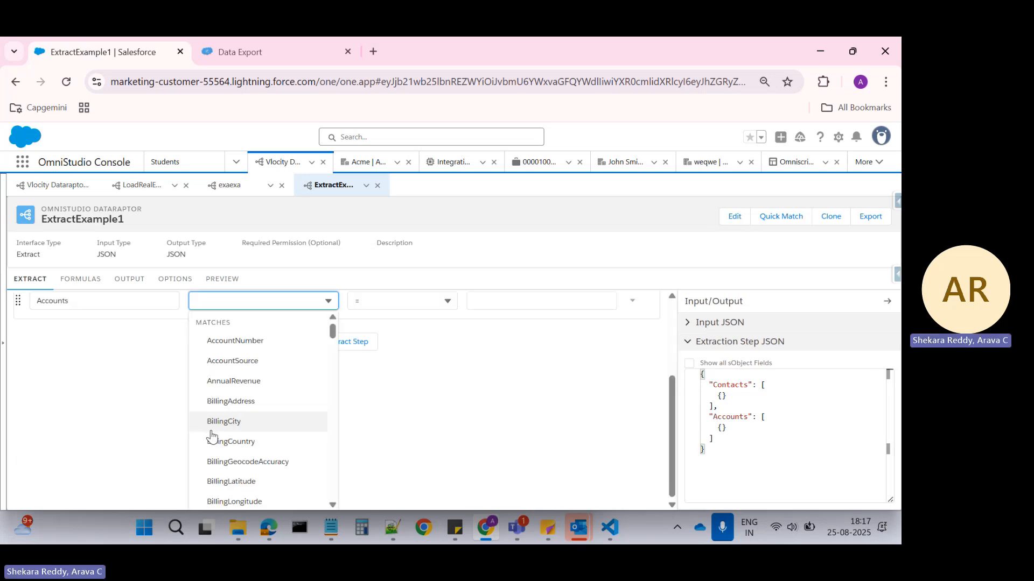
text(Id)
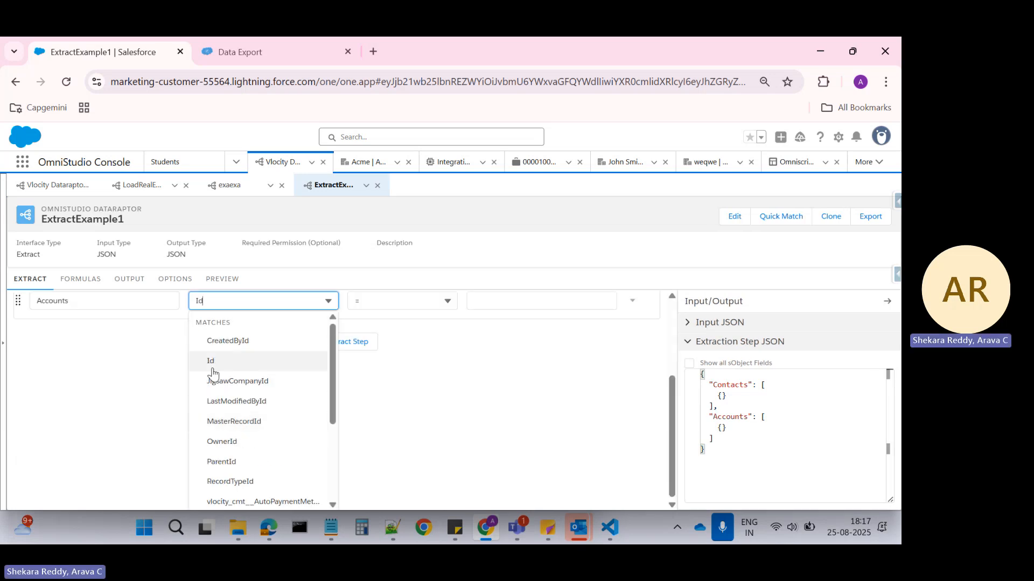
click(211, 361)
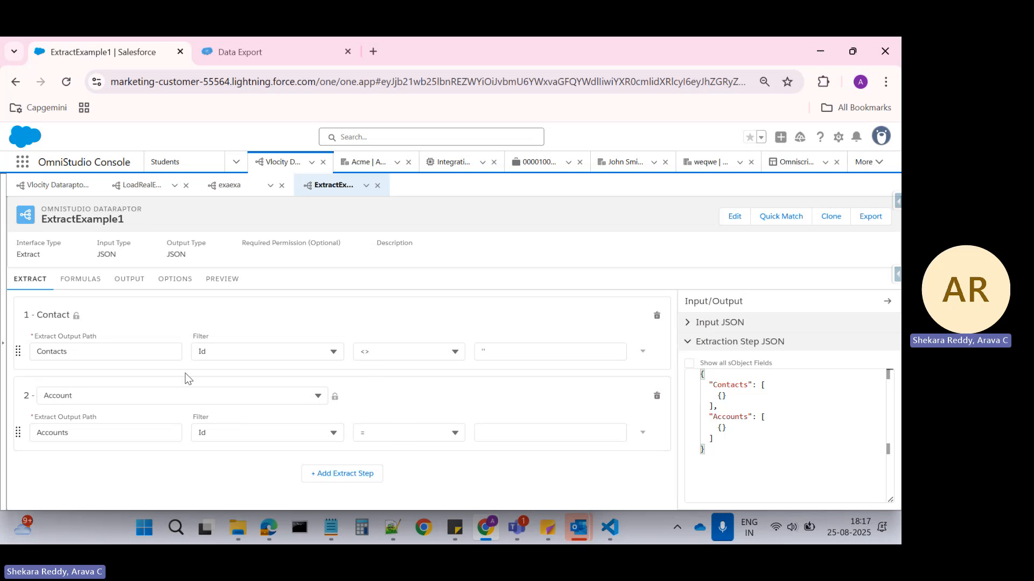
Complete the Account extract step's filter by setting its comparison value to Contacts:AccountId.
drag(90, 353, 14, 350)
key(ctrl+c)
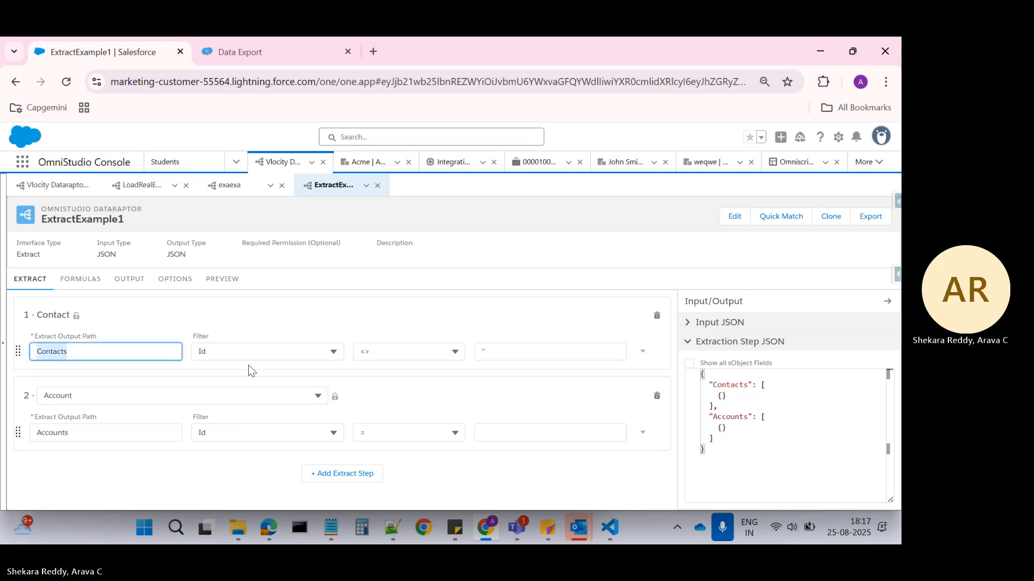
click(508, 435)
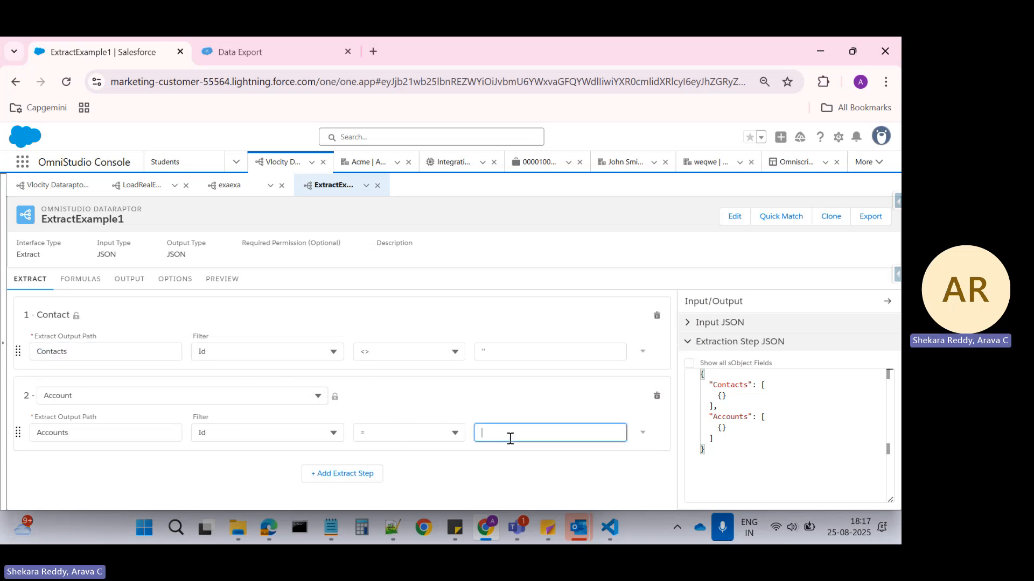
key(ctrl+v)
text(:Account)
click(550, 475)
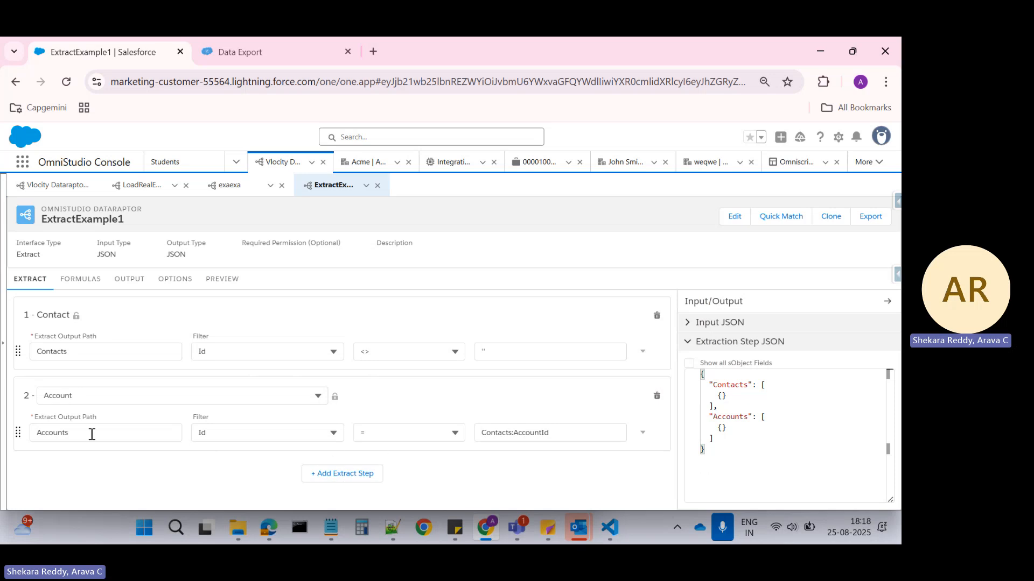
Change the extract JSON path of the Contacts:AccName output mapping to Accounts:Name.
click(58, 435)
double_click(58, 435)
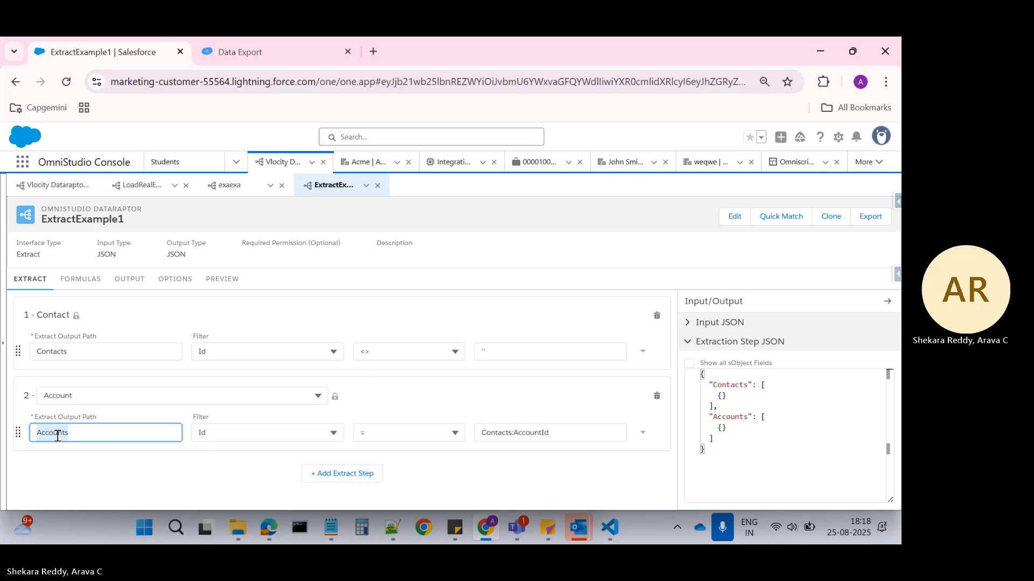
click(135, 285)
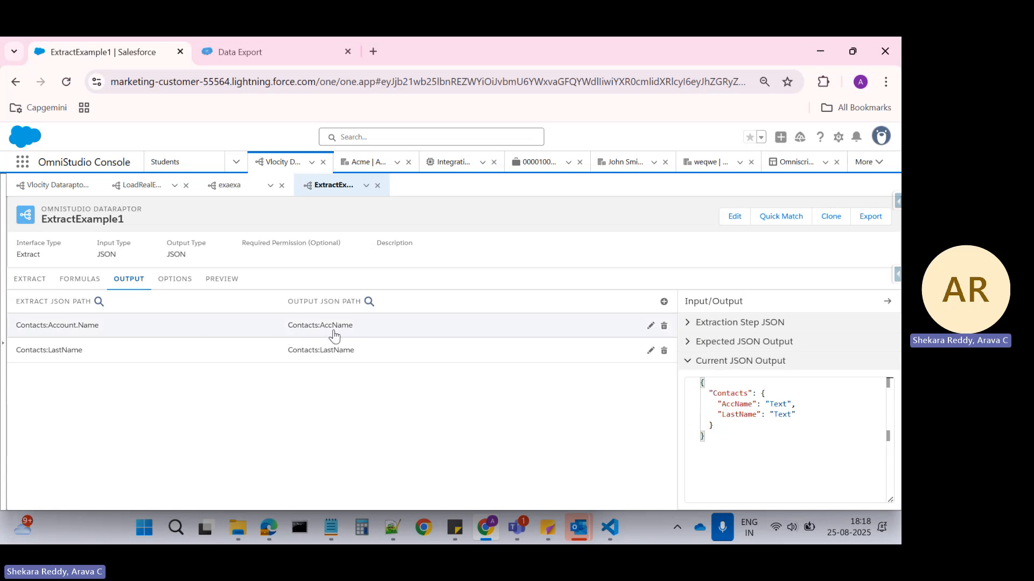
click(254, 335)
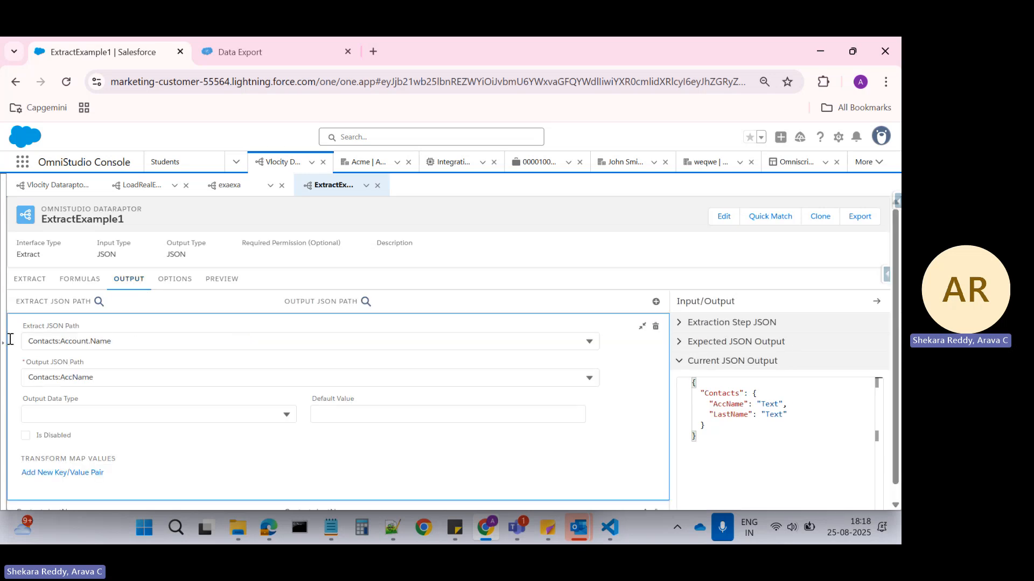
drag(117, 341, 10, 339)
text(Na)
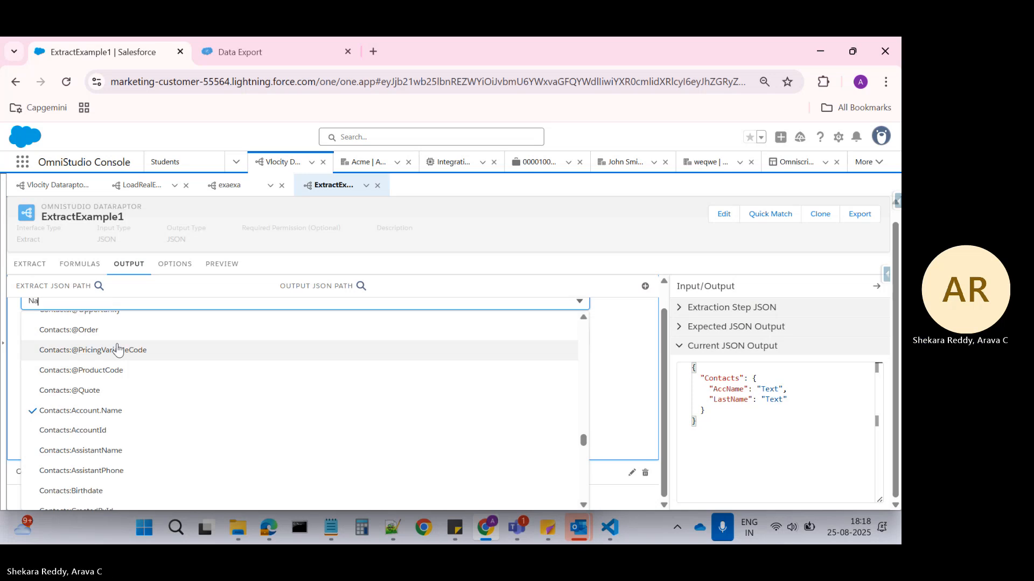
text(me)
click(78, 391)
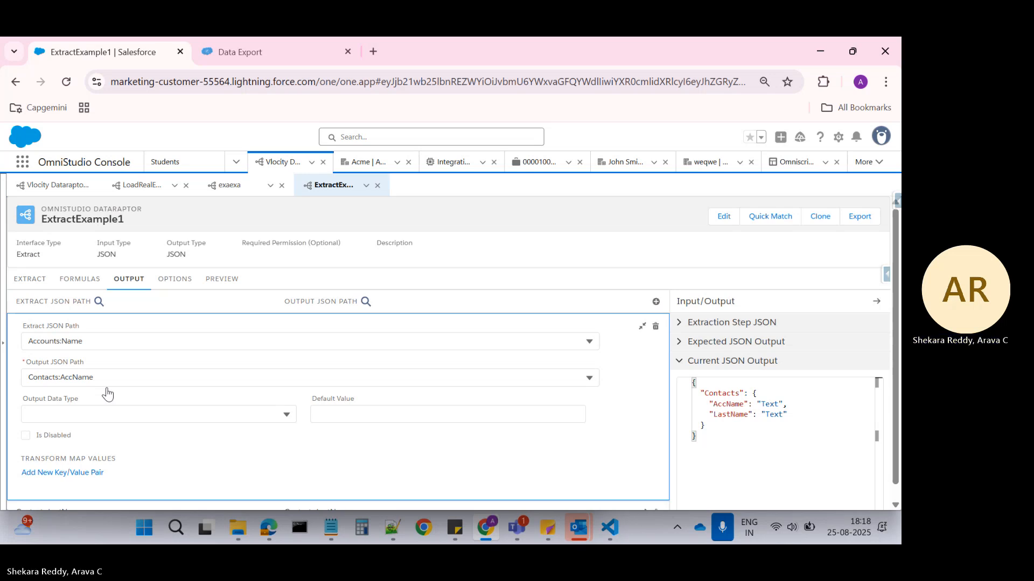
Execute the extract preview with the two extract steps and examine the AccName and LastName pairs throughout the response.
click(175, 280)
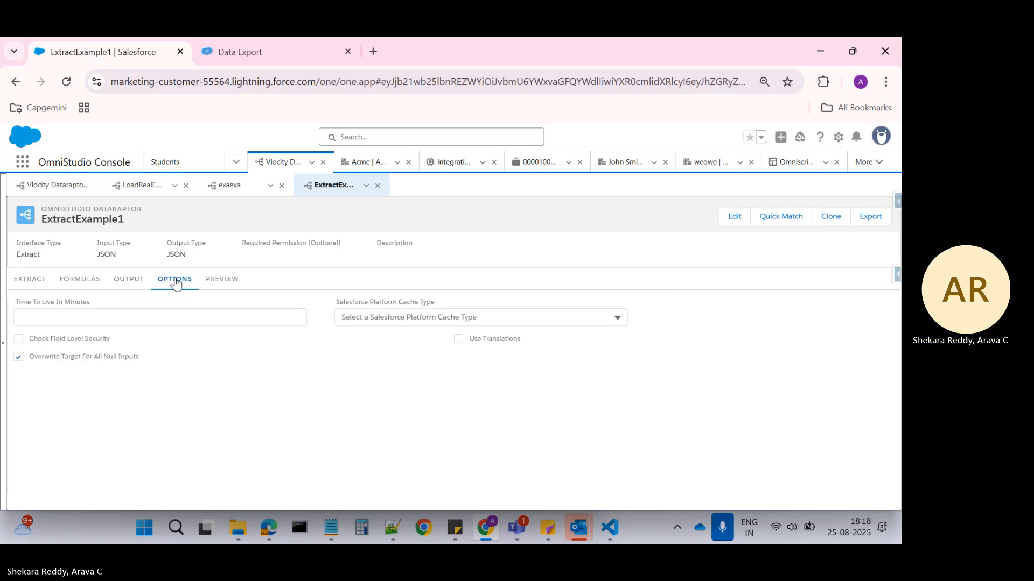
click(219, 280)
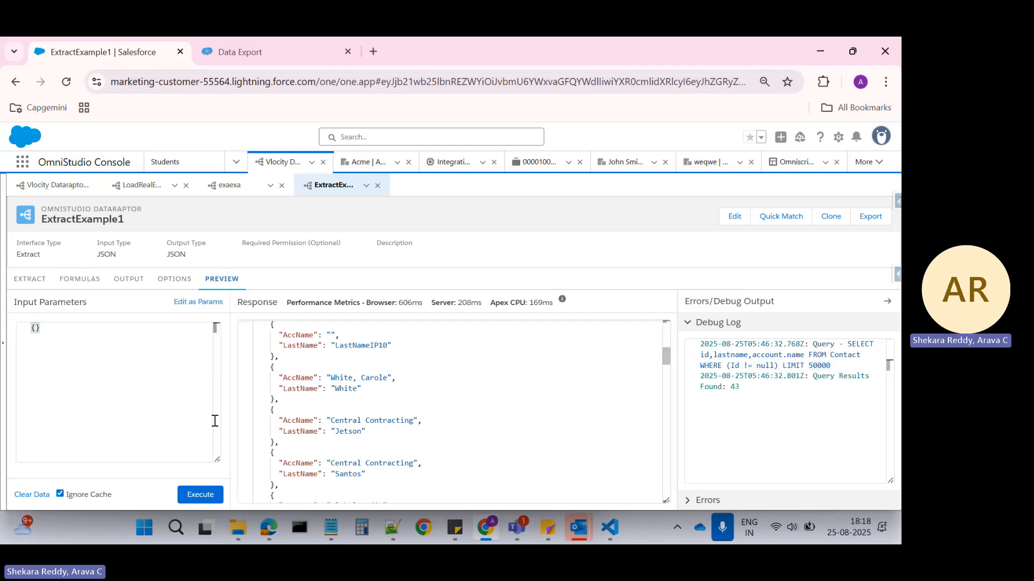
click(202, 493)
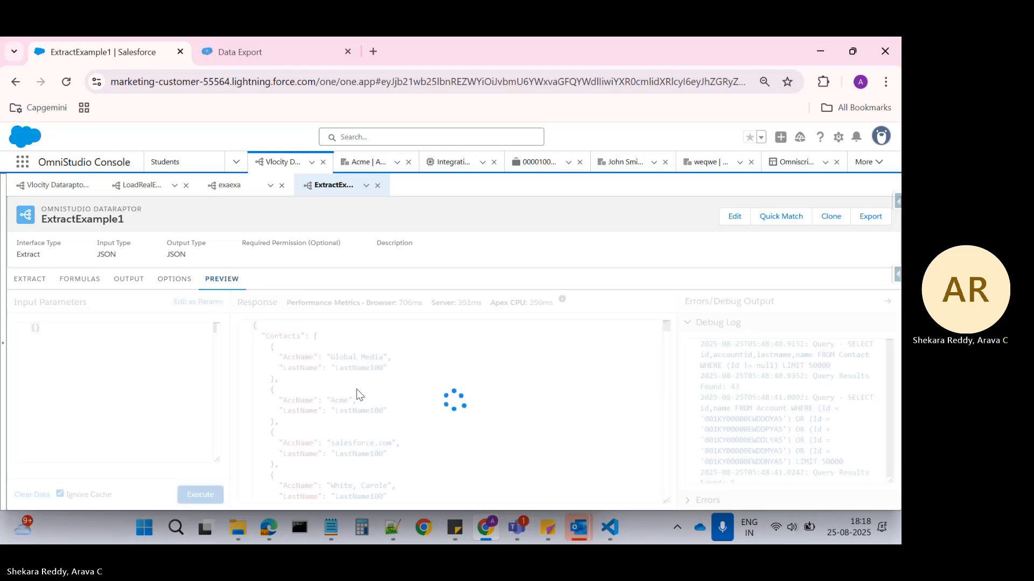
click(280, 335)
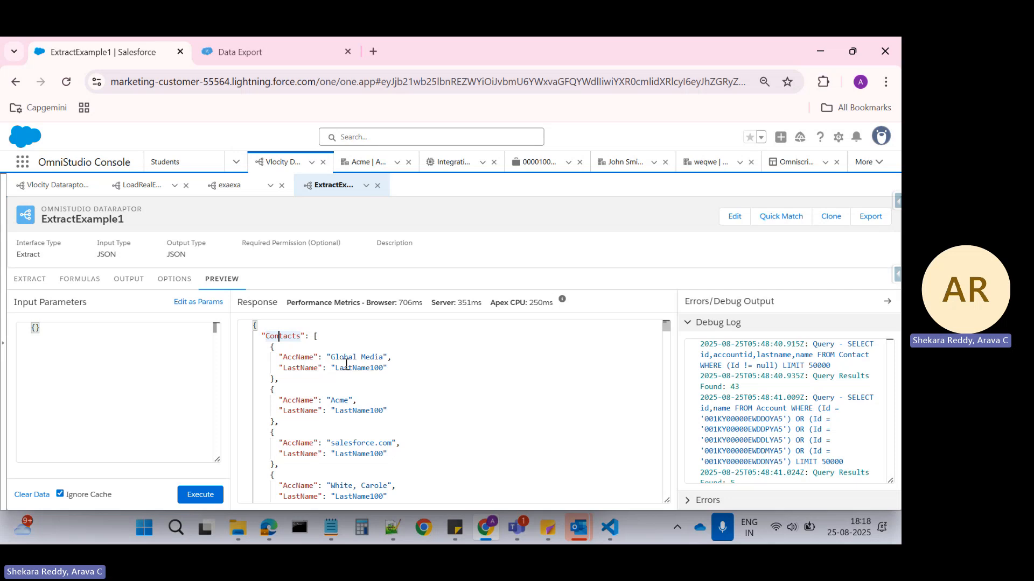
click(297, 356)
scroll(374, 358, down, 6)
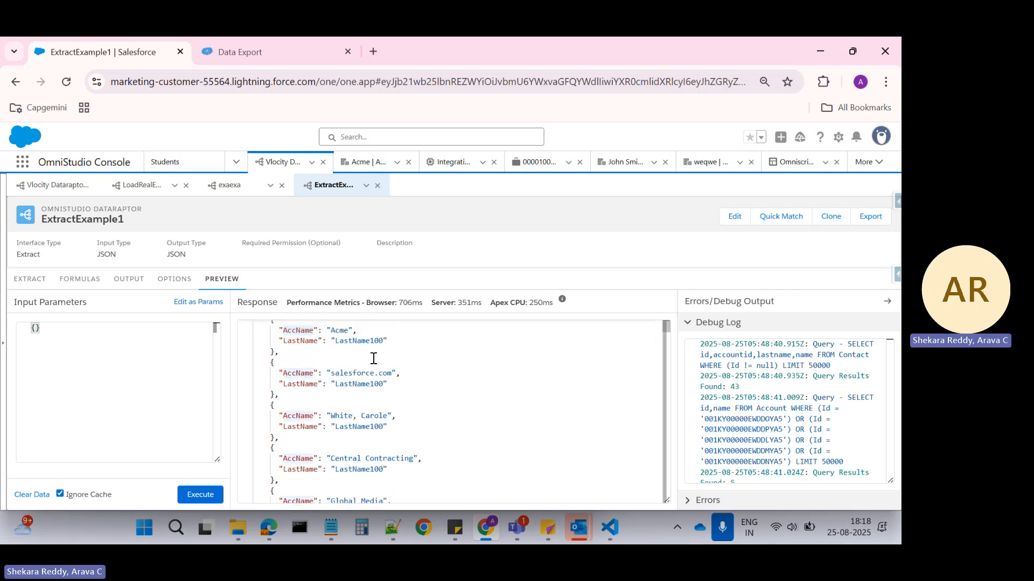
scroll(393, 381, down, 5)
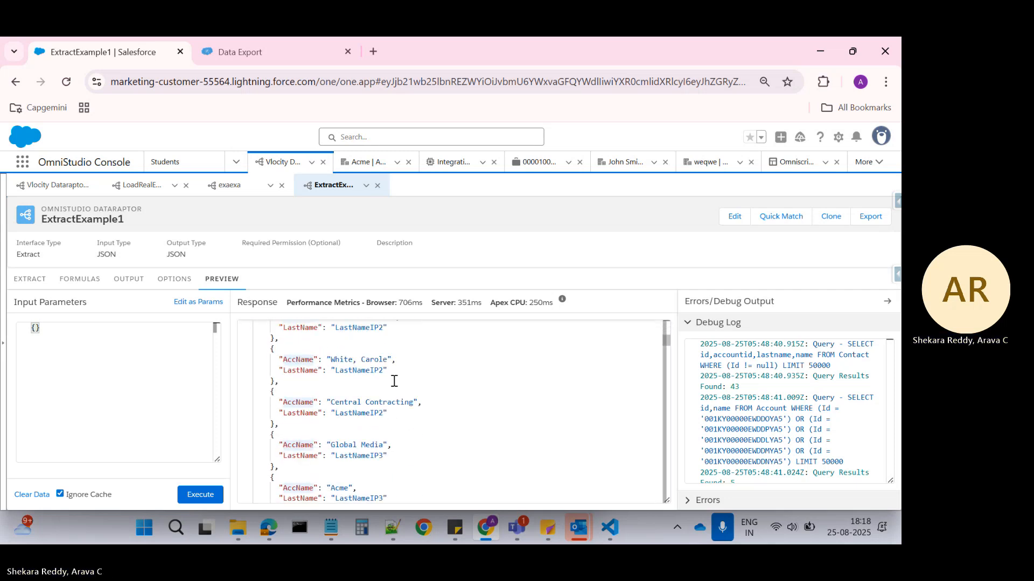
scroll(395, 385, down, 5)
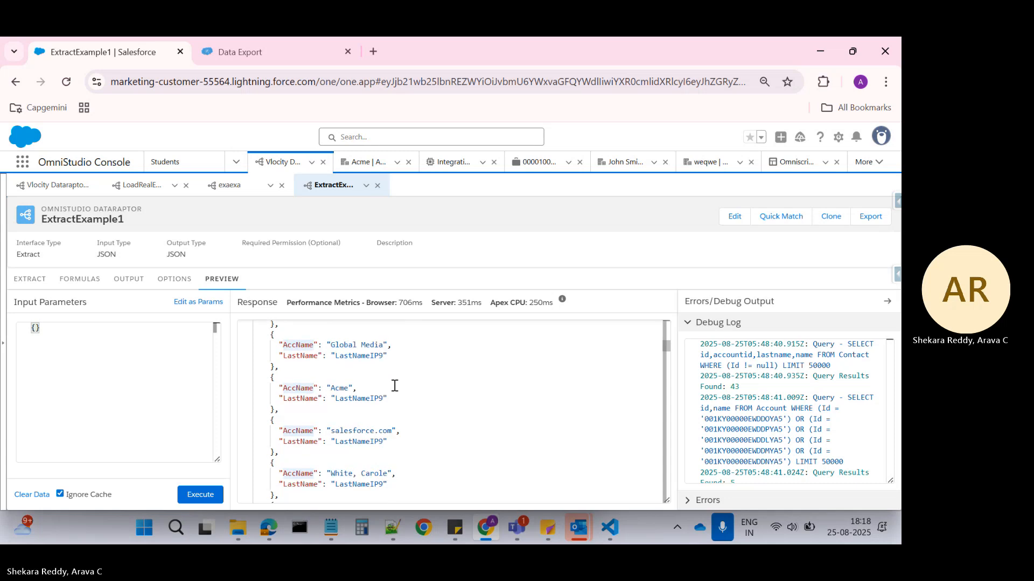
scroll(395, 385, down, 5)
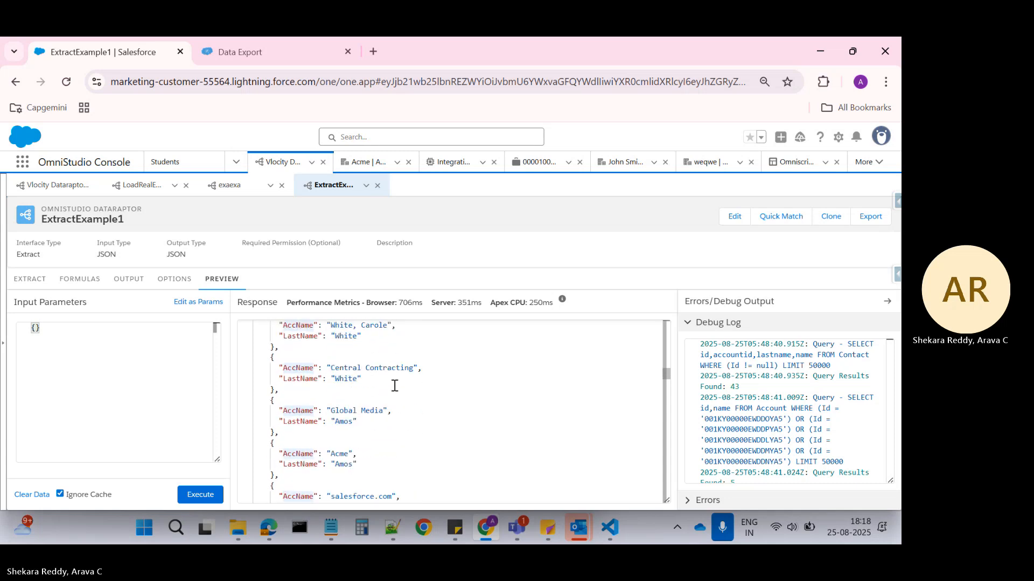
scroll(395, 395, down, 1)
Copy the full preview response and paste it into a new document in Notepad++.
click(409, 429)
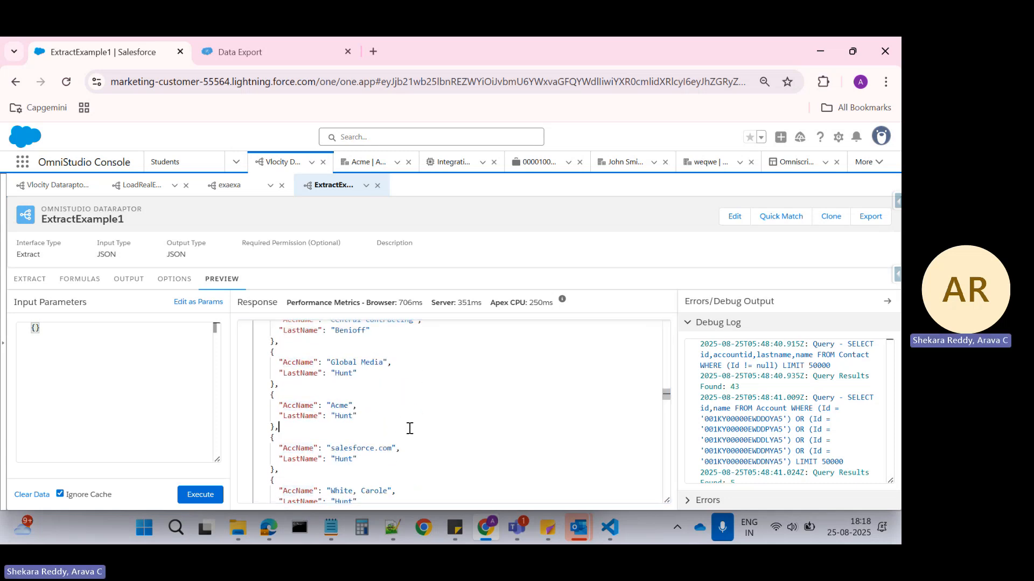
key(ctrl+a)
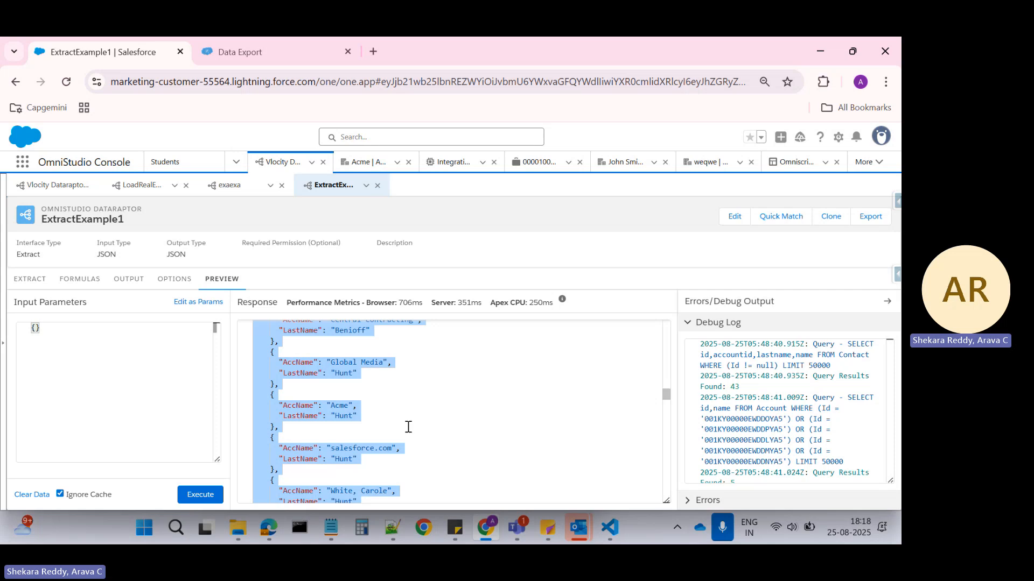
key(alt+Tab)
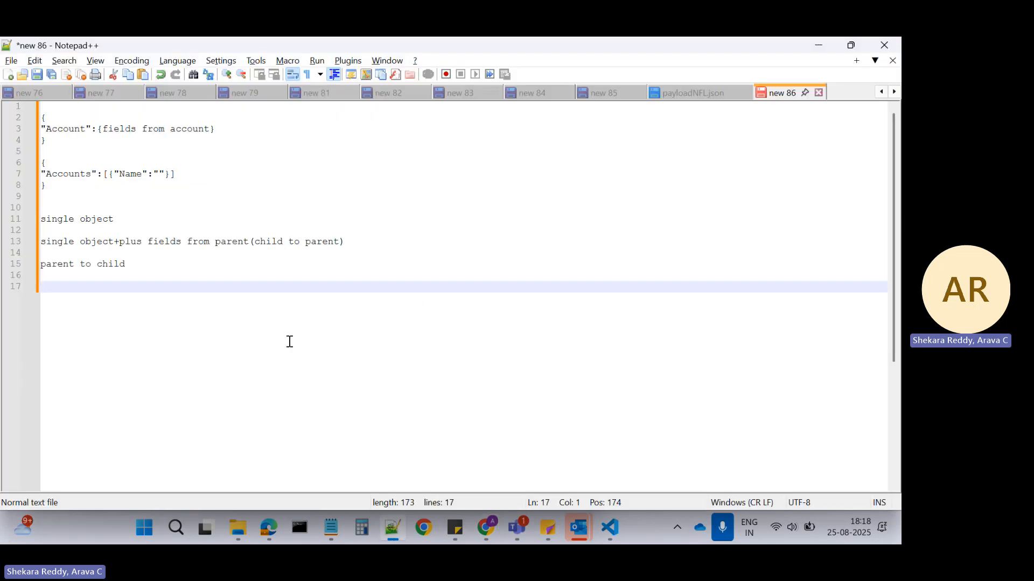
key(ctrl+n)
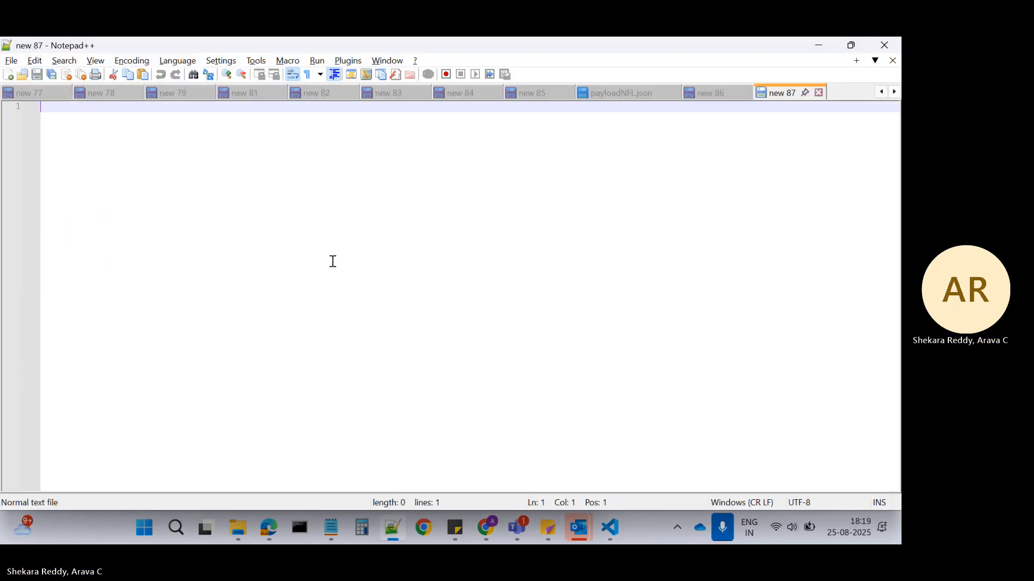
key(ctrl+v)
Examine the pasted Contacts array from its beginning for how account names pair with each last name.
scroll(333, 261, down, 15)
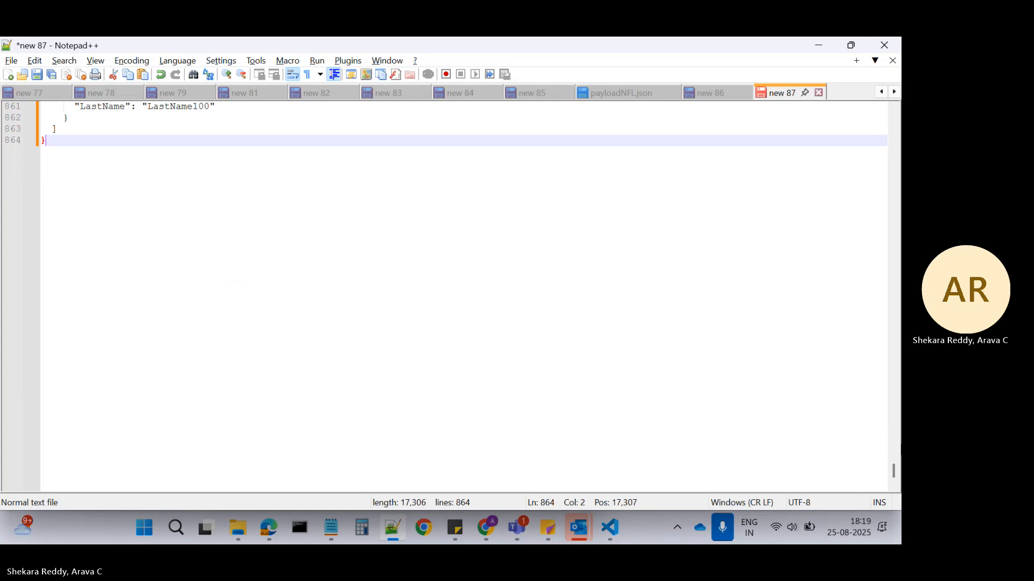
drag(893, 471, 888, 118)
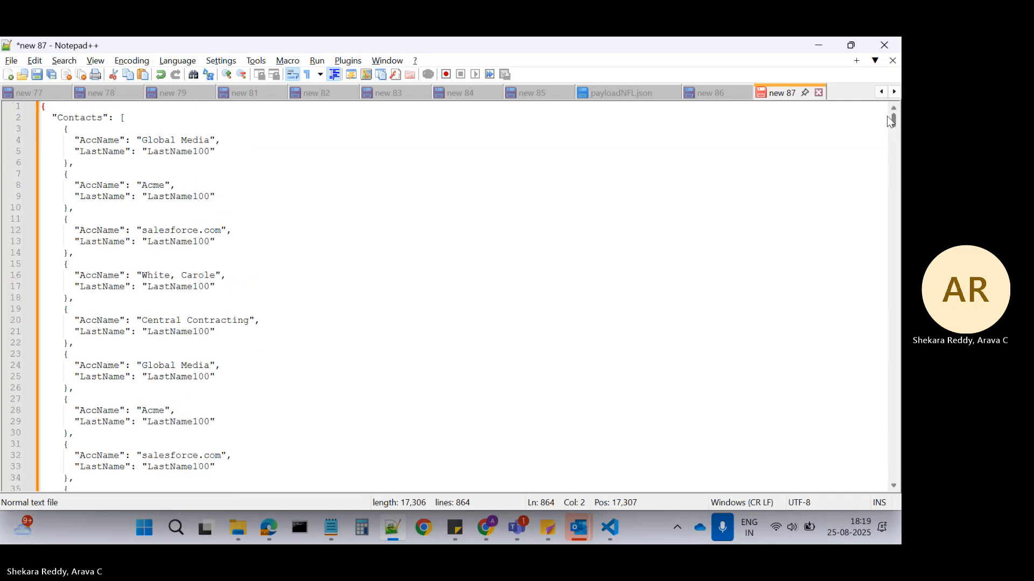
click(99, 117)
scroll(321, 281, down, 20)
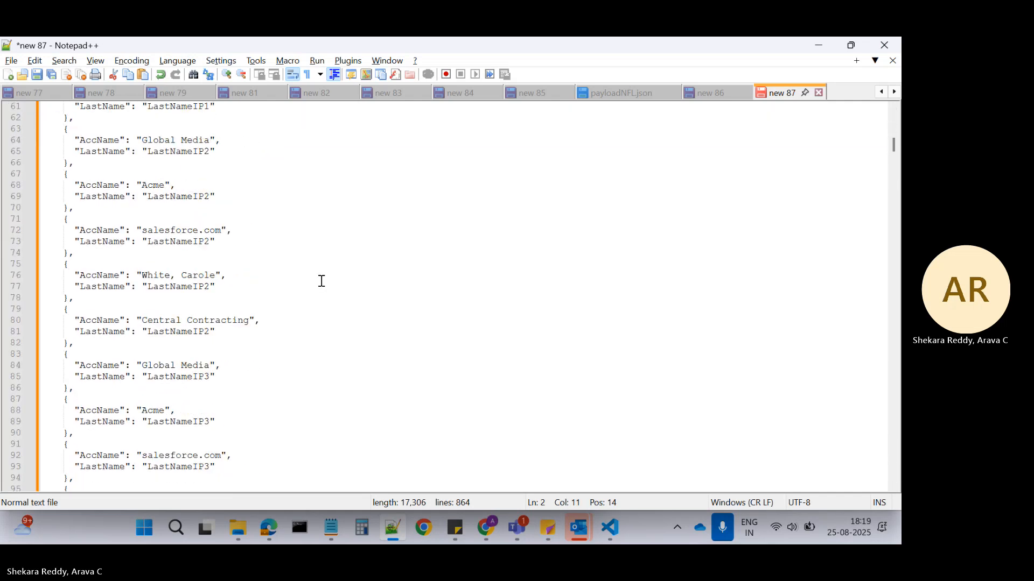
scroll(321, 281, down, 20)
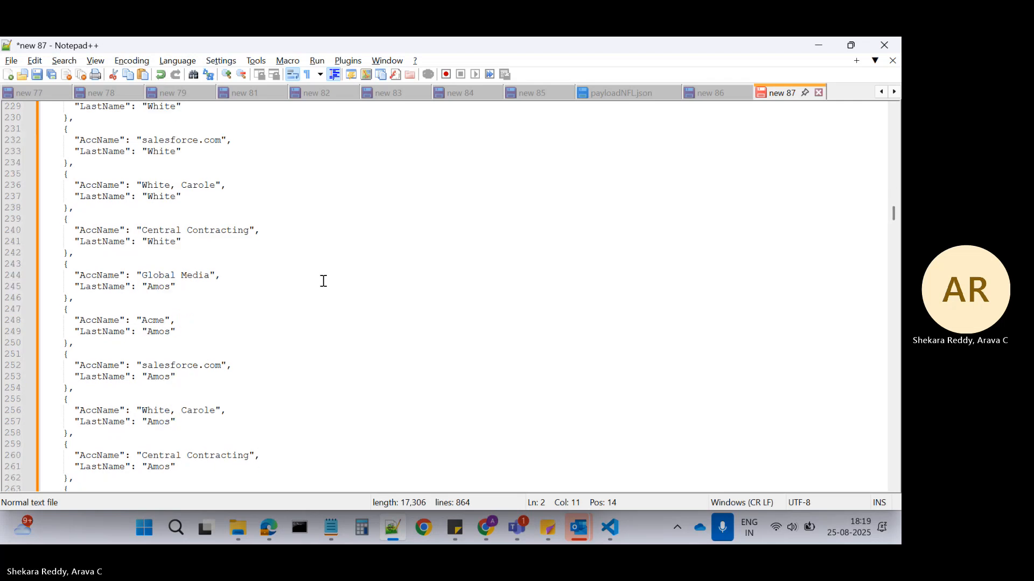
scroll(323, 281, down, 20)
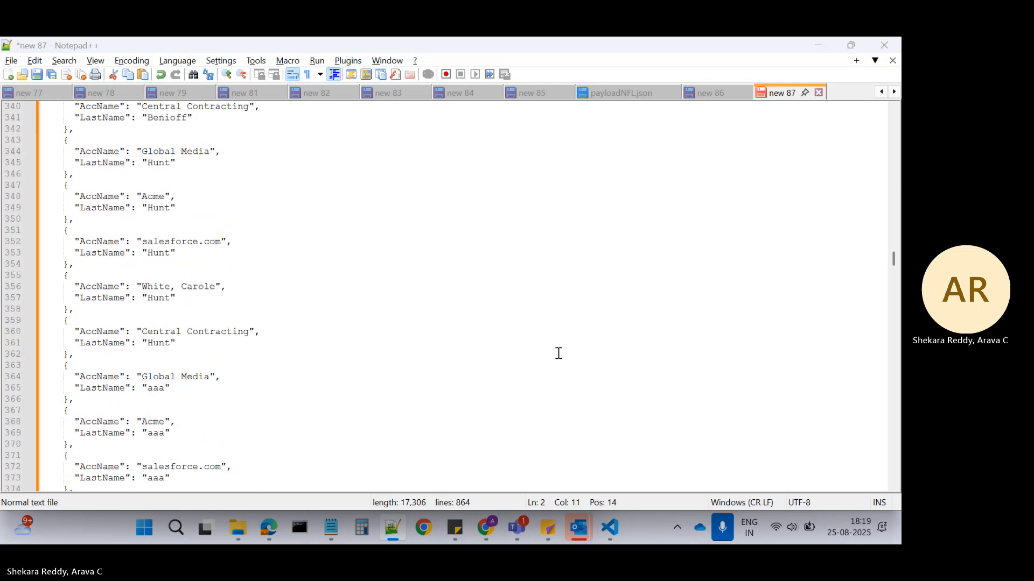
Switch to the Salesforce preview and compare the Contact and Account queries in the debug log with the two extract steps.
key(alt+Tab)
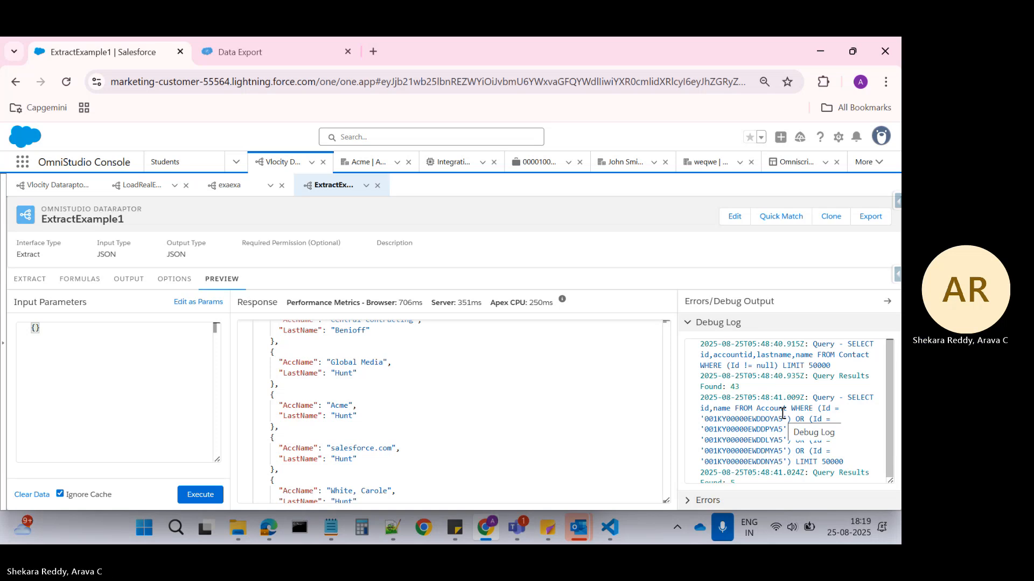
double_click(864, 399)
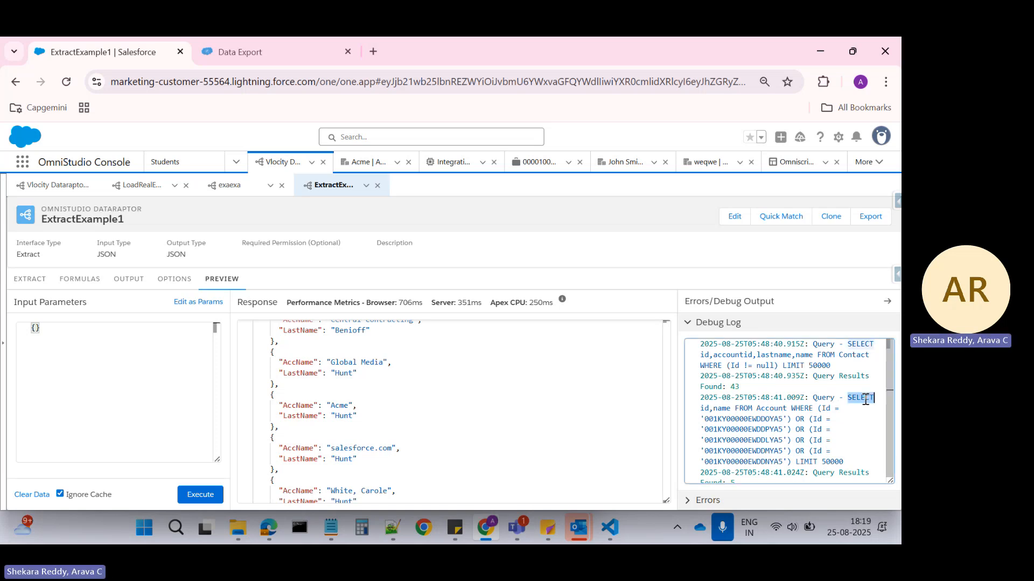
scroll(788, 417, down, 1)
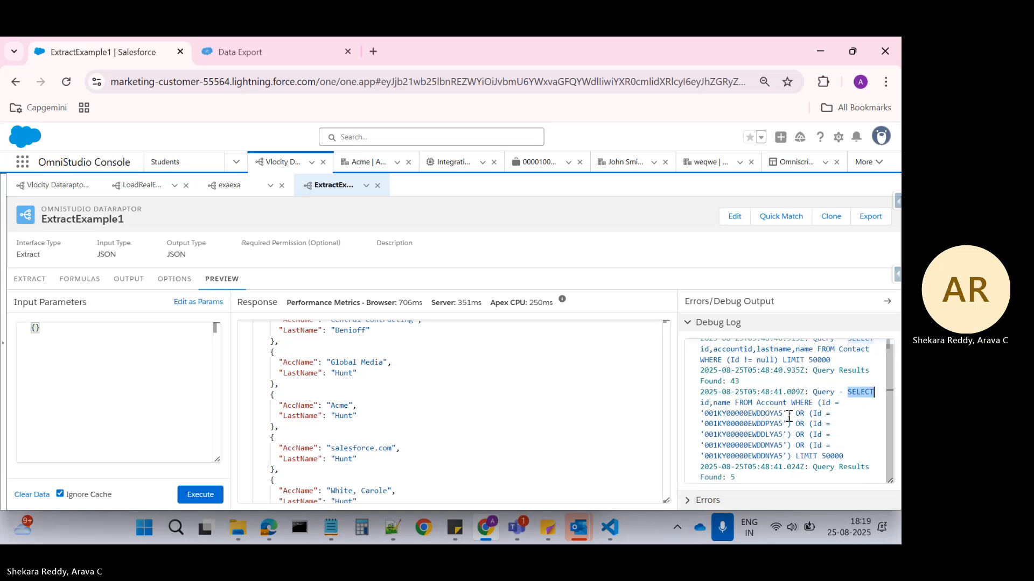
scroll(789, 418, up, 1)
scroll(786, 416, down, 1)
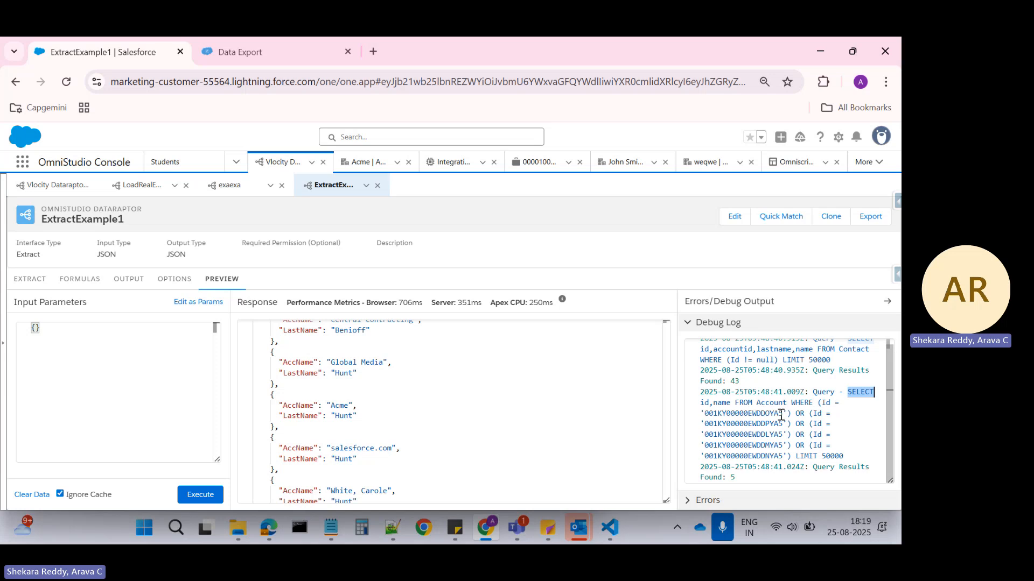
scroll(775, 413, up, 1)
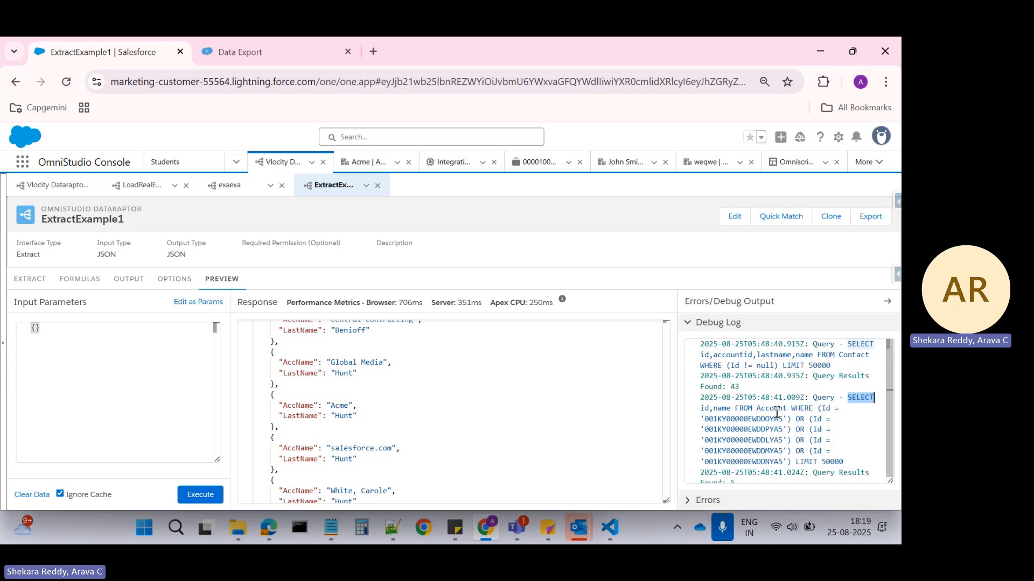
click(30, 279)
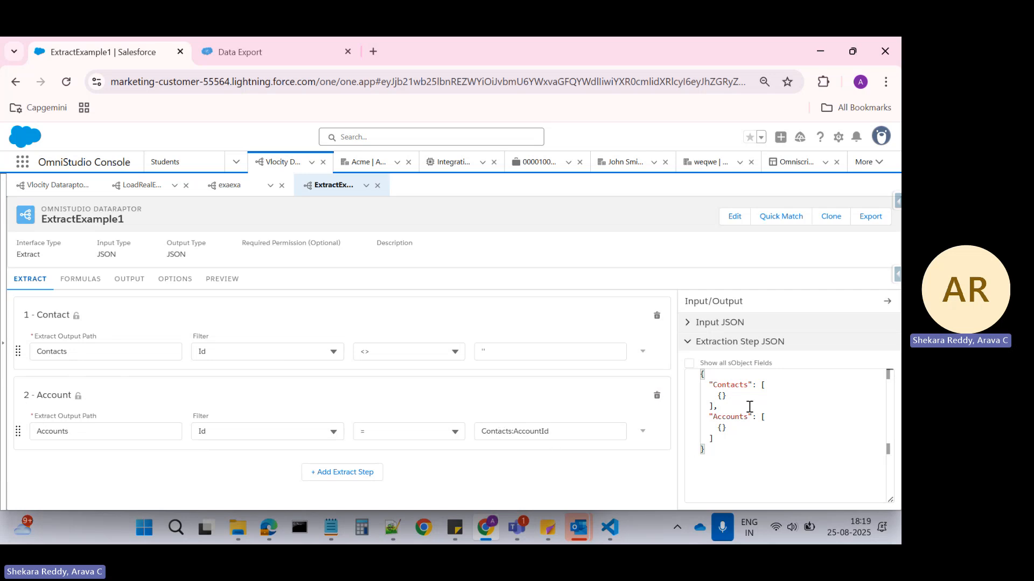
click(217, 284)
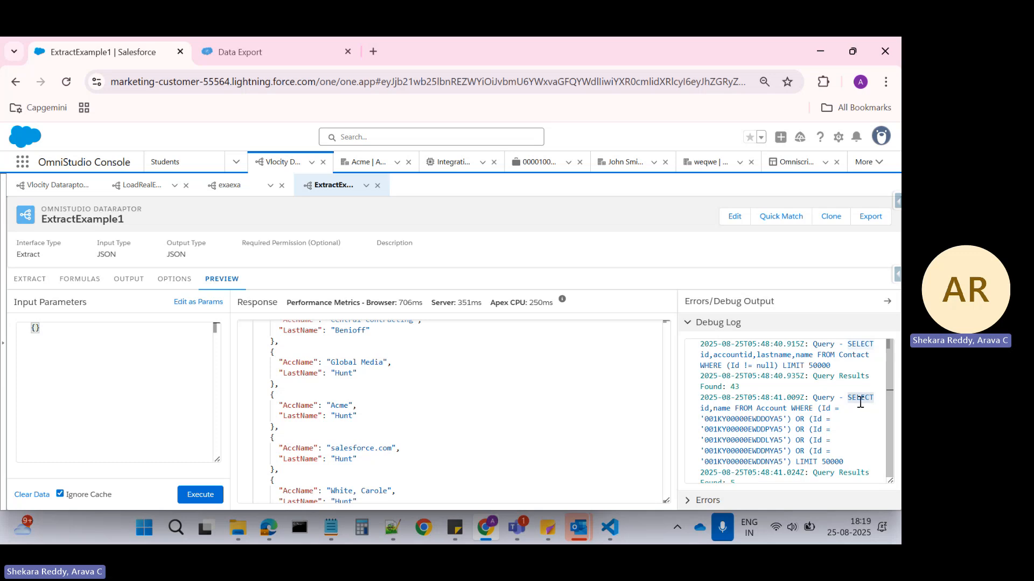
Examine the Id conditions and limit of the Account query in the debug log, and check the preview's error output.
click(759, 419)
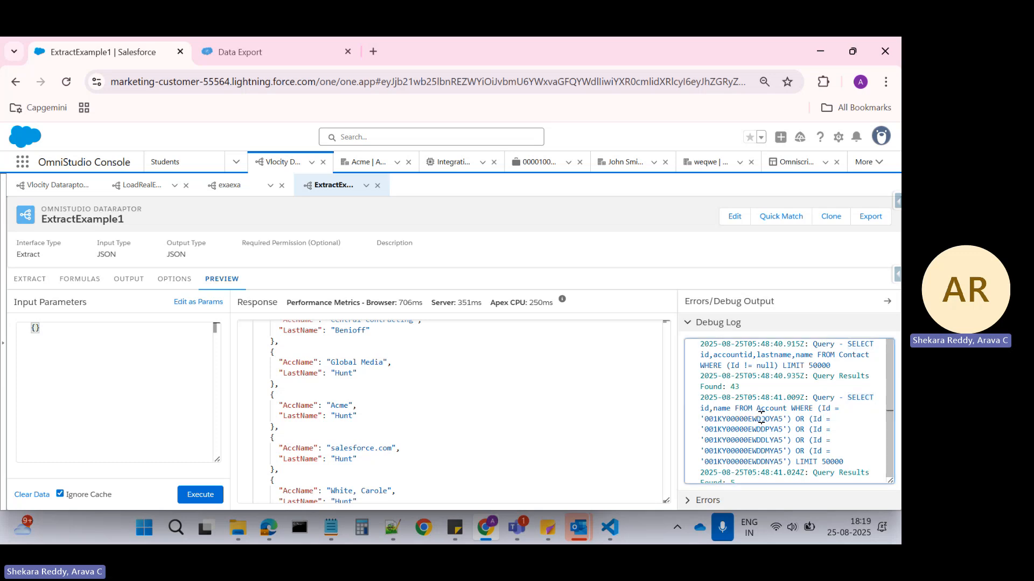
click(752, 429)
click(744, 438)
scroll(772, 432, down, 1)
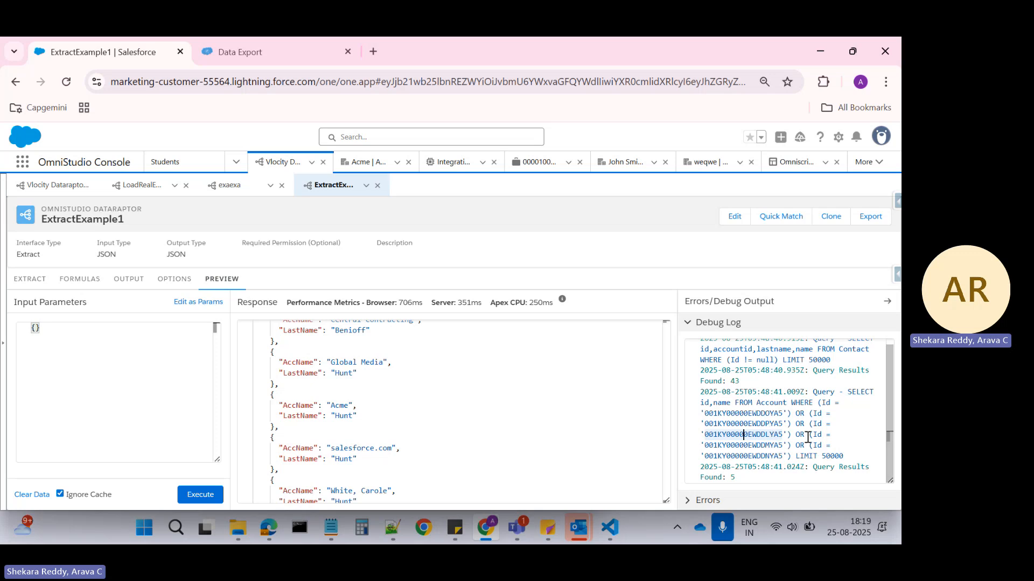
click(795, 456)
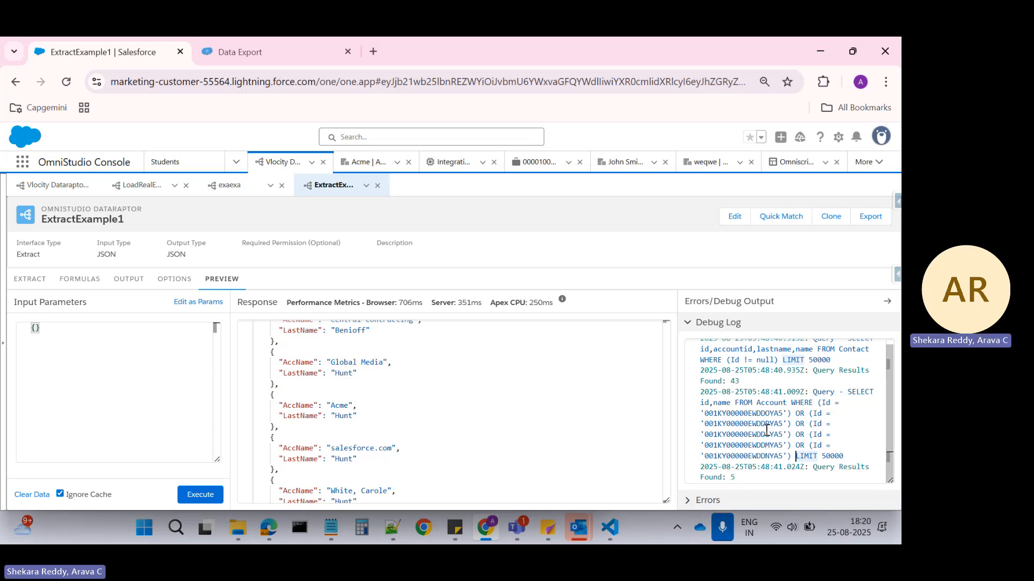
scroll(730, 469, up, 1)
click(689, 499)
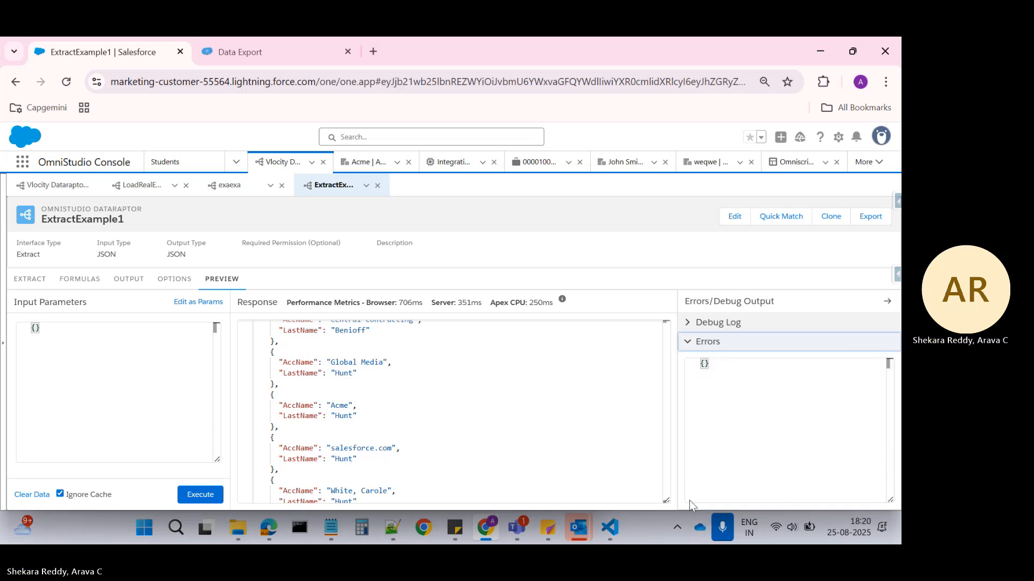
click(688, 322)
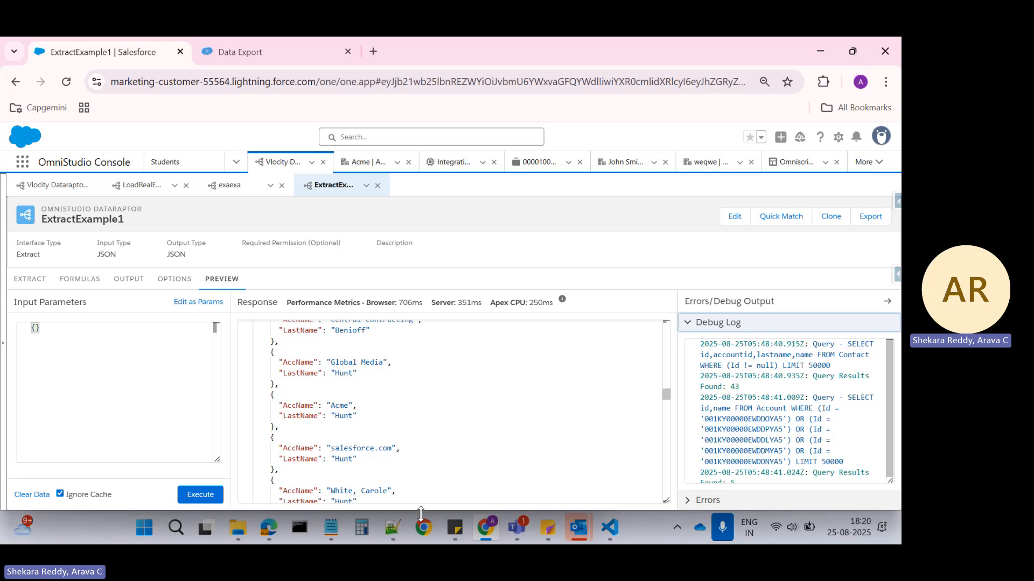
Compare the first Contacts records in the Notepad++ document with the Contact and Account extract steps in Salesforce.
click(396, 535)
scroll(194, 265, down, 20)
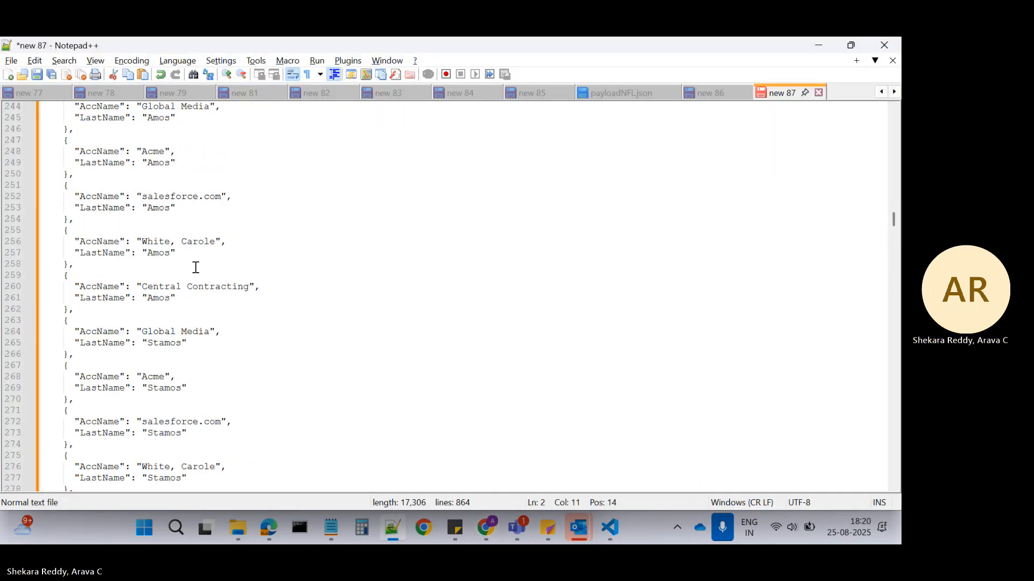
drag(893, 211, 890, 110)
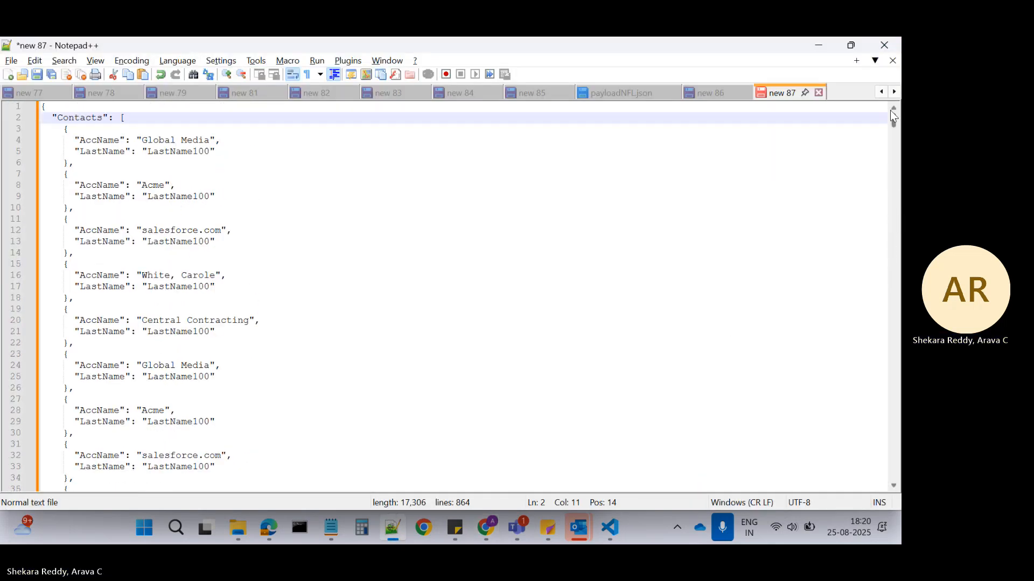
click(74, 131)
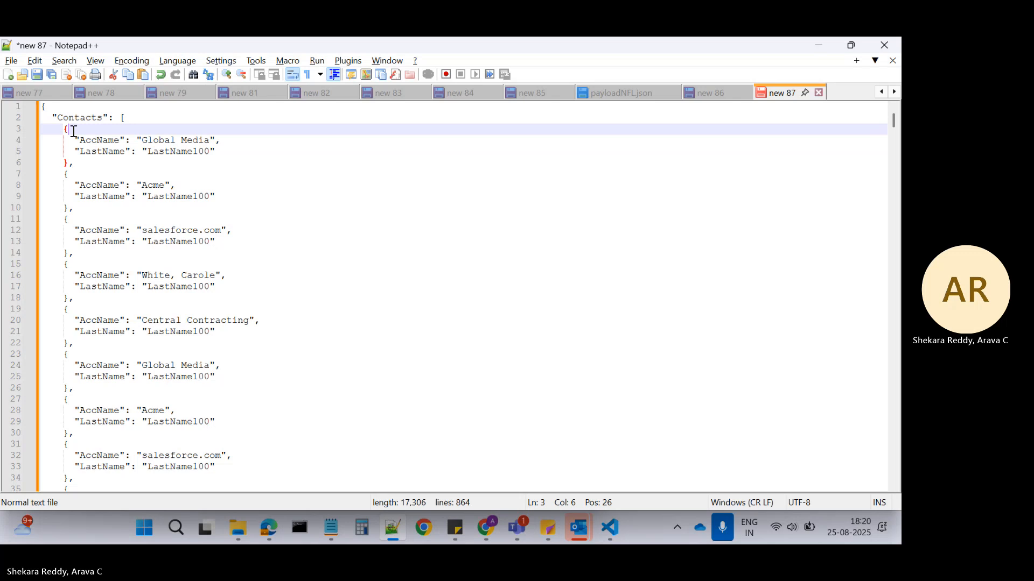
click(114, 151)
click(166, 153)
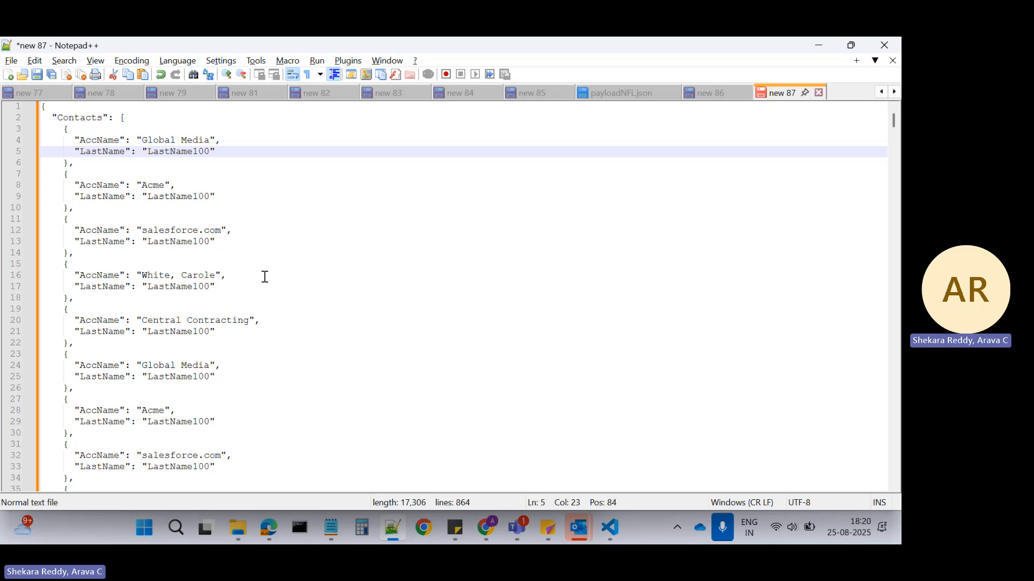
key(alt+Tab)
click(30, 278)
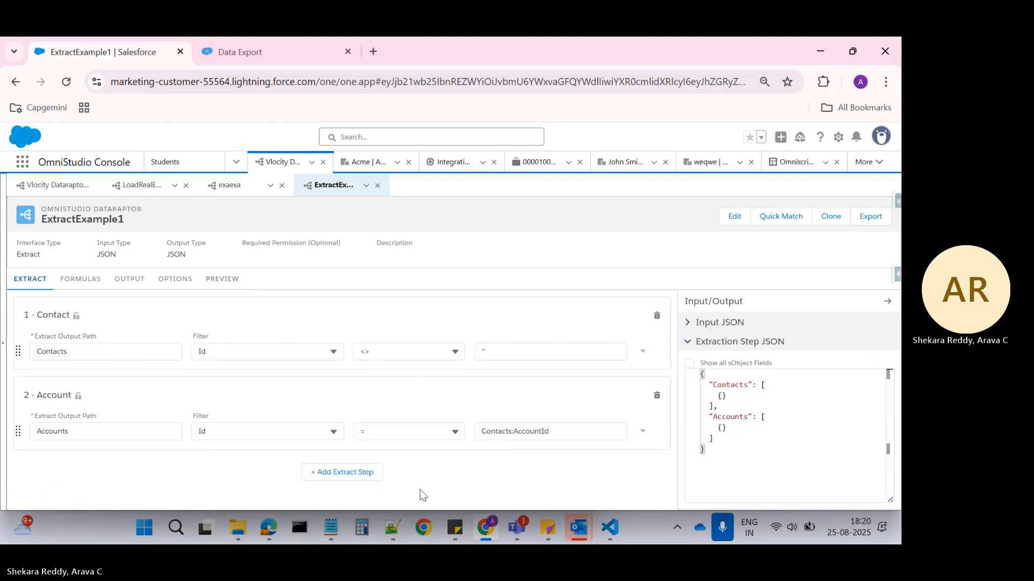
Insert blank lines above the pasted JSON in Notepad++ and write the note line "contact--10" there.
click(392, 527)
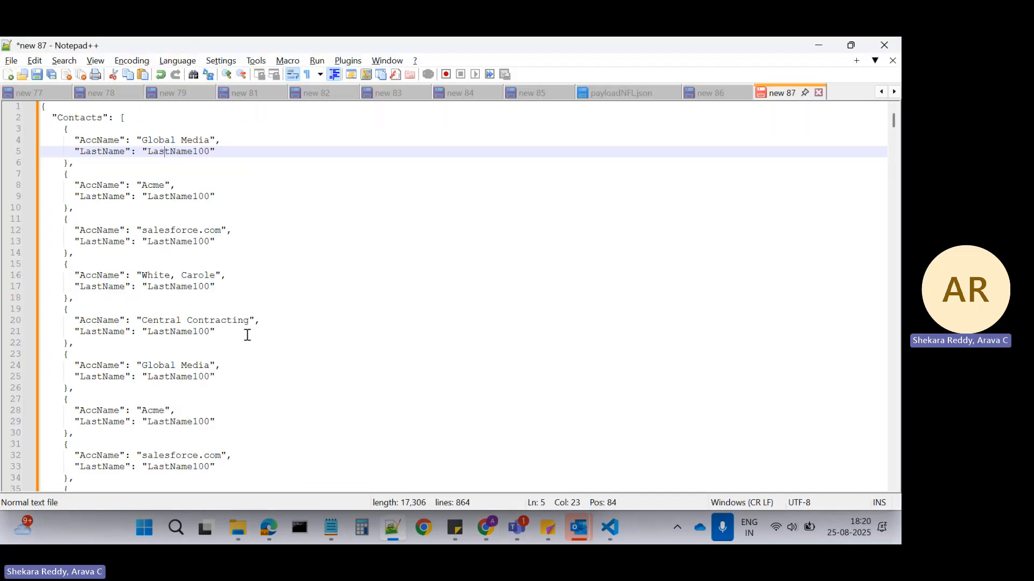
click(44, 109)
key(Return)
key(Return)
key(Return)
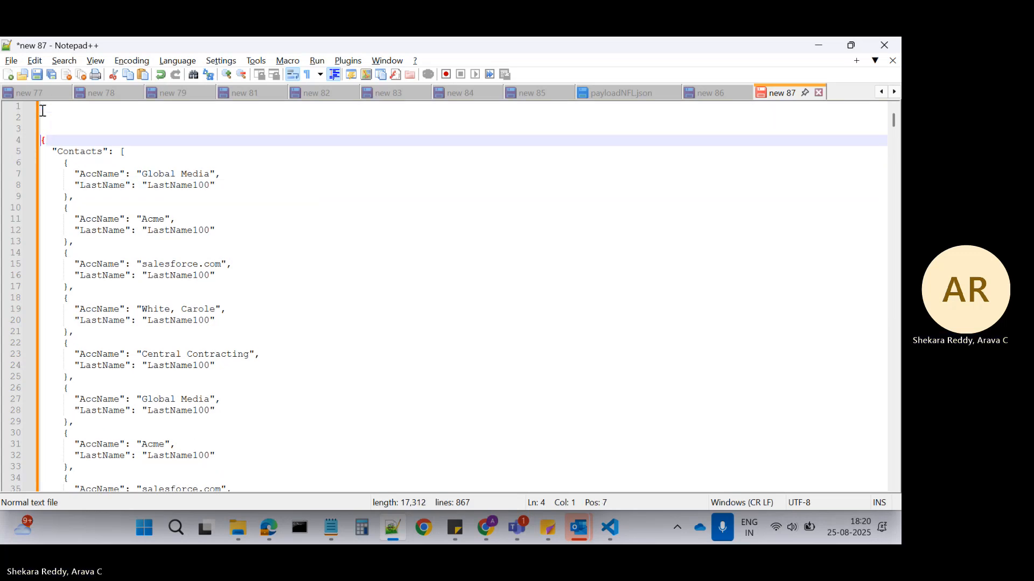
key(Return)
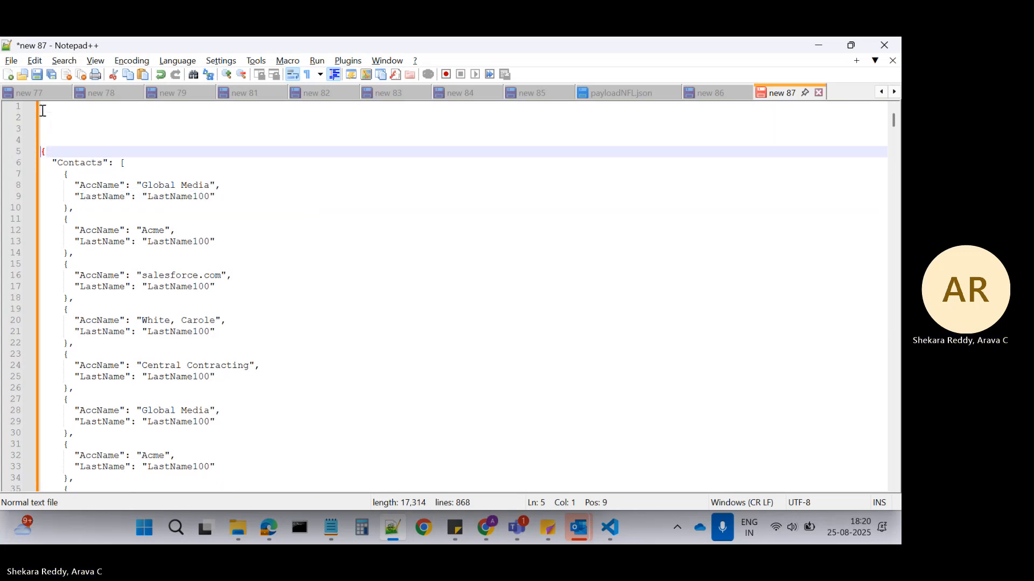
click(44, 121)
text(c)
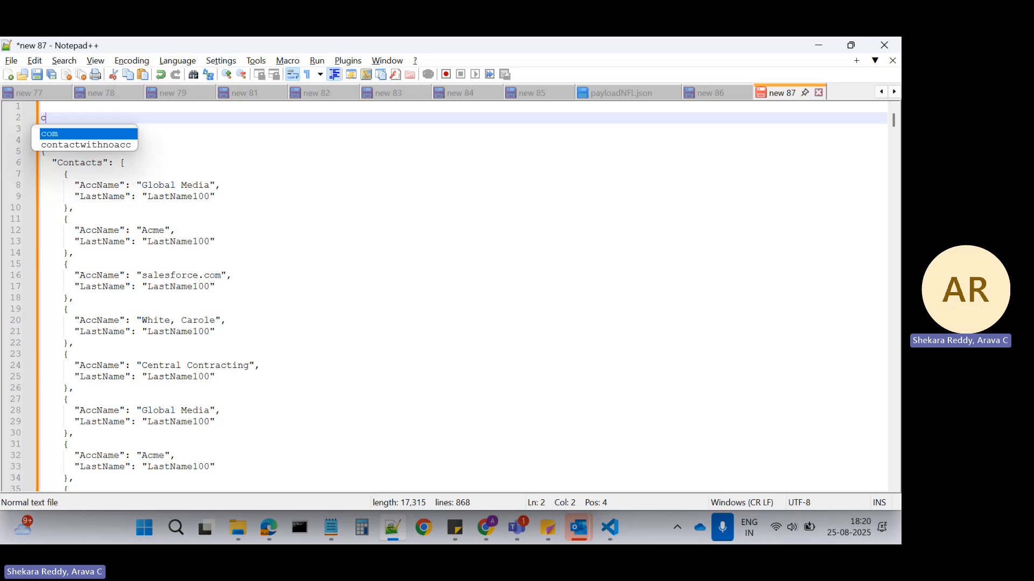
text(ontact-)
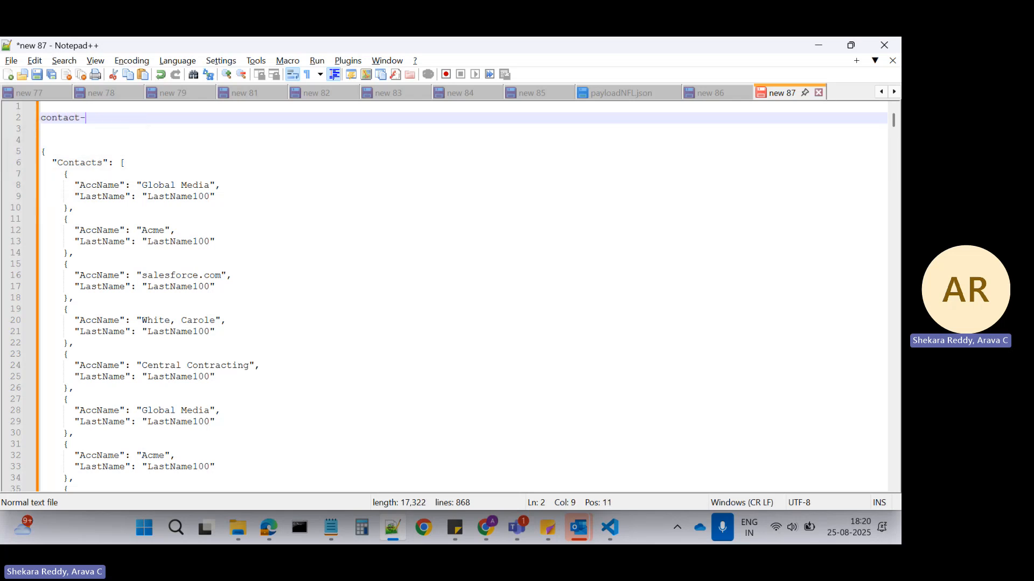
text(-10)
key(Return)
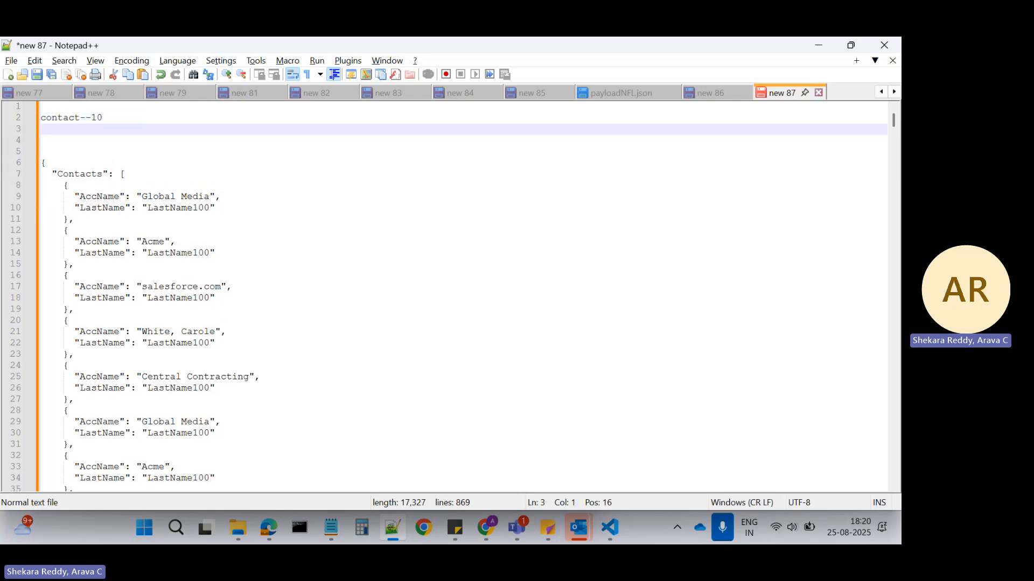
Add the note line "Account--5" directly under the contact note.
text(Account--5)
click(56, 118)
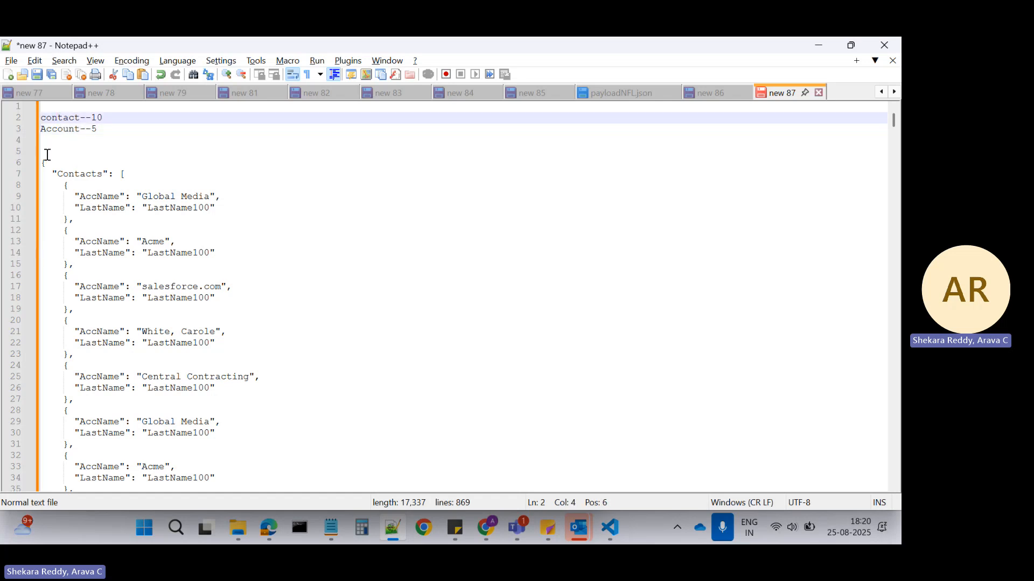
click(102, 129)
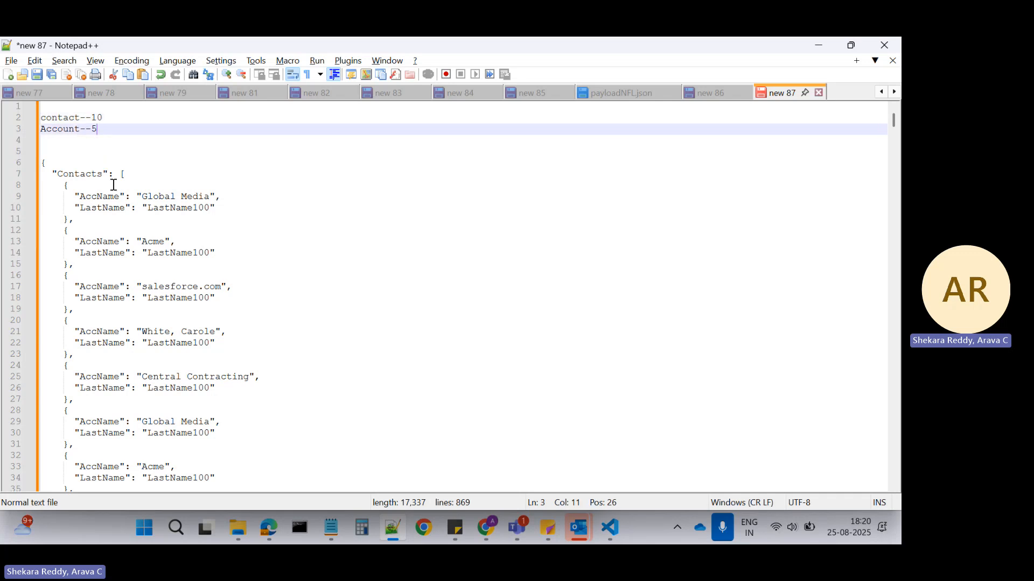
Highlight all occurrences of LastName100 and examine which account names are paired with it.
double_click(173, 208)
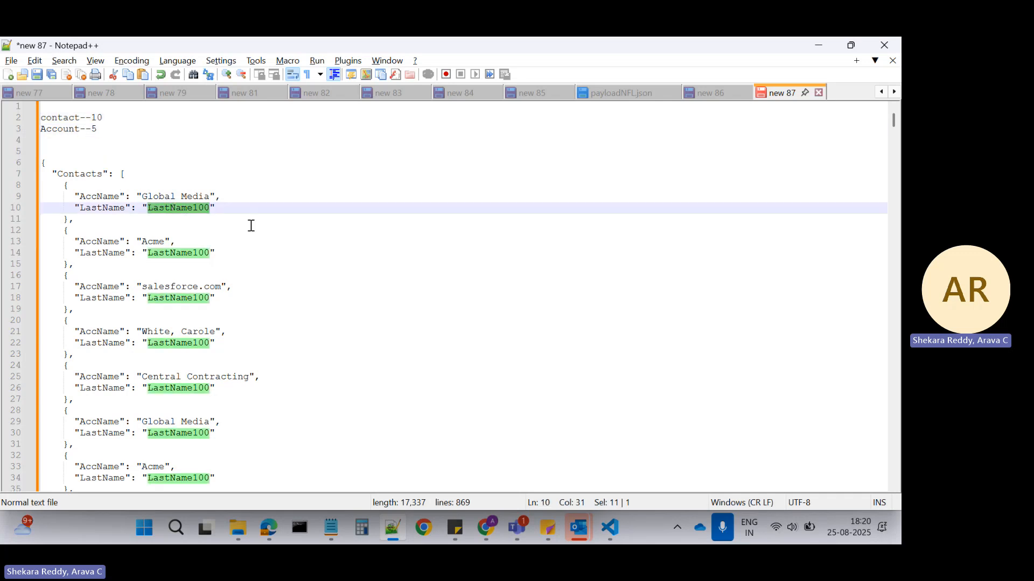
scroll(251, 226, down, 8)
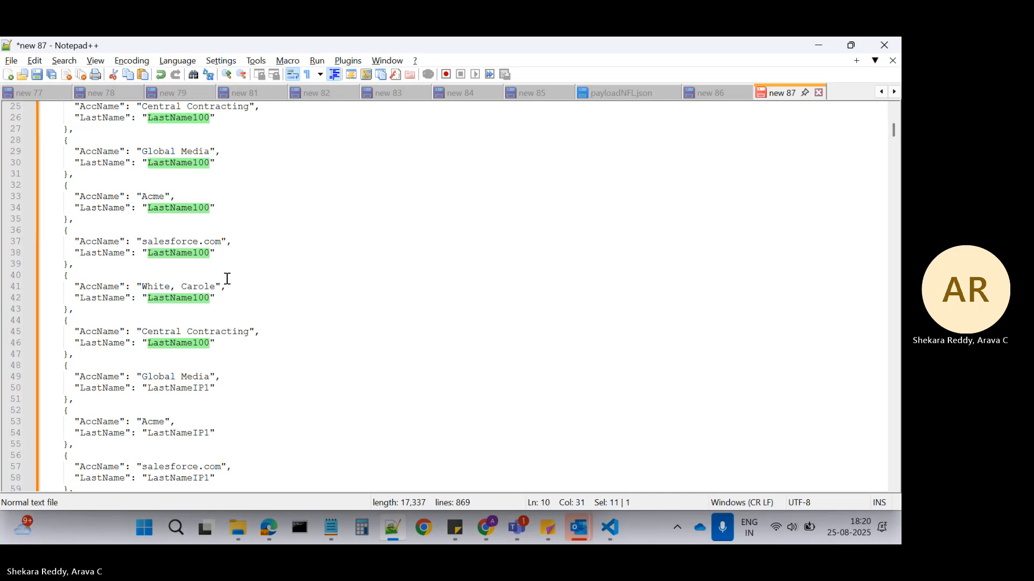
scroll(161, 323, up, 7)
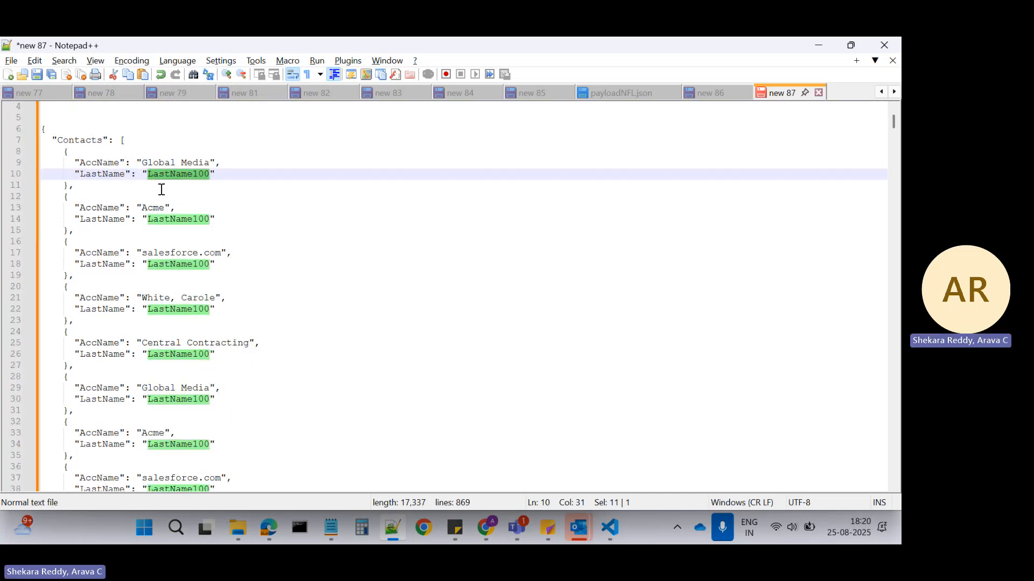
scroll(183, 194, down, 3)
scroll(175, 197, down, 6)
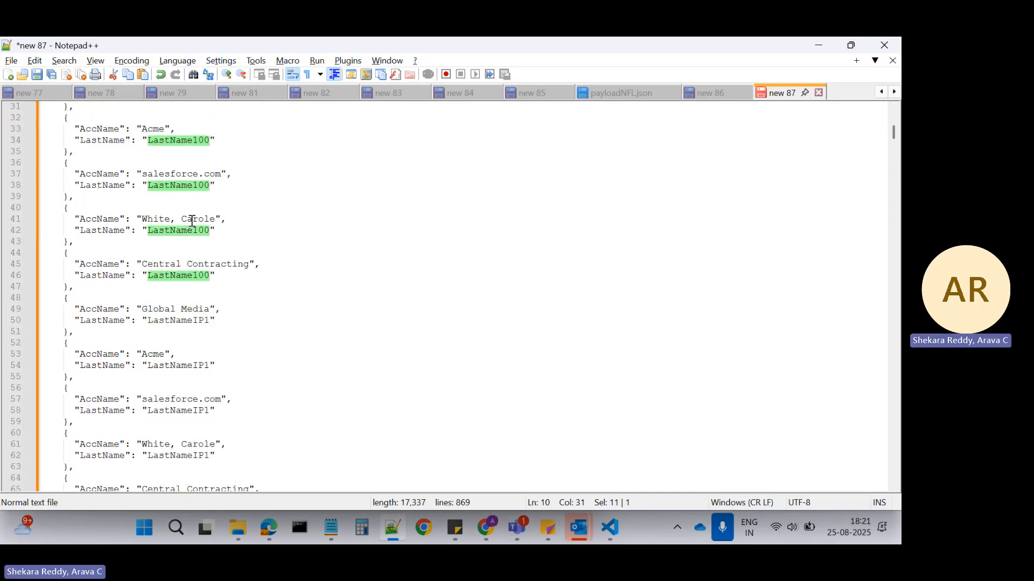
Highlight all occurrences of LastNameIP1, examine the account pairings there and in the following records, and return to the Salesforce extract steps.
double_click(170, 321)
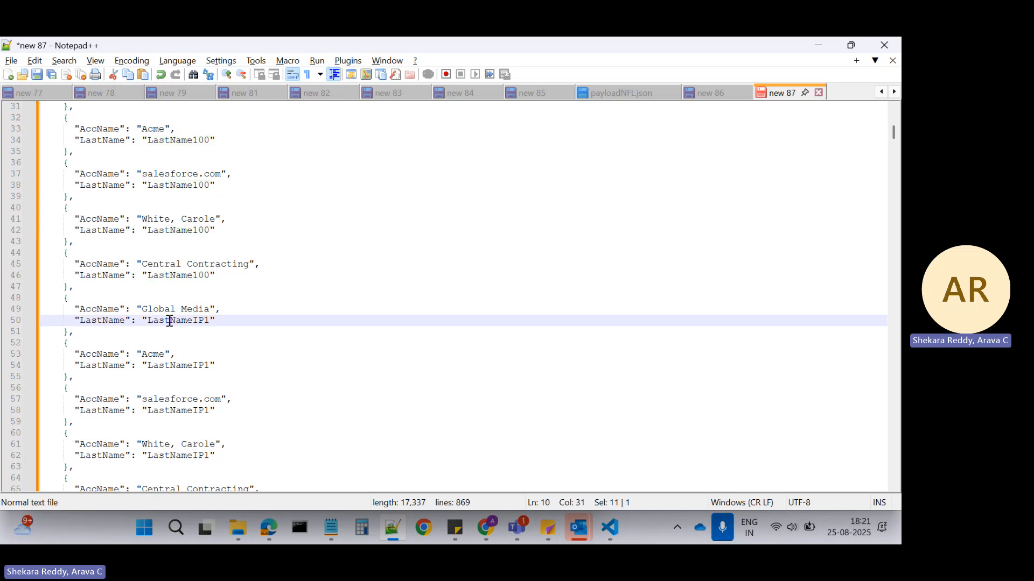
scroll(231, 307, down, 2)
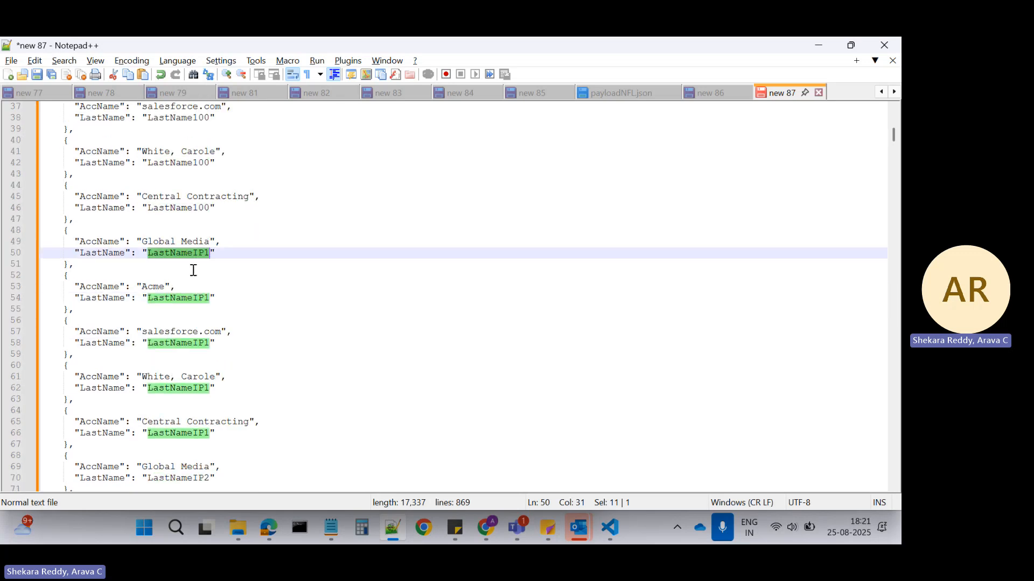
scroll(183, 302, down, 2)
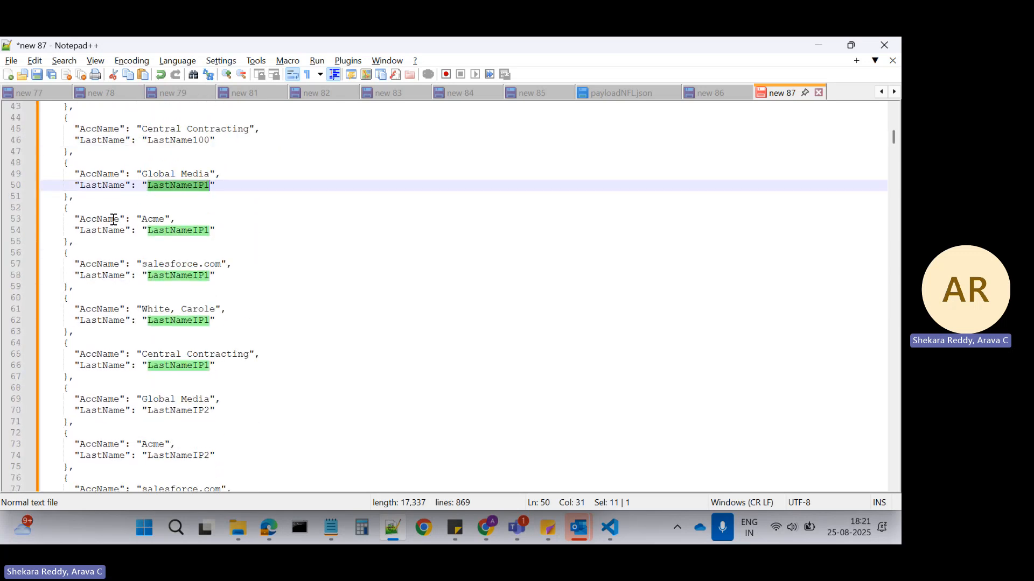
scroll(151, 274, down, 1)
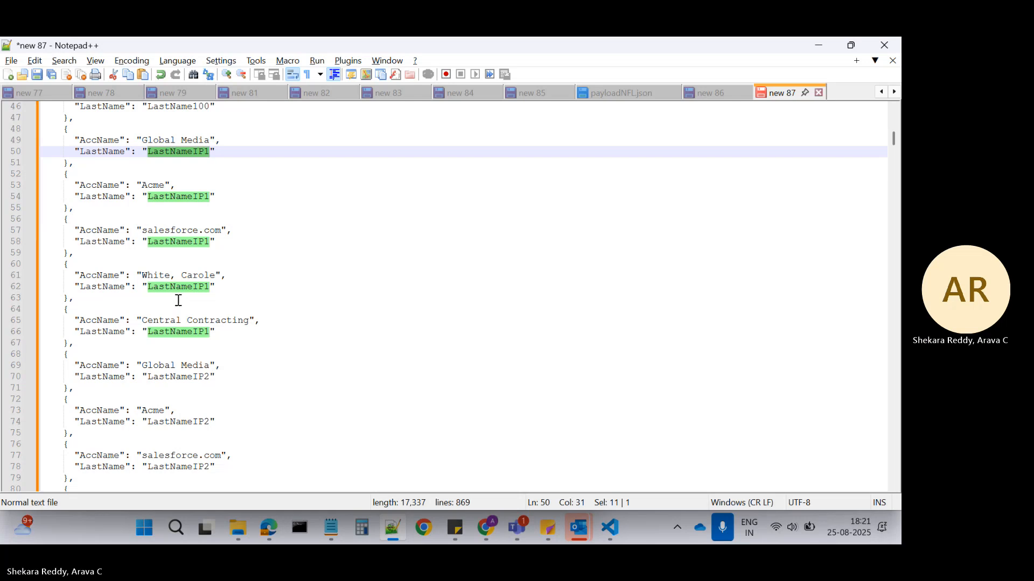
scroll(178, 299, up, 2)
scroll(183, 295, down, 9)
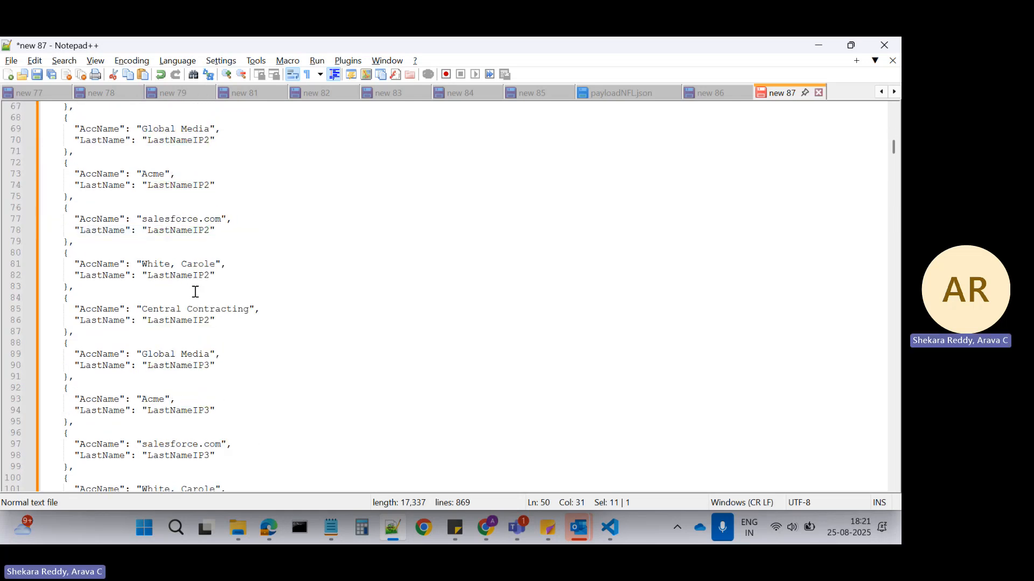
key(alt+Tab)
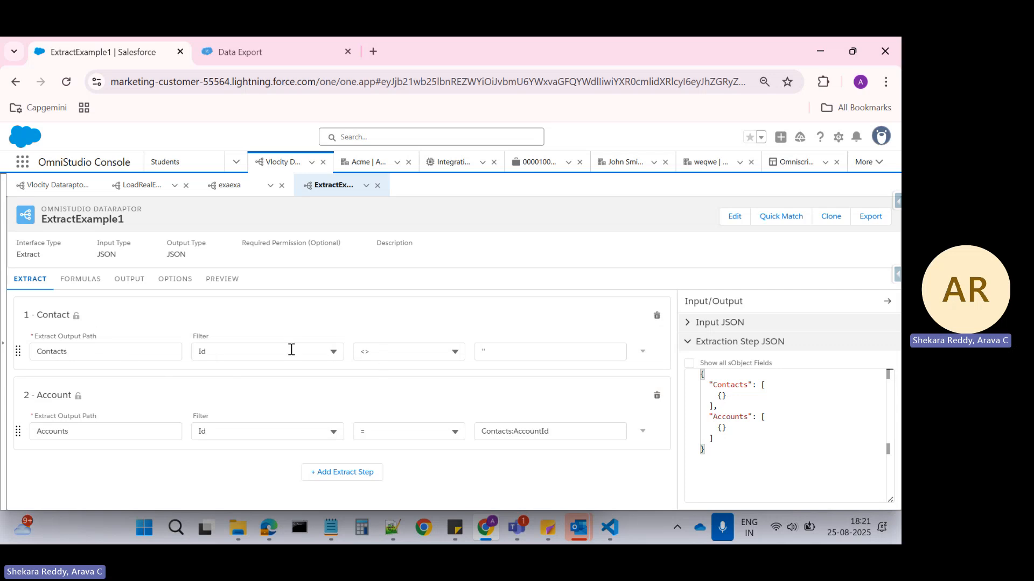
Switch to the Data Export page, add Id before LastName in the contact query and run the export.
click(267, 50)
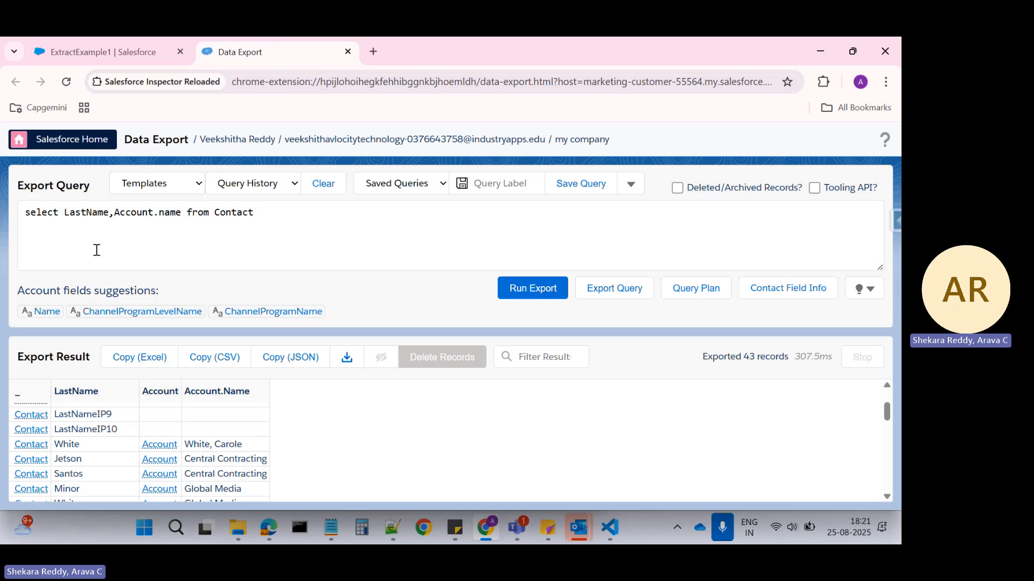
click(61, 213)
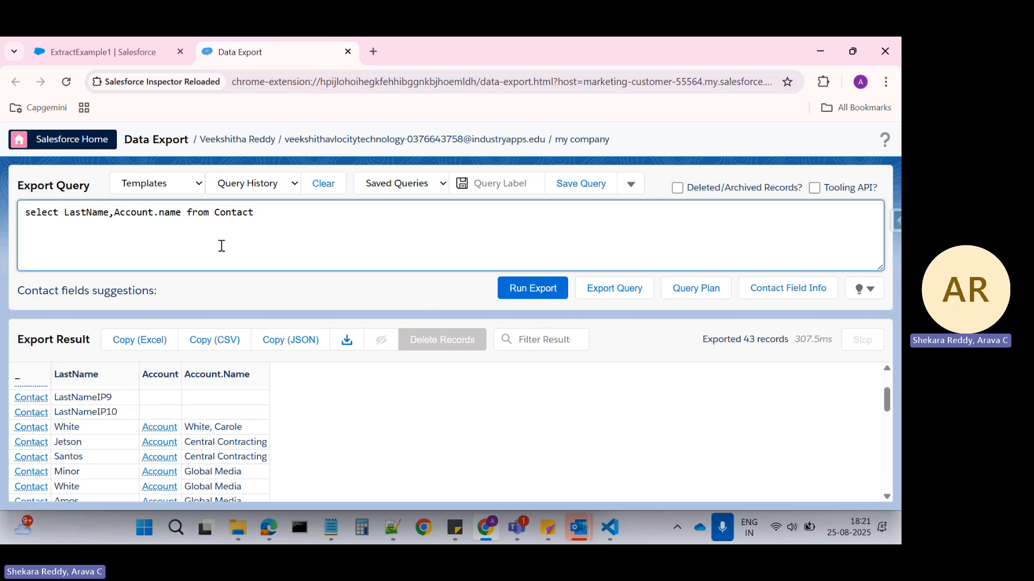
text(Id,)
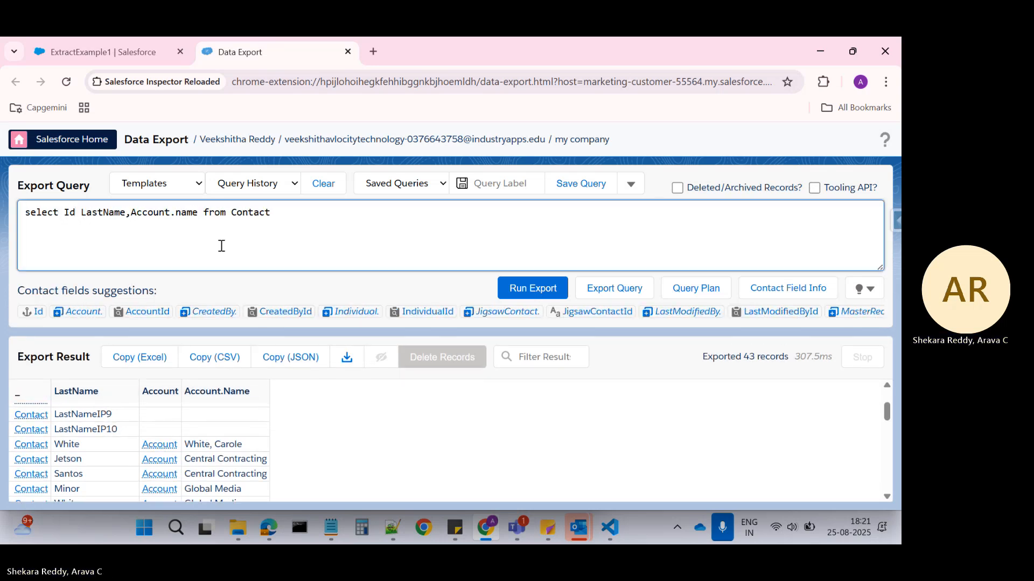
click(510, 286)
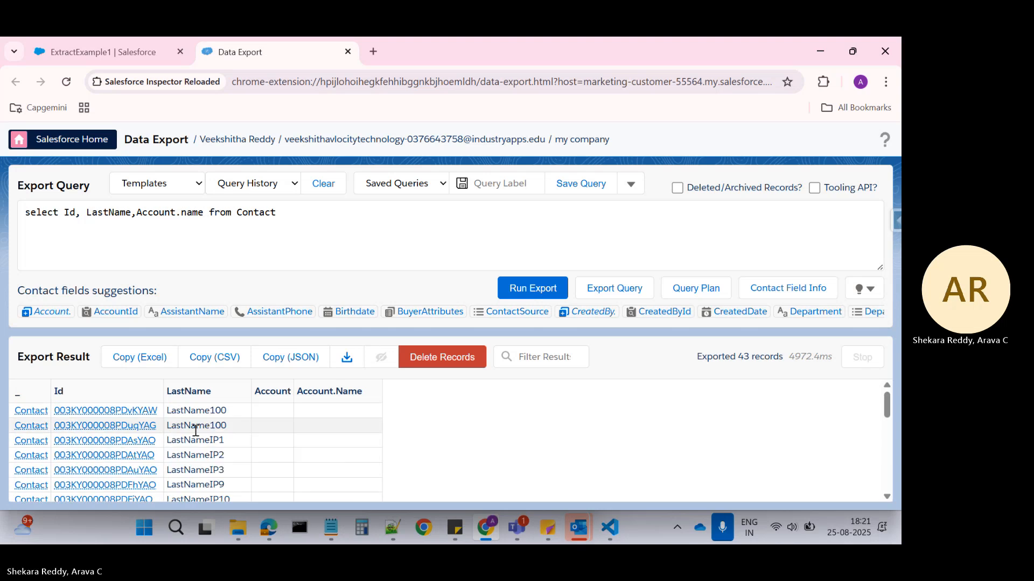
Copy the record Id of the first exported contact that has a parent account.
scroll(199, 436, down, 3)
scroll(208, 443, up, 1)
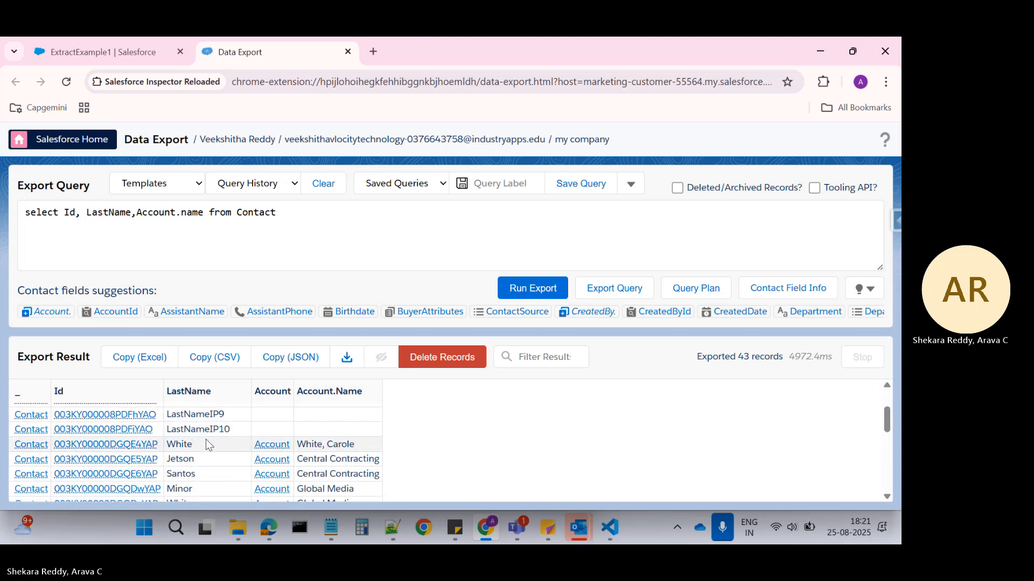
drag(163, 445, 54, 445)
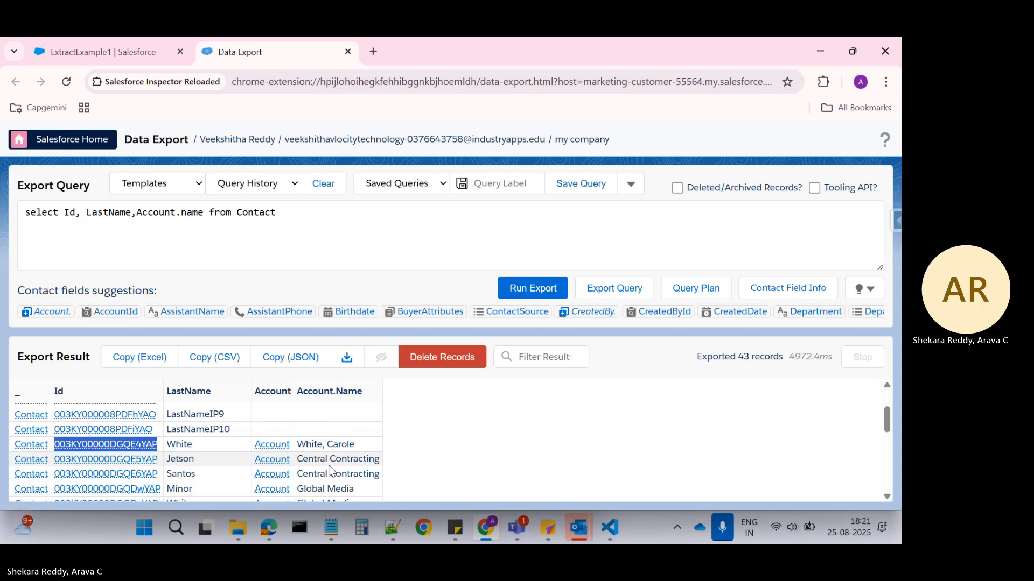
Add an input parameter with key ConId and the copied contact Id as its value to the ExtractExample1 preview.
click(79, 48)
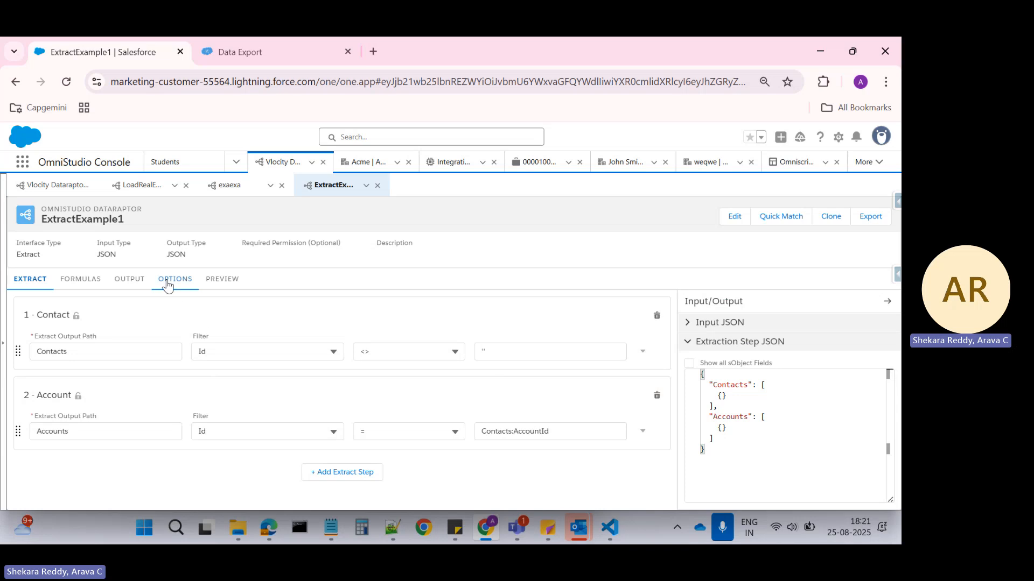
click(219, 283)
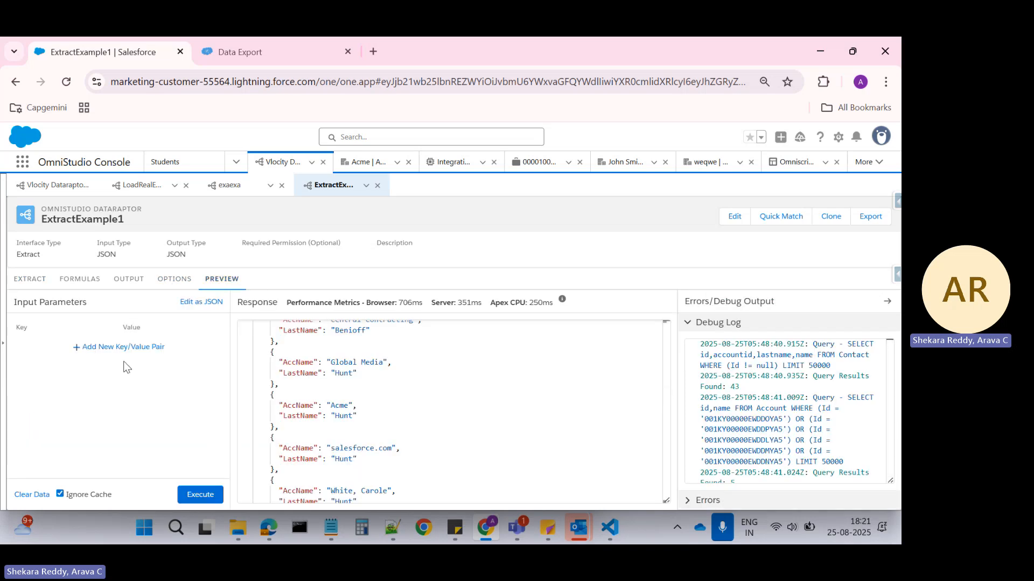
click(123, 348)
click(59, 347)
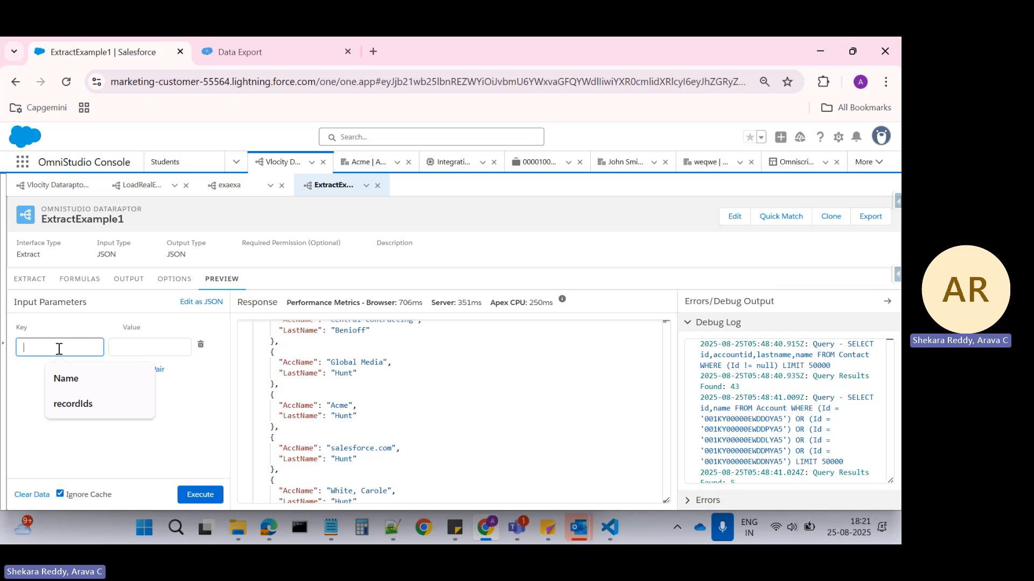
text(ConId)
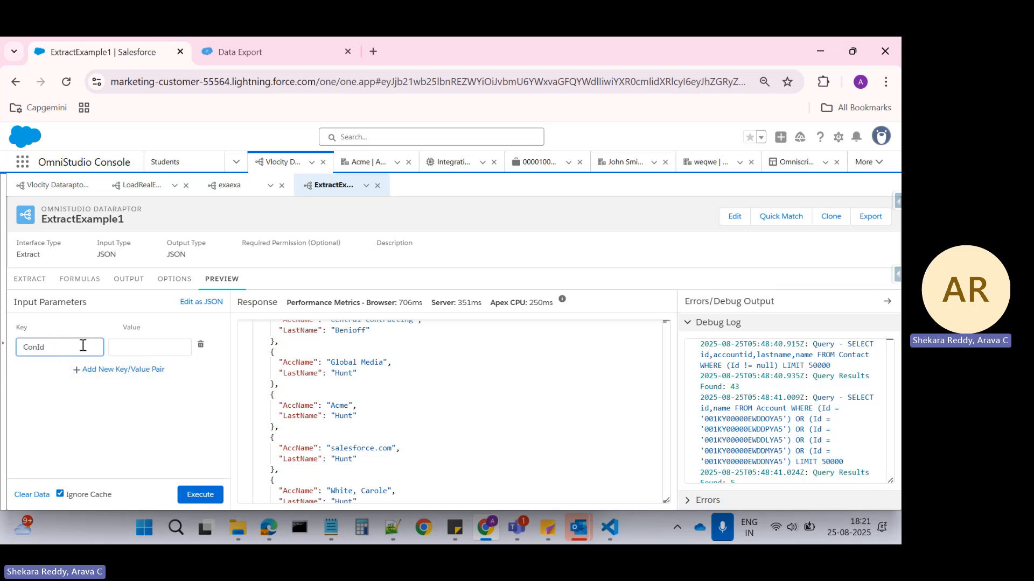
click(131, 346)
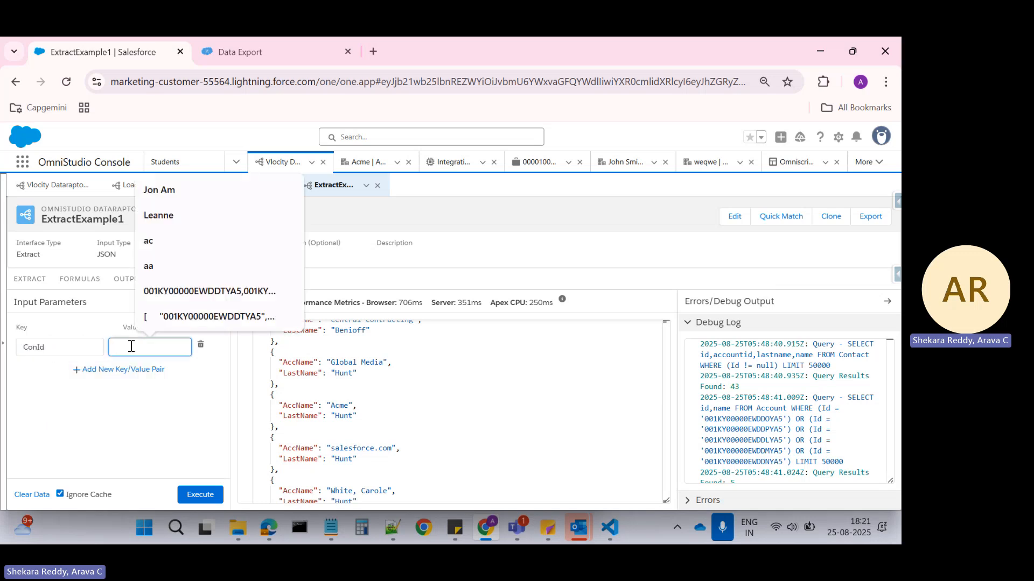
key(ctrl+v)
Copy the ConId key and enter it as the Id filter value of the Contact extract step, replacing the empty quotes.
double_click(37, 347)
key(ctrl+c)
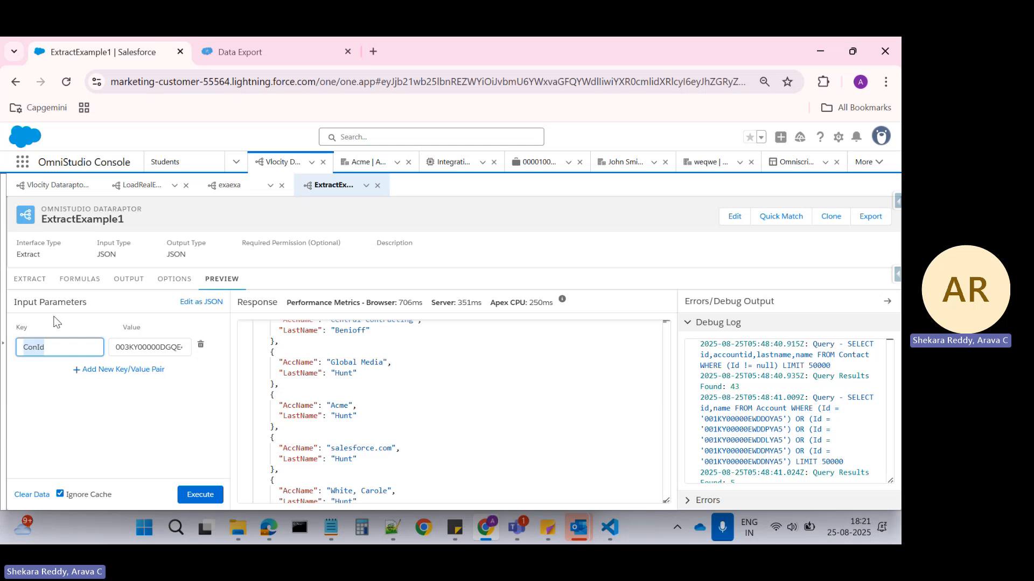
click(30, 278)
click(490, 350)
text(')
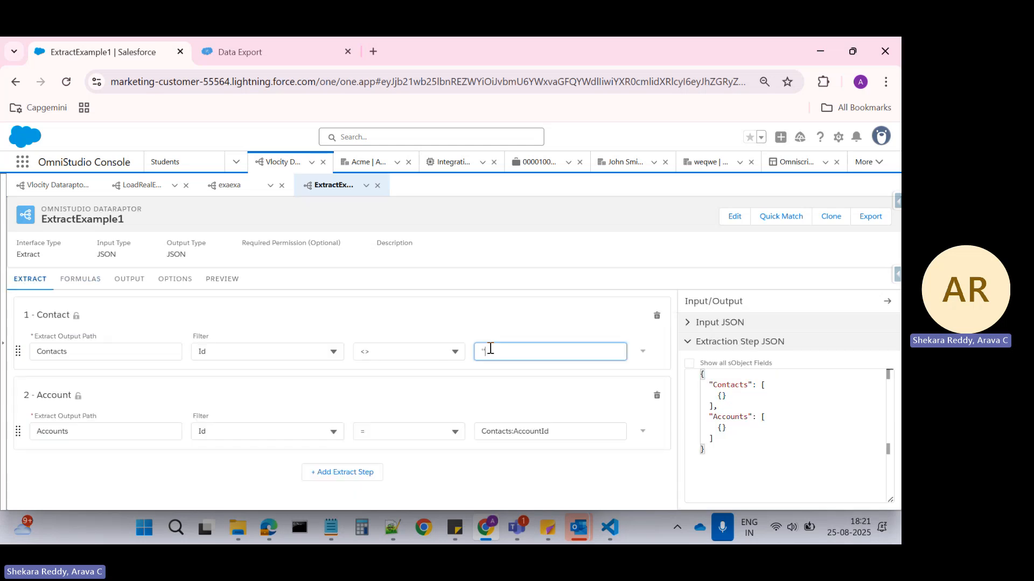
key(BackSpace)
key(ctrl+v)
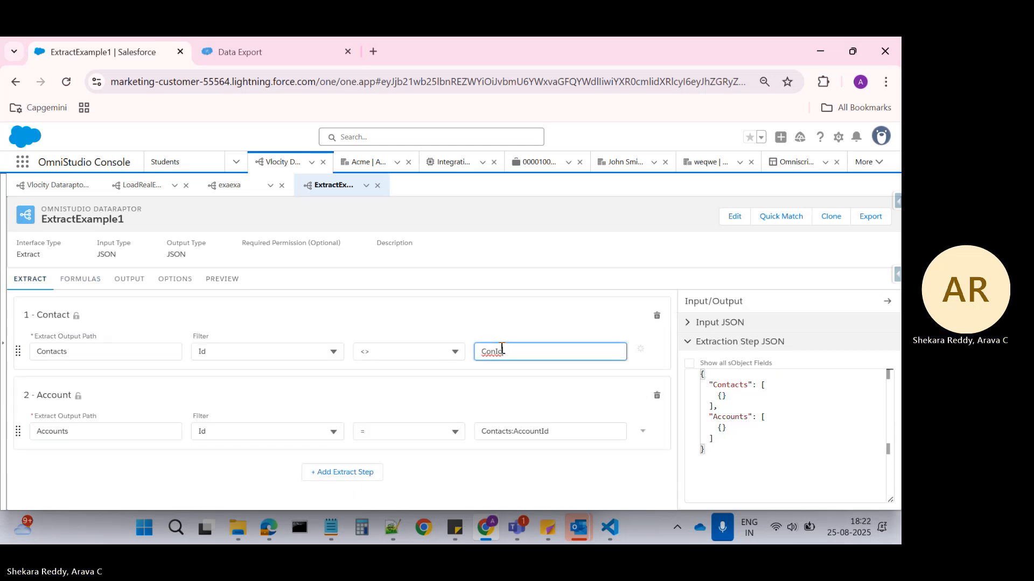
click(556, 327)
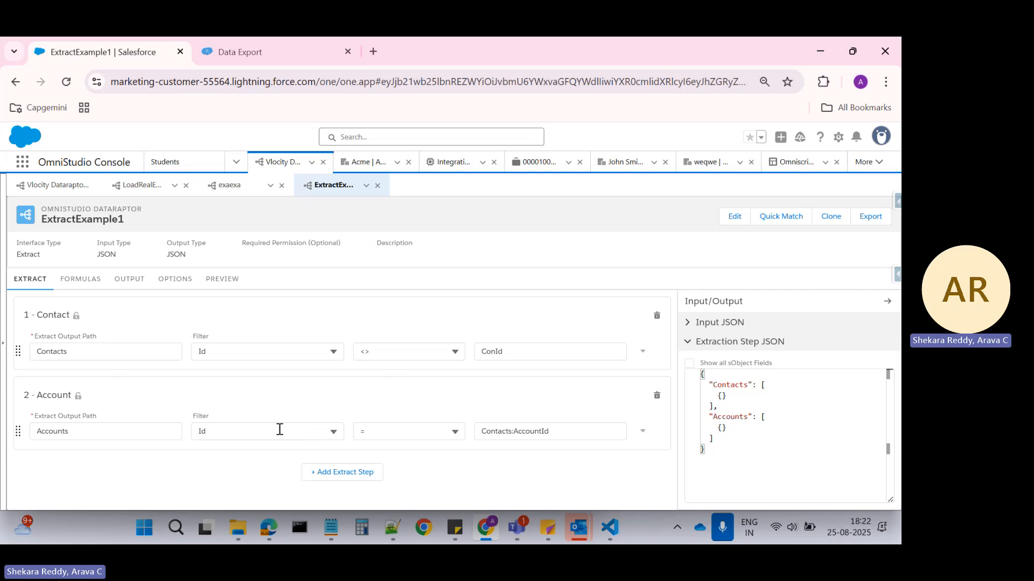
Execute the preview with the ConId parameter and examine the contact and account pairs in the response.
click(171, 281)
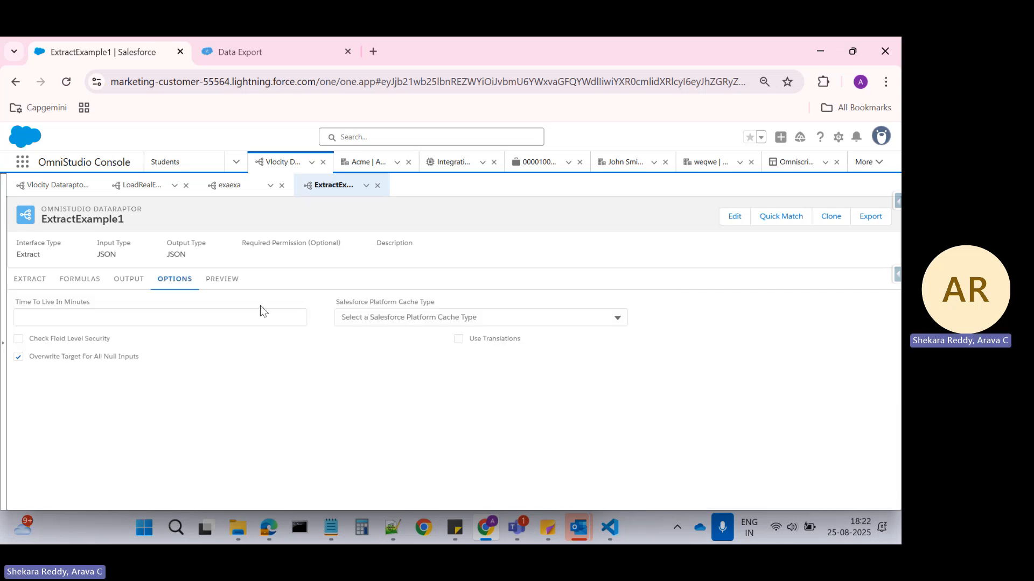
click(211, 282)
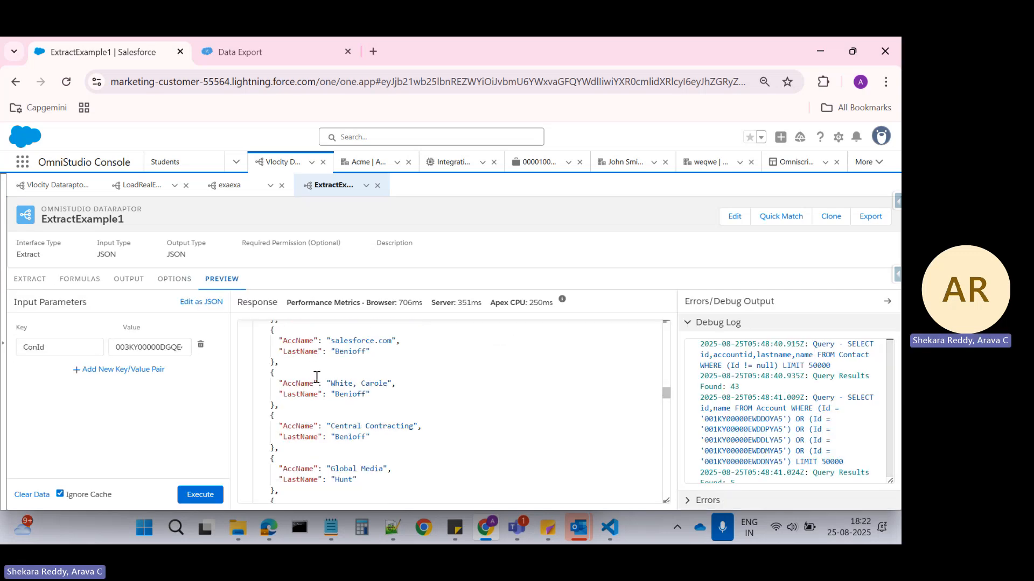
click(199, 496)
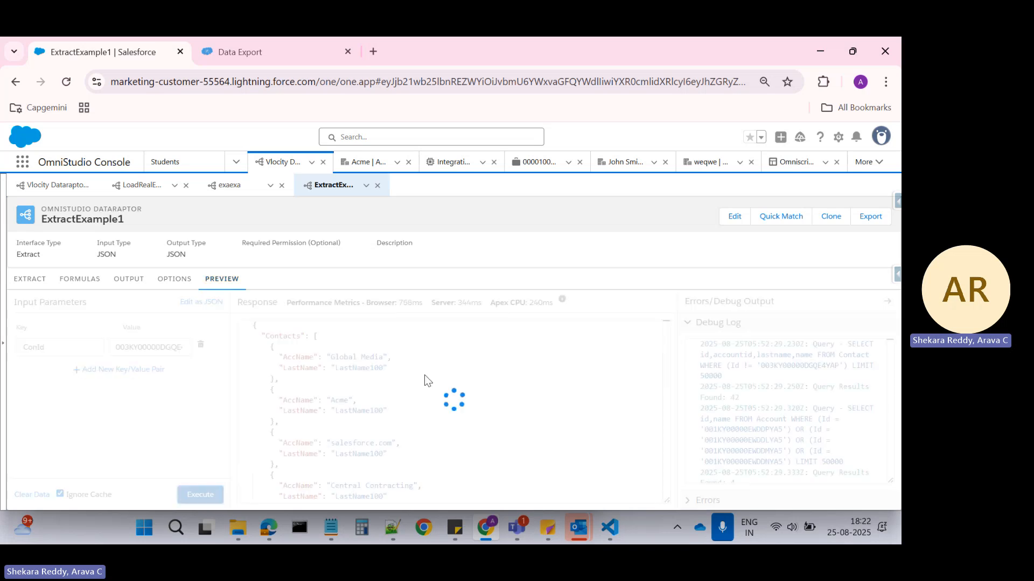
scroll(425, 375, down, 5)
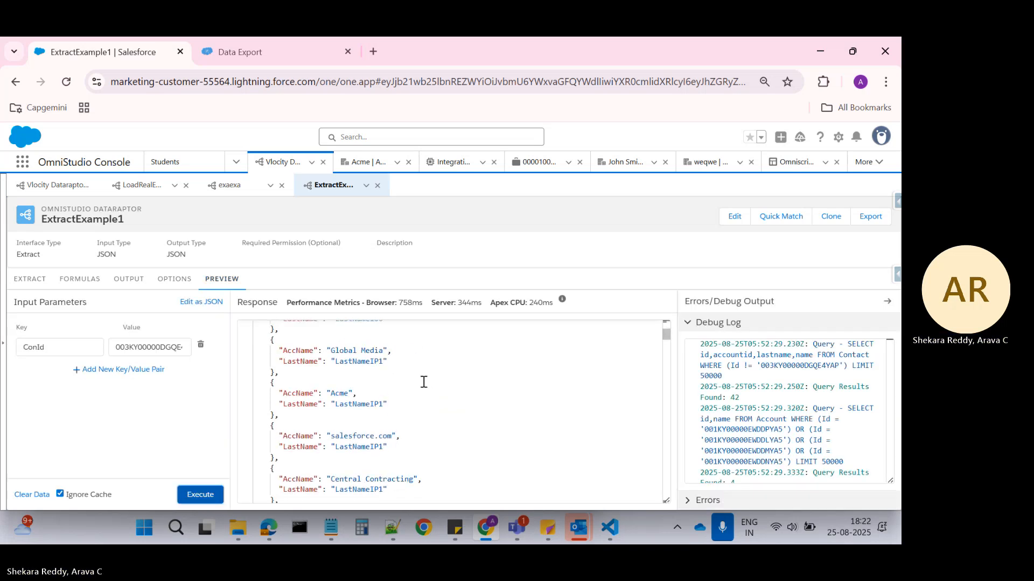
scroll(420, 390, up, 10)
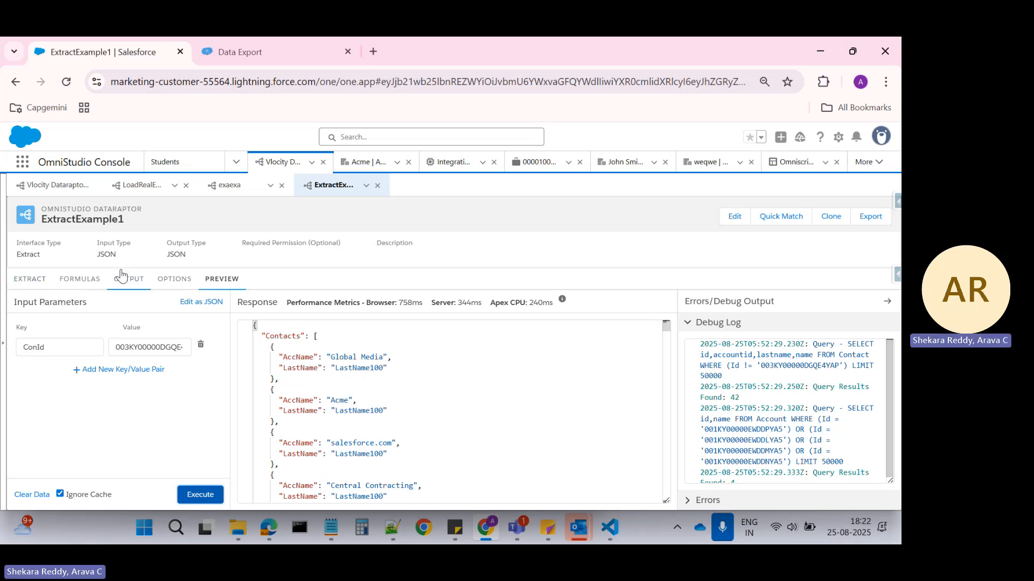
Set the Id filter operator of the Contact extract step to =.
click(31, 283)
click(379, 354)
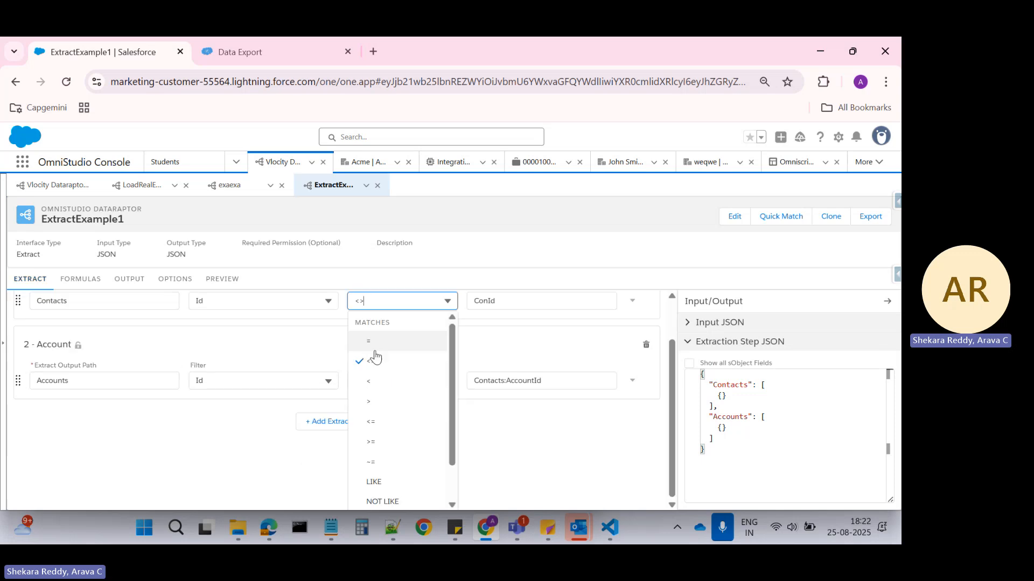
click(385, 343)
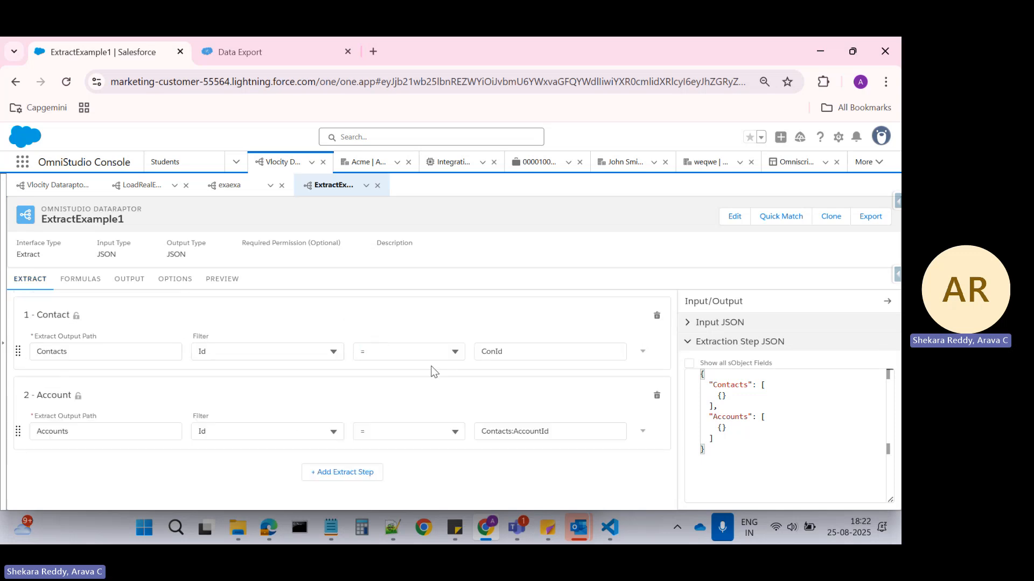
Execute the preview again, examine the response and both queries in the debug log, and return to the extract steps.
click(221, 280)
click(200, 494)
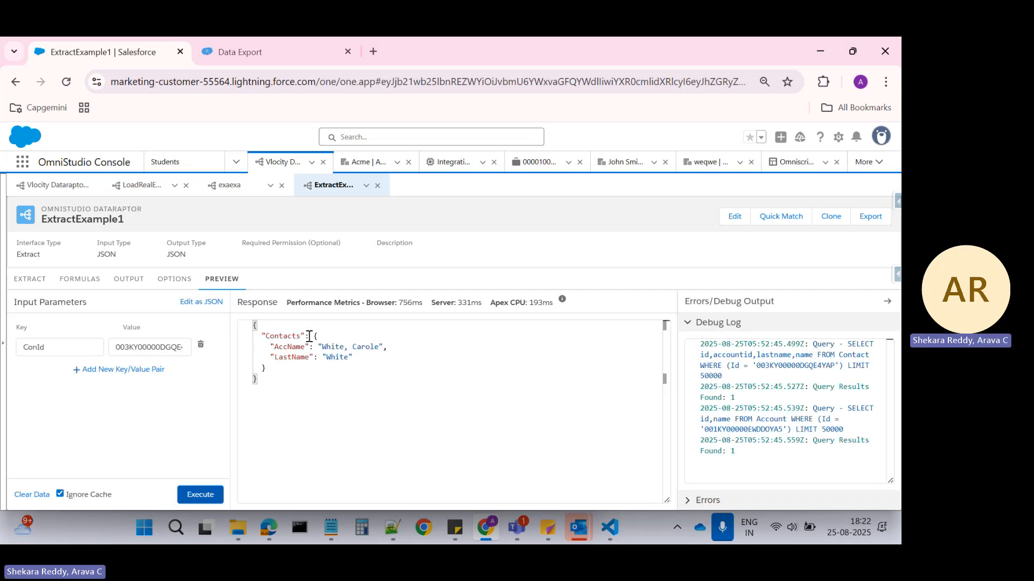
click(283, 336)
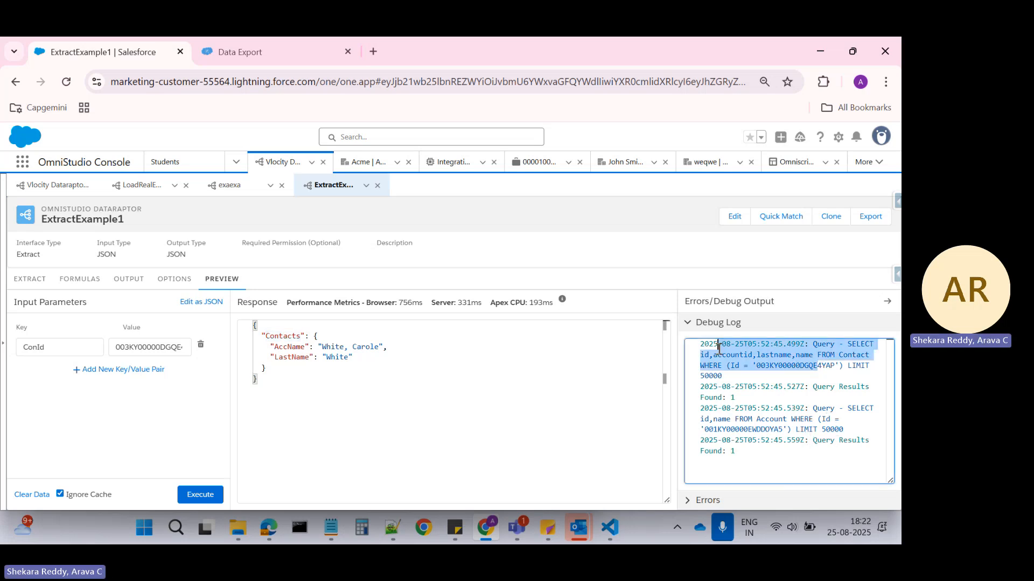
drag(725, 431, 789, 464)
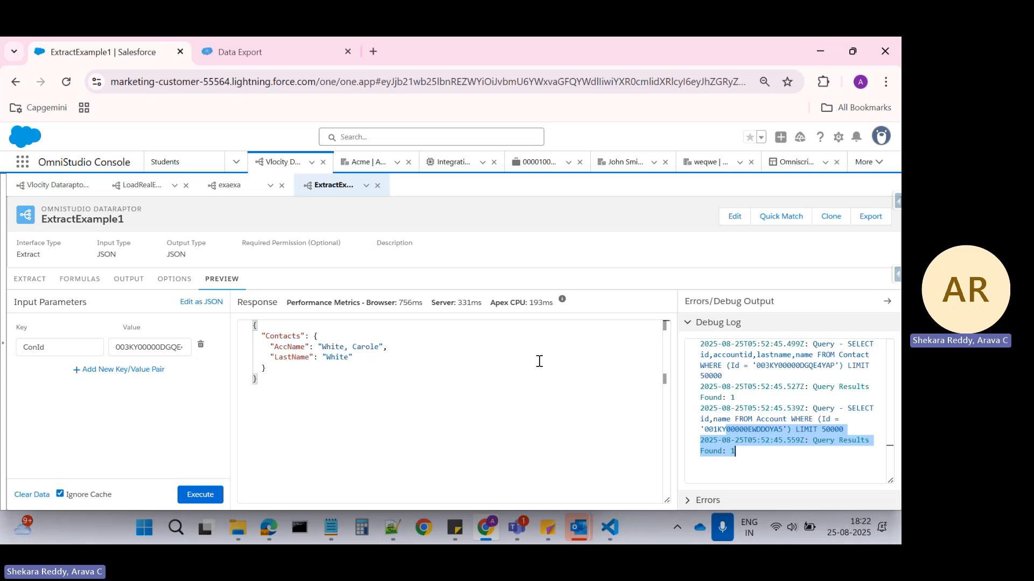
click(28, 281)
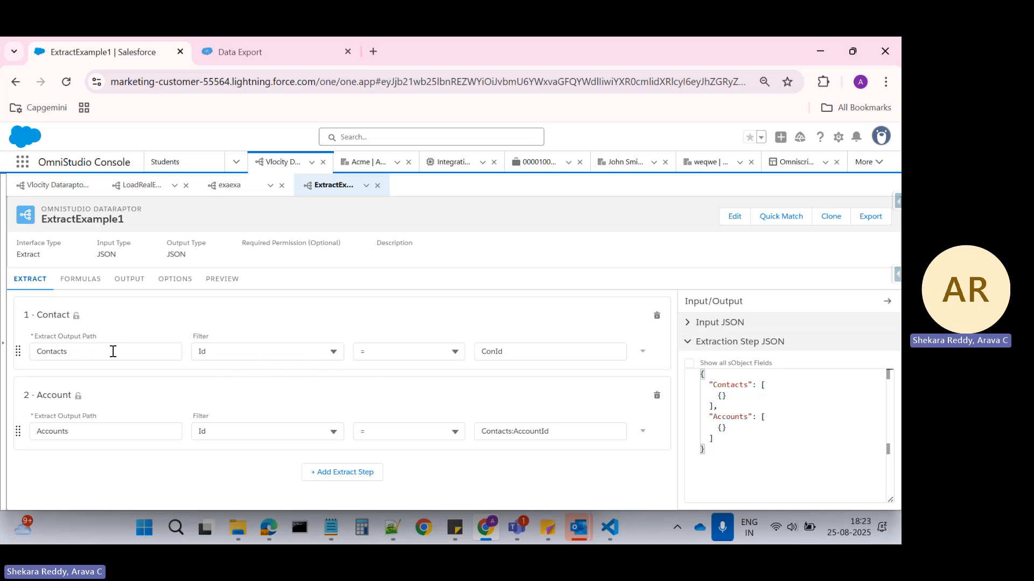
In Notepad++ file new 86, append "--Relationship queries" to the child to parent line and place the cursor after "parent to child".
click(392, 527)
click(698, 92)
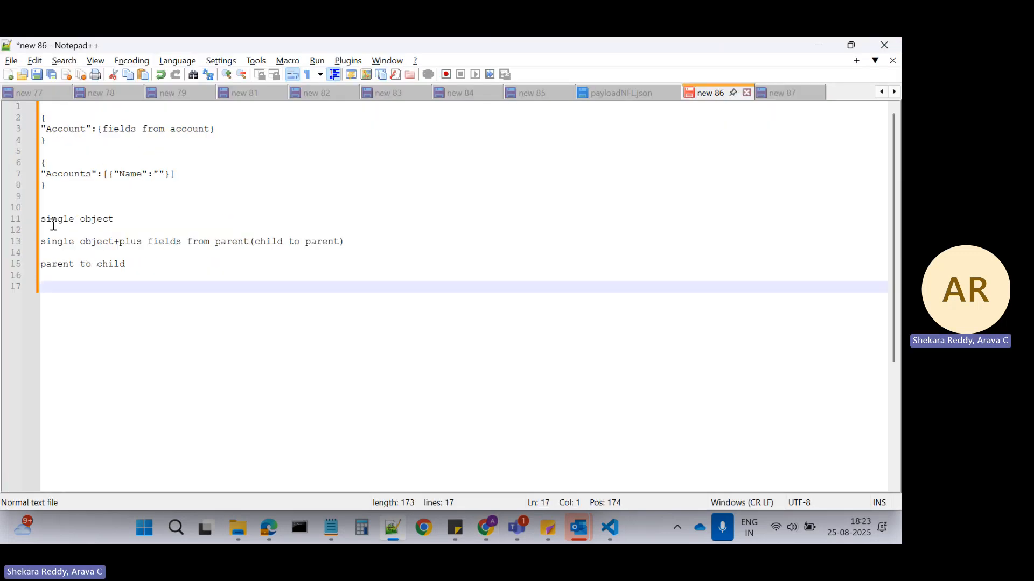
drag(54, 221, 129, 218)
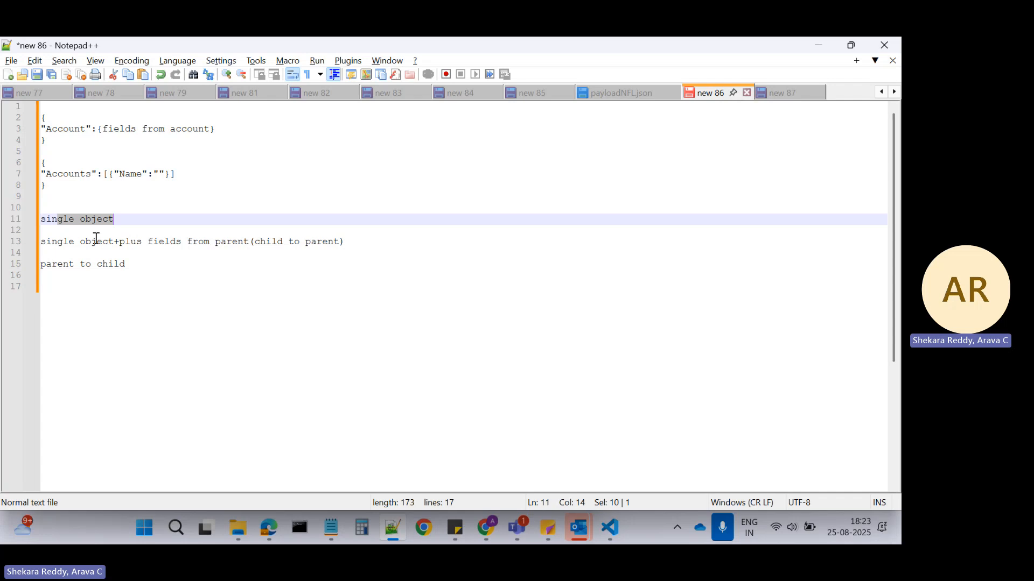
click(360, 240)
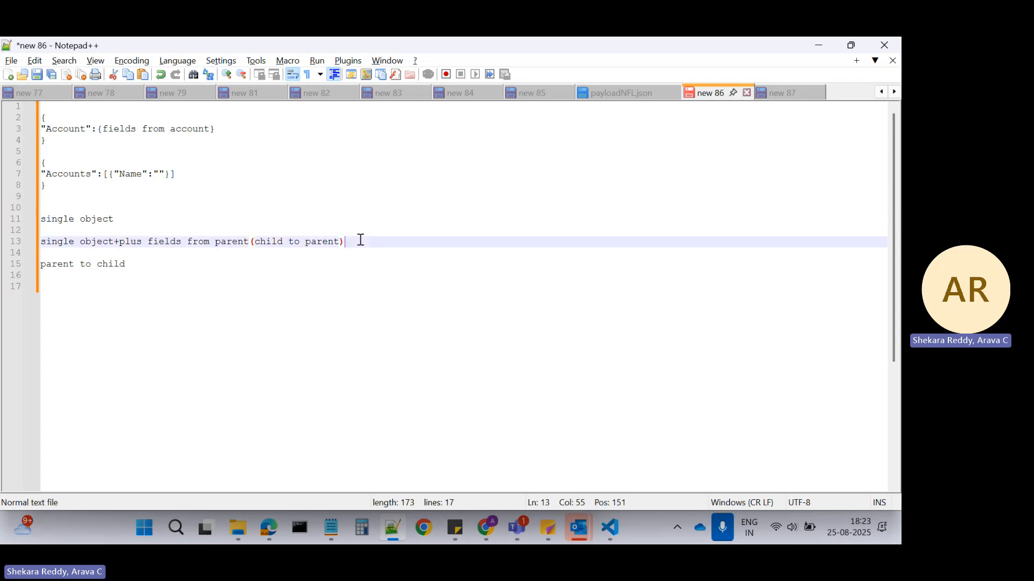
text(--Relations)
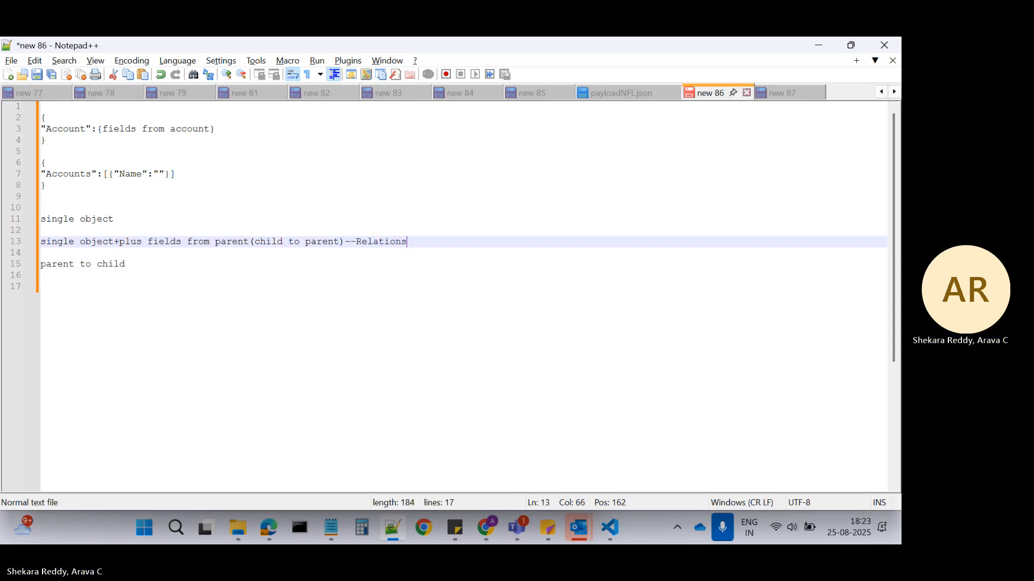
text(hip queries)
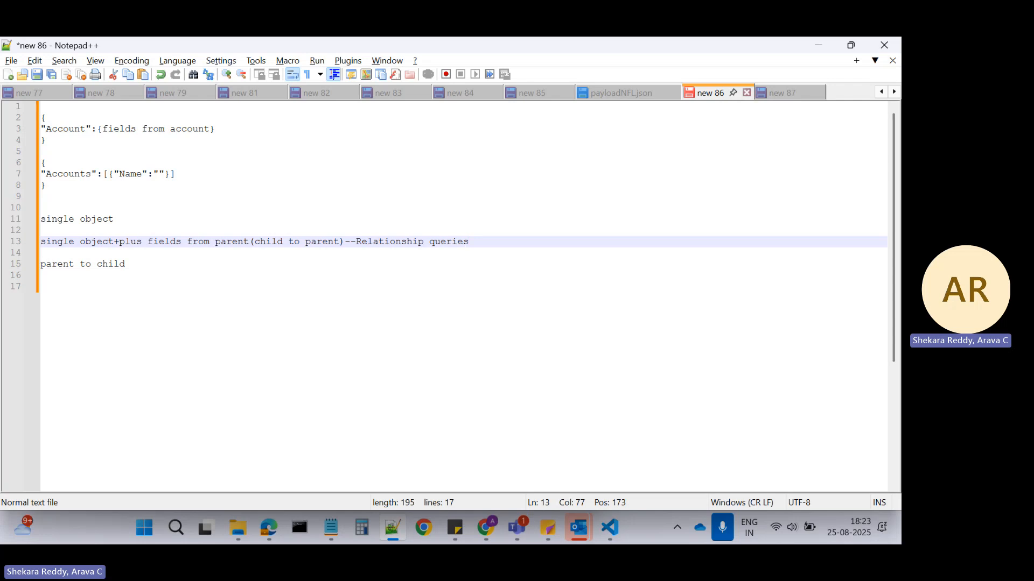
click(69, 264)
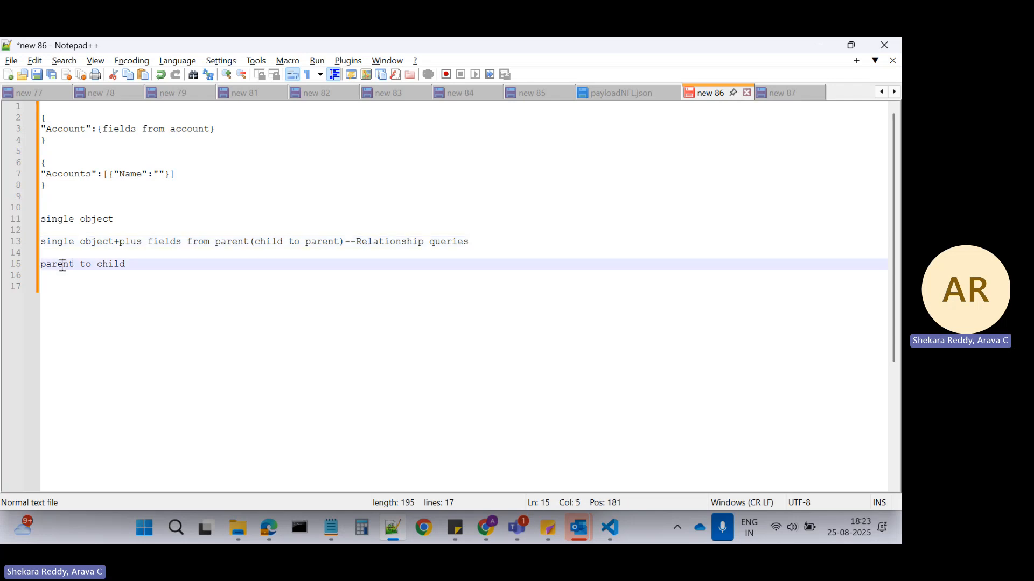
click(133, 264)
Back in ExtractExample1 in Chrome, set the first extract step's object to Account and its output path to Accounts.
key(alt+Tab)
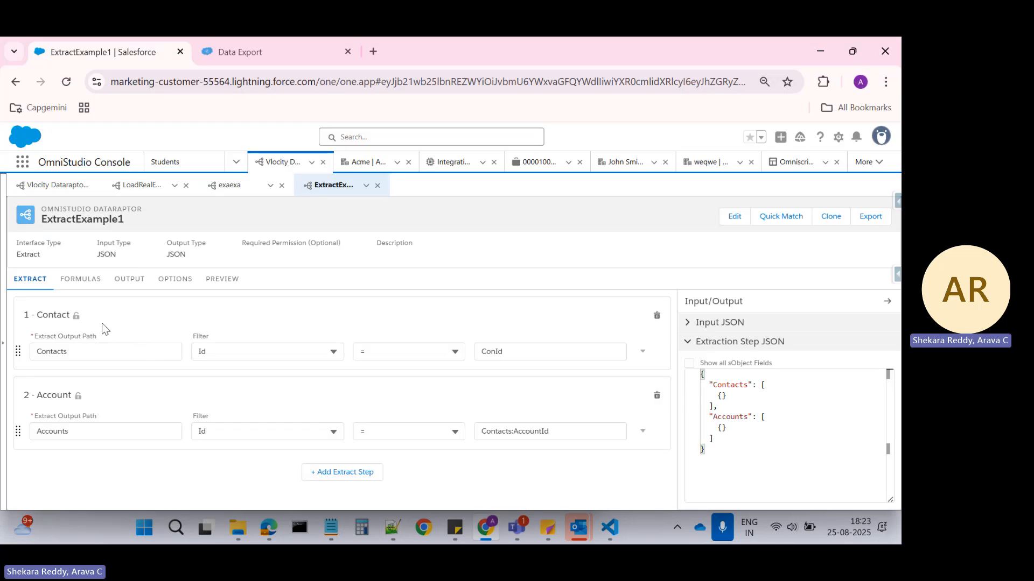
click(76, 317)
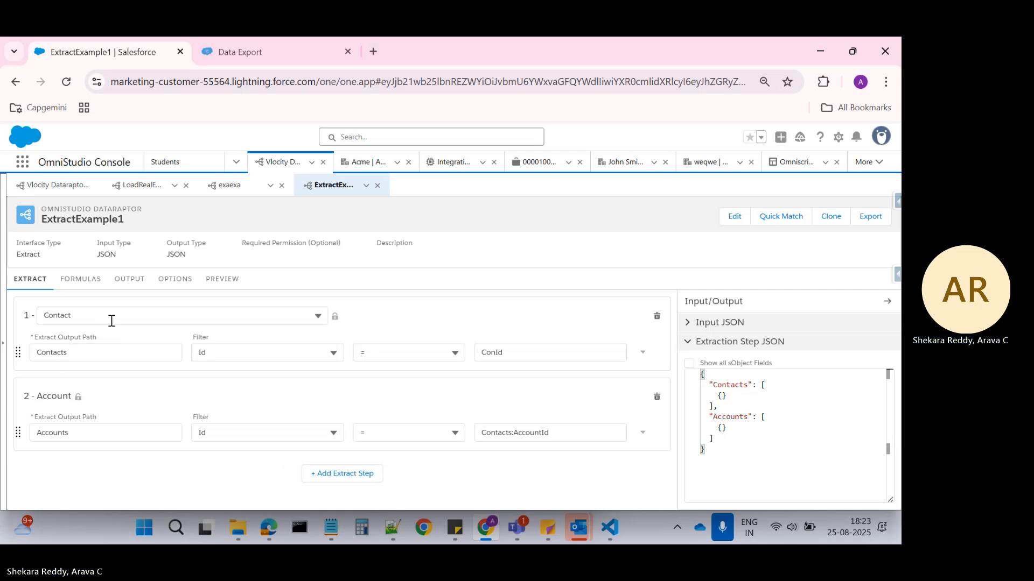
click(264, 324)
key(BackSpace)
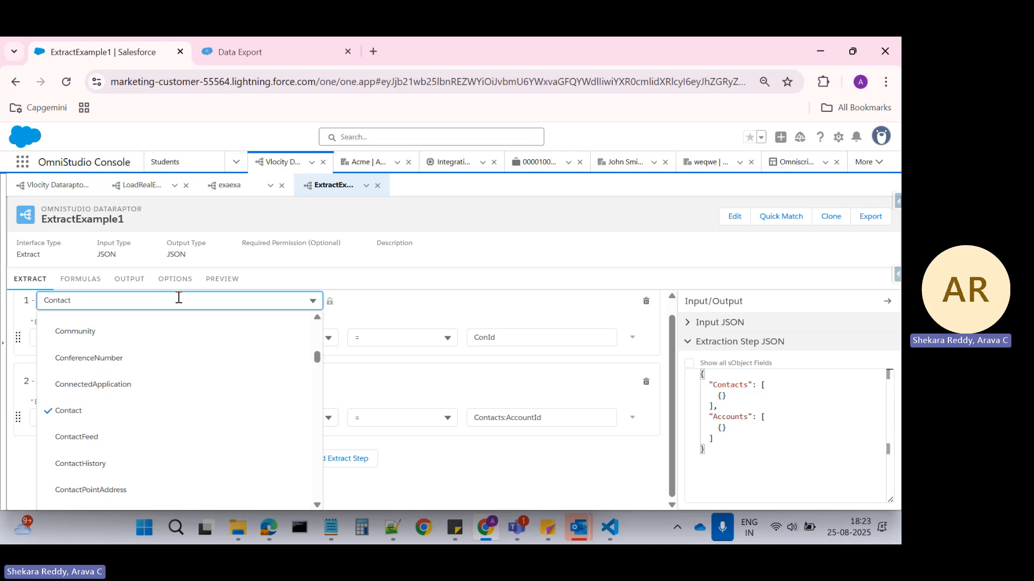
key(BackSpace)
key(BackSpace)
key(BackSpace)
key(BackSpace)
key(BackSpace)
key(BackSpace)
text(Accc)
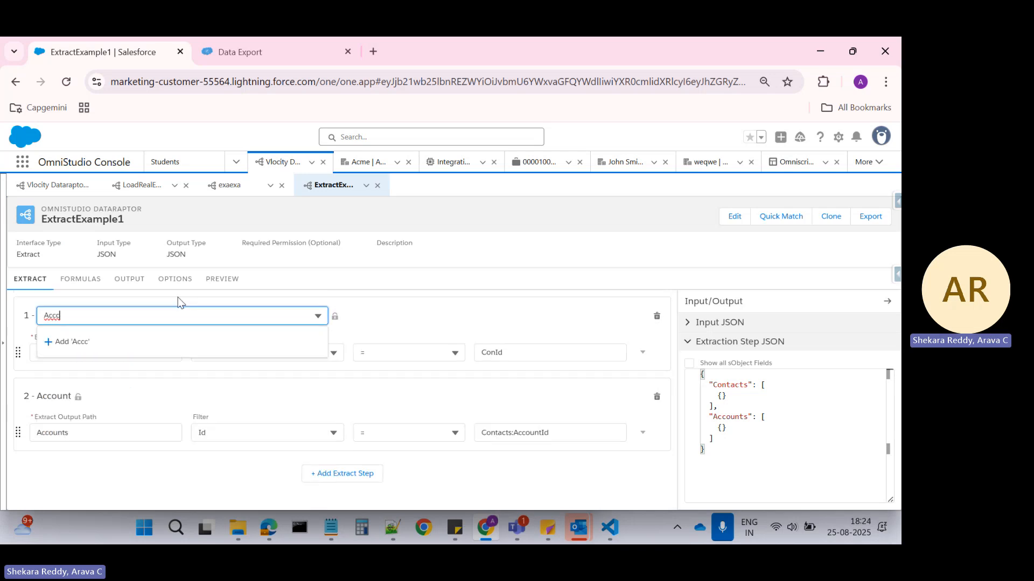
key(BackSpace)
key(BackSpace)
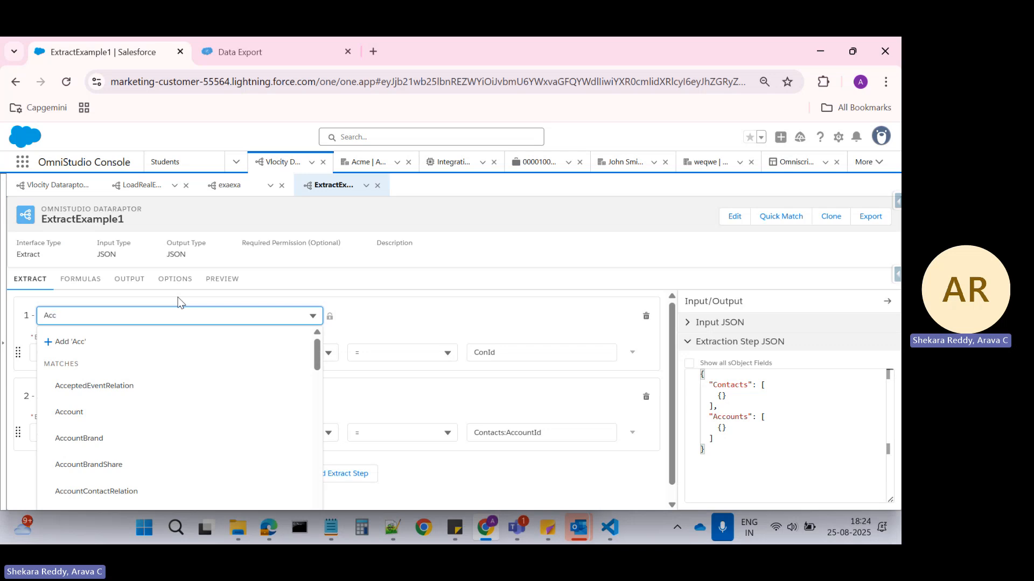
text(unt)
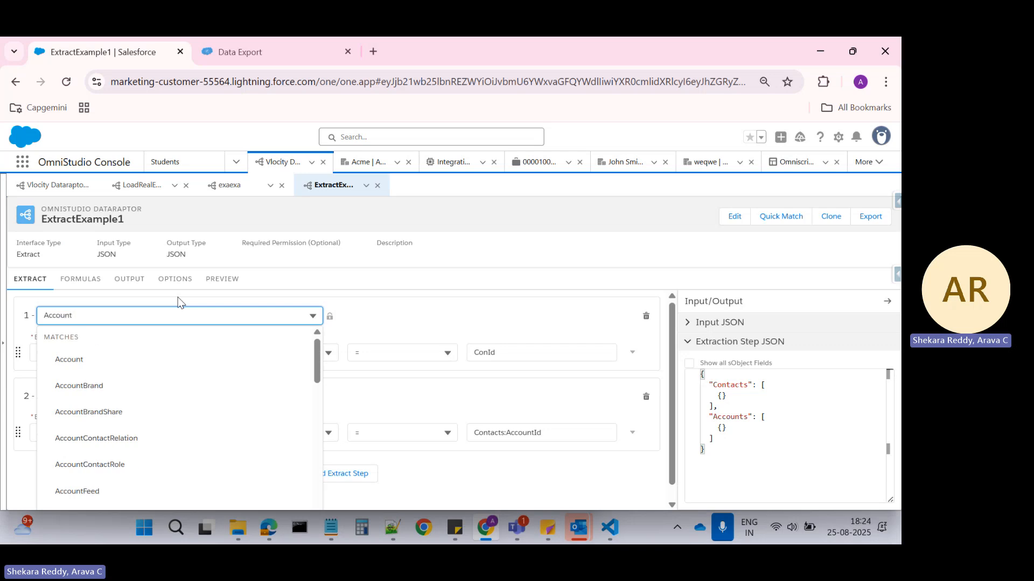
click(103, 362)
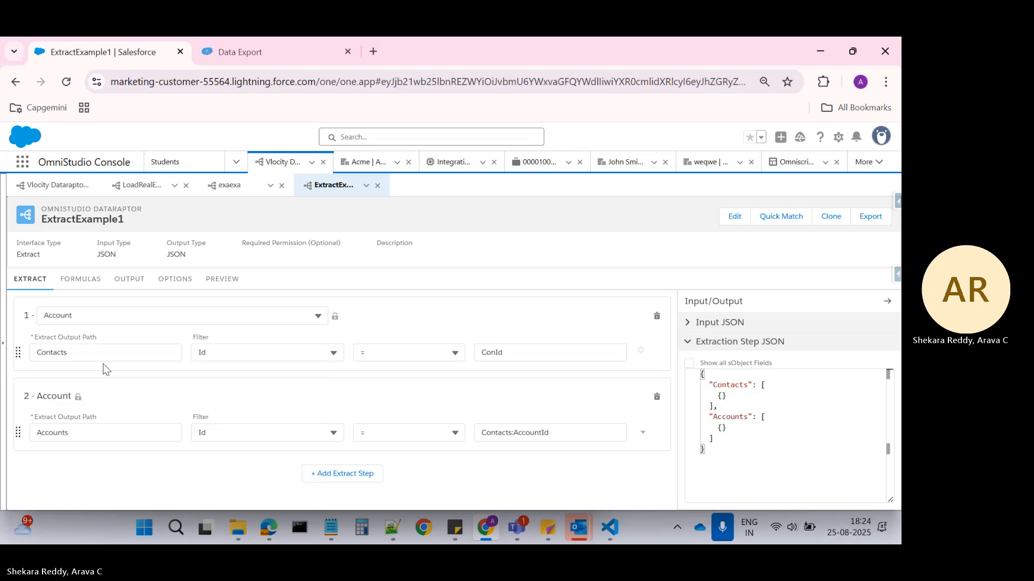
drag(90, 355, 32, 357)
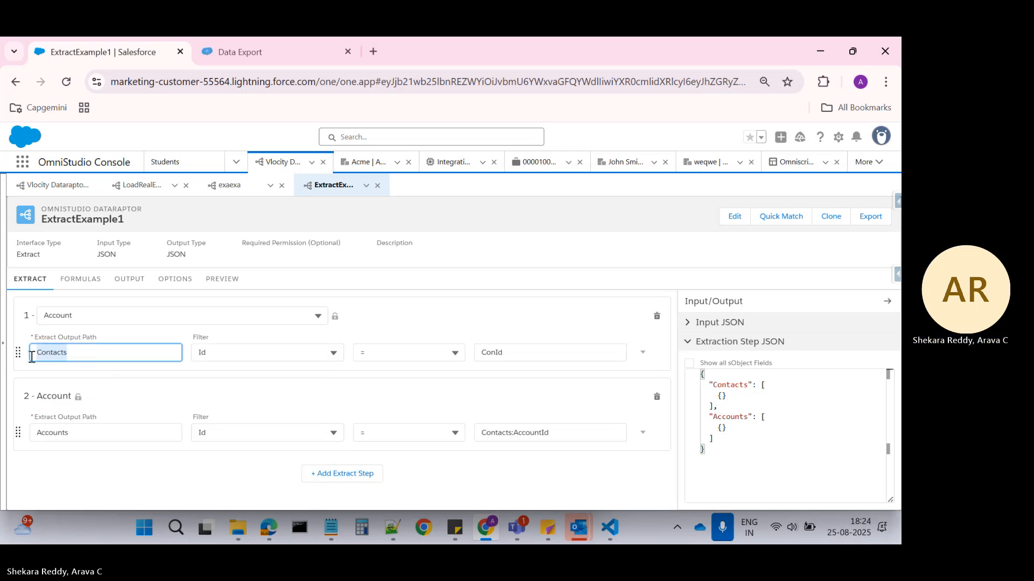
text(Account)
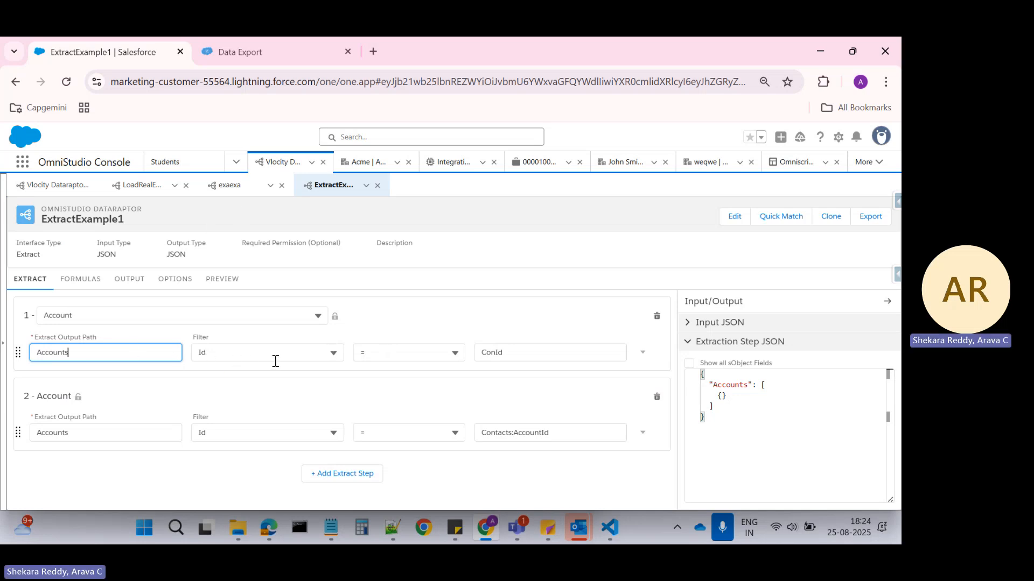
In Data Export, add AccountId before Account.name in the Contact query and run the export.
click(255, 54)
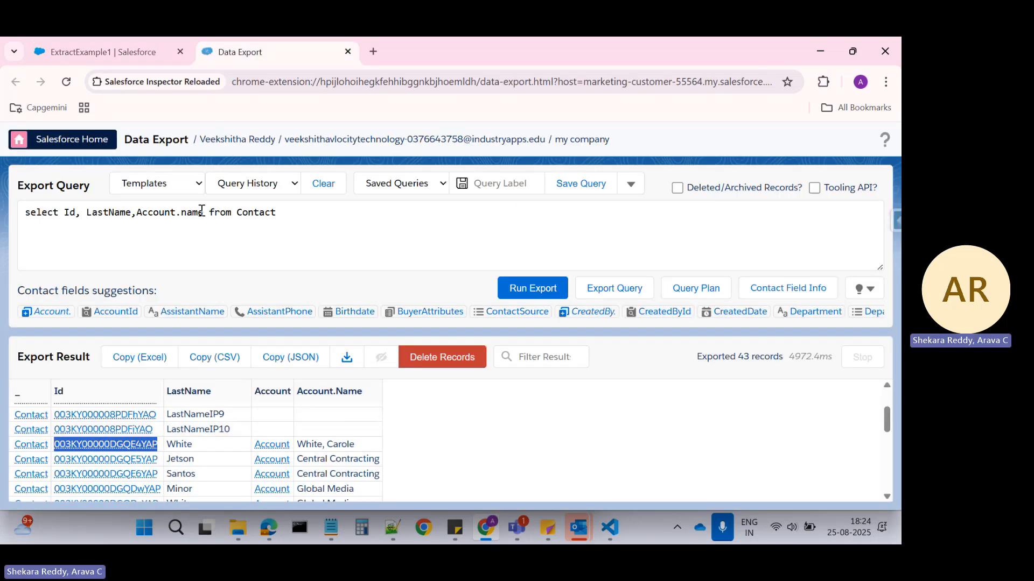
click(139, 214)
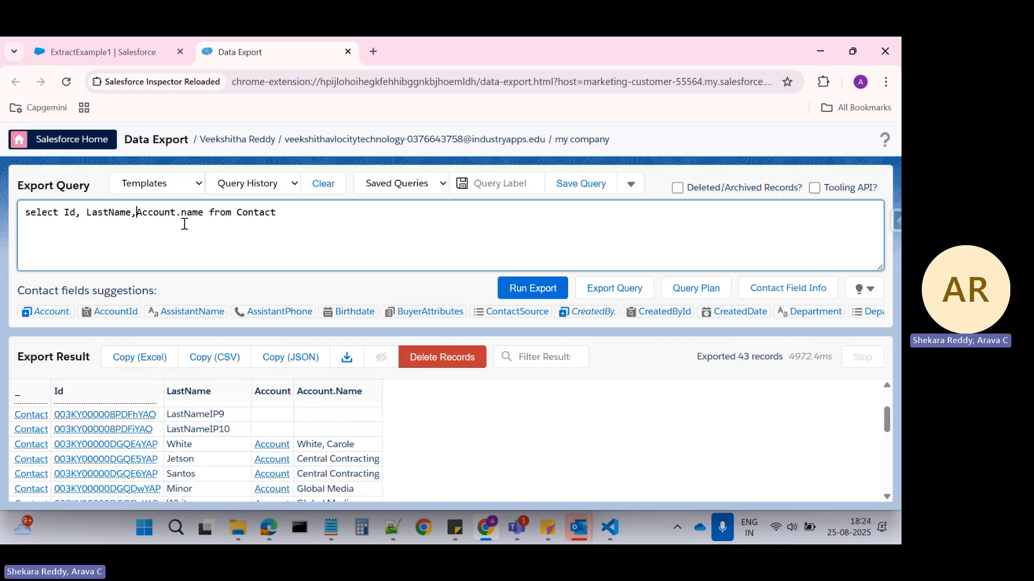
text(Account)
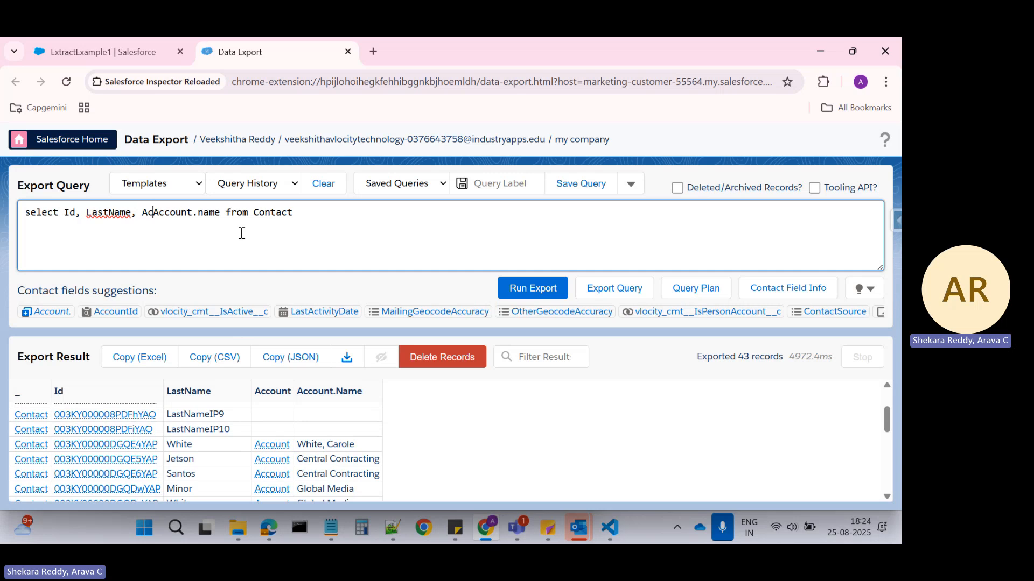
text(I)
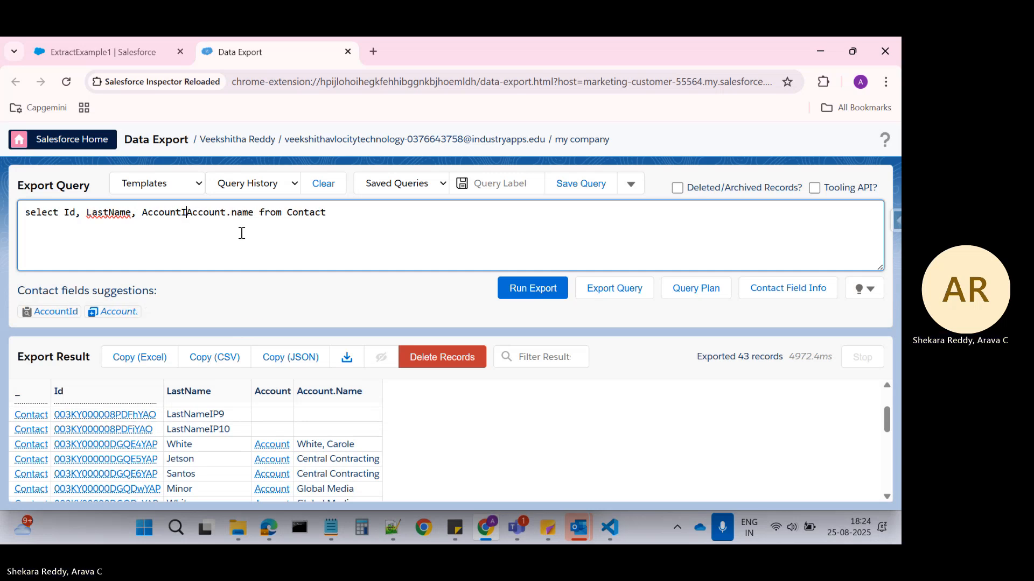
text(d)
click(192, 212)
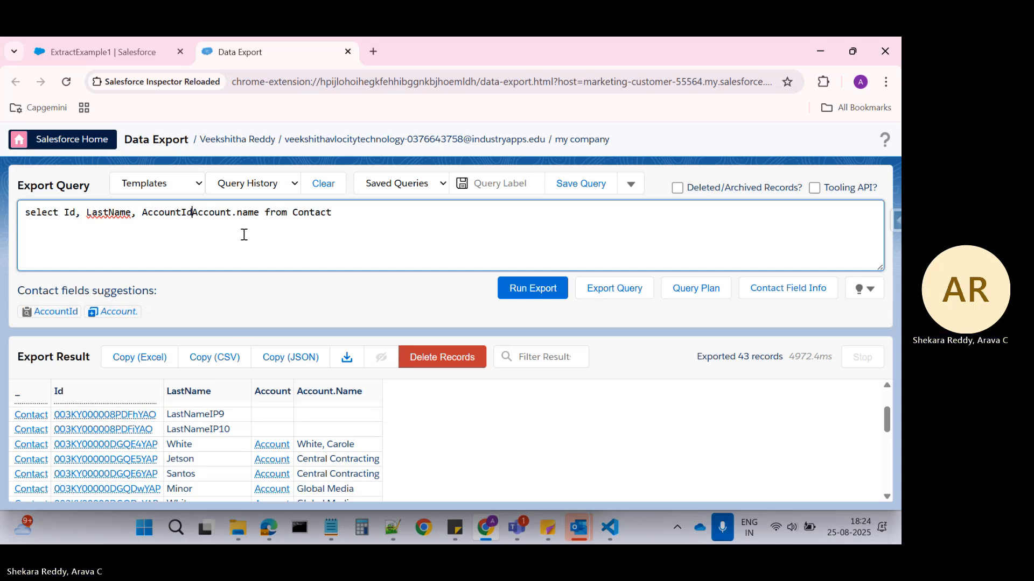
text(,)
click(532, 288)
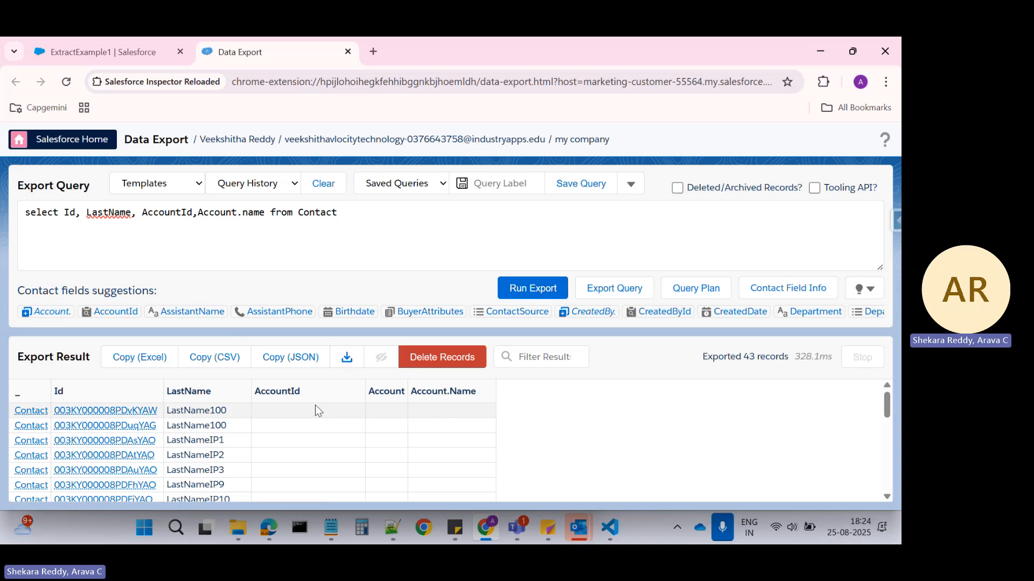
Copy the AccountId of the first contact that has an account and paste it as the ExtractExample1 preview parameter's value.
scroll(318, 410, down, 3)
scroll(334, 423, up, 1)
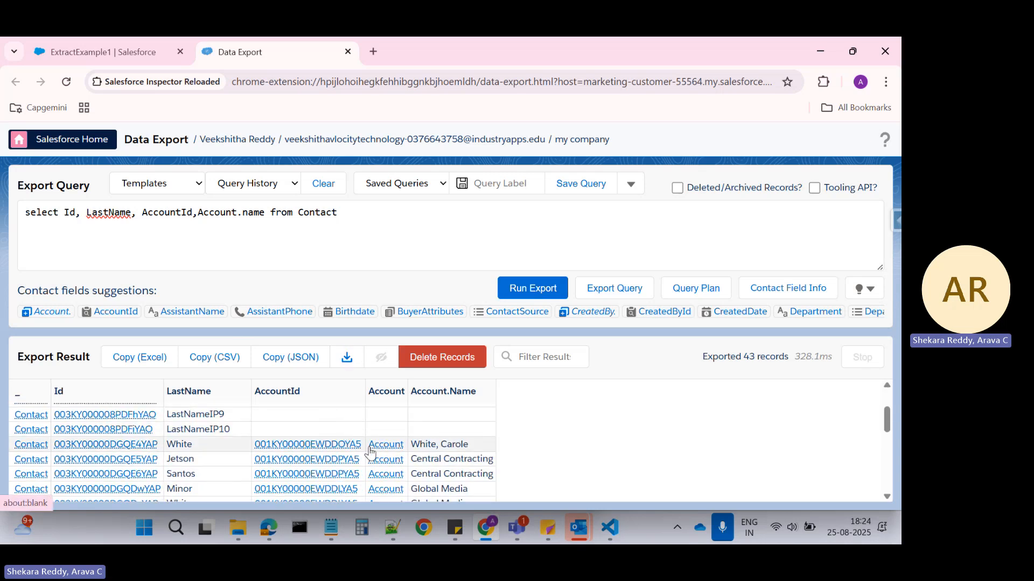
drag(362, 444, 254, 443)
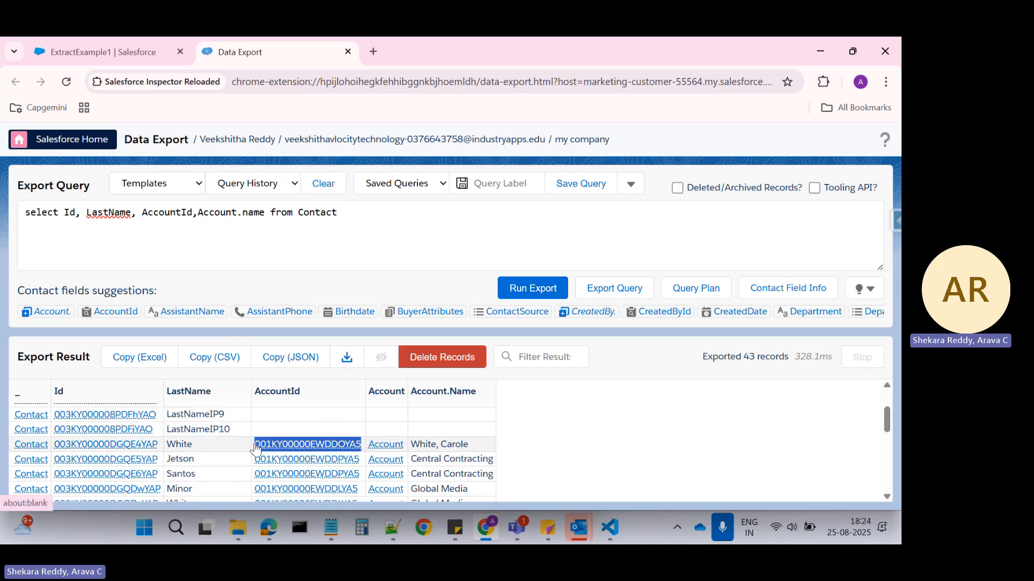
click(103, 52)
click(520, 356)
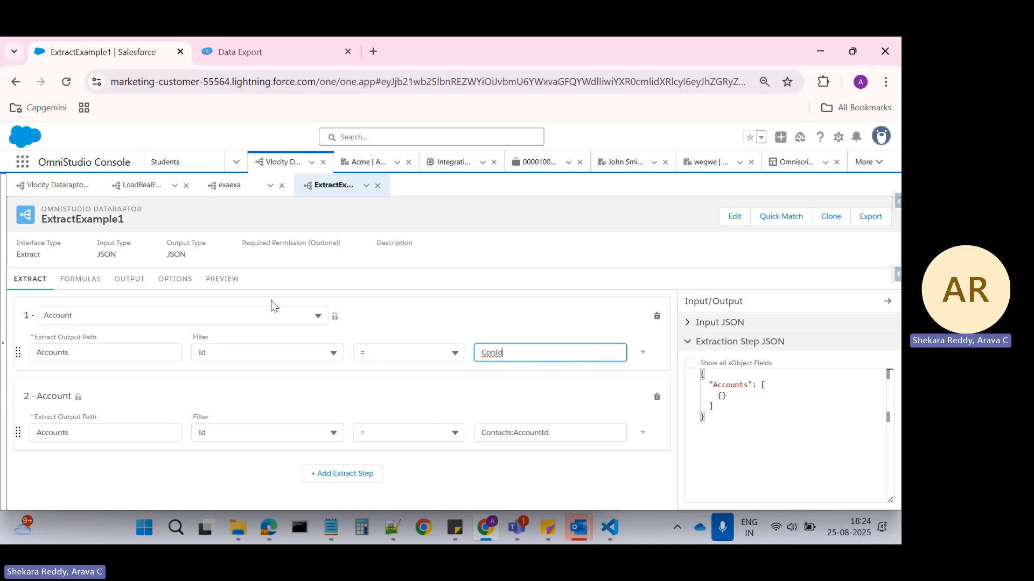
click(233, 286)
double_click(136, 345)
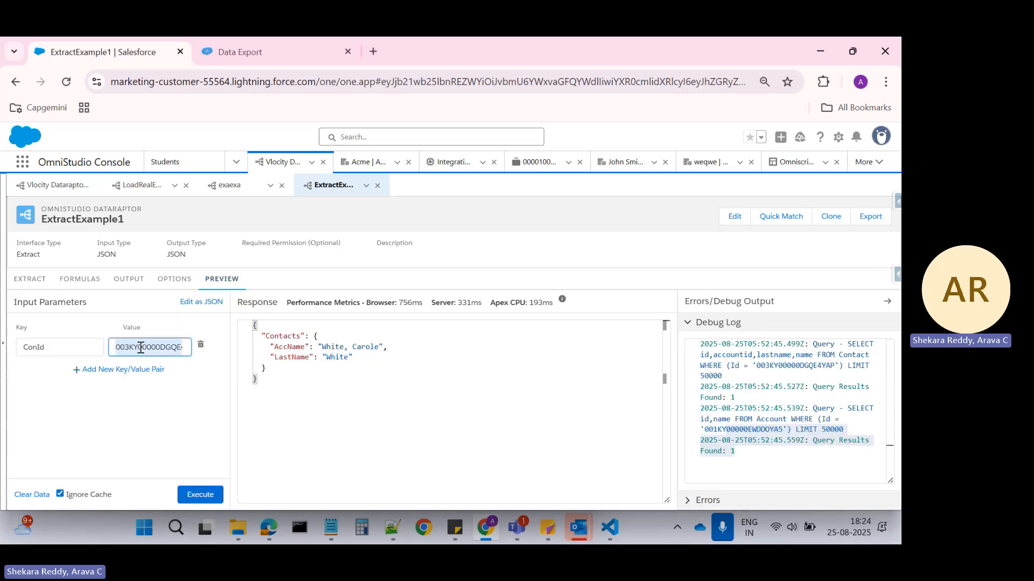
key(BackSpace)
key(ctrl+v)
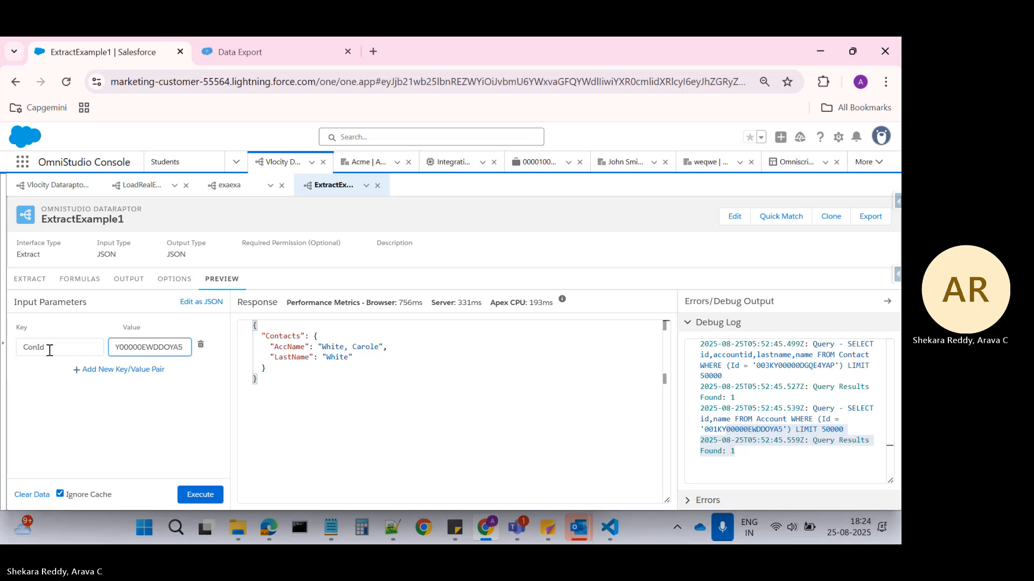
Rename the preview parameter key to AccId and set the first extract step's Id filter value to AccId.
drag(49, 348, 3, 352)
text(Acc)
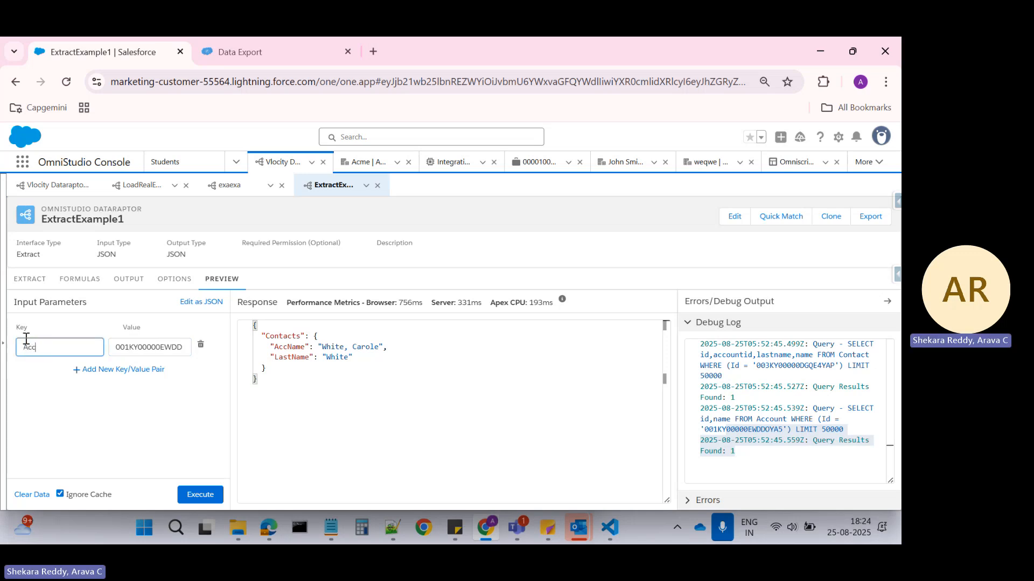
text(Id)
double_click(26, 340)
key(ctrl+c)
click(25, 279)
double_click(491, 351)
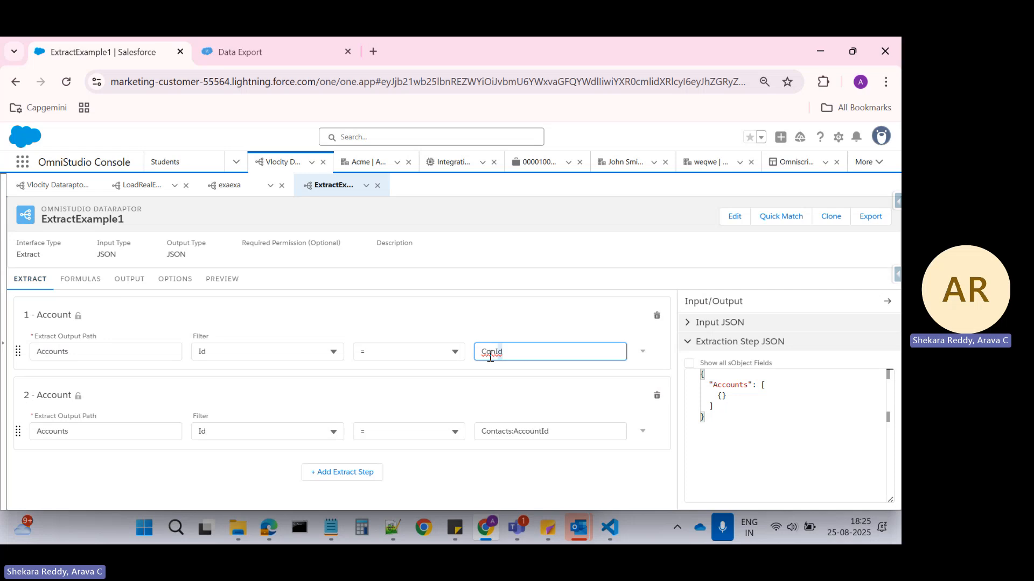
key(ctrl+v)
Try to set the second extract step's object to Contacts.
click(80, 397)
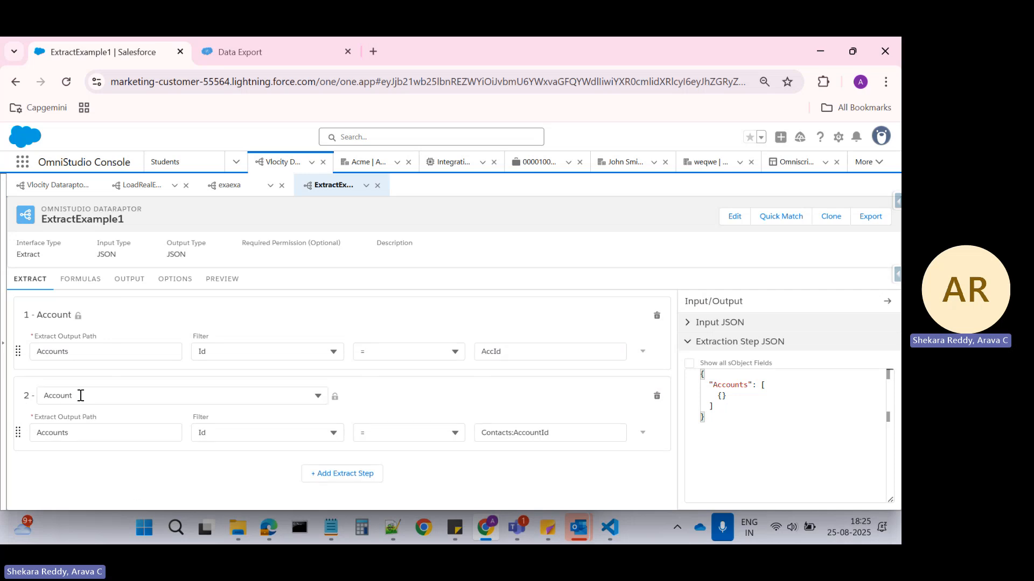
click(83, 395)
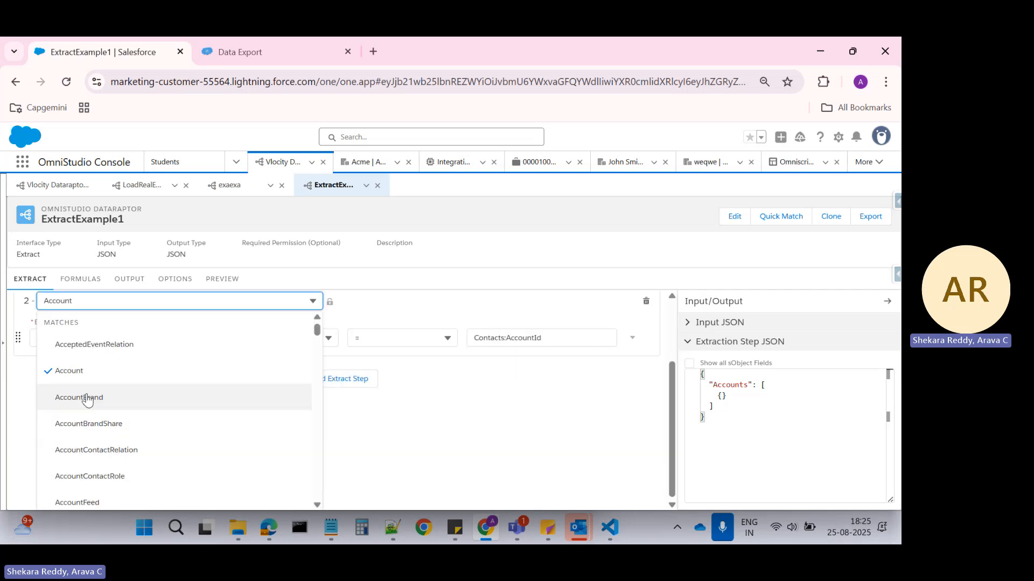
key(BackSpace)
key(BackSpace)
key(BackSpace)
key(BackSpace)
key(BackSpace)
key(BackSpace)
key(BackSpace)
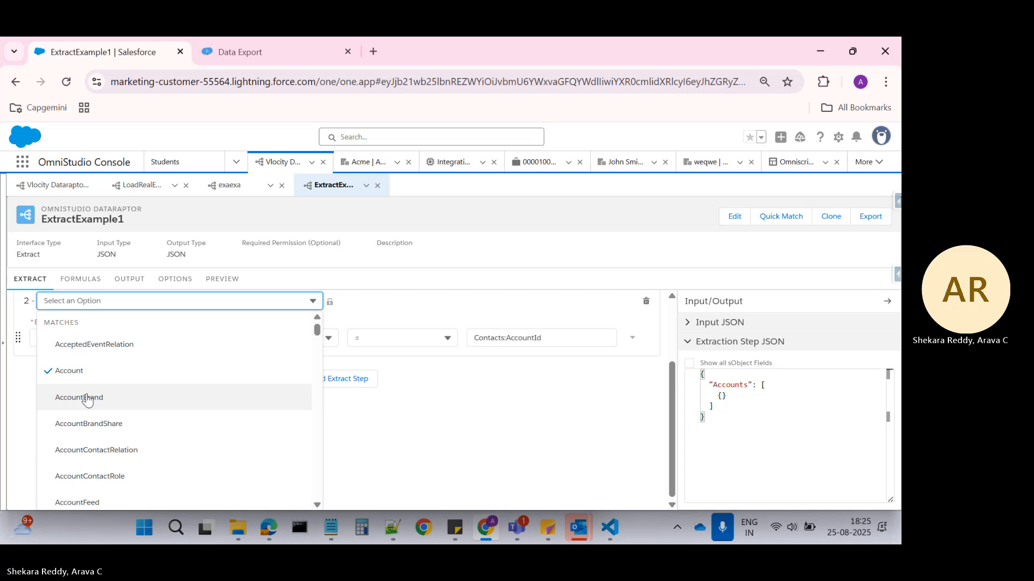
text(Contacts)
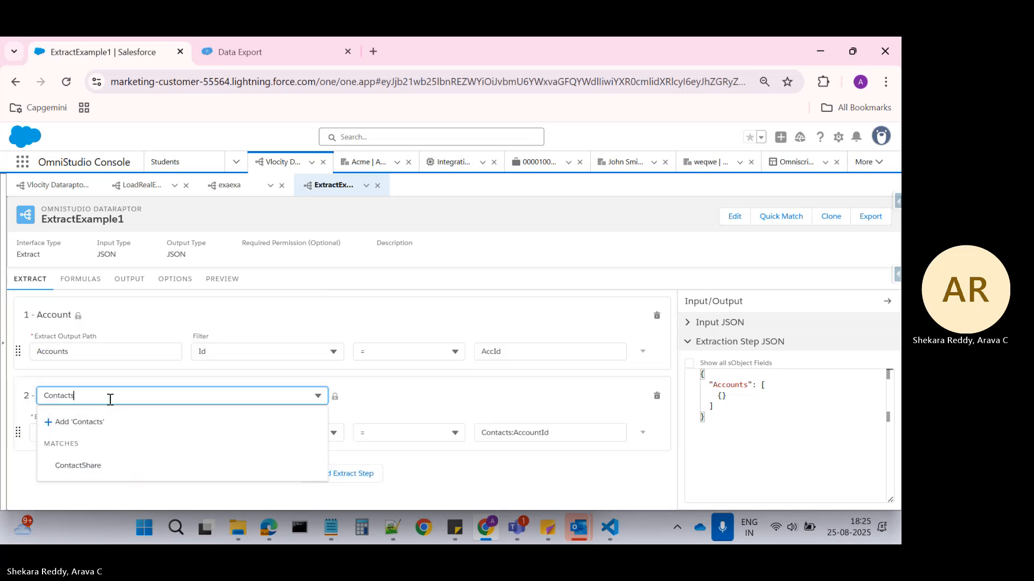
click(382, 405)
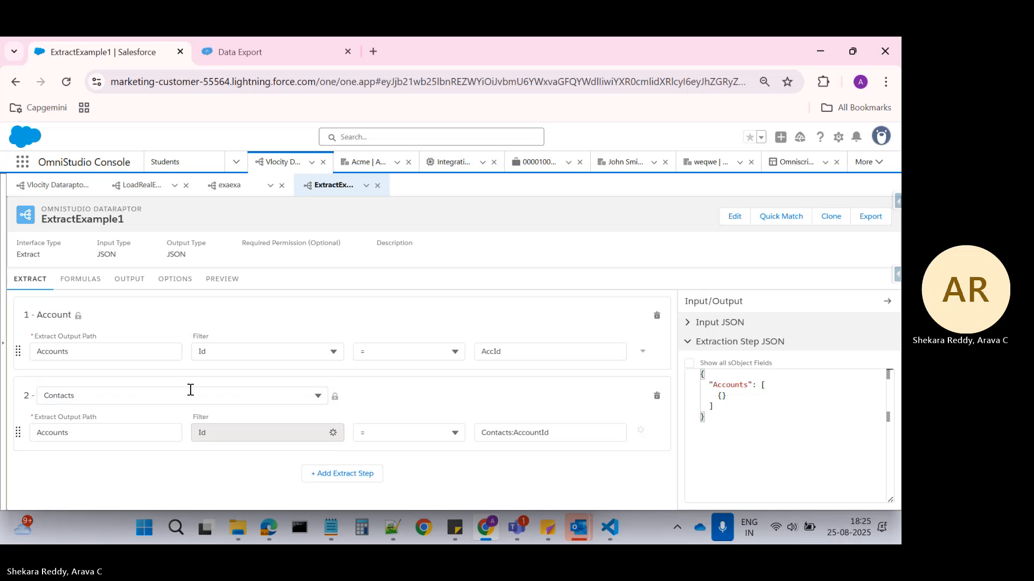
Reselect Contacts as the second extract step's object and dismiss three of the error messages.
click(124, 395)
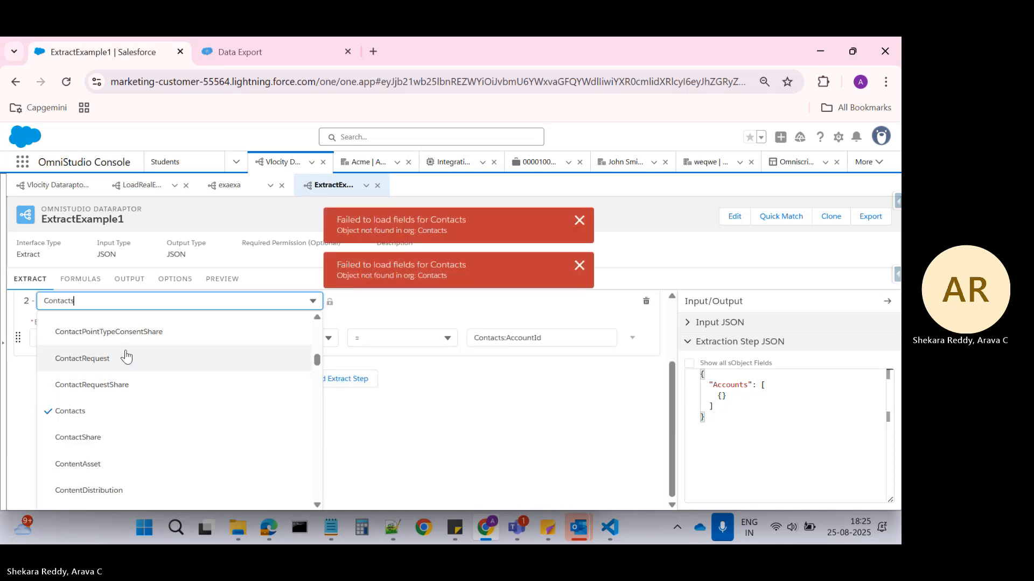
key(BackSpace)
key(BackSpace)
key(BackSpace)
key(BackSpace)
key(BackSpace)
key(BackSpace)
key(BackSpace)
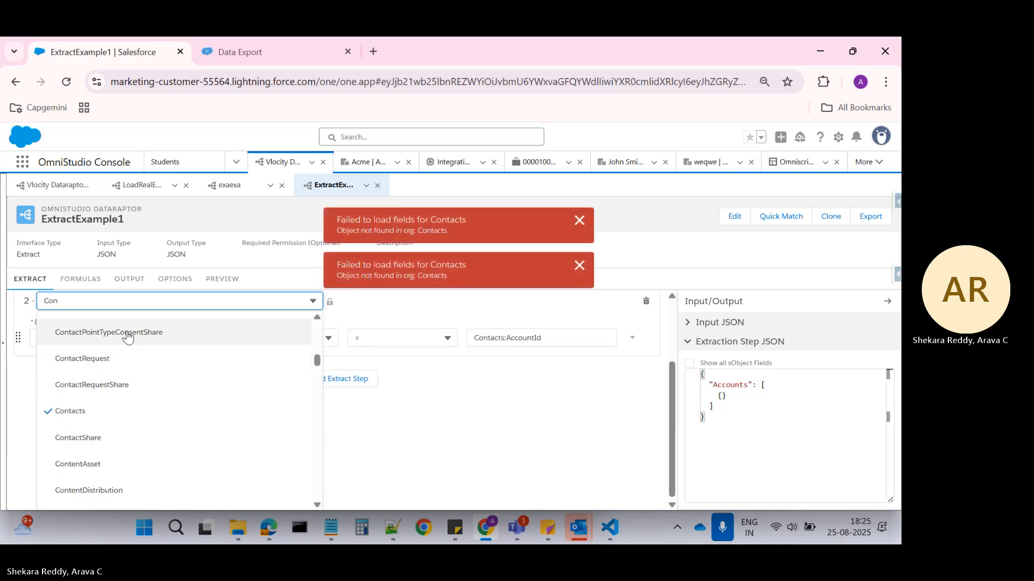
text(Cont)
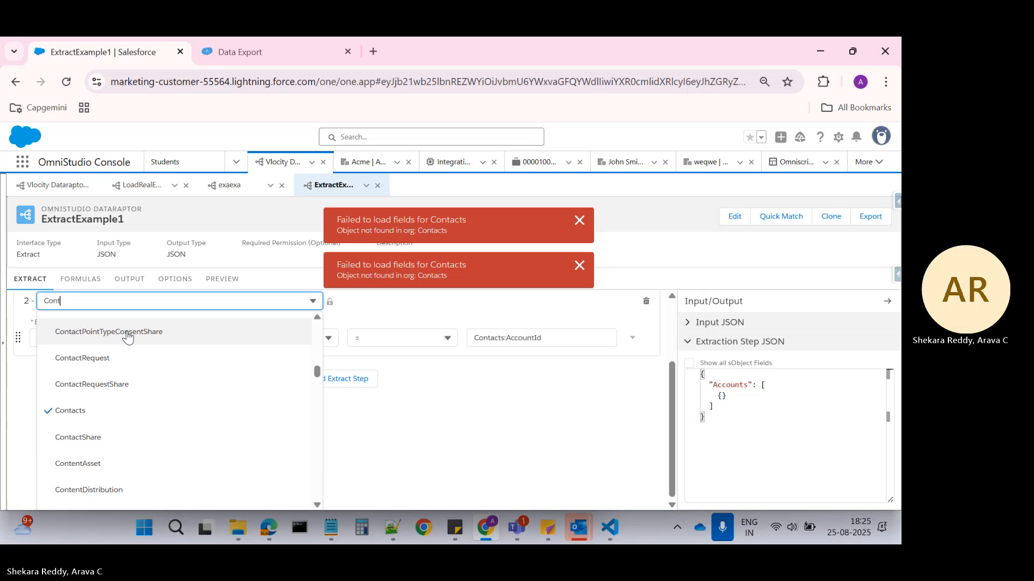
click(69, 411)
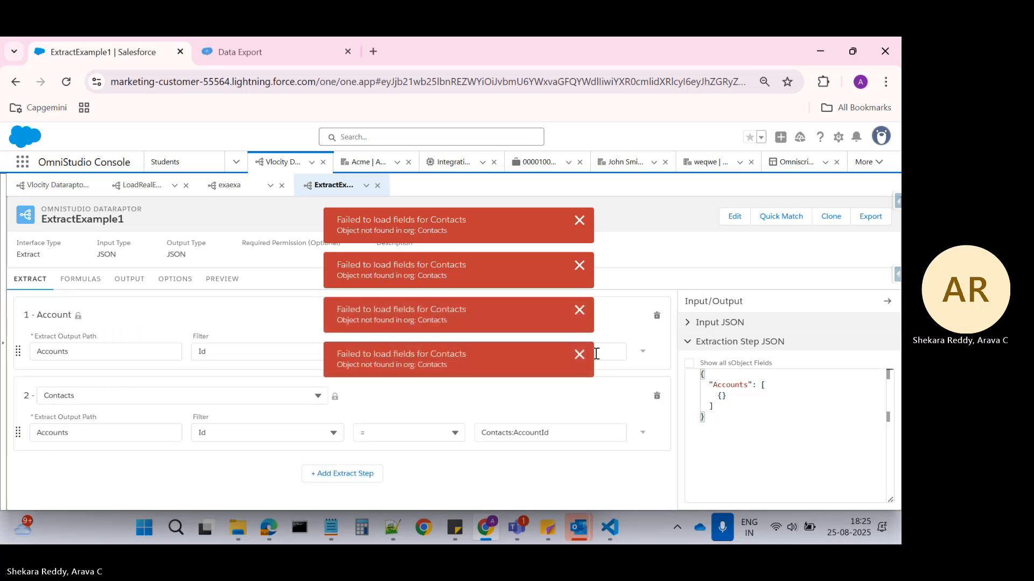
click(578, 356)
click(580, 311)
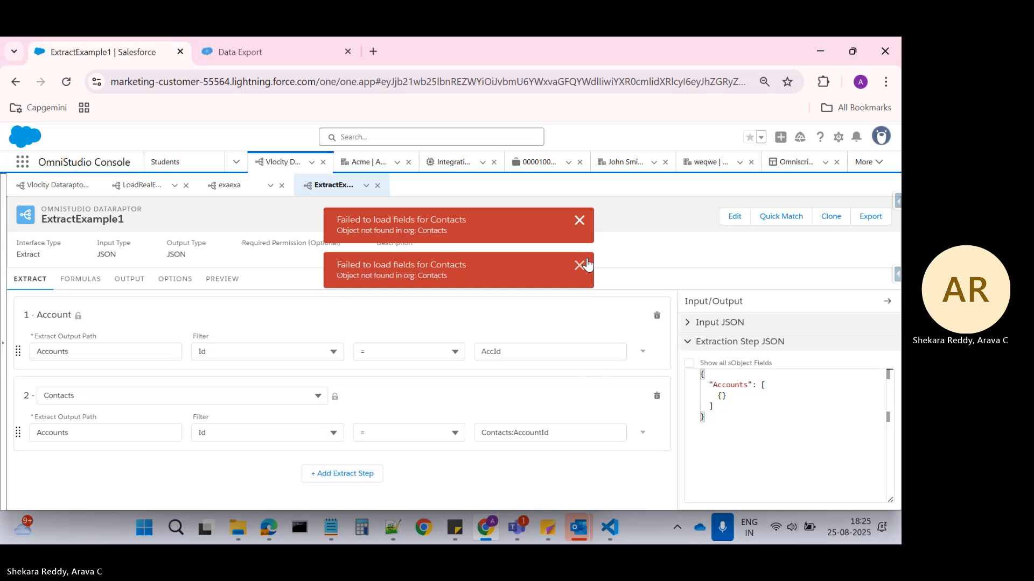
click(579, 266)
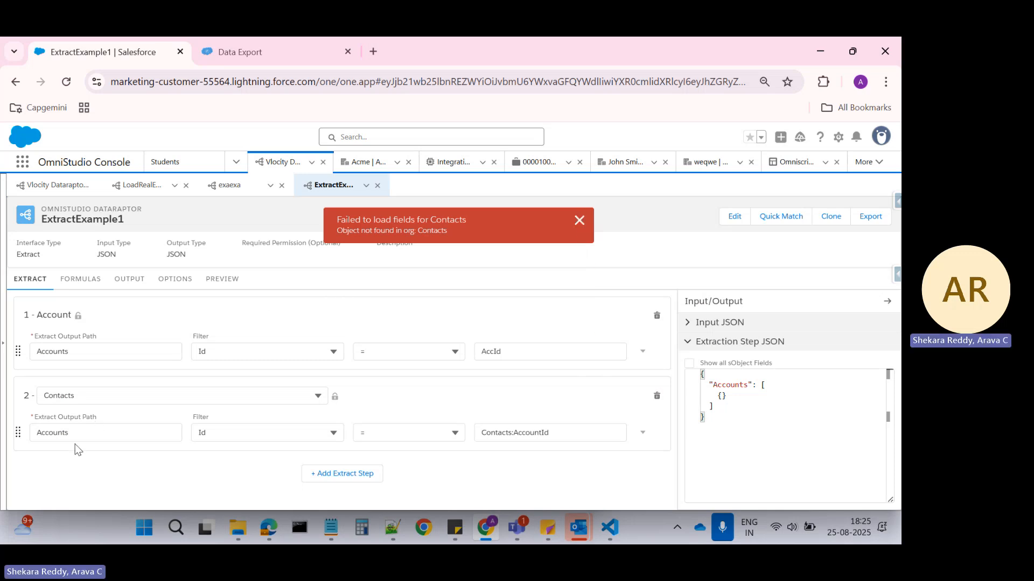
Change the second extract step's output path to Contacts.
click(86, 433)
key(BackSpace)
key(BackSpace)
key(BackSpace)
key(BackSpace)
key(BackSpace)
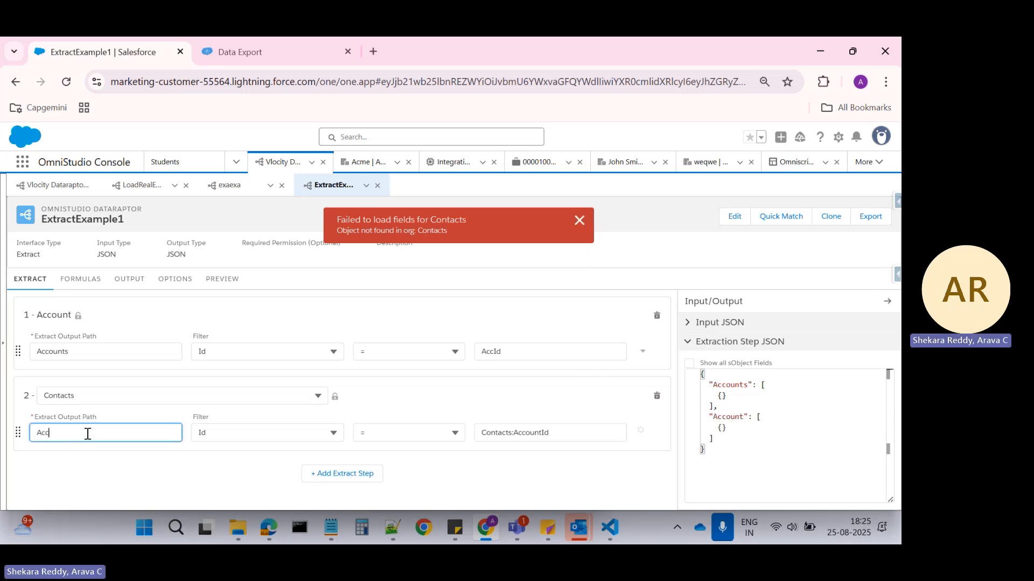
text(Contacts)
Try to set the second extract step's filter field to AccountId.
double_click(505, 432)
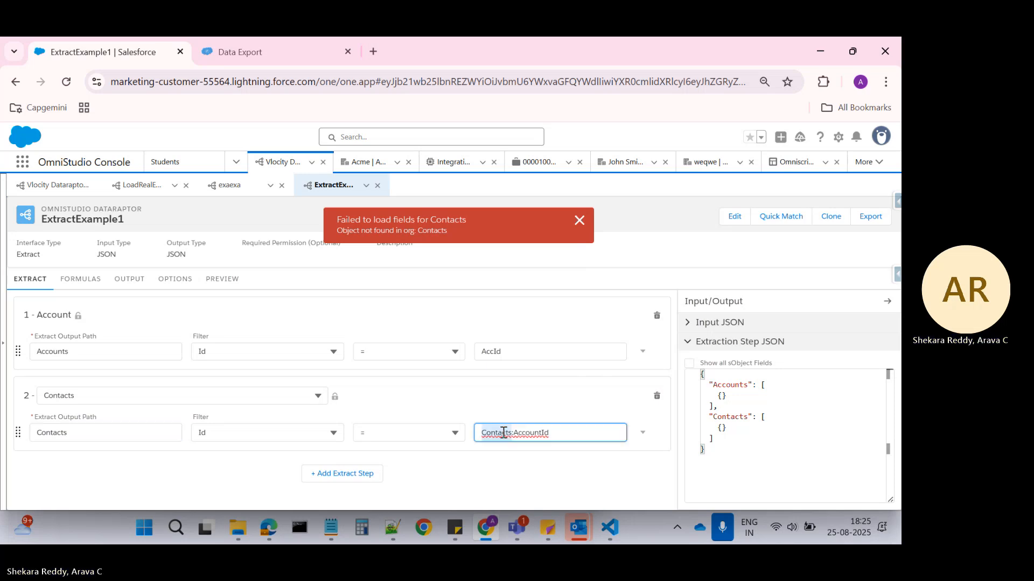
click(267, 433)
scroll(231, 387, up, 5)
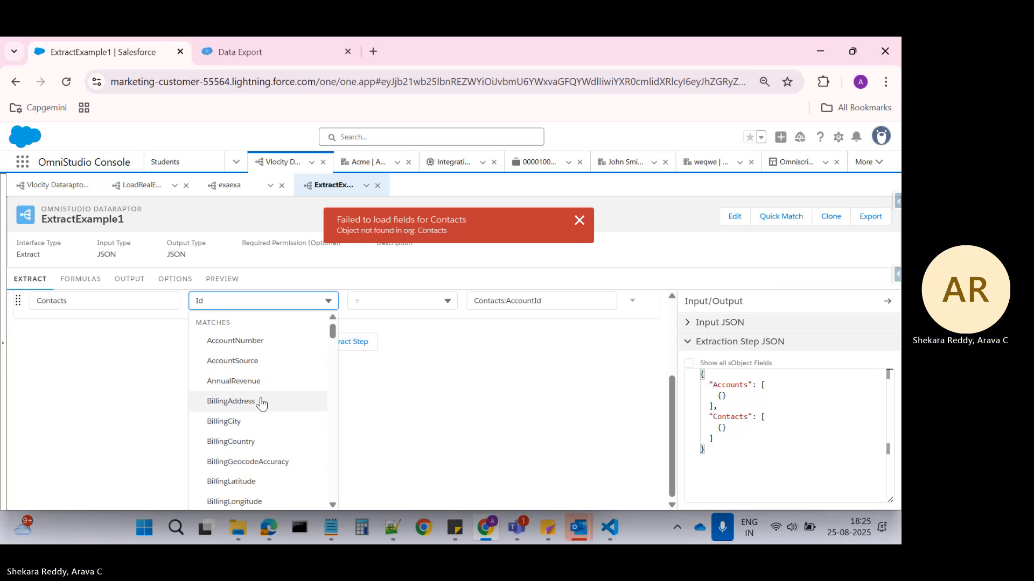
text(Acc)
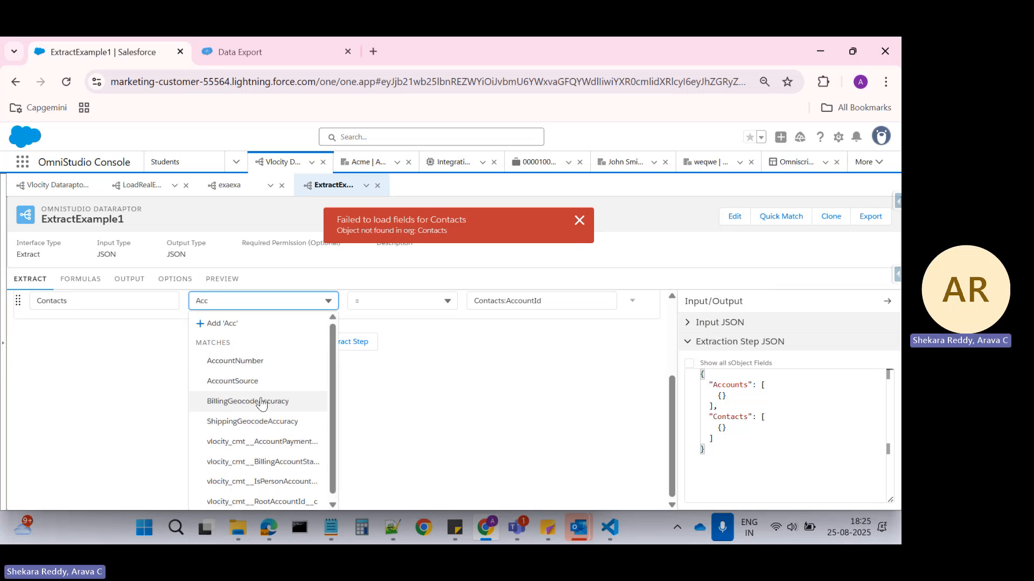
text(ou)
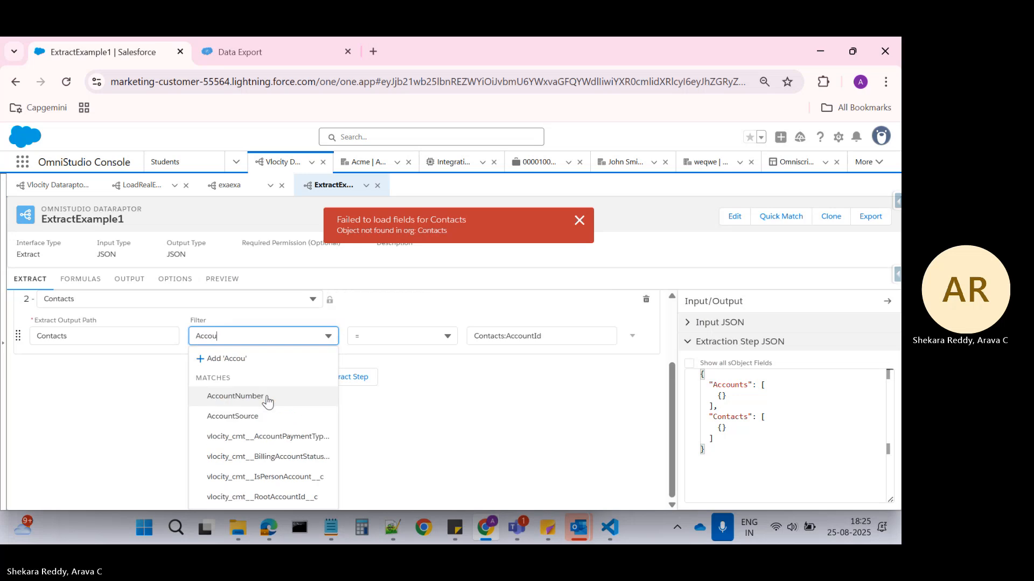
text(ntI)
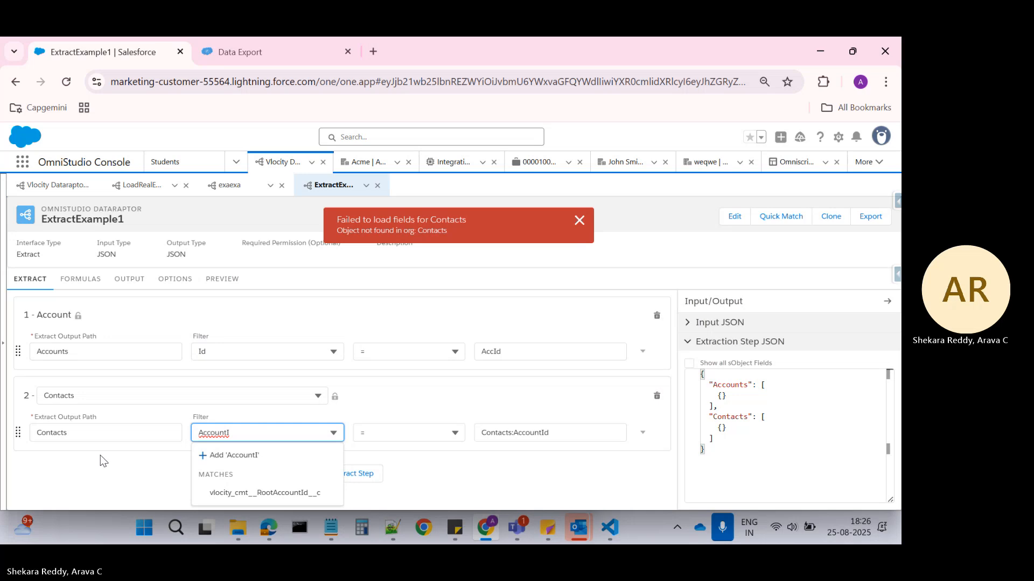
Change the second extract step's object to Contact and choose AccountId as its filter field.
click(85, 396)
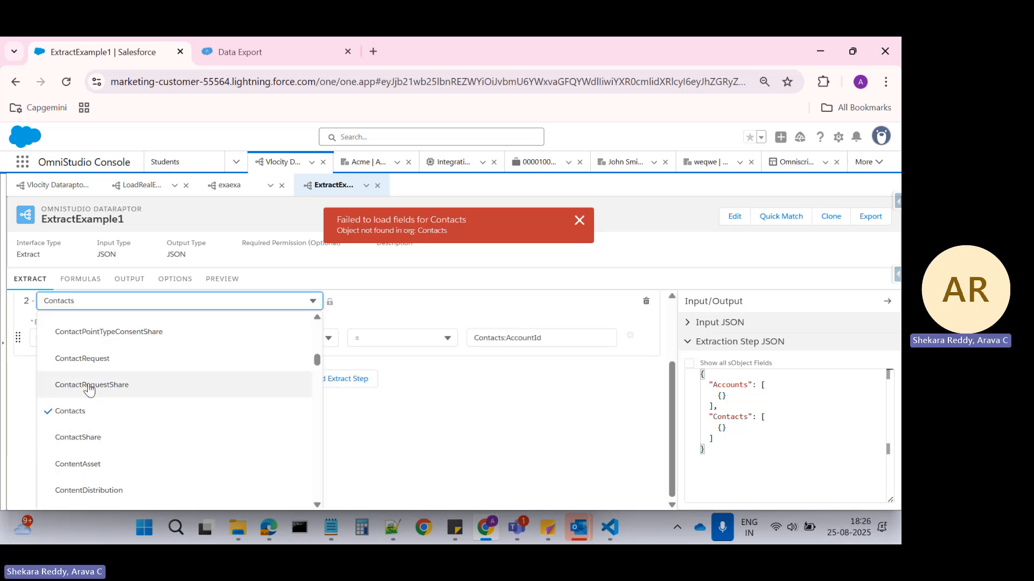
scroll(121, 414, up, 5)
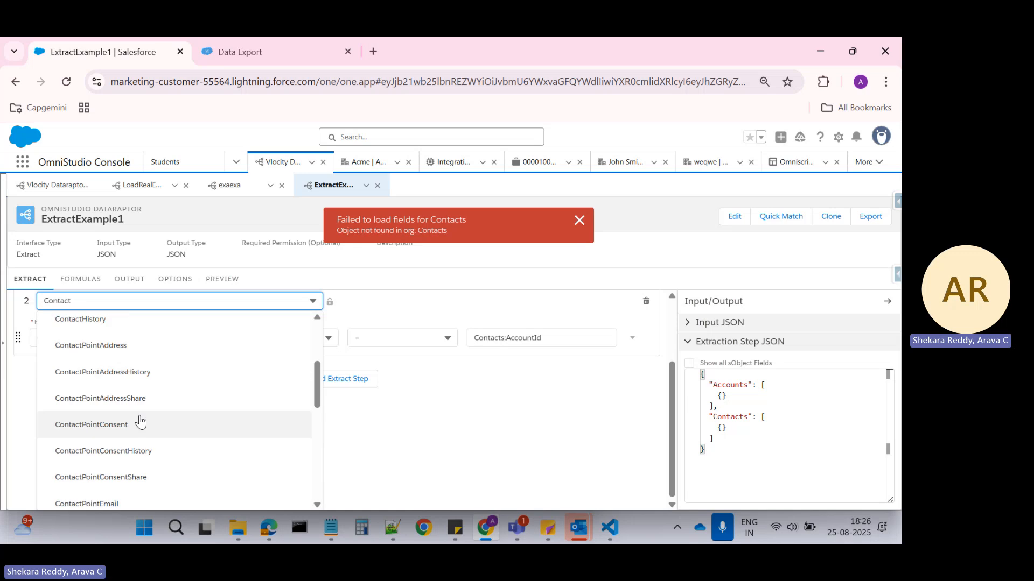
scroll(138, 423, up, 3)
click(90, 424)
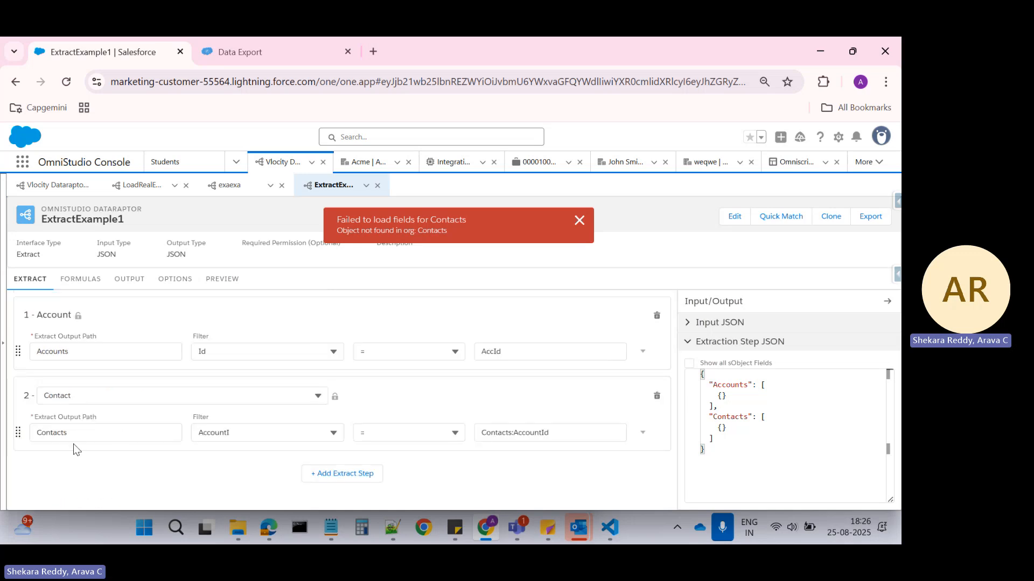
click(243, 433)
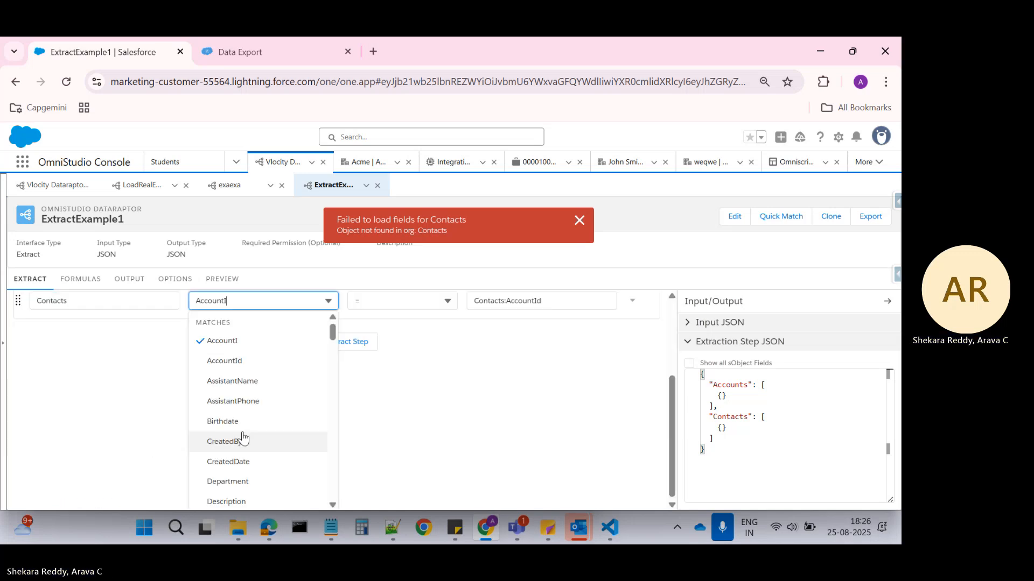
click(238, 365)
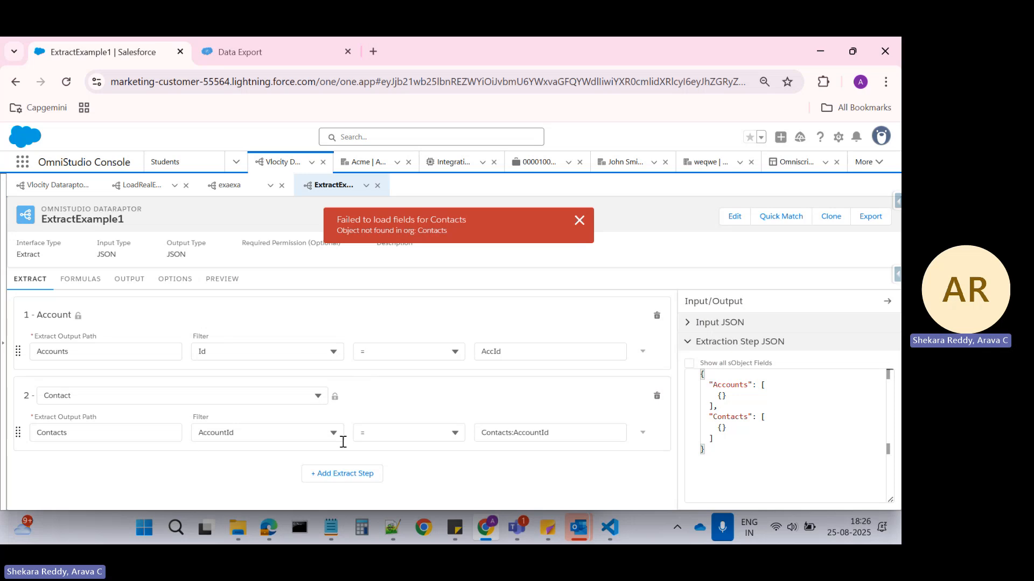
Set the second extract step's AccountId filter value to Accounts:Id and dismiss the error message.
double_click(70, 353)
key(ctrl+c)
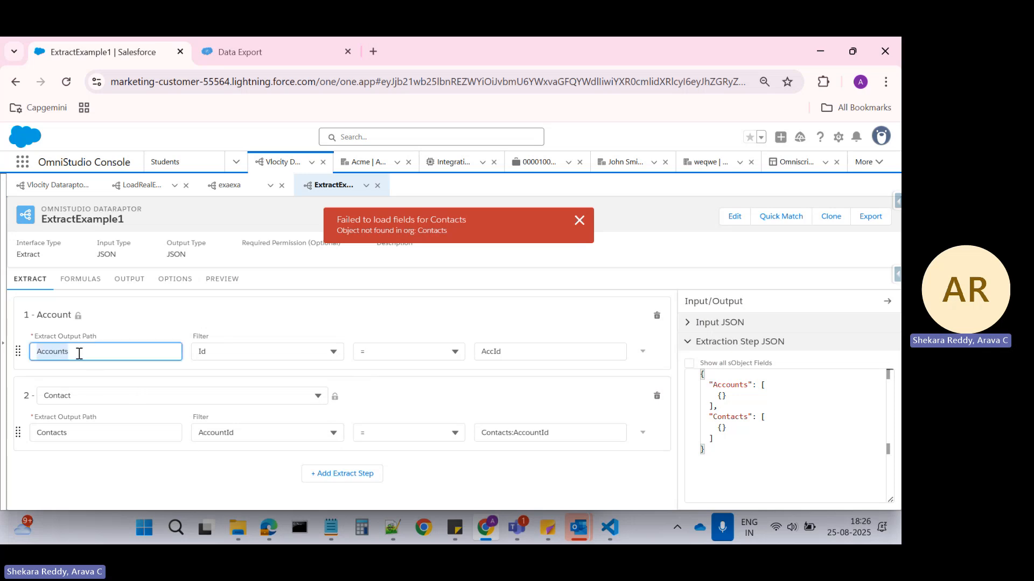
drag(563, 434, 468, 431)
key(ctrl+v)
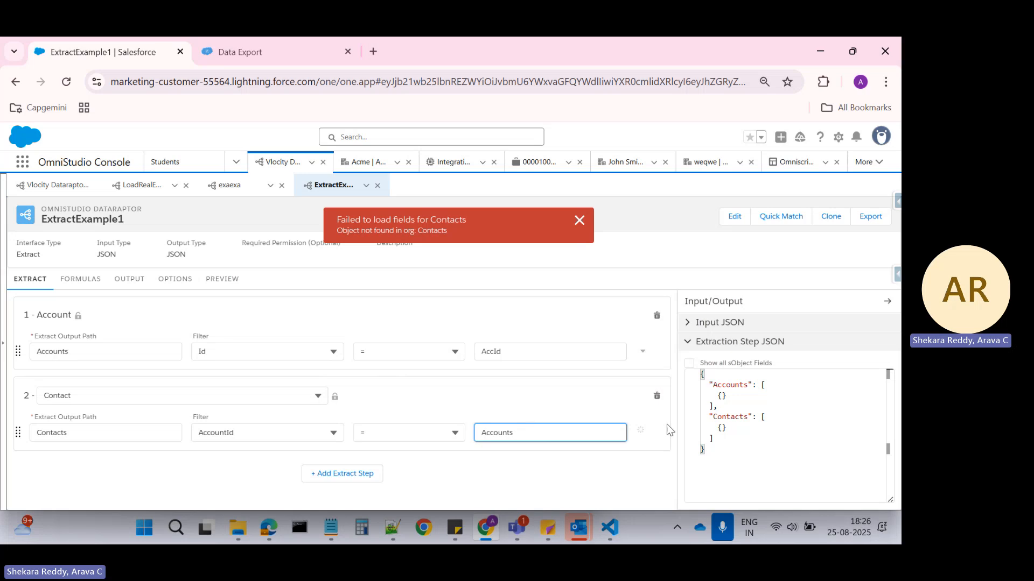
text(:Id)
click(579, 220)
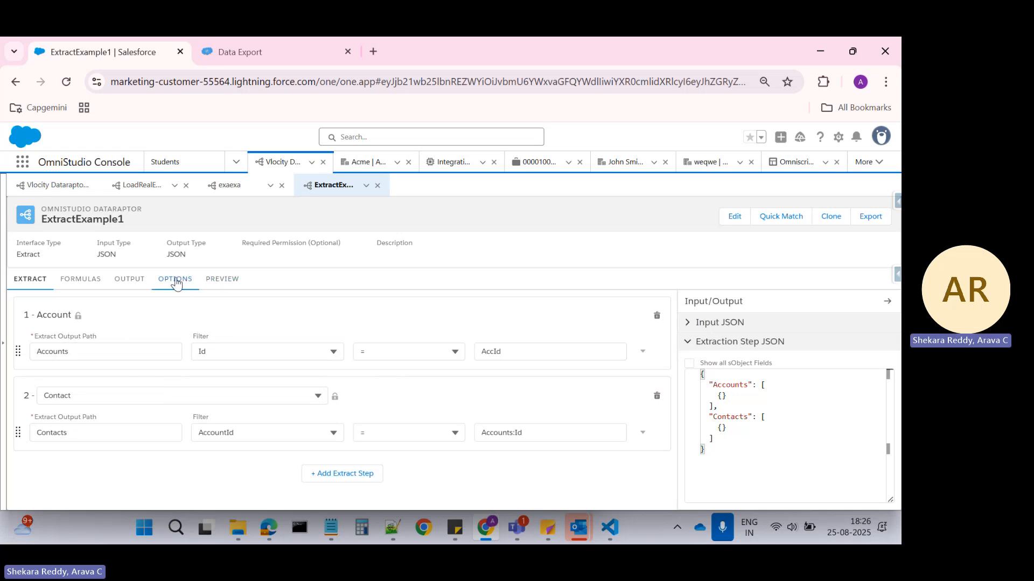
Switch to the Notepad++ notes and add a pair of curly braces with a blank line between them below "parent to child".
click(394, 535)
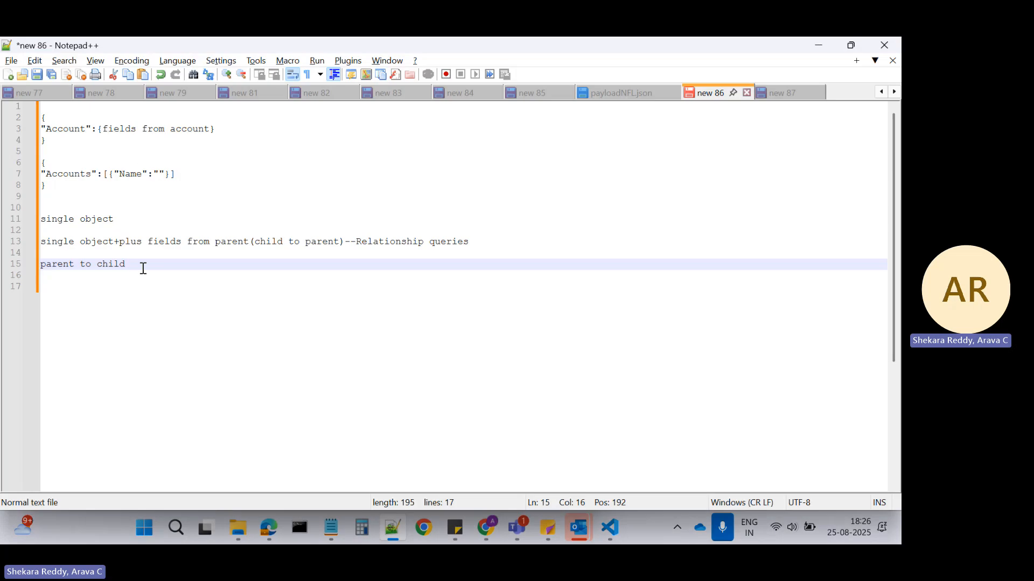
key(Return)
key(Return)
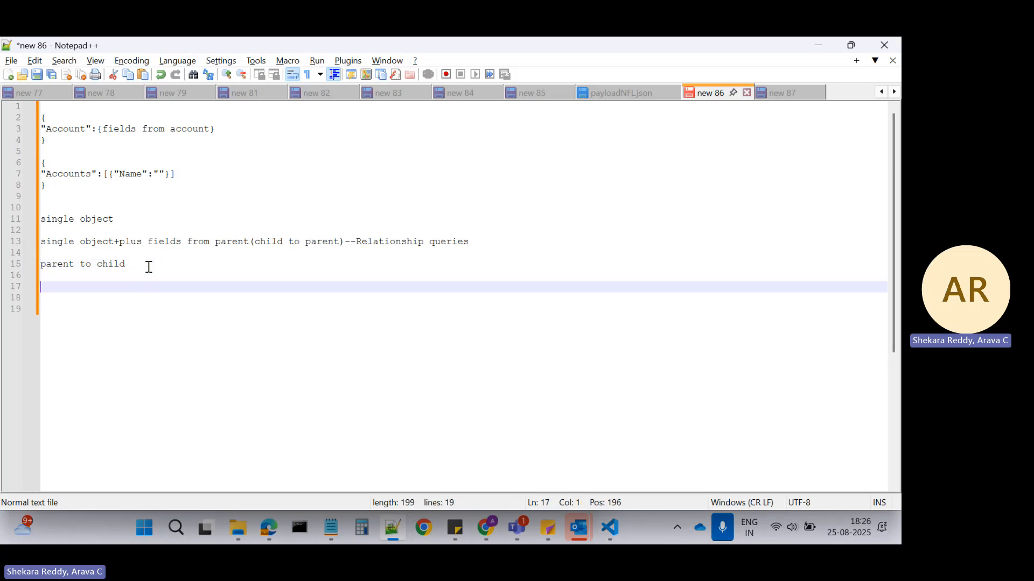
text({)
key(Return)
text(})
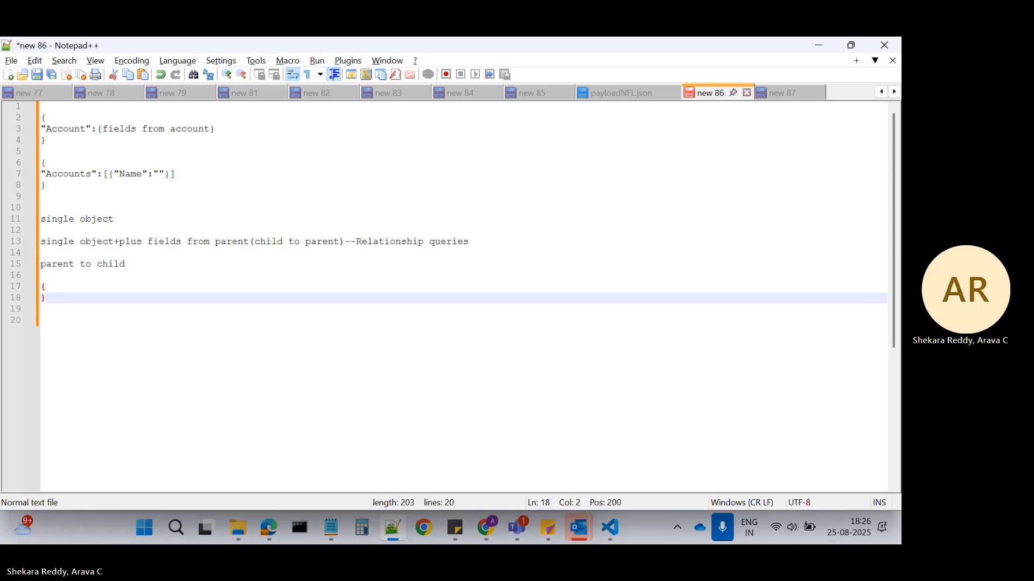
key(Up)
key(Return)
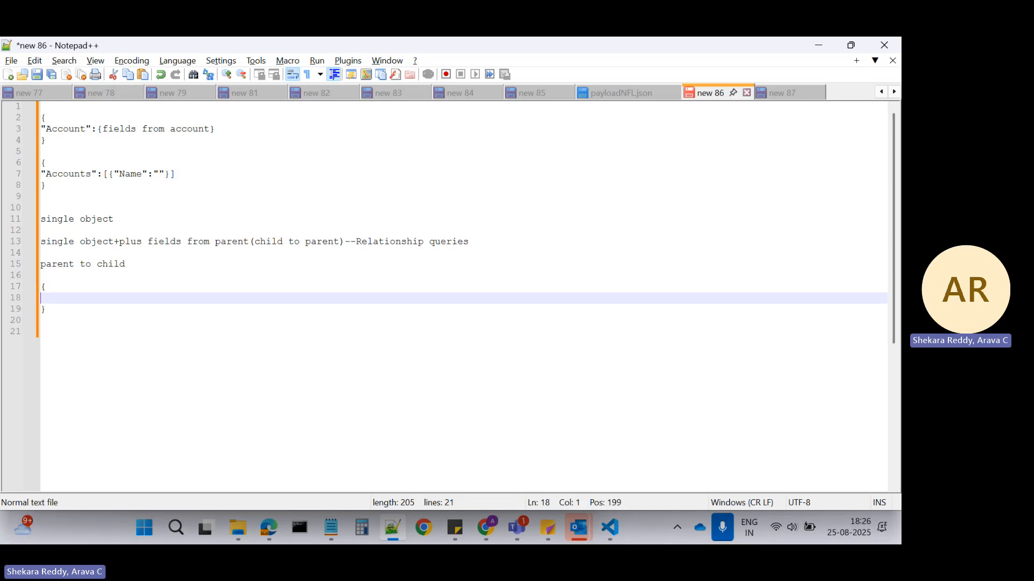
Enter "AccountName":"", as the first entry inside the parent-to-child braces.
text("":"")
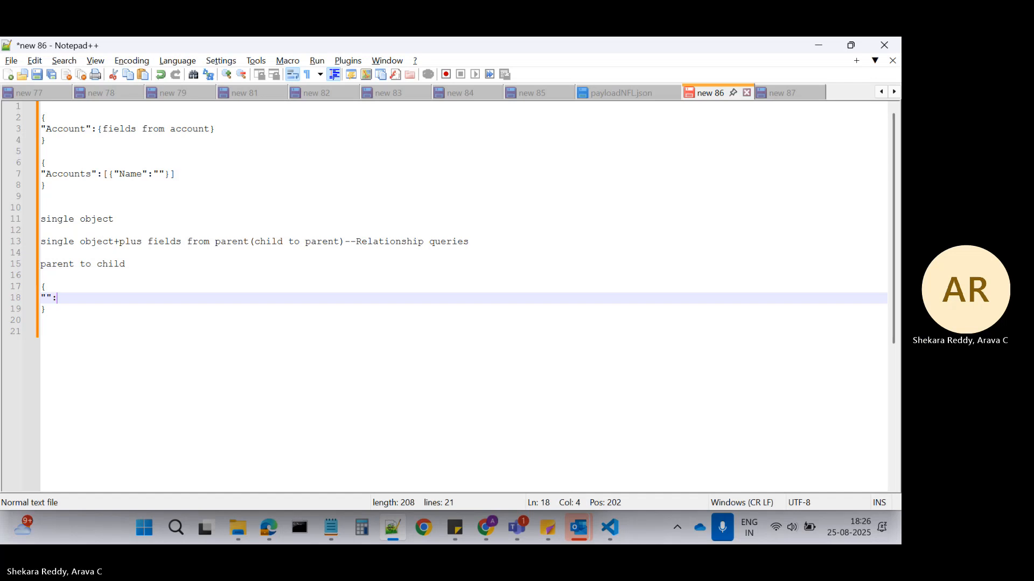
key(Left)
text(Accou)
text(ntName)
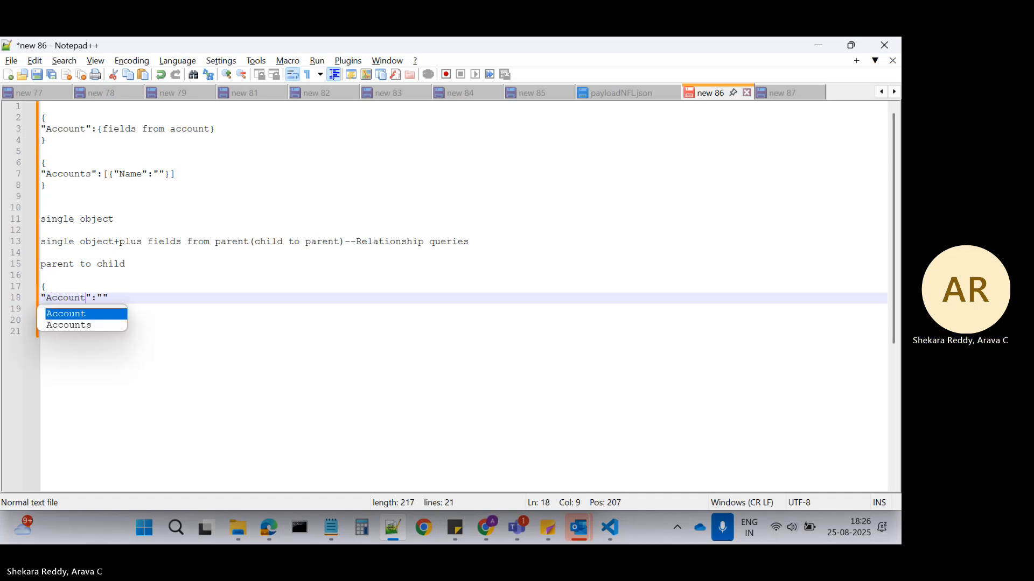
click(144, 295)
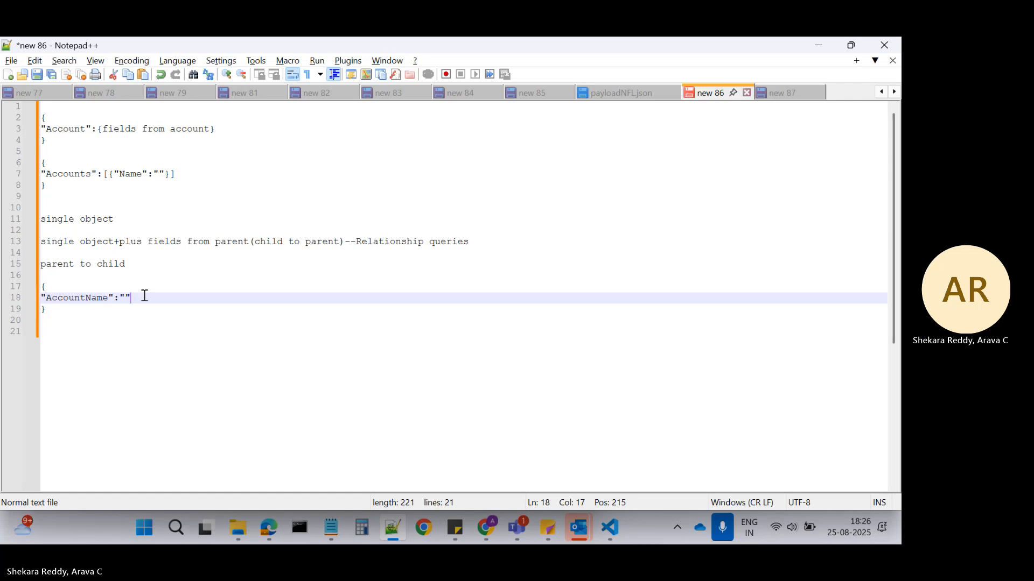
text(,)
key(Return)
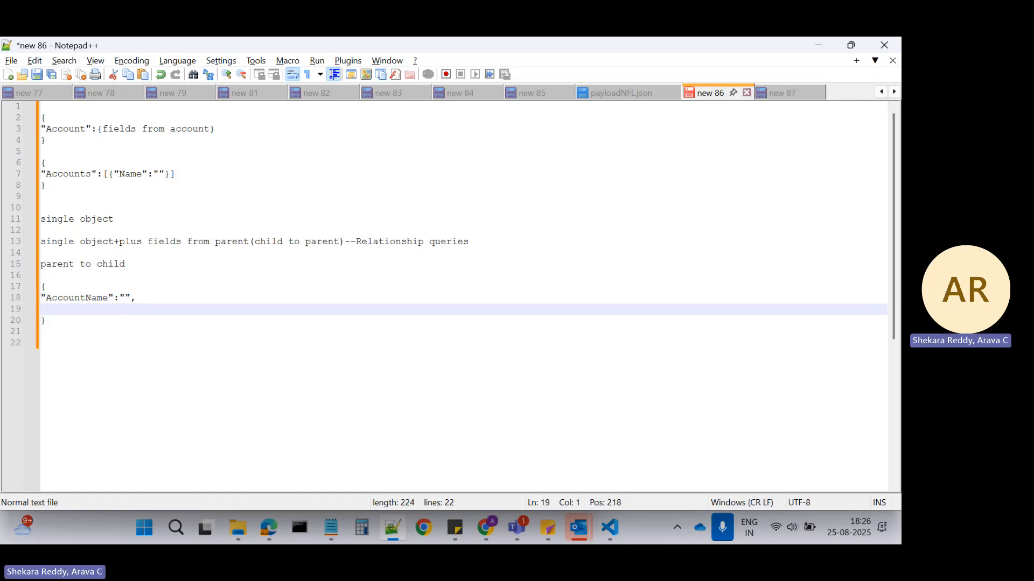
Add a "Contacts":[] entry below AccountName in the sample JSON.
text(""Contacts)
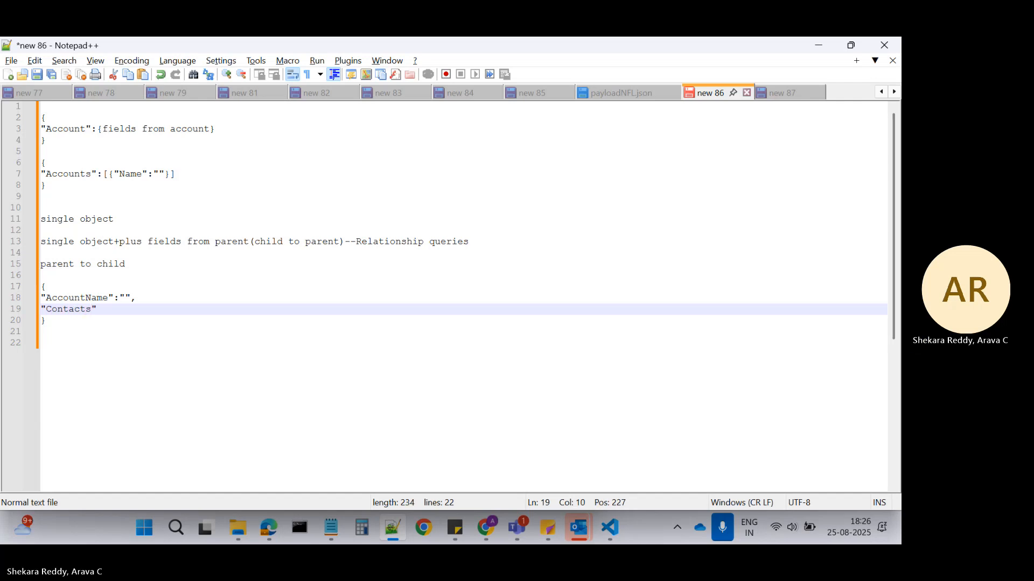
key(Right)
text(:)
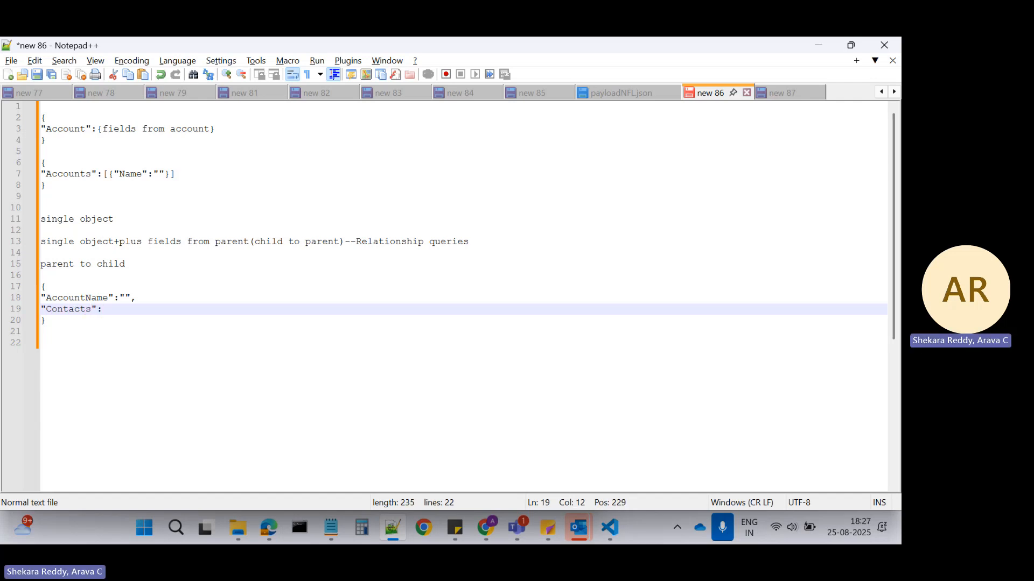
text([])
Switch back to ExtractExample1 in the browser and change the Accounts:Name mapping's output JSON path to Name.
key(alt+Tab)
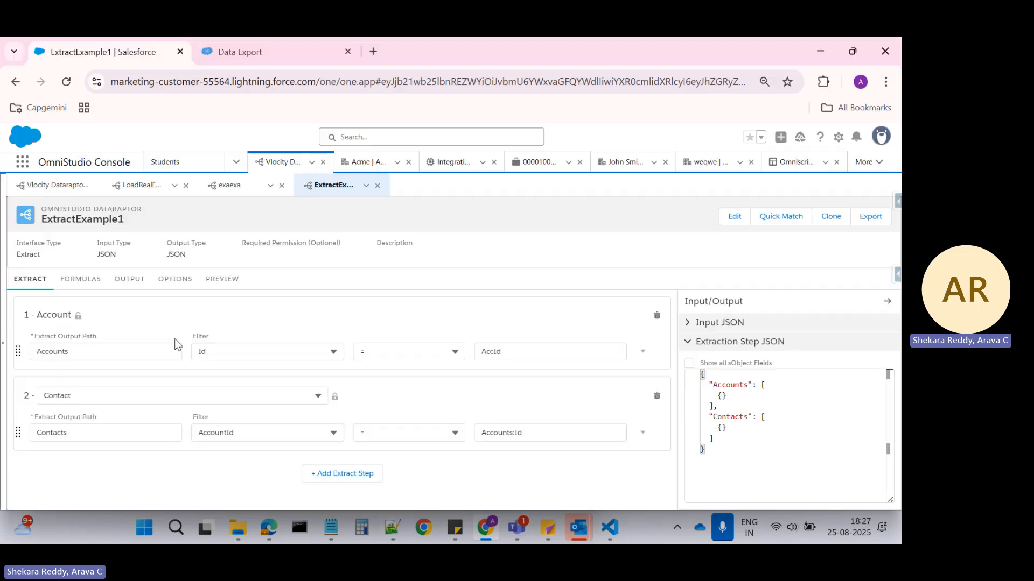
double_click(62, 433)
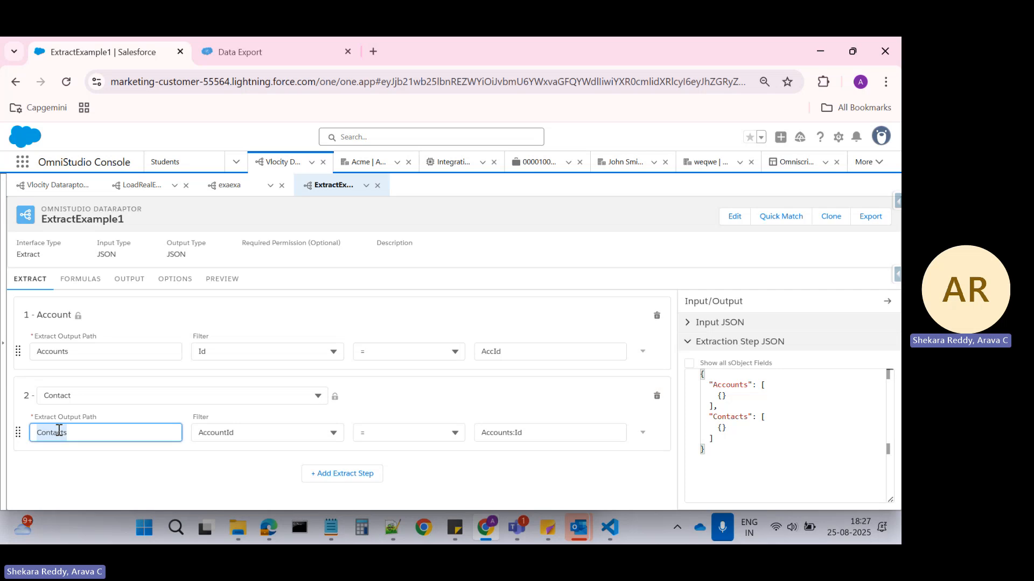
click(138, 279)
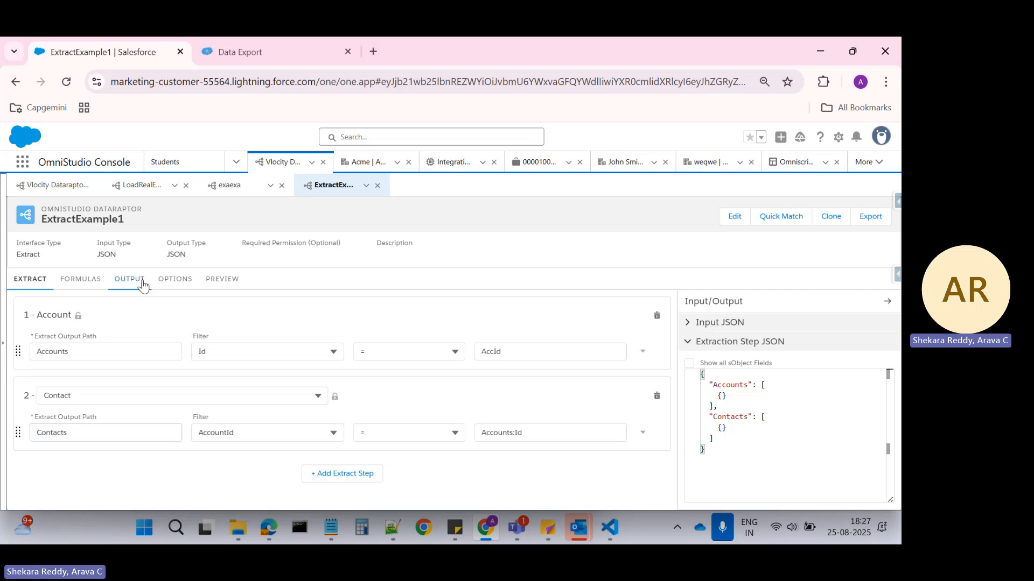
click(81, 330)
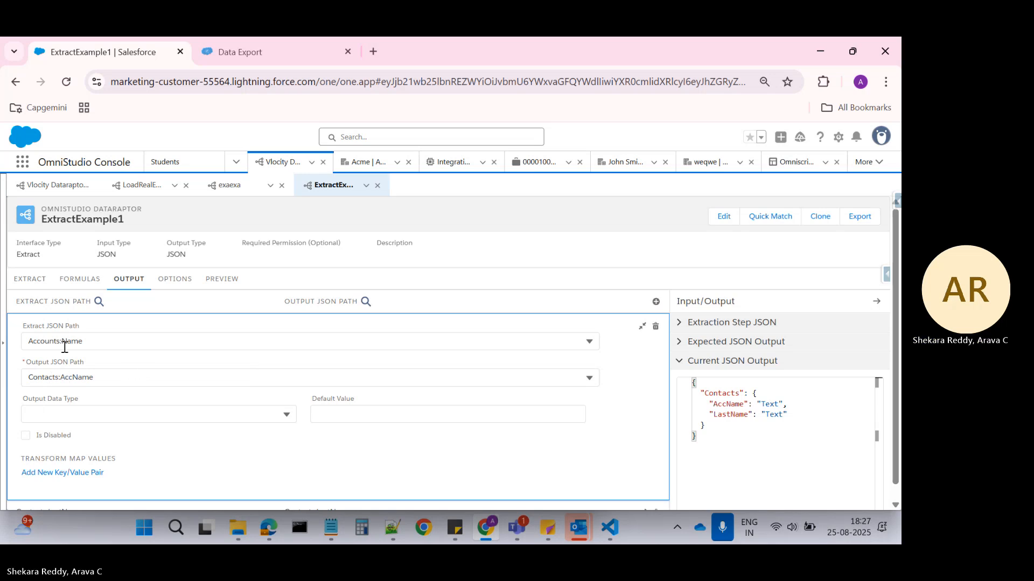
drag(59, 377, 19, 382)
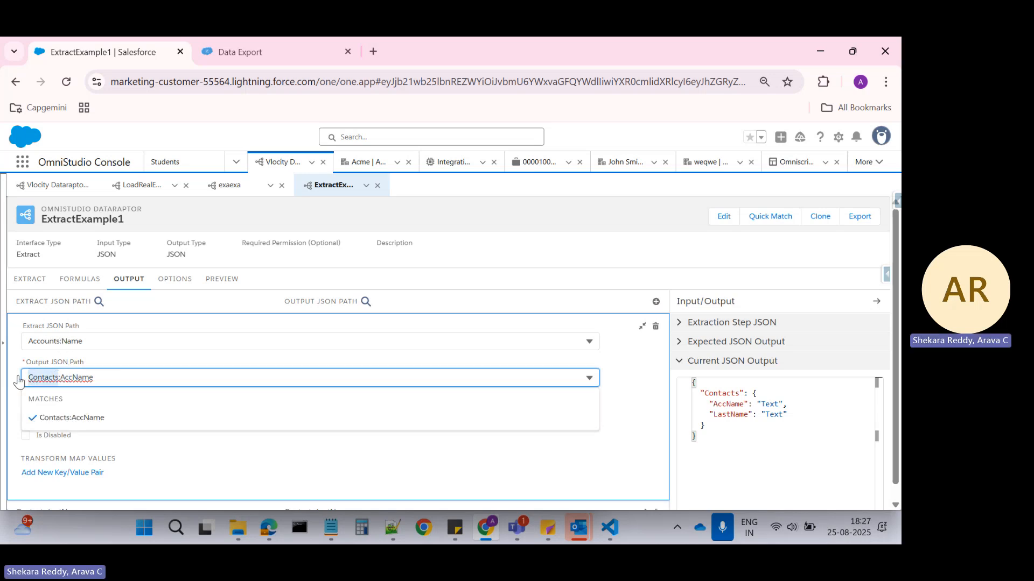
click(59, 377)
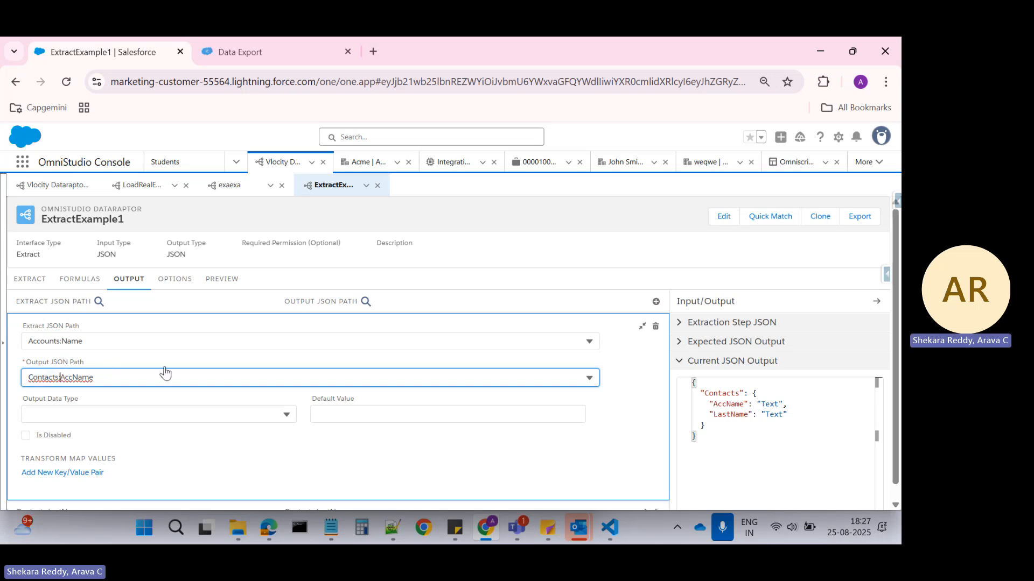
key(BackSpace)
key(BackSpace)
key(BackSpace)
key(BackSpace)
key(BackSpace)
key(BackSpace)
key(BackSpace)
key(BackSpace)
key(BackSpace)
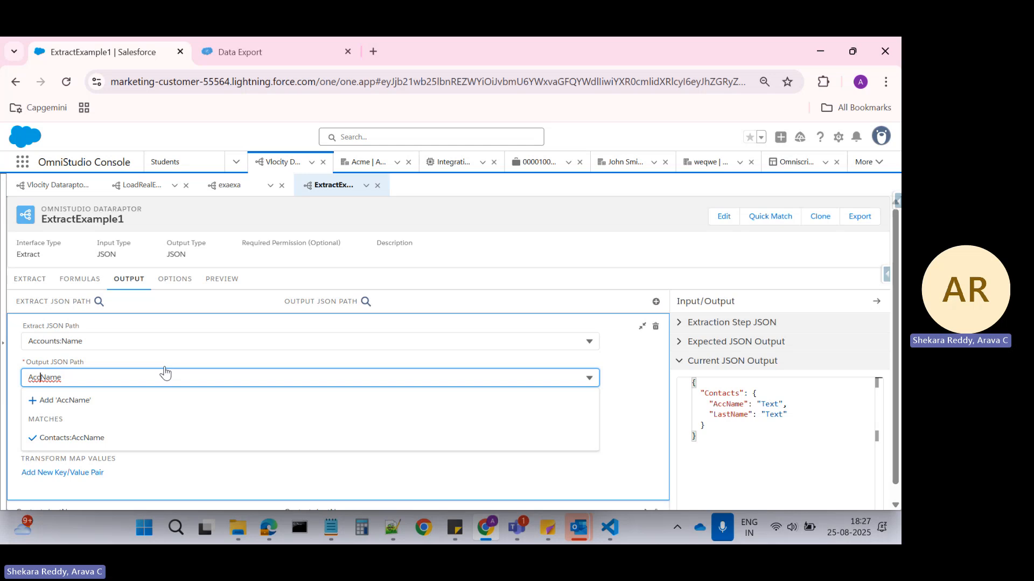
key(BackSpace)
key(BackSpace)
key(BackSpace)
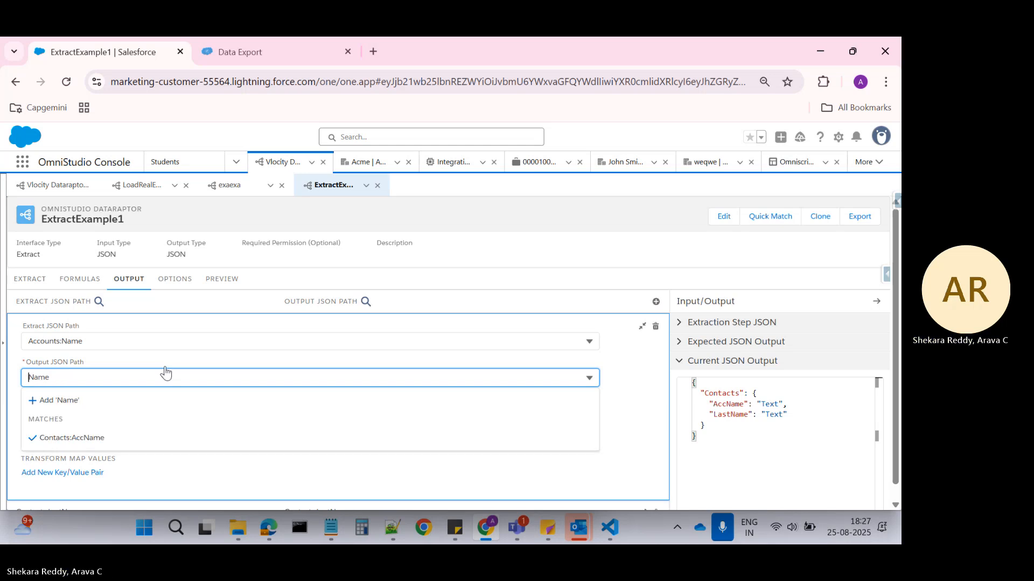
click(95, 401)
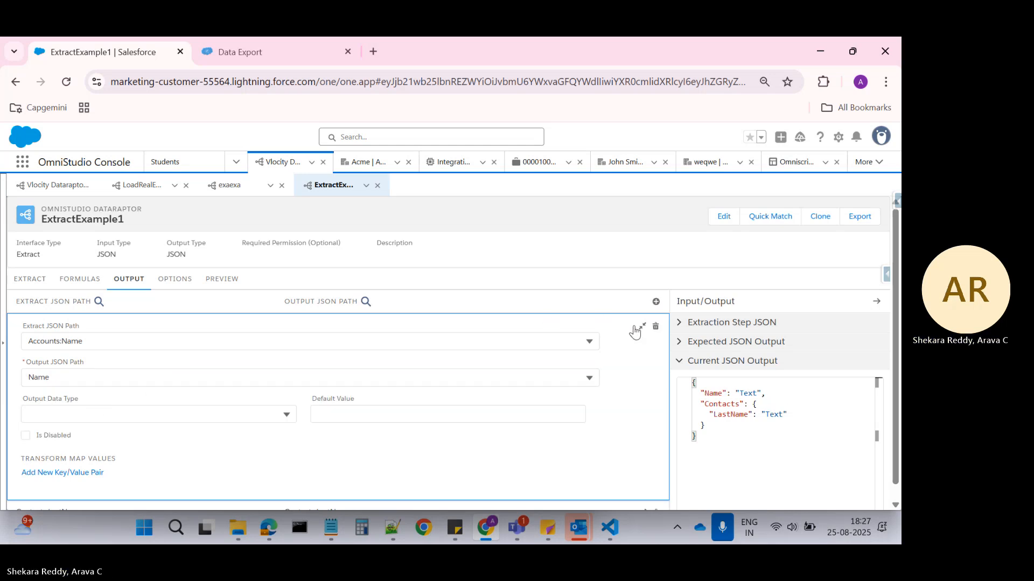
click(637, 328)
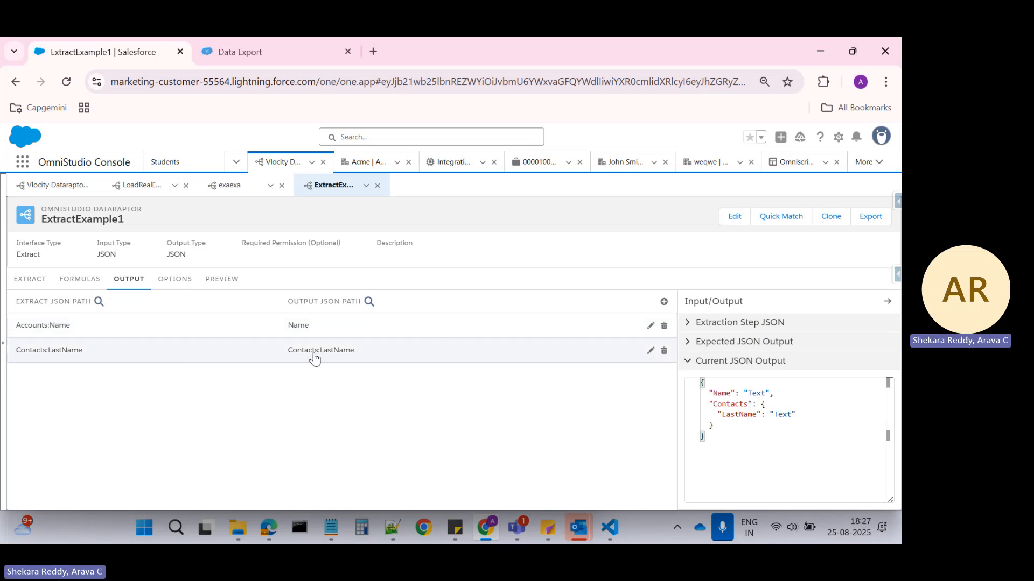
Review the Contacts:LastName output mapping and open the preview of ExtractExample1.
click(315, 359)
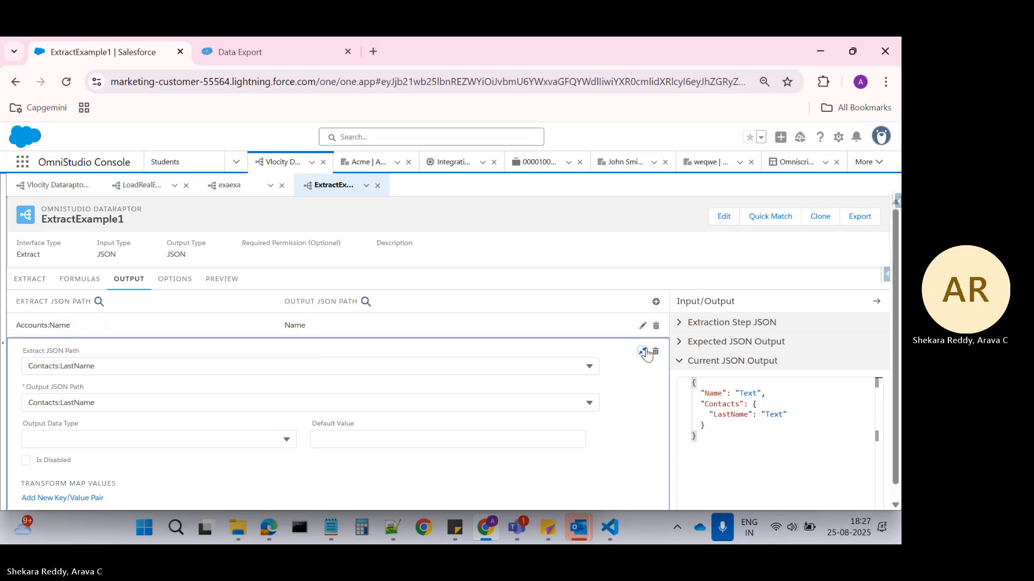
click(643, 353)
click(226, 283)
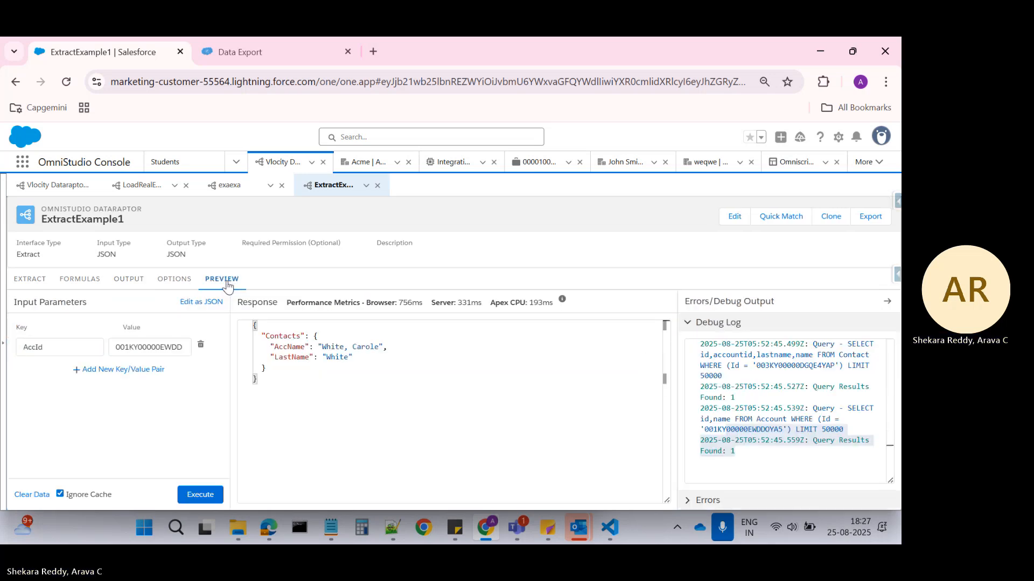
Run the ExtractExample1 preview with the existing AccId input and examine how Name and Contacts are nested in the response.
click(199, 493)
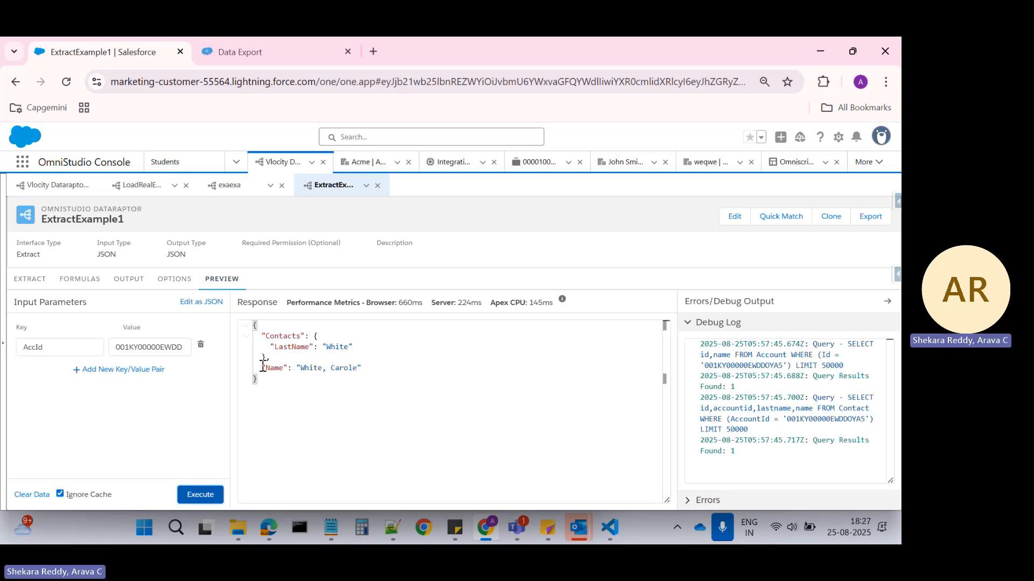
click(275, 368)
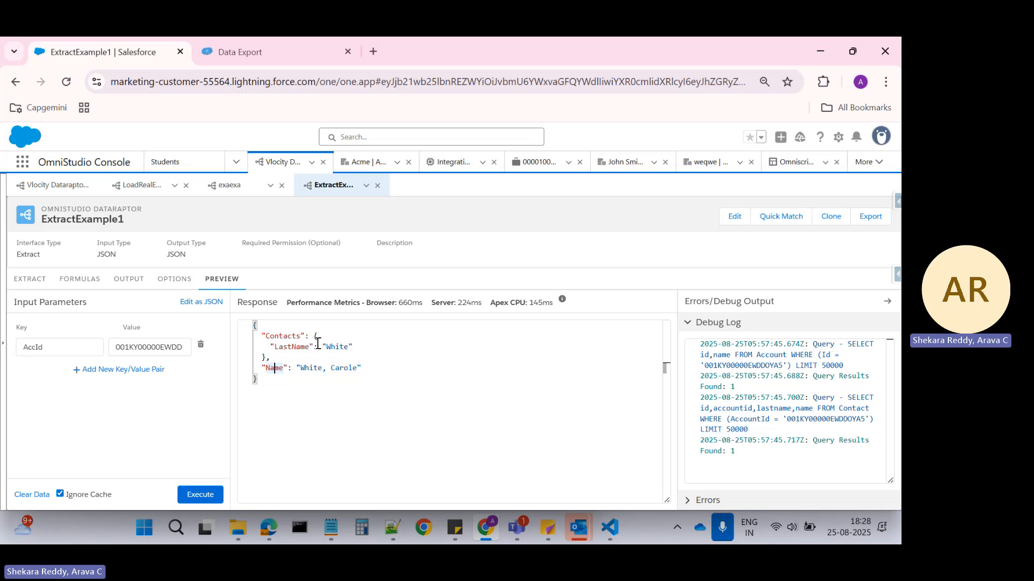
click(296, 391)
Set the output data type of the Contacts:LastName output mapping to List<Map>.
click(132, 282)
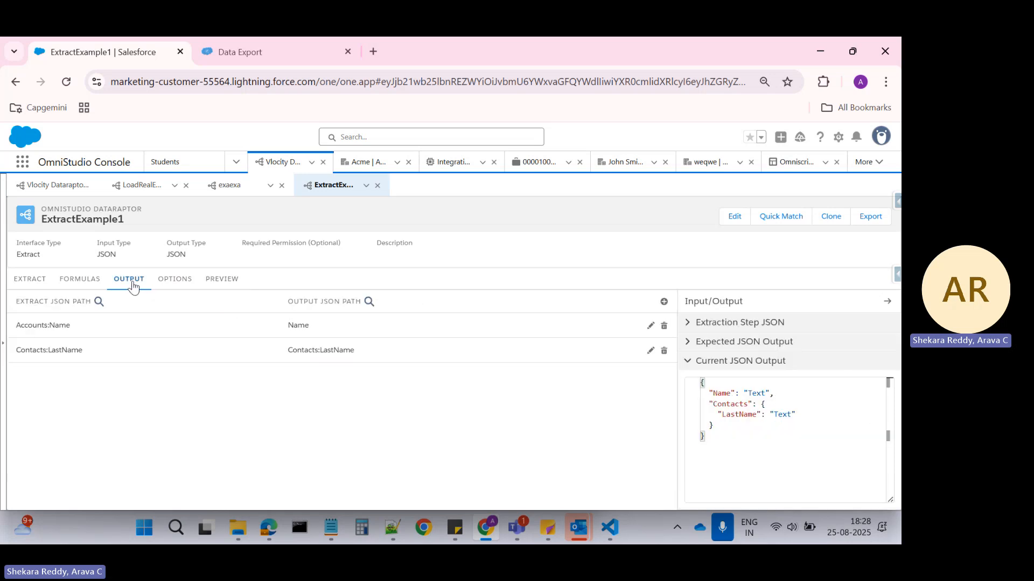
click(329, 360)
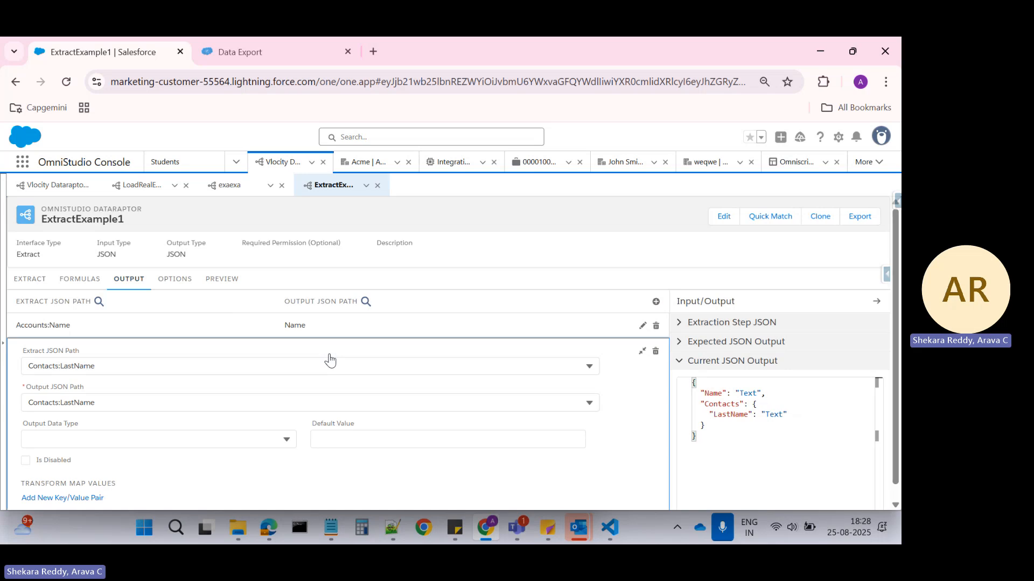
scroll(60, 419, down, 1)
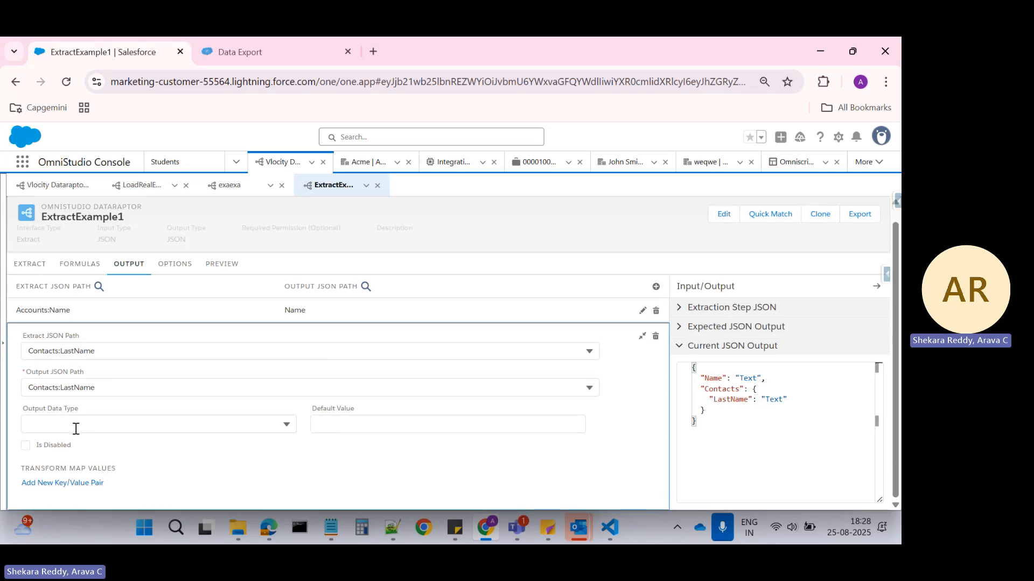
click(86, 429)
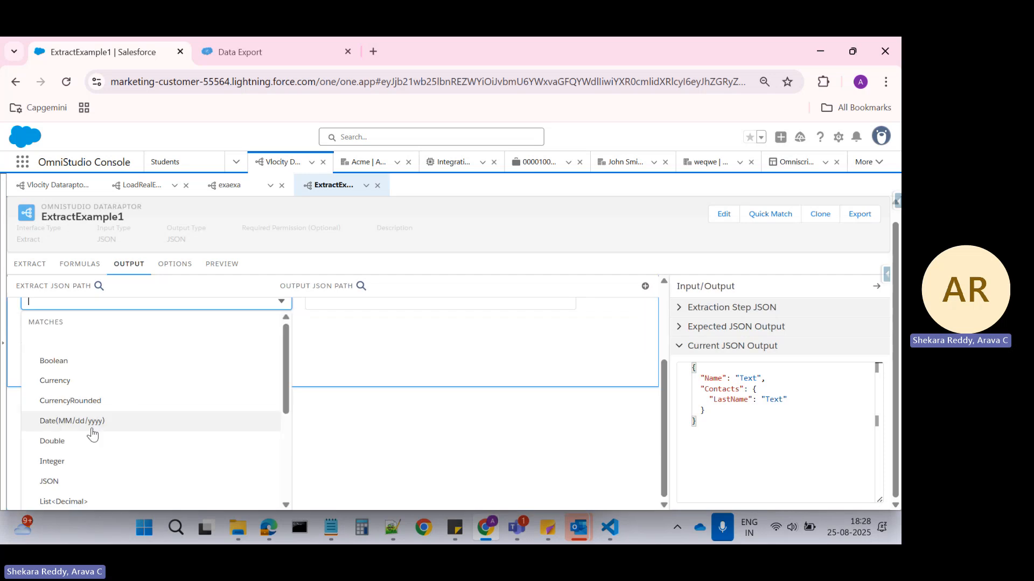
scroll(113, 400, down, 2)
scroll(113, 400, down, 1)
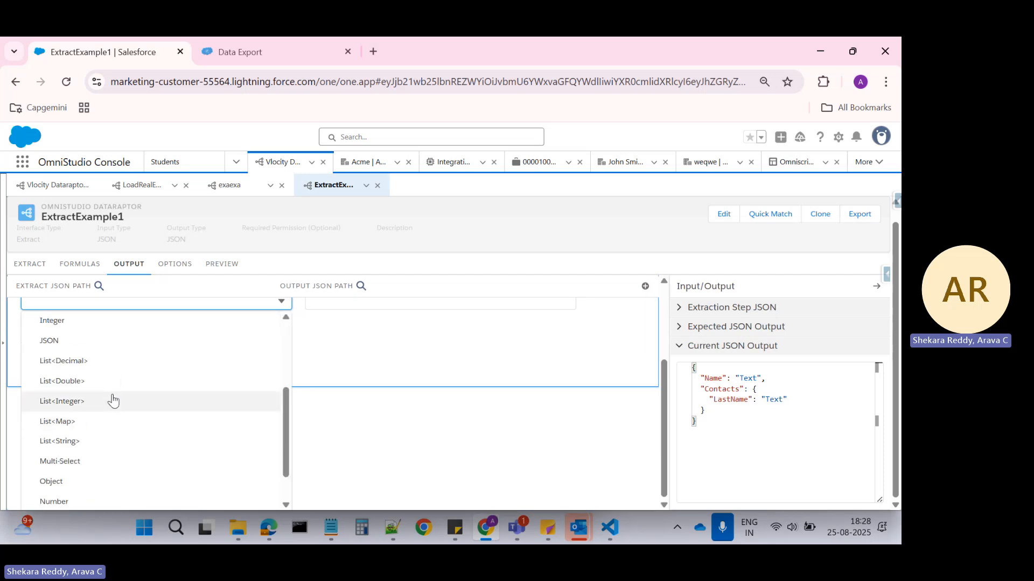
click(58, 422)
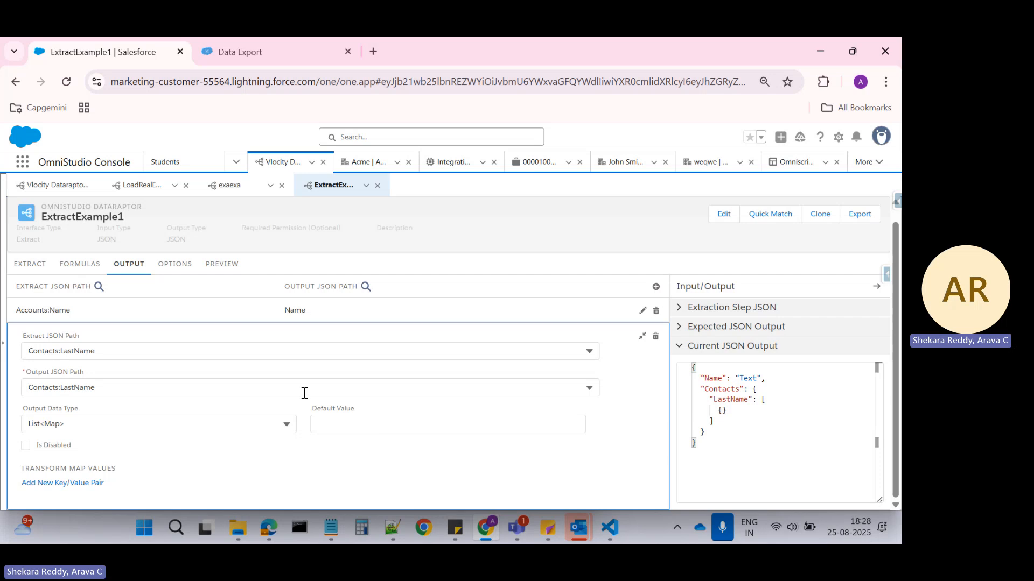
Rerun the ExtractExample1 preview to check the response with the List<Map> type on Contacts:LastName.
scroll(243, 366, up, 1)
click(223, 286)
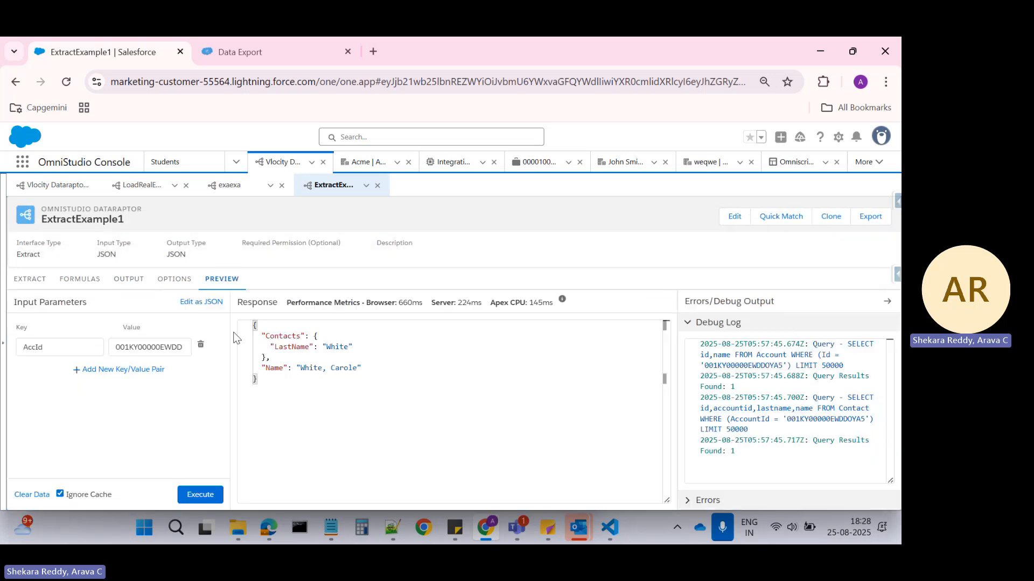
click(202, 491)
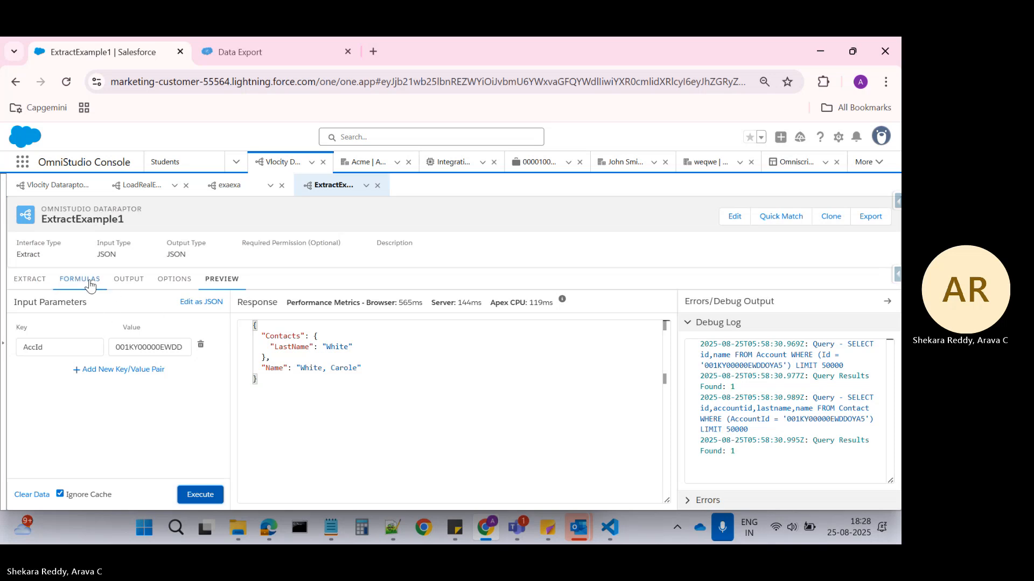
Clear the output data type of the Contacts:LastName output mapping by choosing the blank option.
click(124, 281)
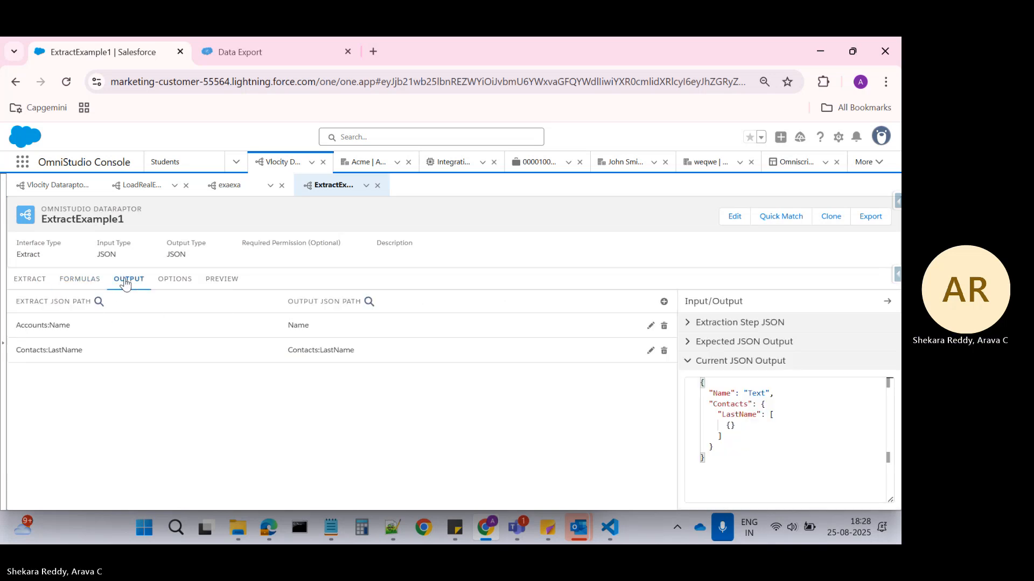
click(75, 350)
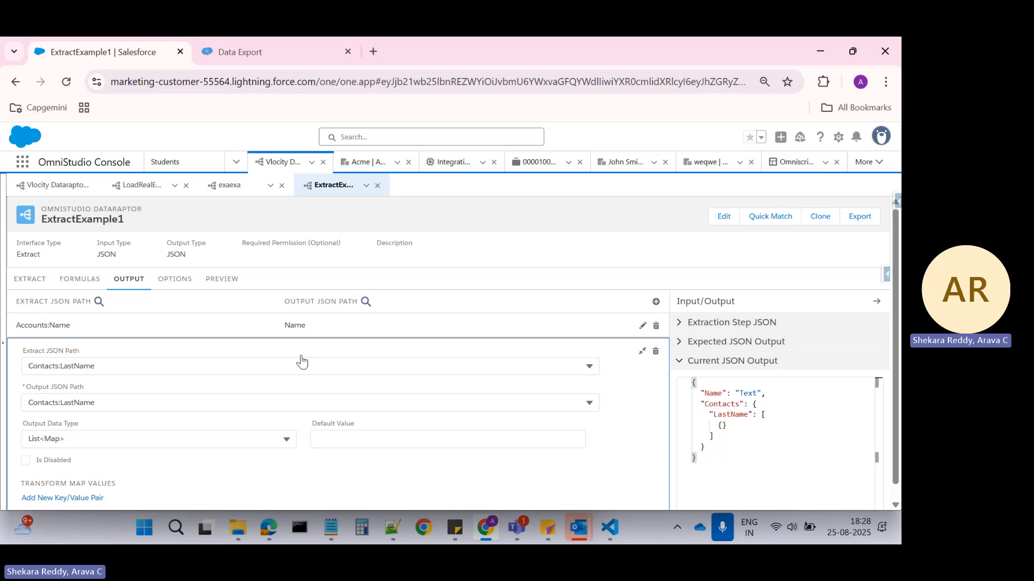
click(151, 438)
scroll(85, 377, up, 5)
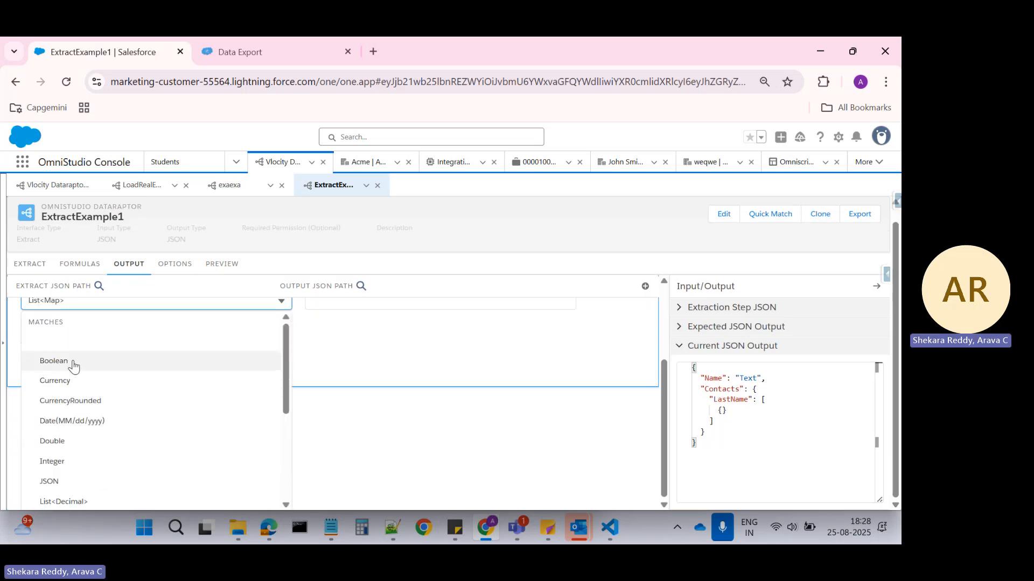
click(81, 341)
click(511, 425)
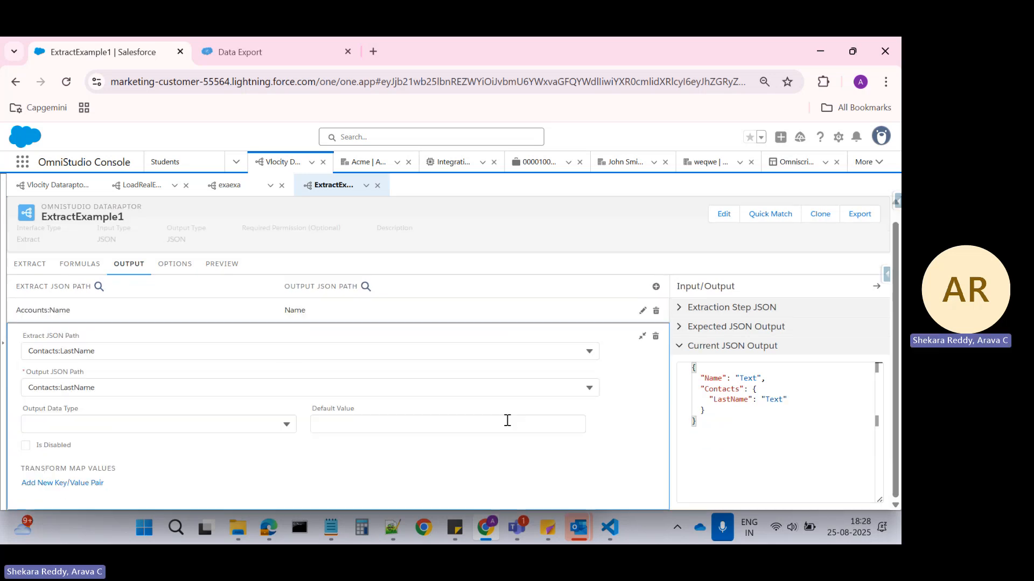
Add an output mapping with a blank extract path, output JSON path Contacts and output data type List<Map>.
click(656, 286)
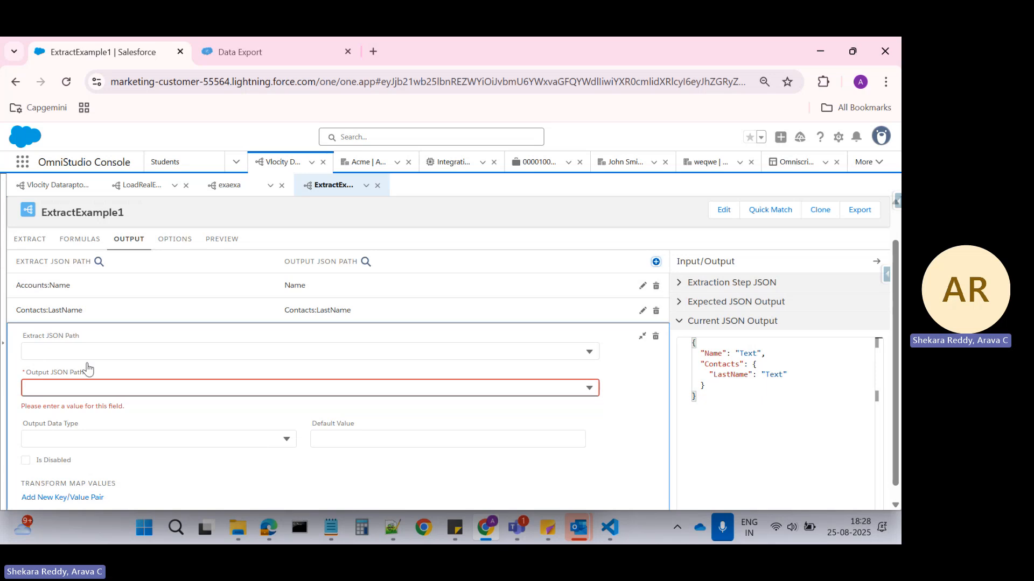
click(56, 386)
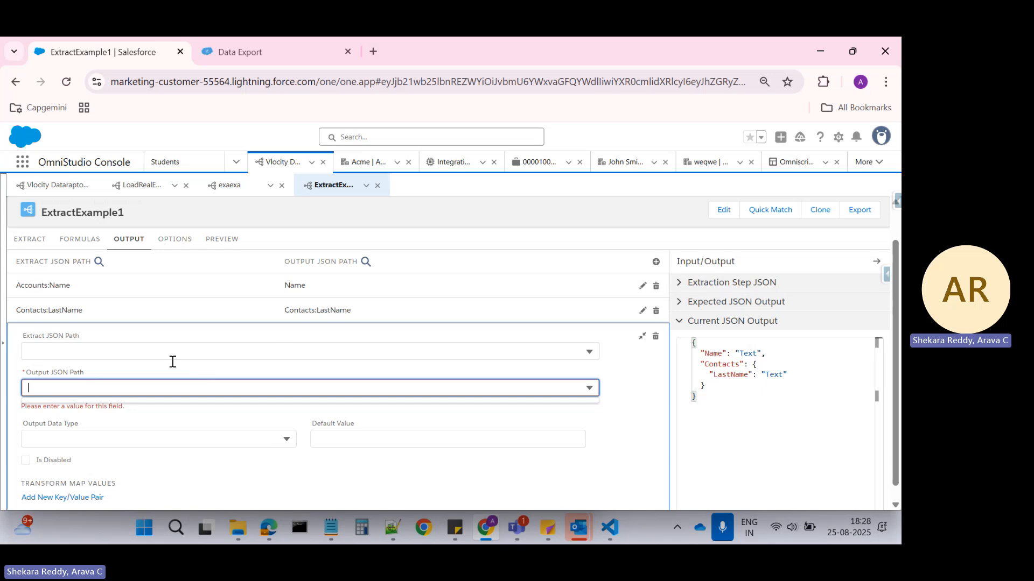
text(Contacts)
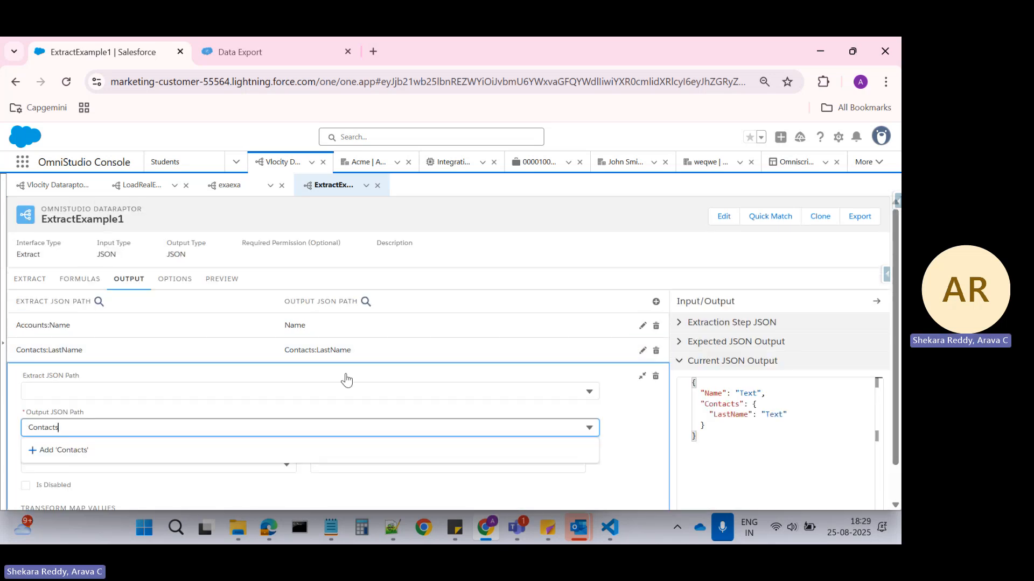
click(89, 455)
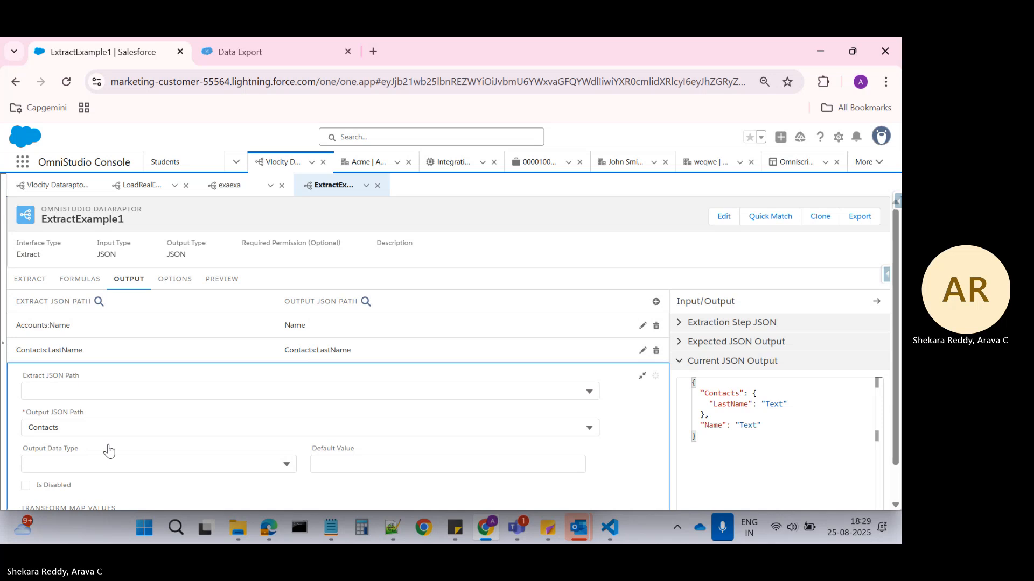
scroll(92, 447, down, 1)
click(90, 430)
scroll(104, 435, down, 3)
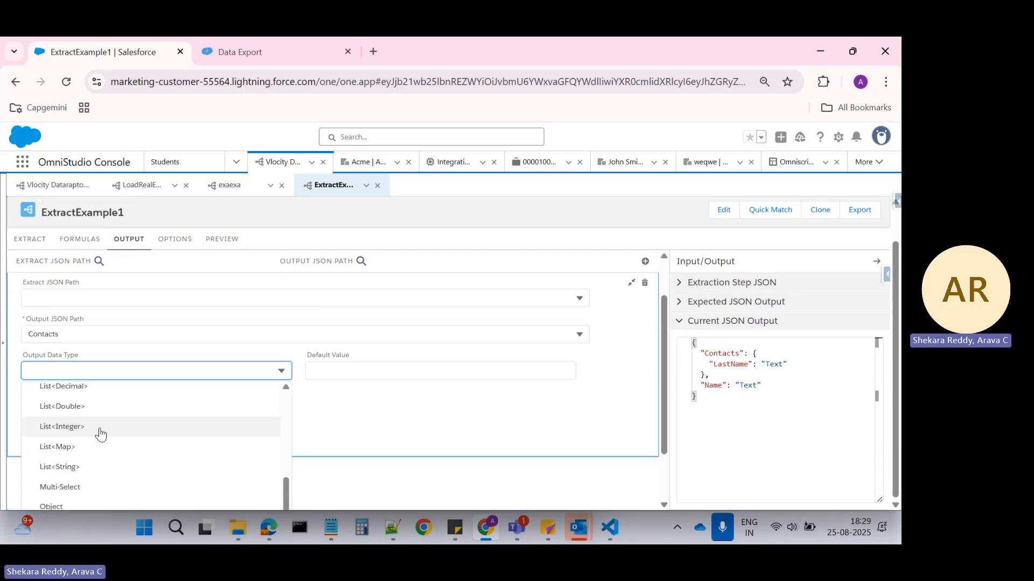
click(71, 447)
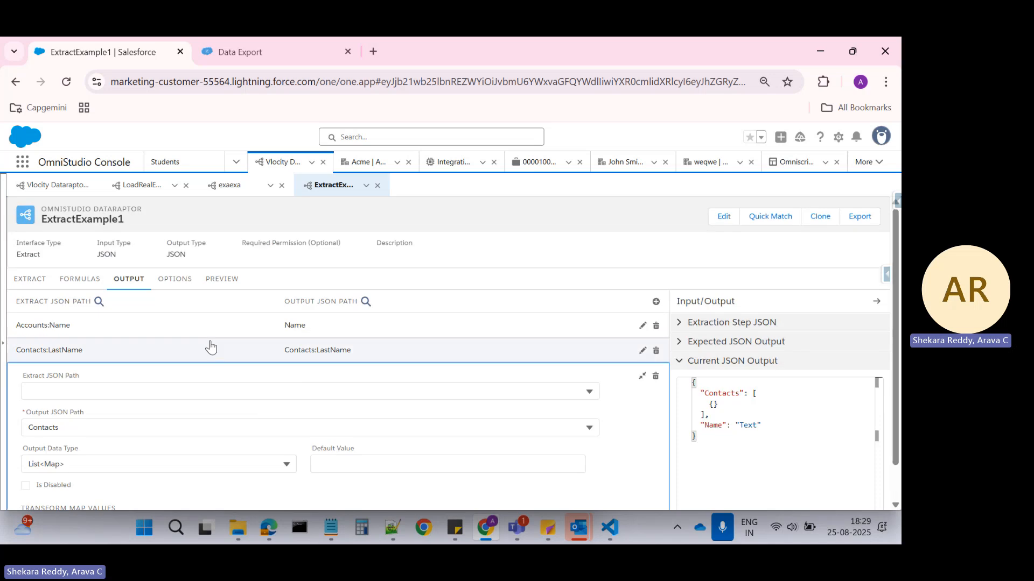
Execute the ExtractExample1 preview again and examine the structure of Contacts in the response.
click(174, 279)
click(214, 280)
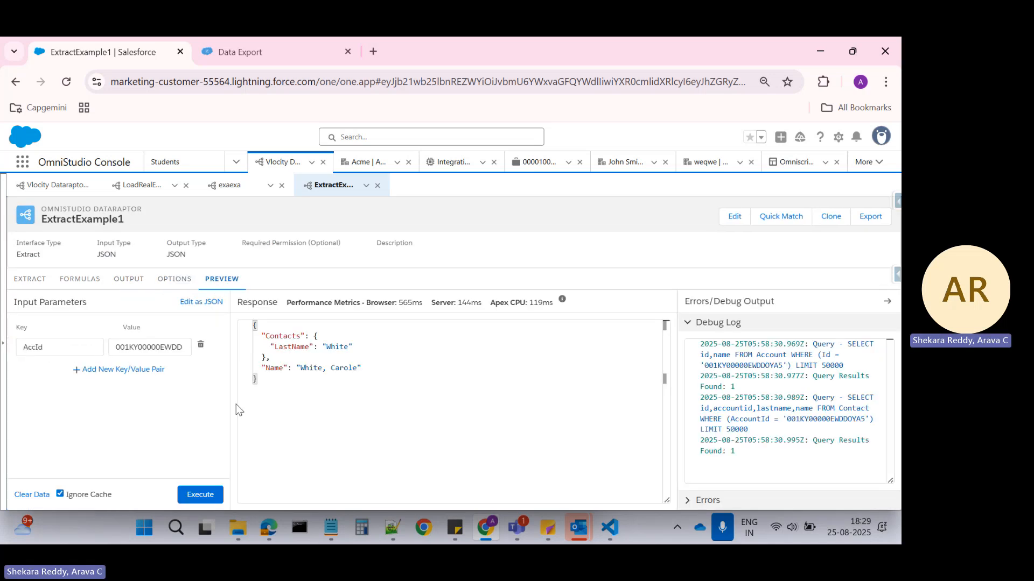
click(200, 494)
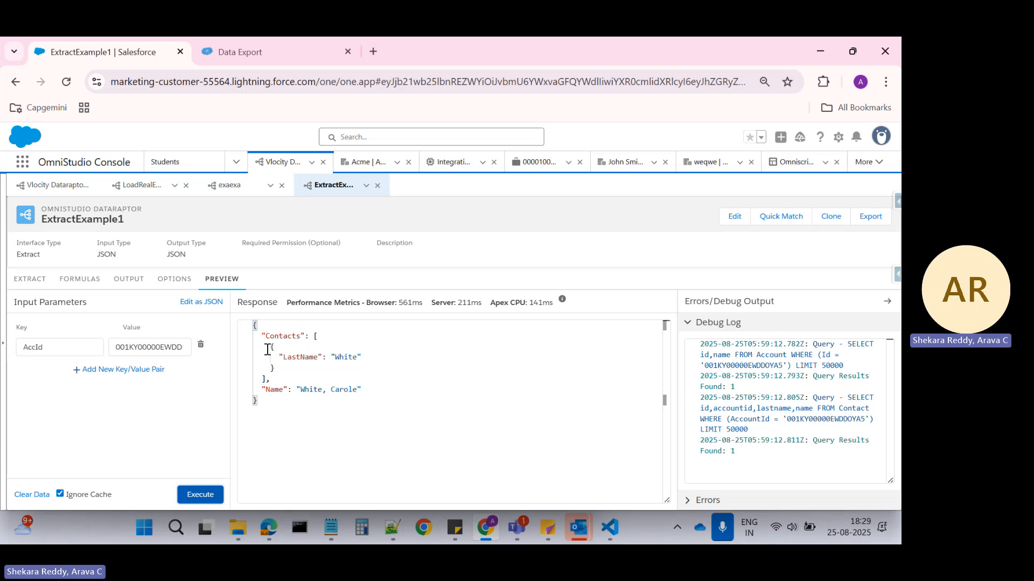
click(287, 367)
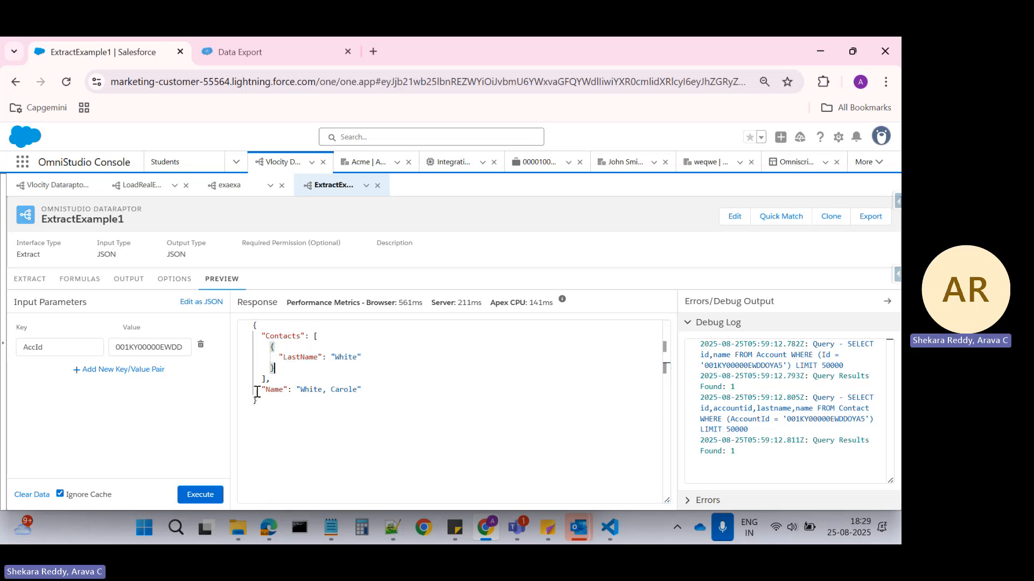
Review the parent-to-child sample JSON in Notepad++ and return to the browser to view ExtractExample1's Account and Contact extract steps.
click(392, 530)
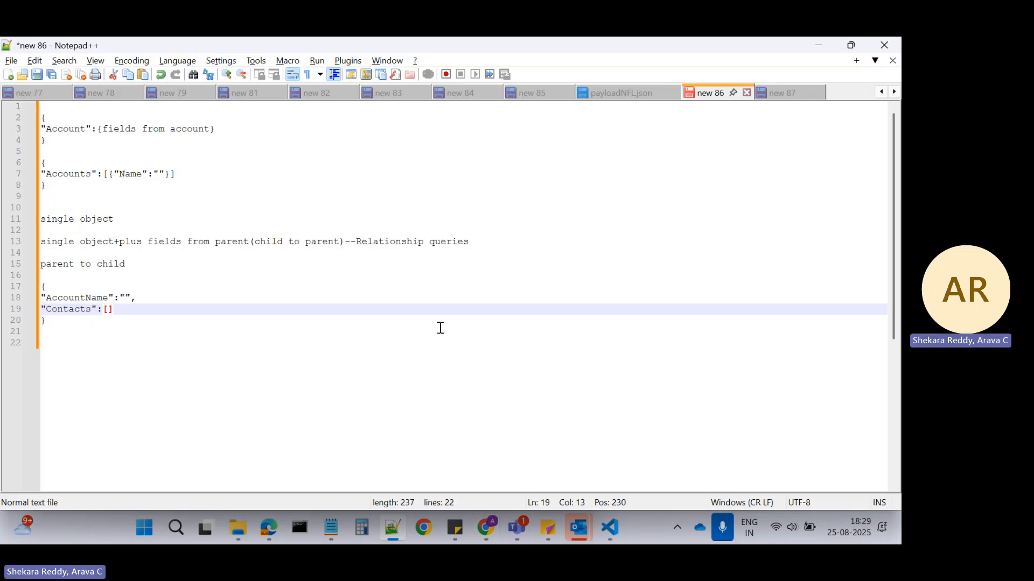
key(alt+Tab)
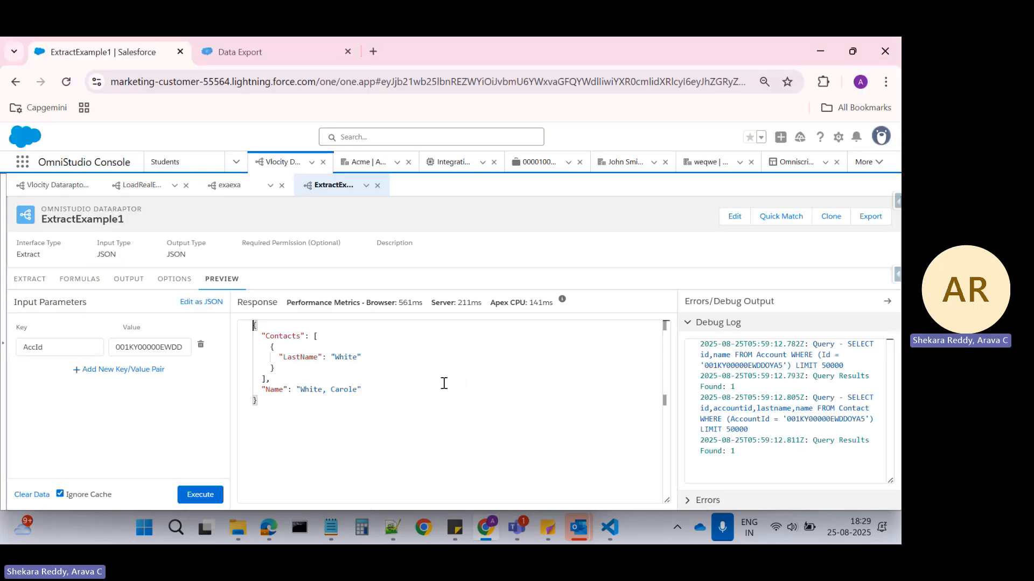
click(27, 281)
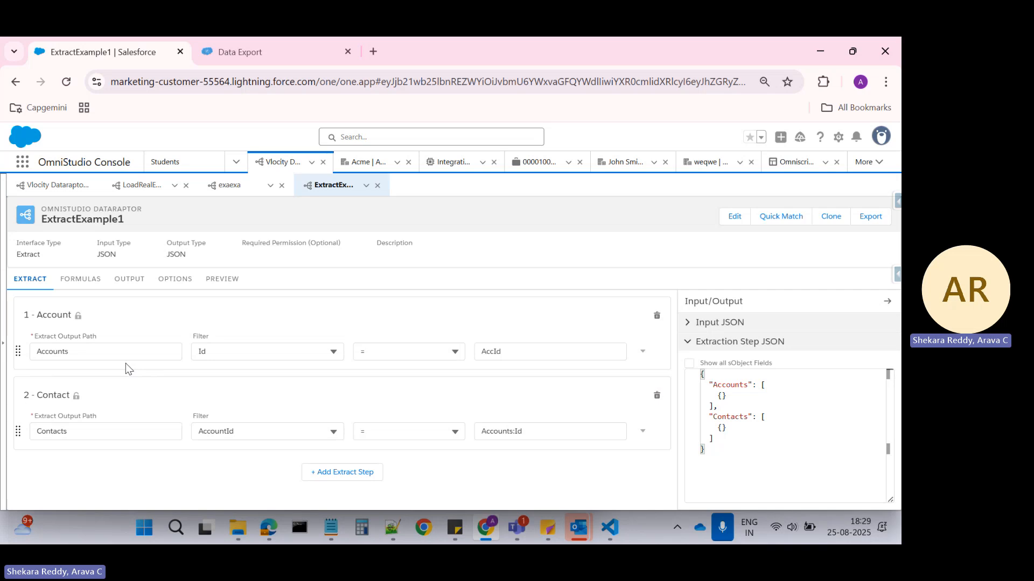
Review ExtractExample1's formulas, output mappings, options and preview, and return to the extract steps to examine the AccId filter of the Account step.
click(78, 280)
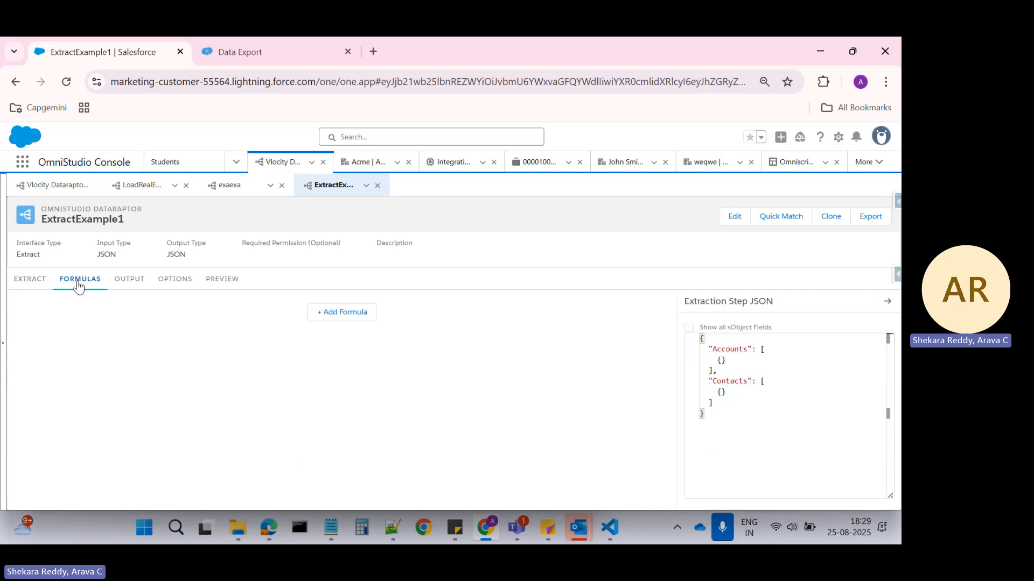
click(124, 283)
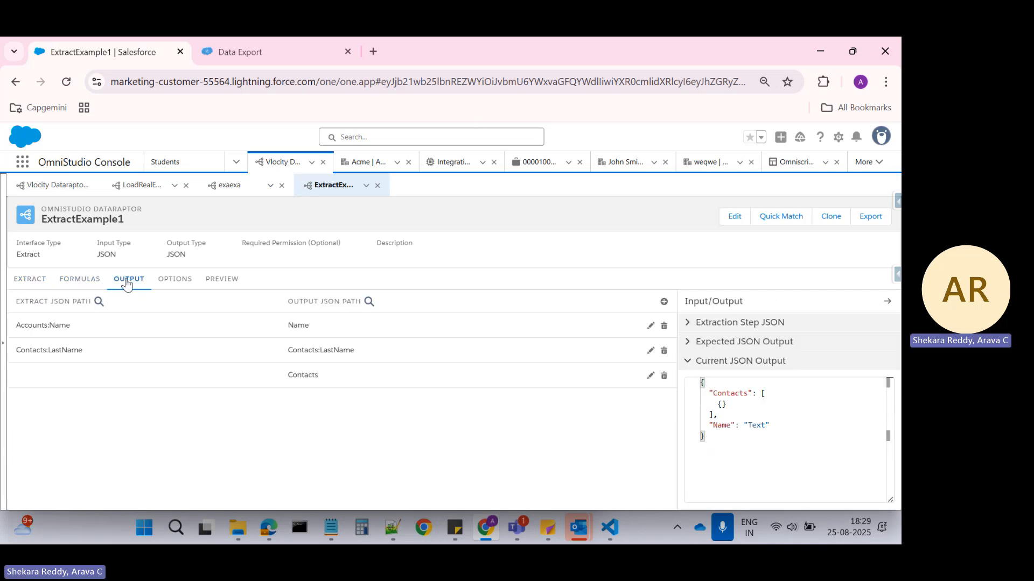
click(171, 290)
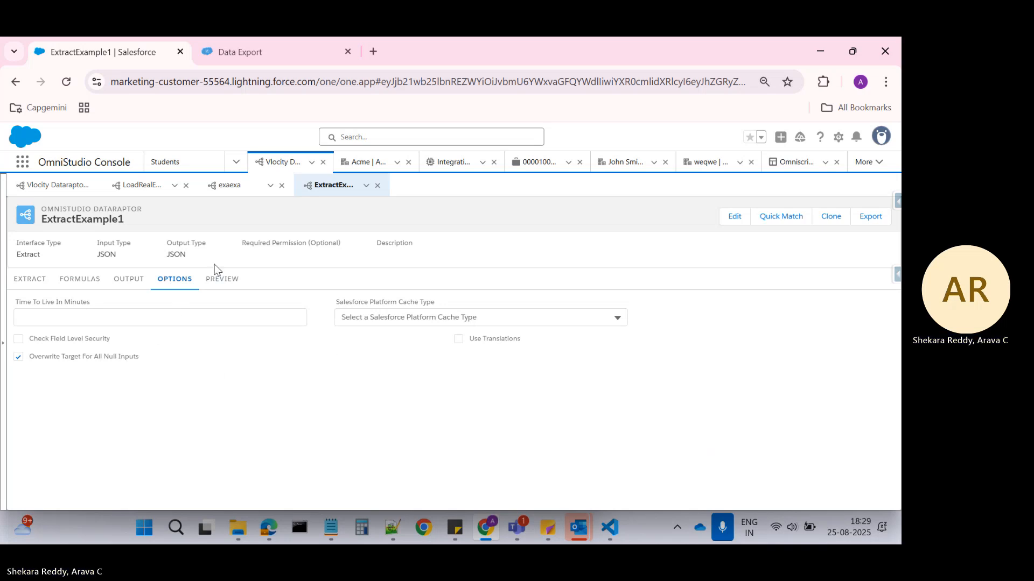
click(217, 283)
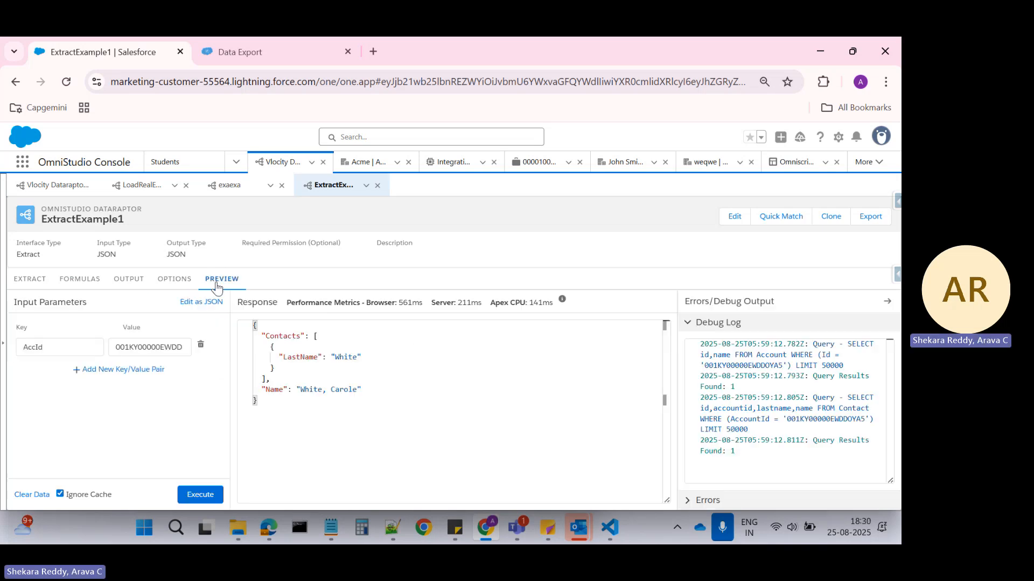
click(29, 279)
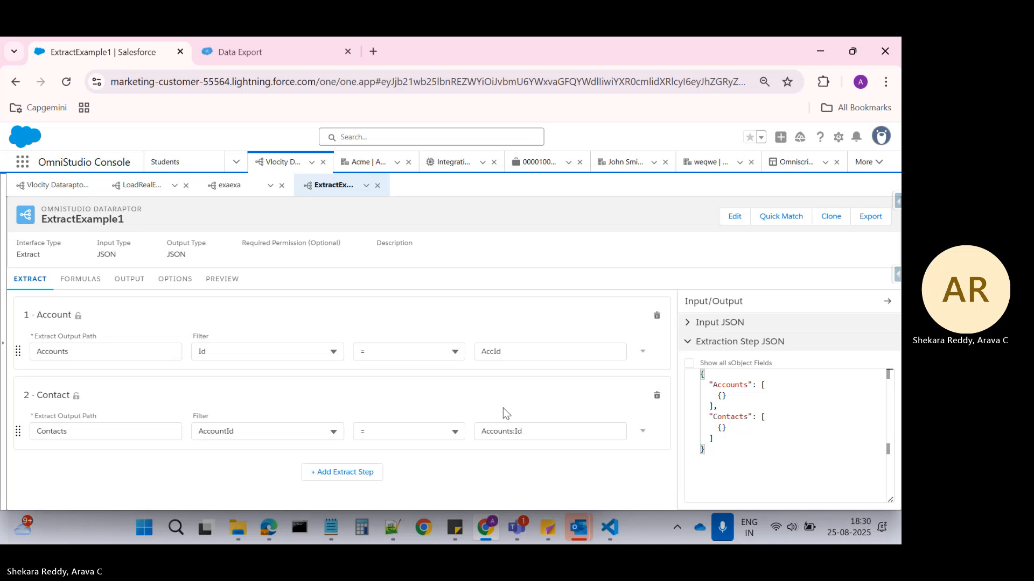
click(496, 351)
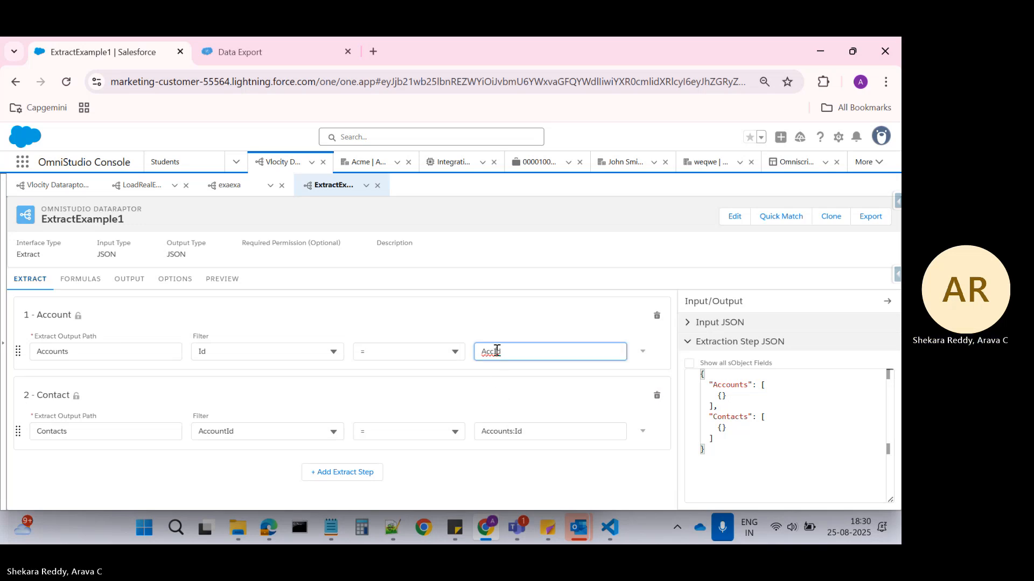
double_click(497, 351)
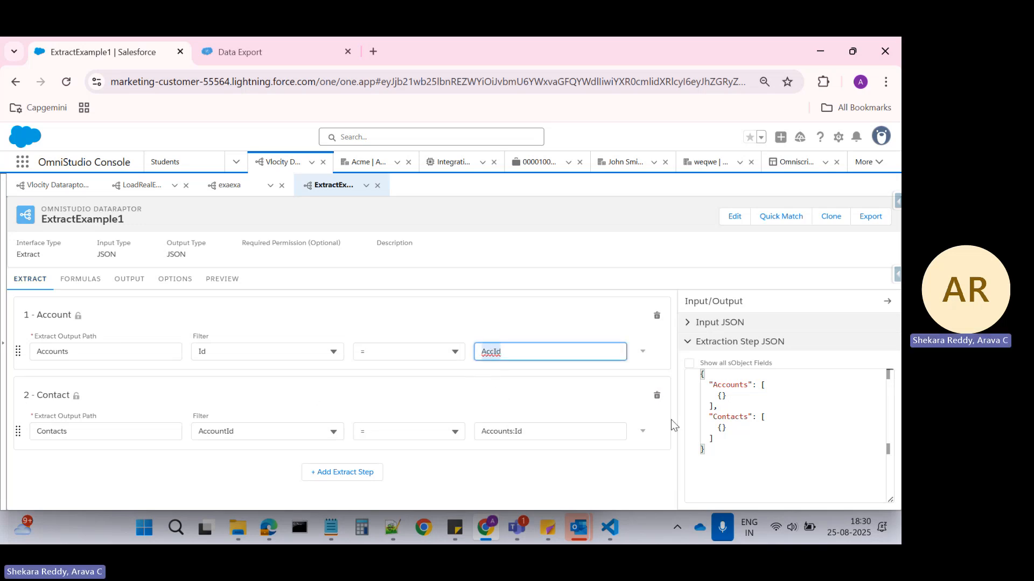
Delete the Contact extract step and show the preview's input parameters as JSON, closing the meeting reminder.
click(657, 396)
click(491, 385)
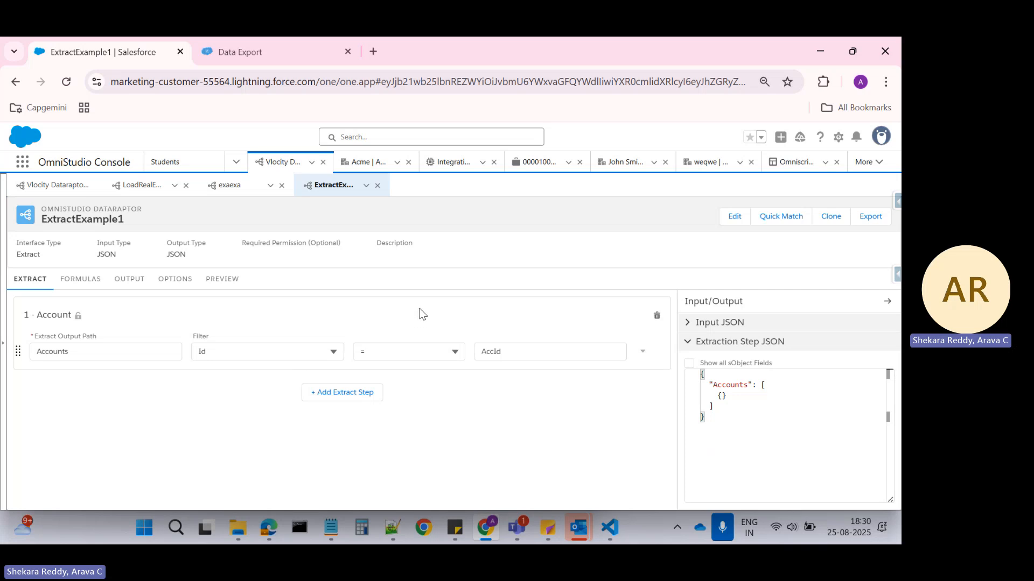
click(224, 281)
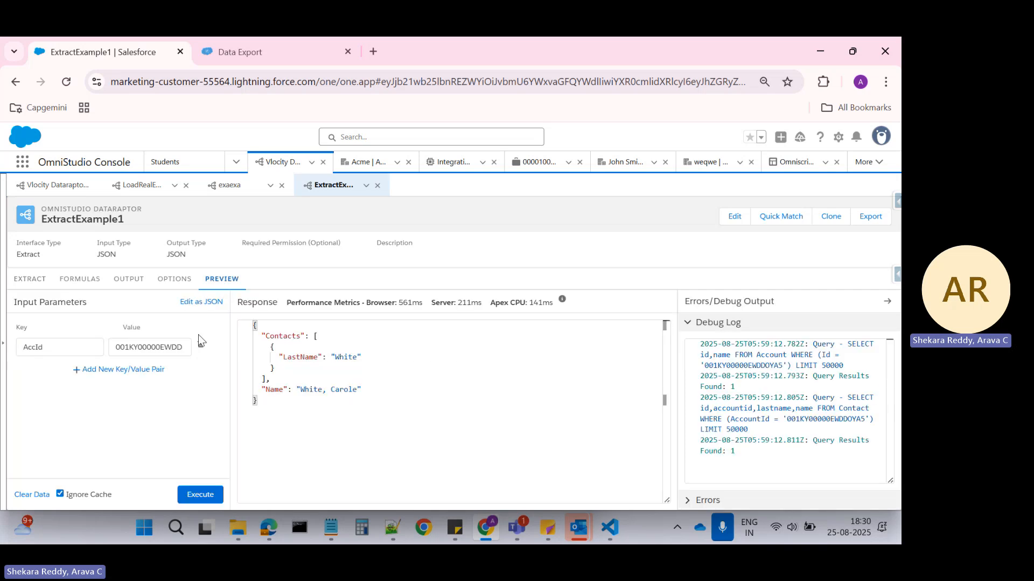
click(201, 302)
double_click(112, 338)
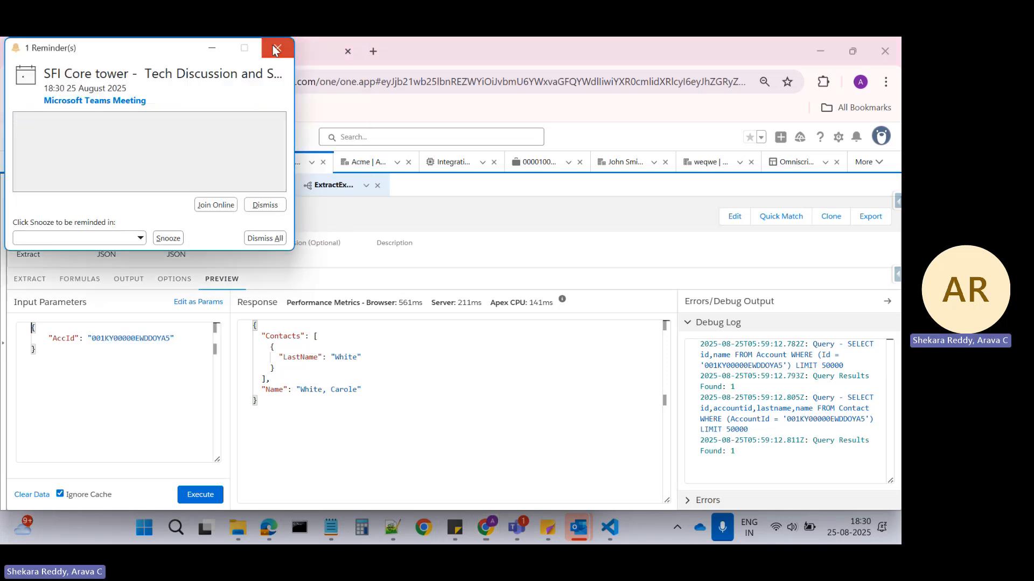
click(276, 49)
Select the AccountId of the first Central Contracting contact in the Data Export results.
click(269, 55)
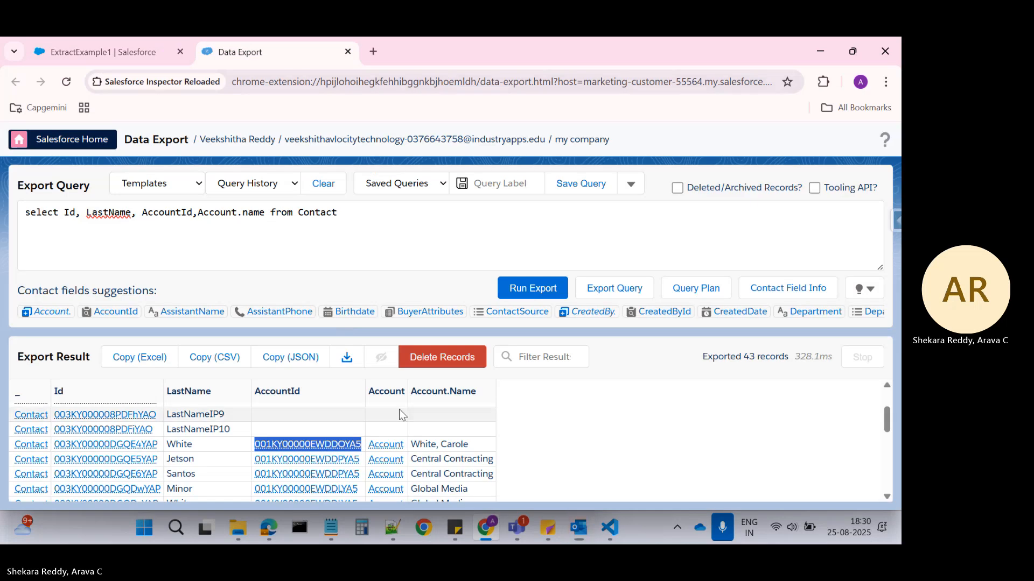
scroll(399, 409, up, 5)
scroll(390, 451, down, 1)
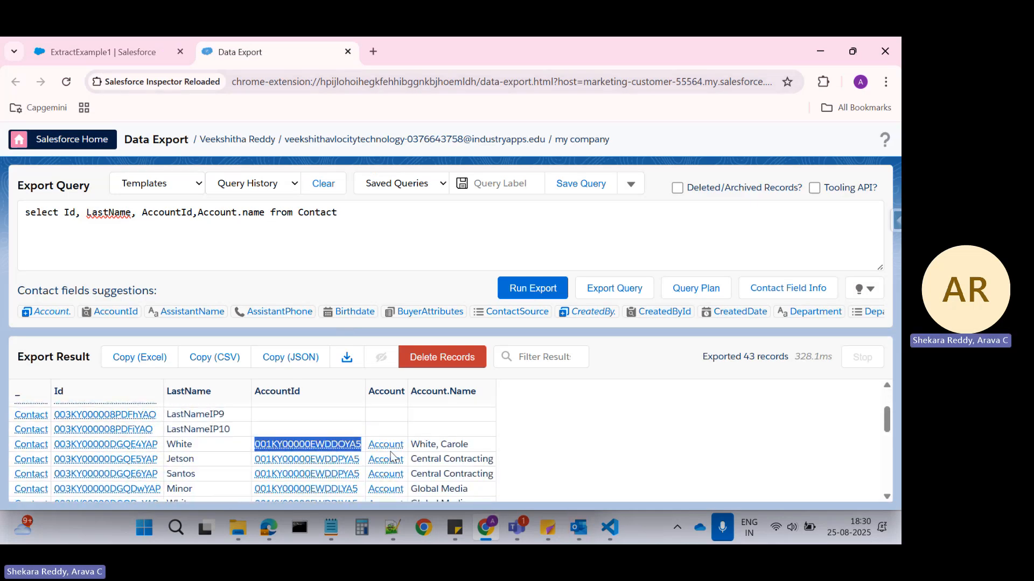
drag(360, 461, 258, 460)
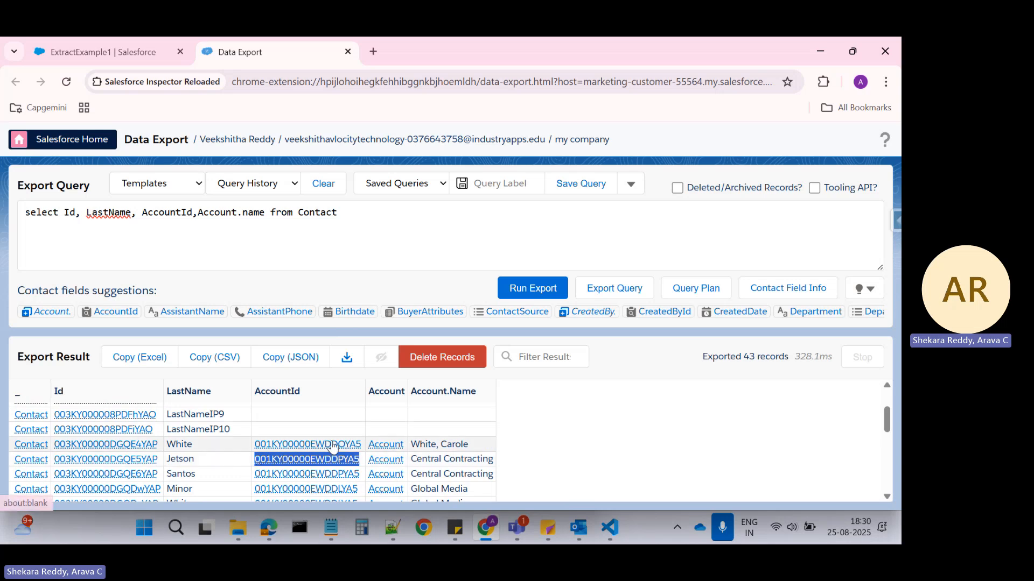
Replace the AccId value in ExtractExample1's preview input JSON with an array of two empty objects.
click(113, 50)
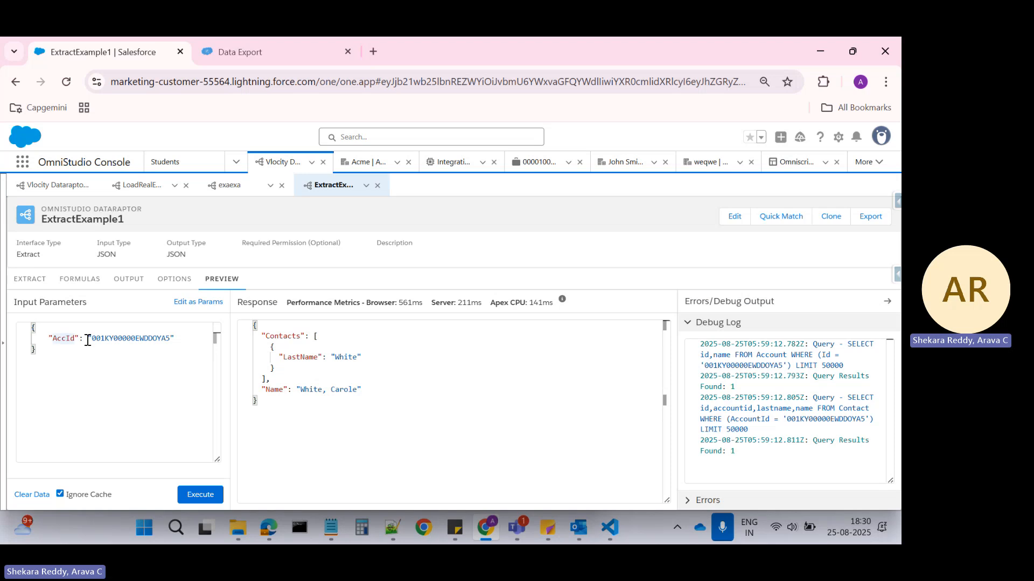
click(130, 338)
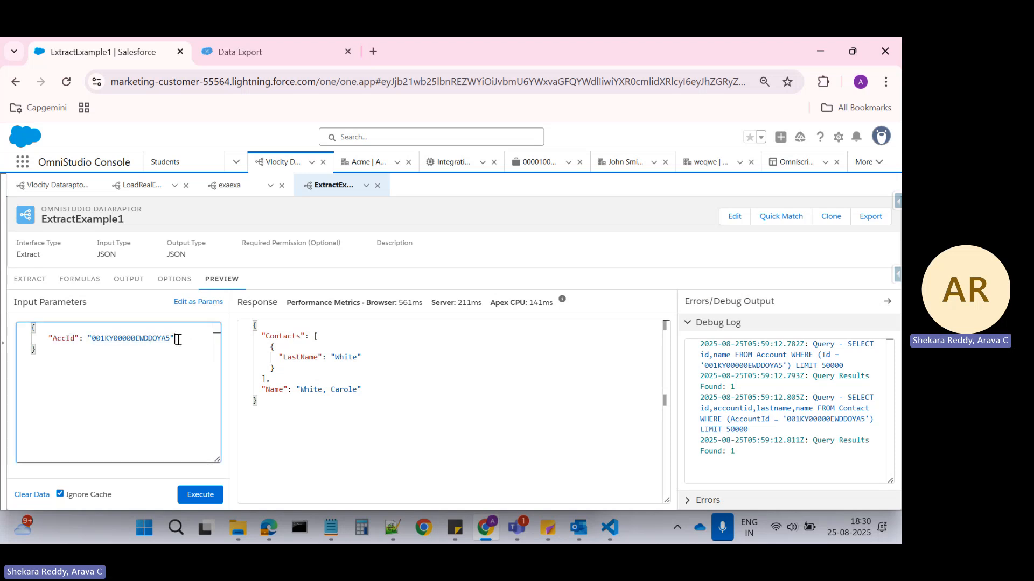
drag(176, 340, 88, 340)
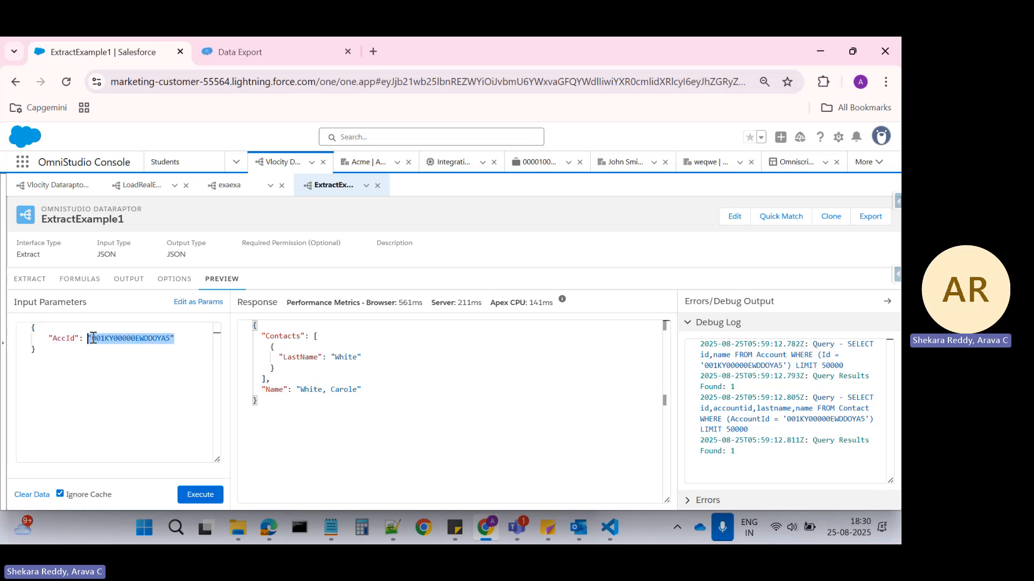
key(BackSpace)
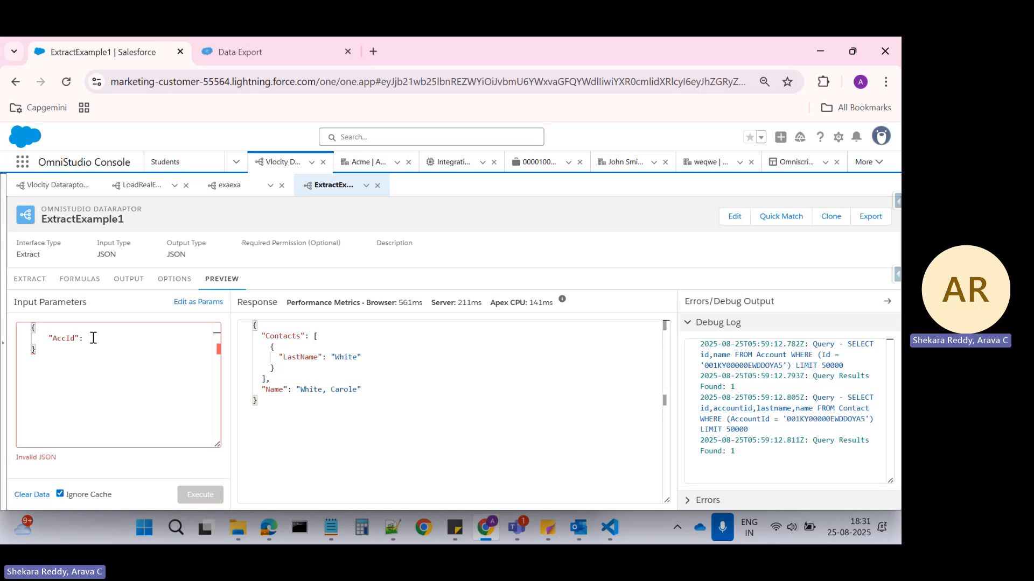
text([)
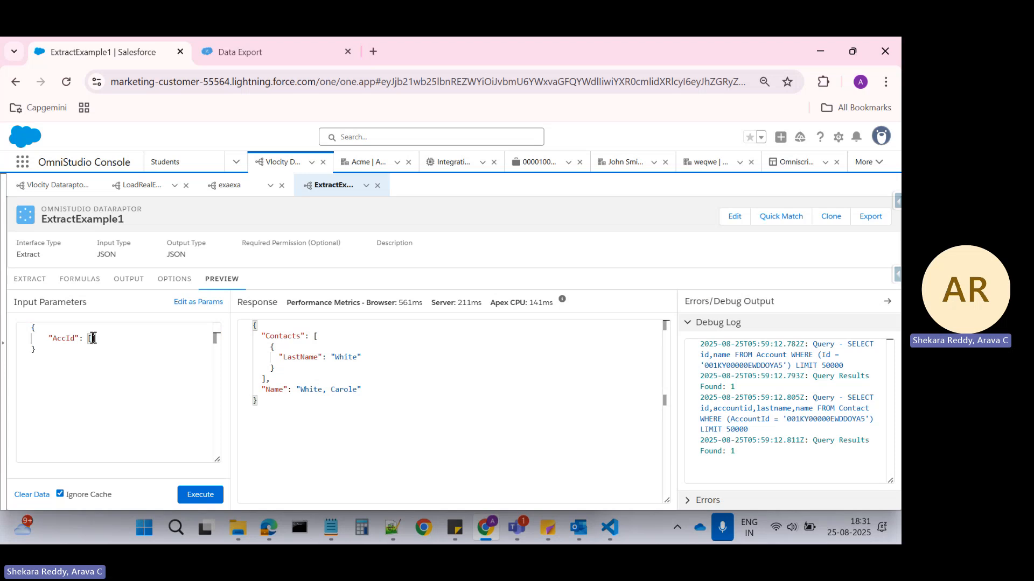
text({},{})
Add an Id key with an empty string value to both objects in the AccId array.
click(99, 339)
text(Id)
key(BackSpace)
key(BackSpace)
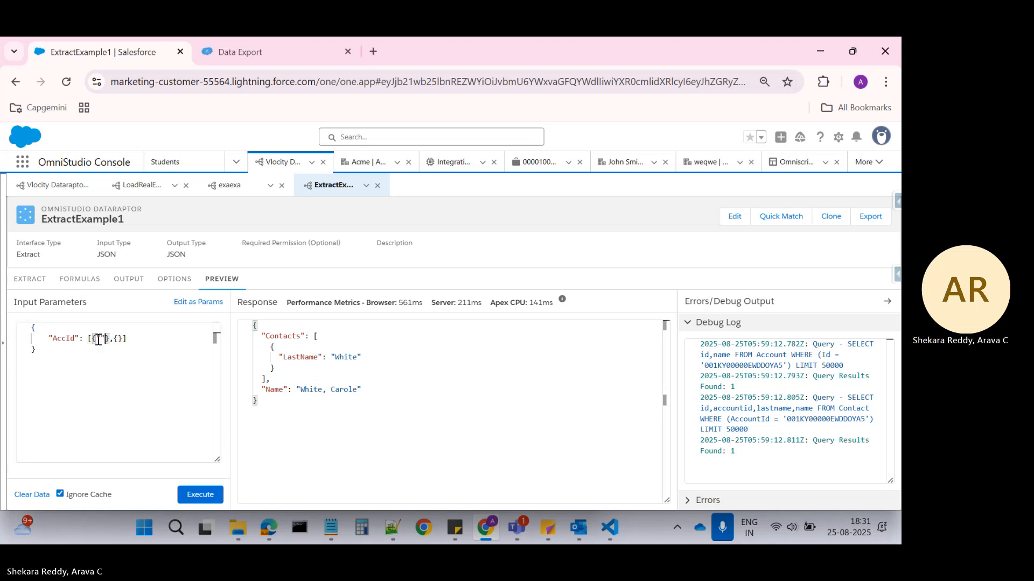
text("":")
click(99, 338)
text(Id":)
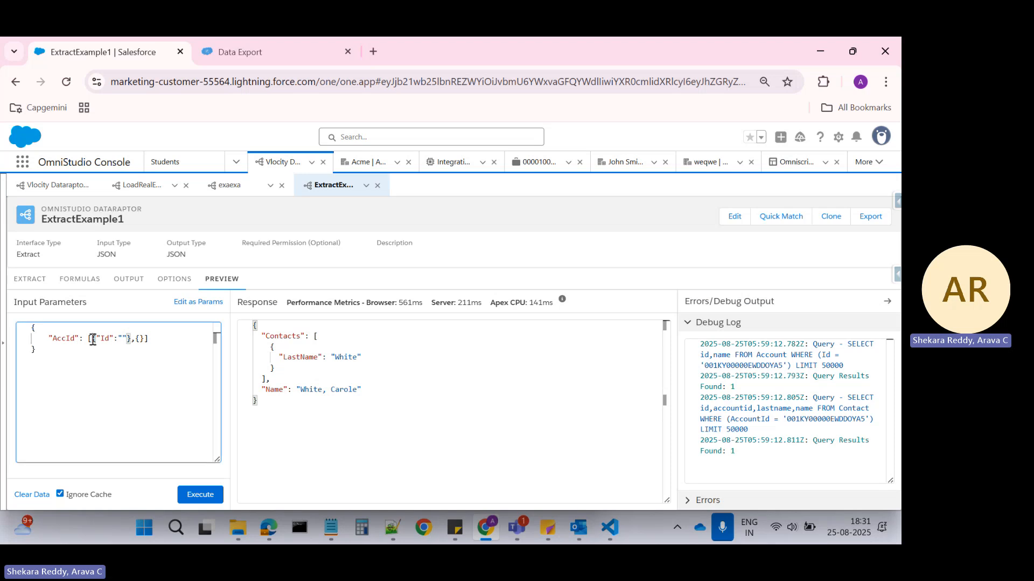
drag(91, 339, 133, 340)
key(ctrl+c)
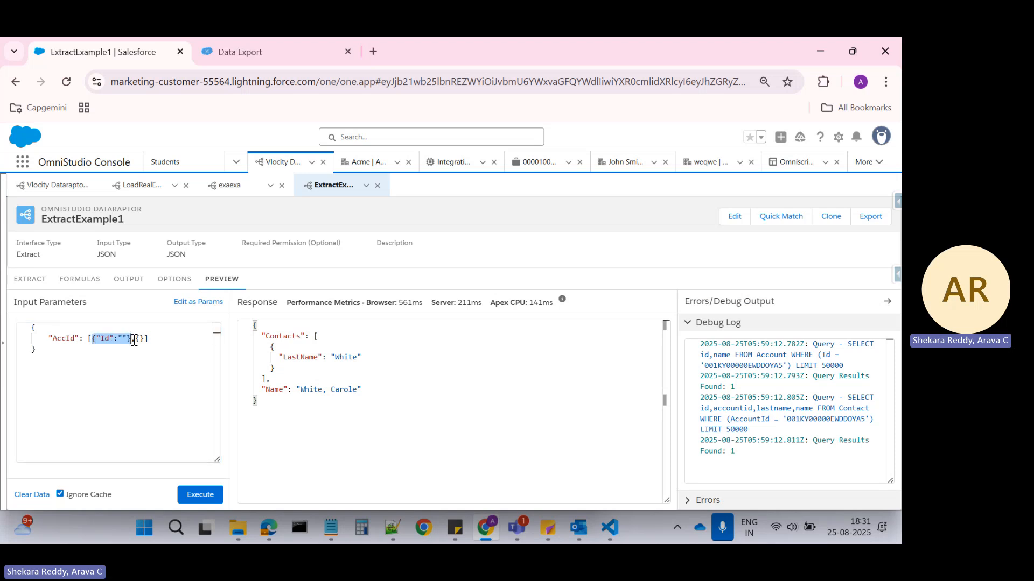
click(140, 338)
drag(140, 338, 144, 338)
key(ctrl+v)
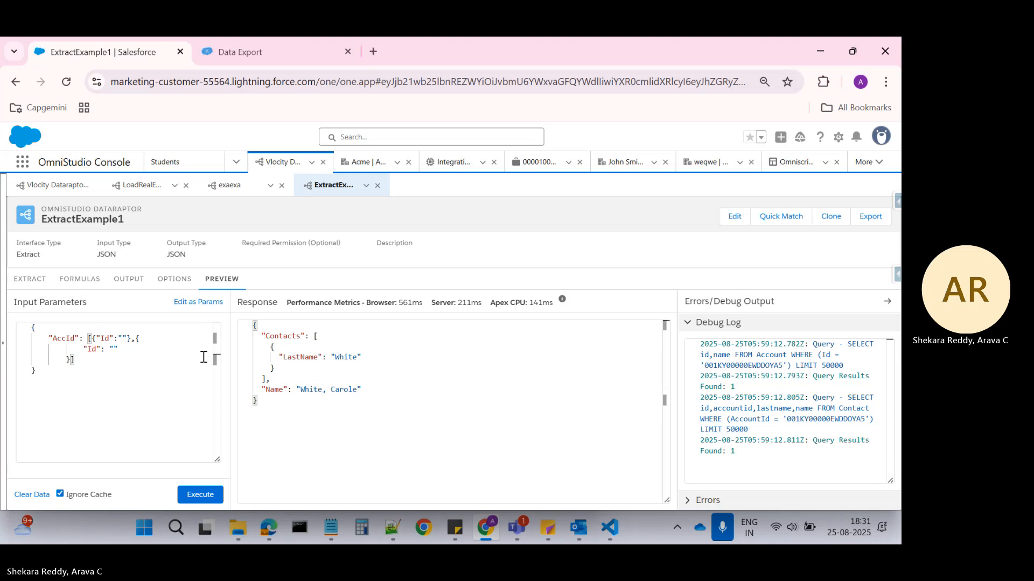
Copy the Central Contracting AccountId from Data Export into the Id value of the first AccId object.
click(280, 42)
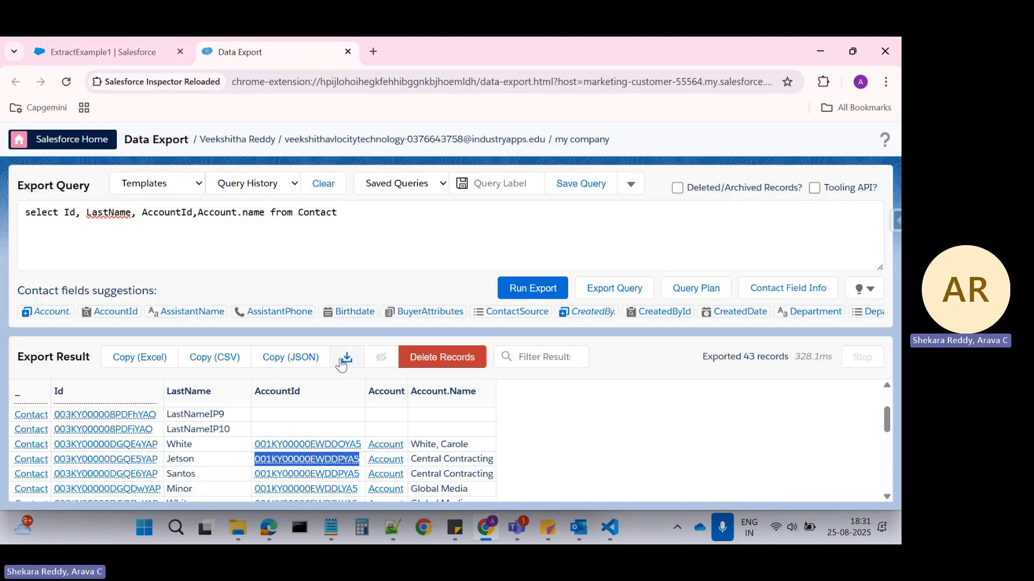
click(133, 43)
click(124, 338)
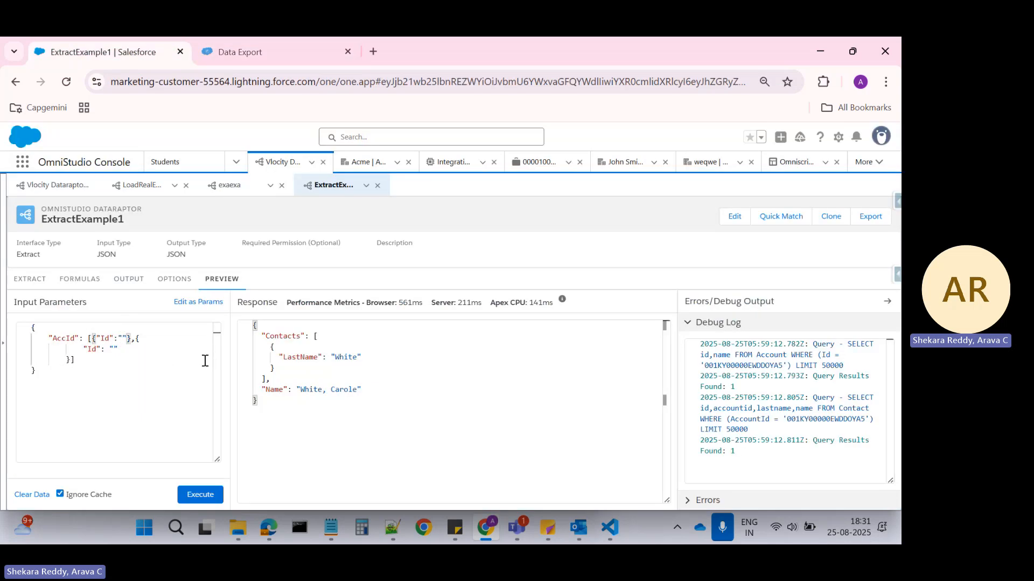
text(001KY00000EWDDPYA5)
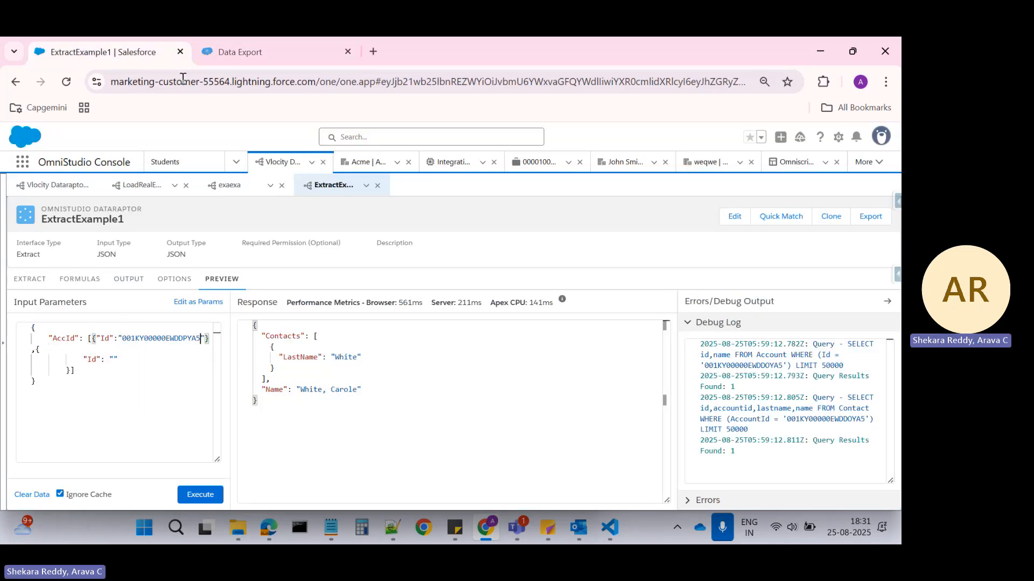
Copy the AccountId in the row above Central Contracting from Data Export into the Id value of the second AccId object.
click(235, 49)
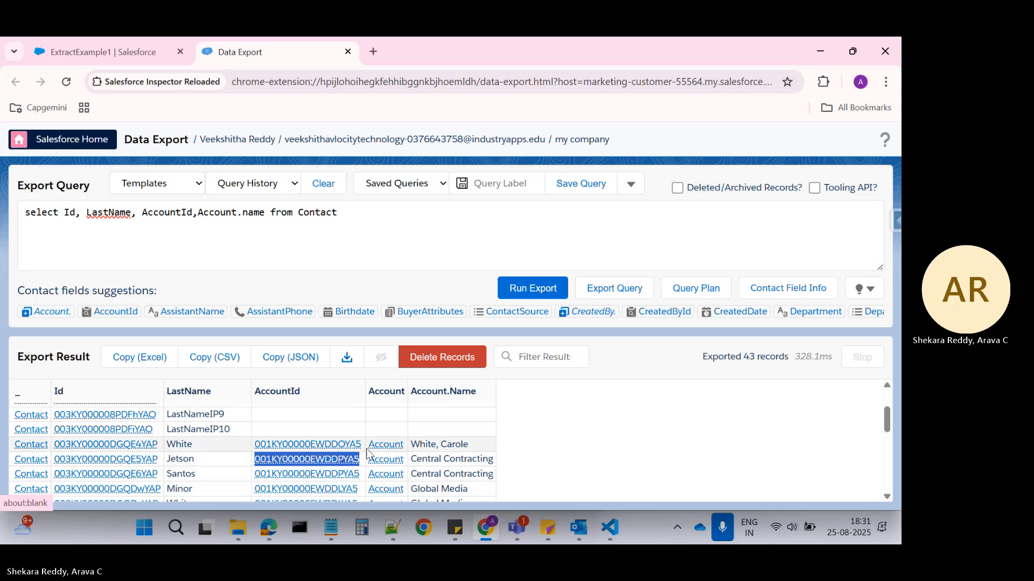
drag(360, 446, 252, 445)
key(ctrl+c)
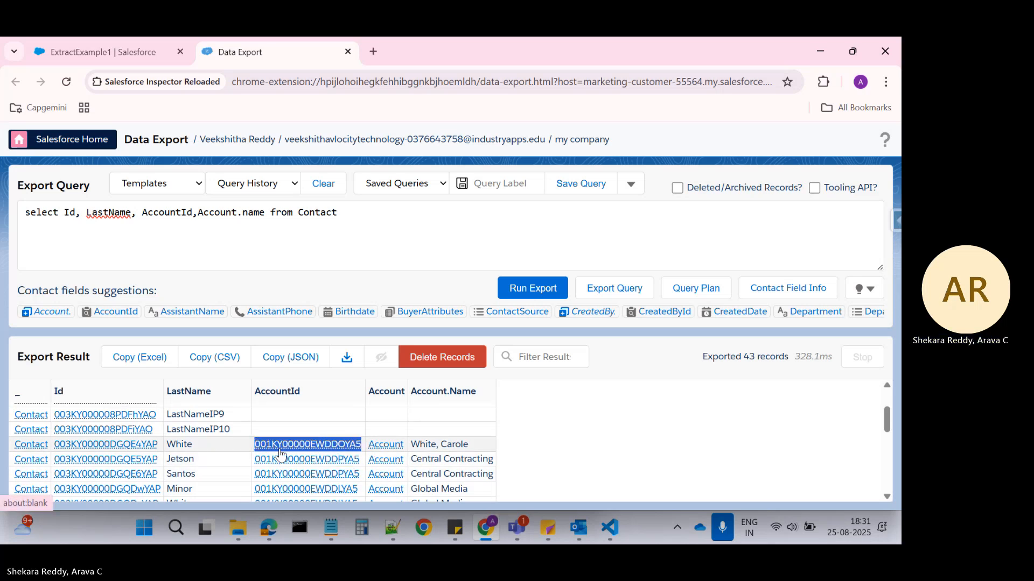
click(105, 50)
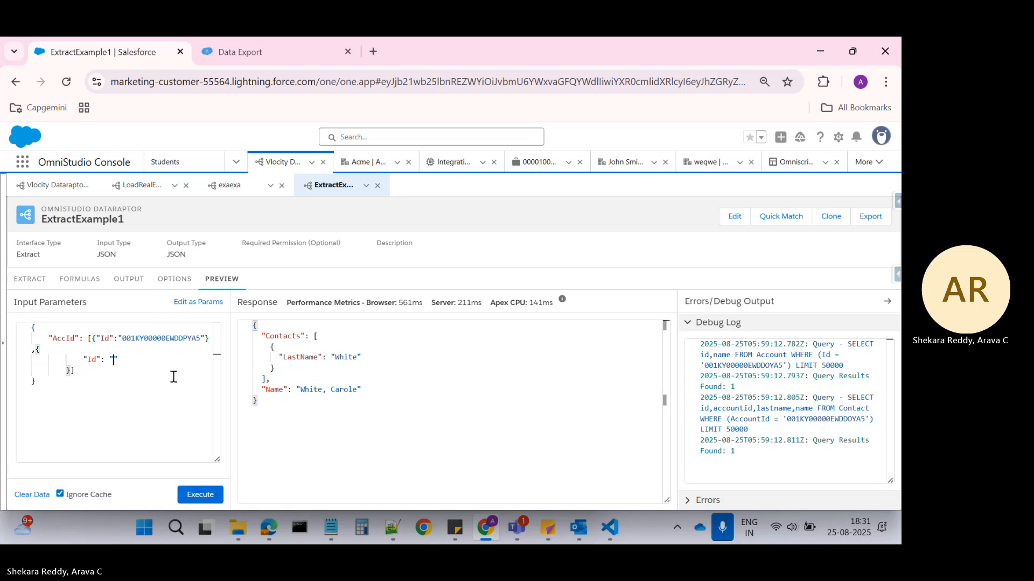
key(ctrl+v)
Copy the whole AccId input JSON into the new 86 file in Notepad++, below the parent-to-child sample.
key(ctrl+a)
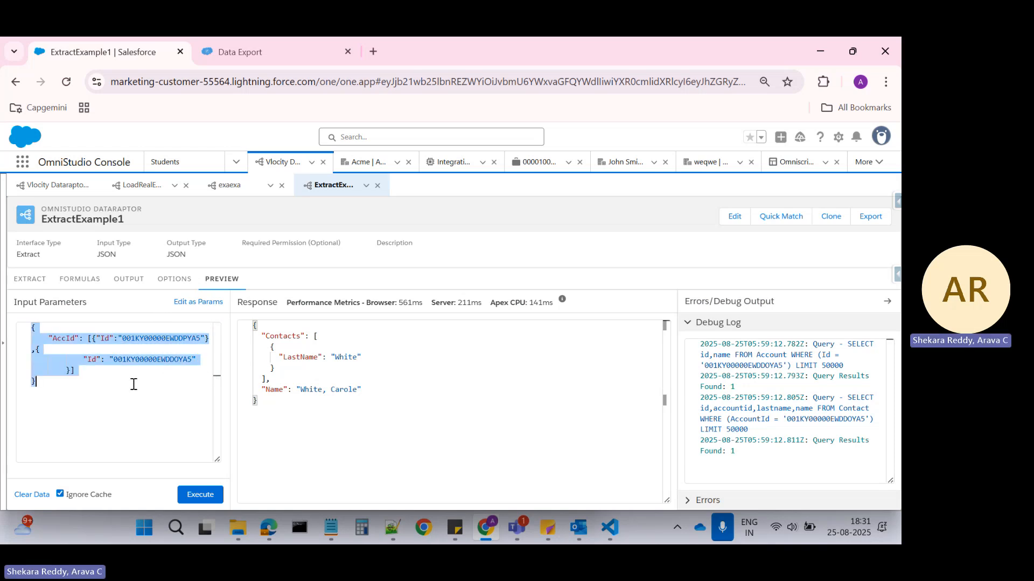
click(392, 524)
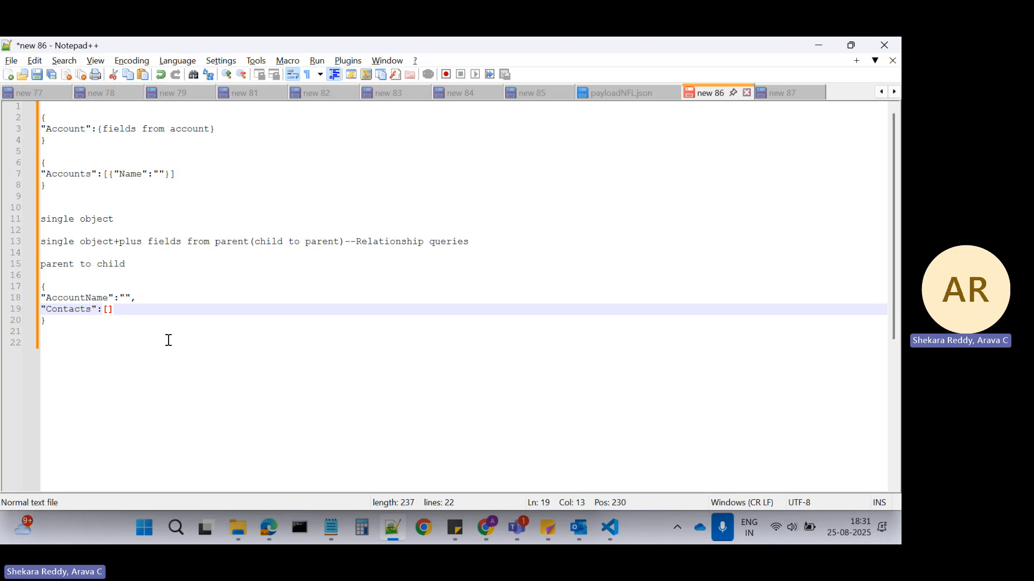
click(83, 323)
key(Return)
key(Return)
text({     "AccId": [{"Id":"001KY00000EWDDPYA5"},{               "Id": "001KY00000EWDDOYA5"         }] })
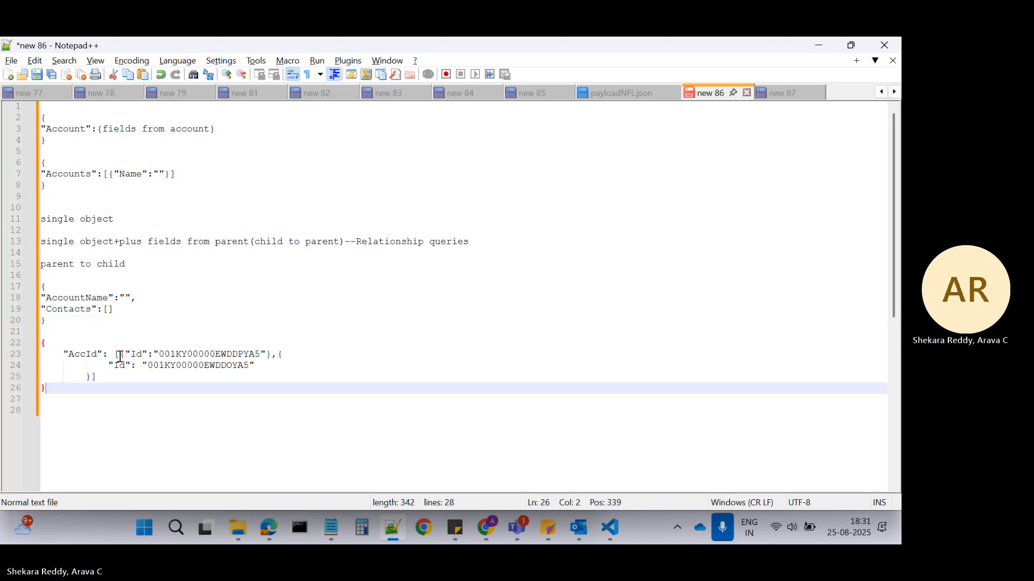
key(Return)
Copy the AccId JSON from Notepad++, open jsonlint.com in a new browser tab and paste it into the validator.
drag(54, 389, 42, 342)
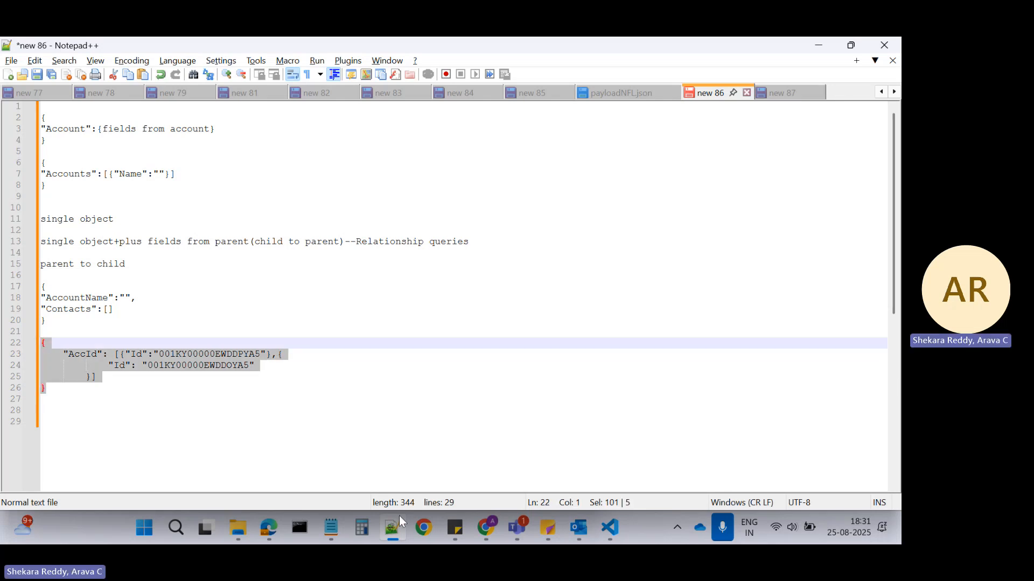
mouse_move(486, 528)
click(481, 437)
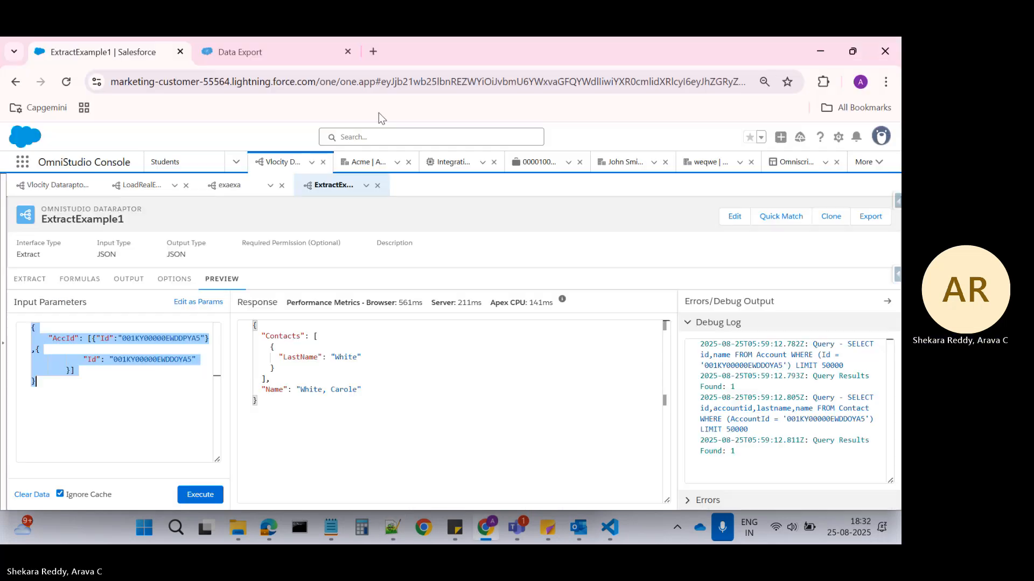
click(373, 52)
text(json)
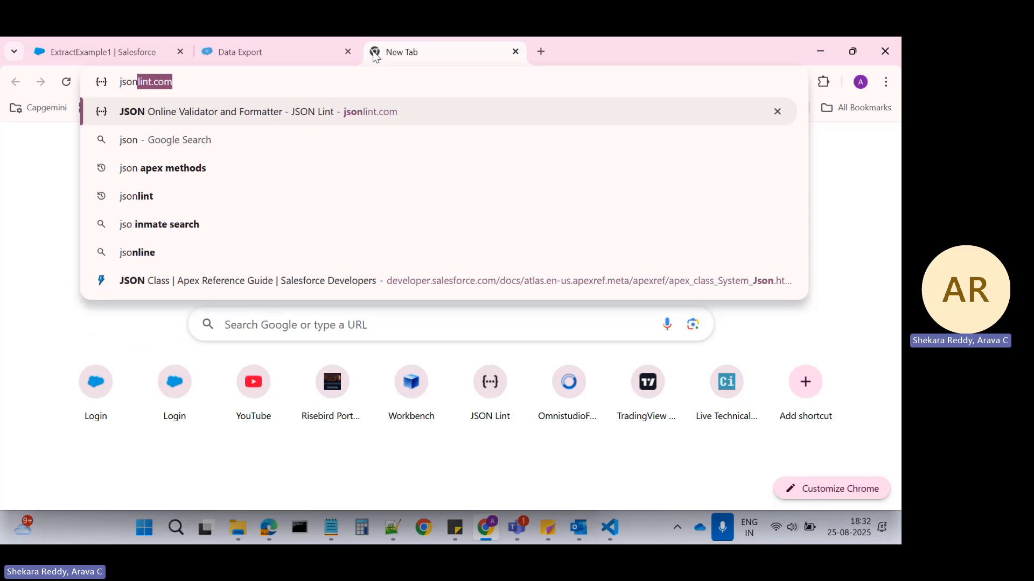
key(Return)
text({   "batch": [{"Id":"001KY00000EWDDPYA5"},{     "Id": "001KY00000EWDDQYA5"   }] })
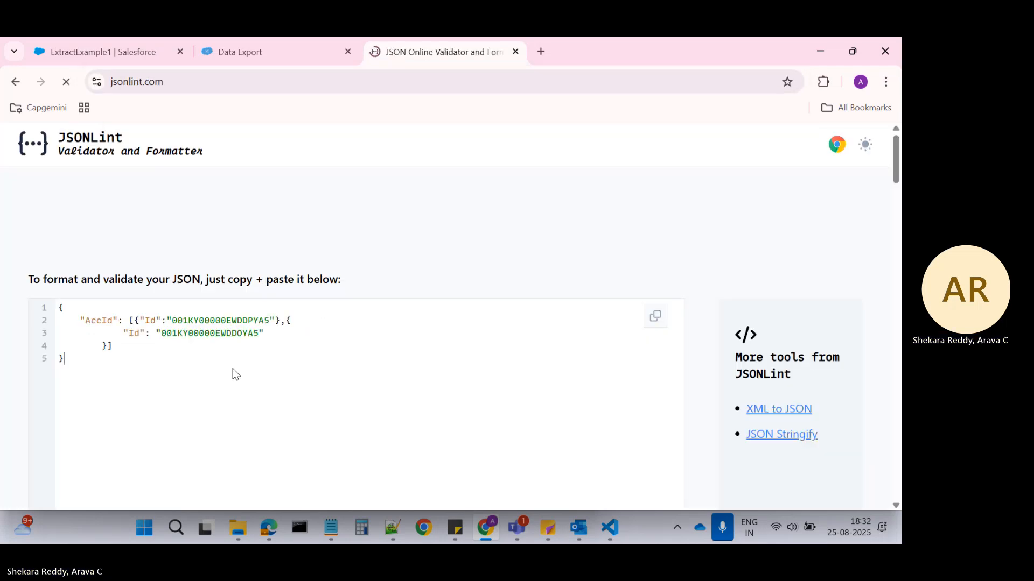
Validate the AccId JSON in JSONLint and replace the ExtractExample1 preview input with the formatted version.
scroll(233, 368, down, 4)
click(78, 464)
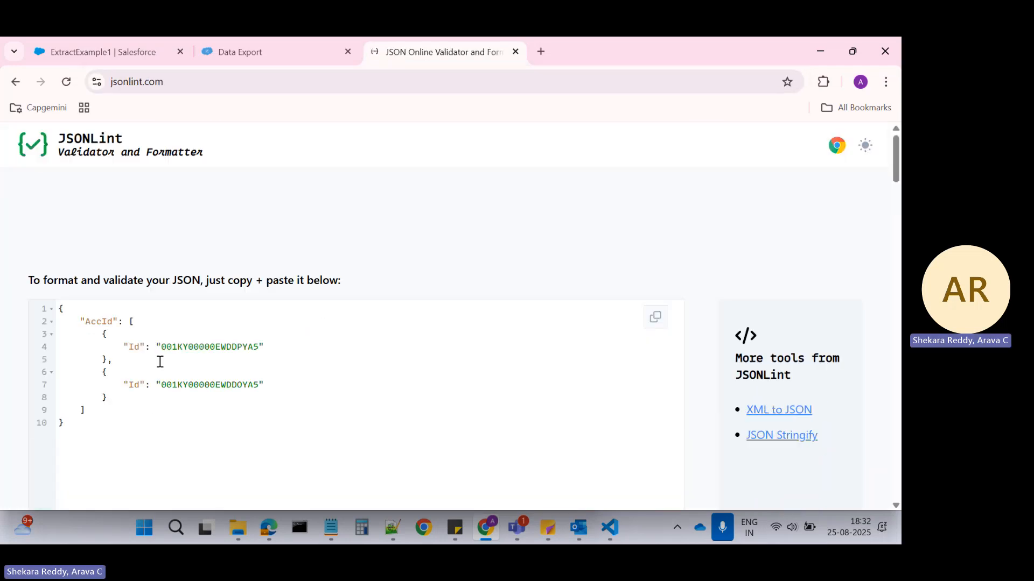
key(ctrl+a)
key(ctrl+c)
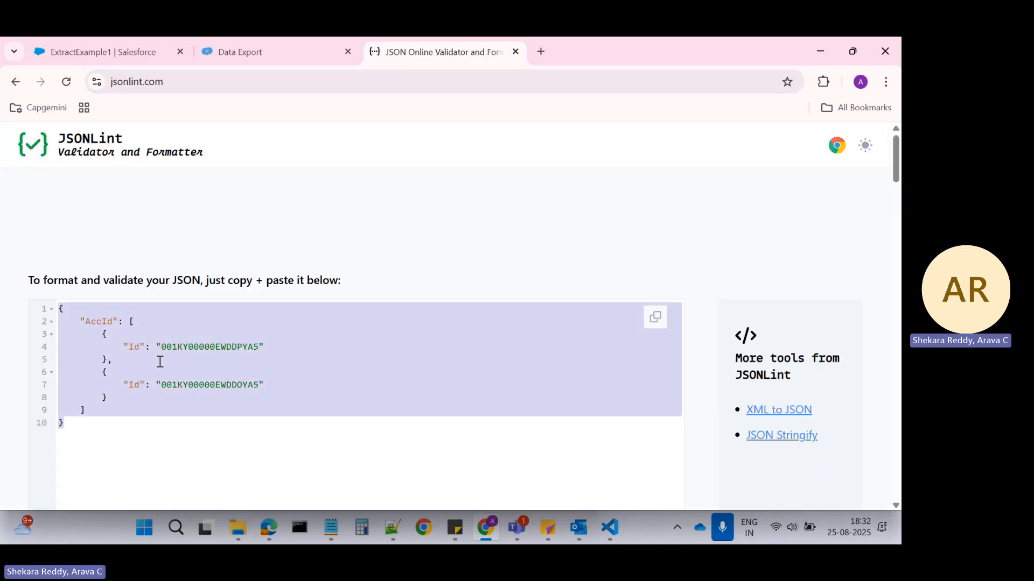
click(135, 52)
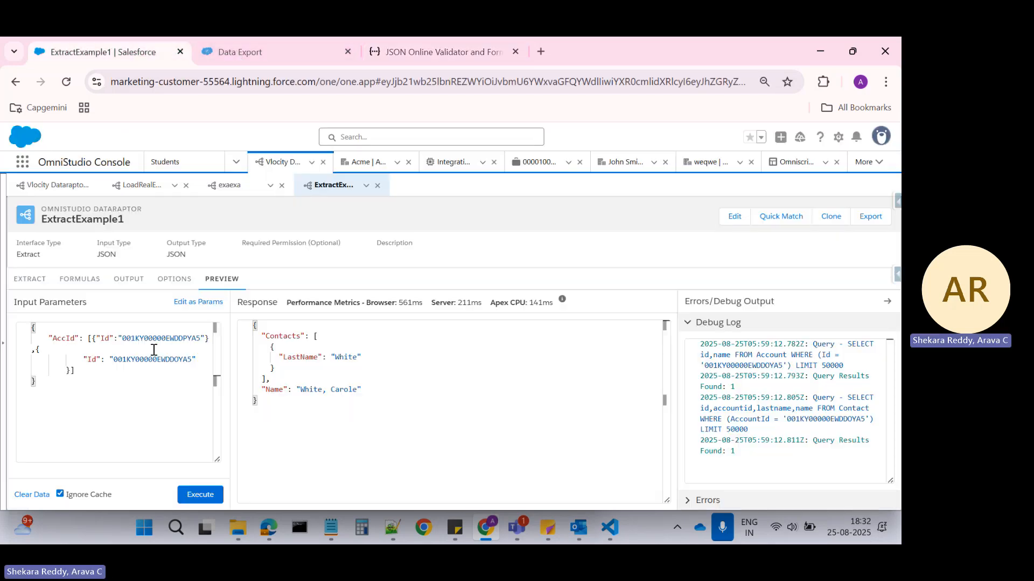
key(ctrl+a)
key(ctrl+v)
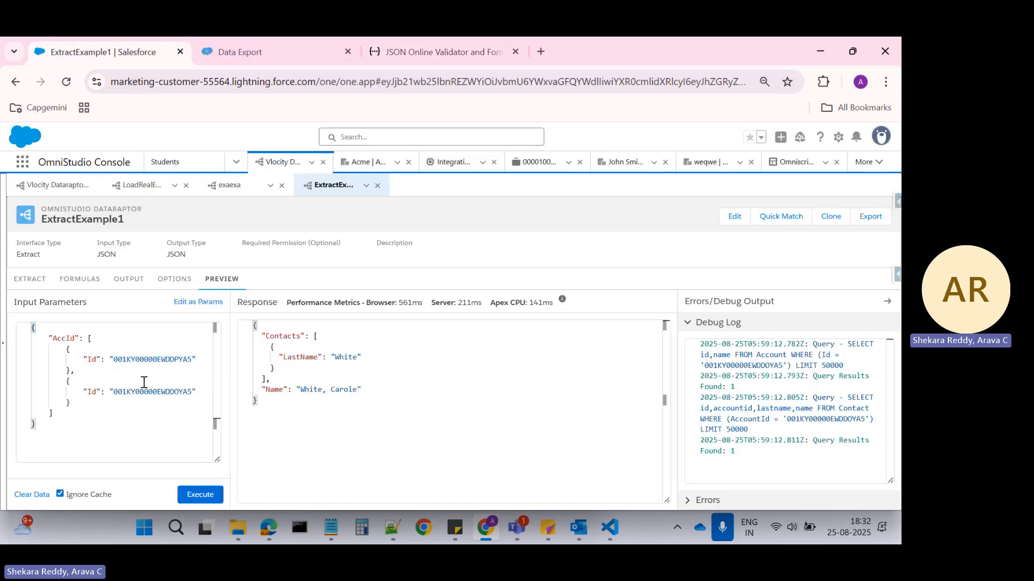
Set the filter value of the Account extract step to AccId:Id, matching the keys in the preview input JSON.
double_click(62, 339)
click(29, 288)
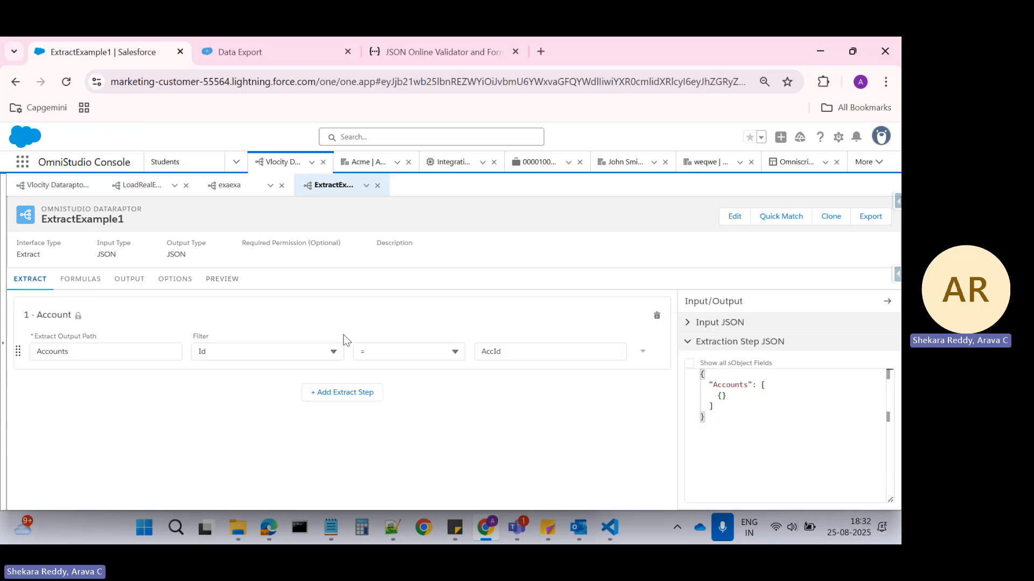
click(513, 357)
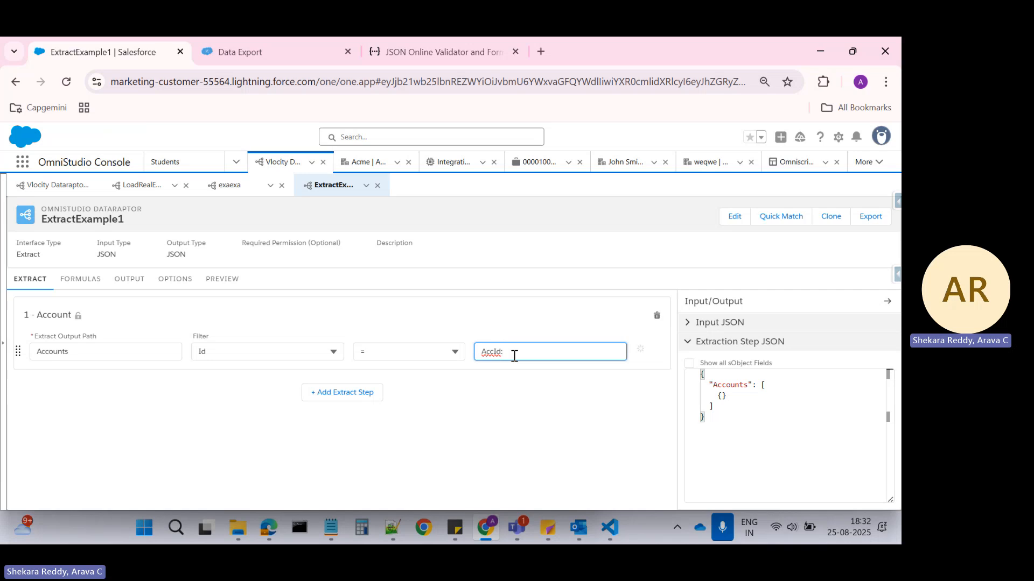
click(223, 280)
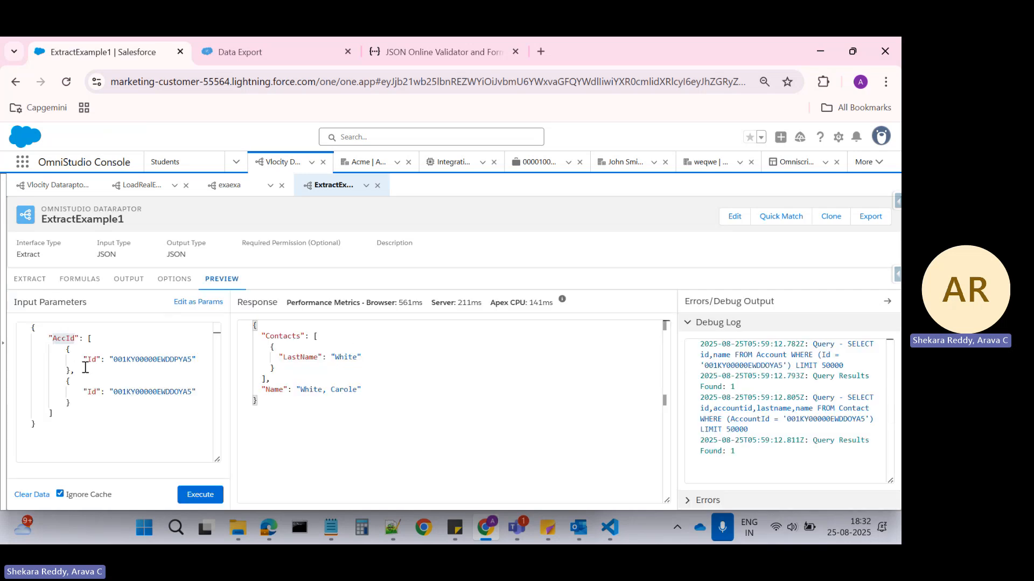
double_click(92, 359)
key(ctrl+c)
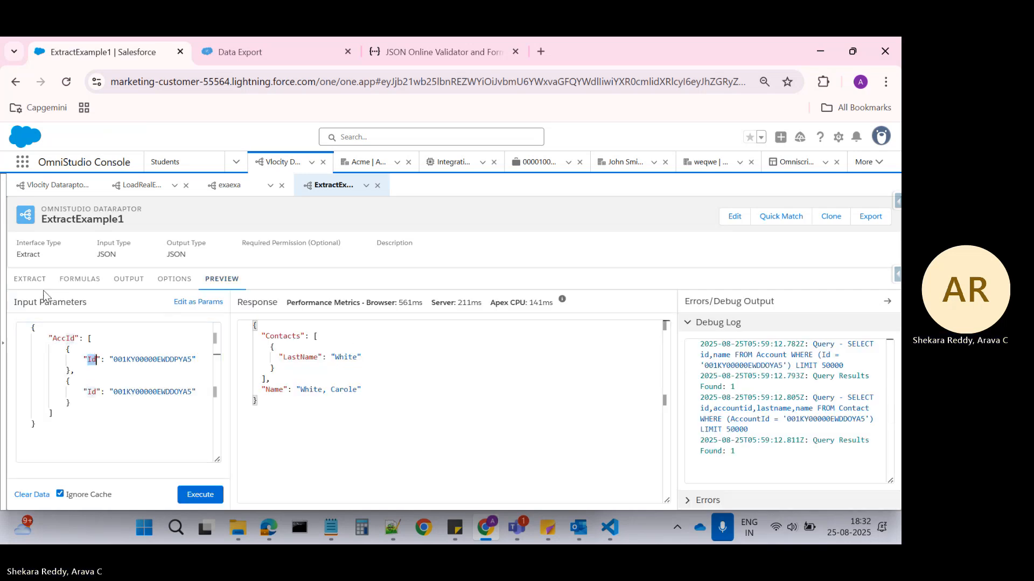
click(30, 279)
click(491, 351)
key(ctrl+v)
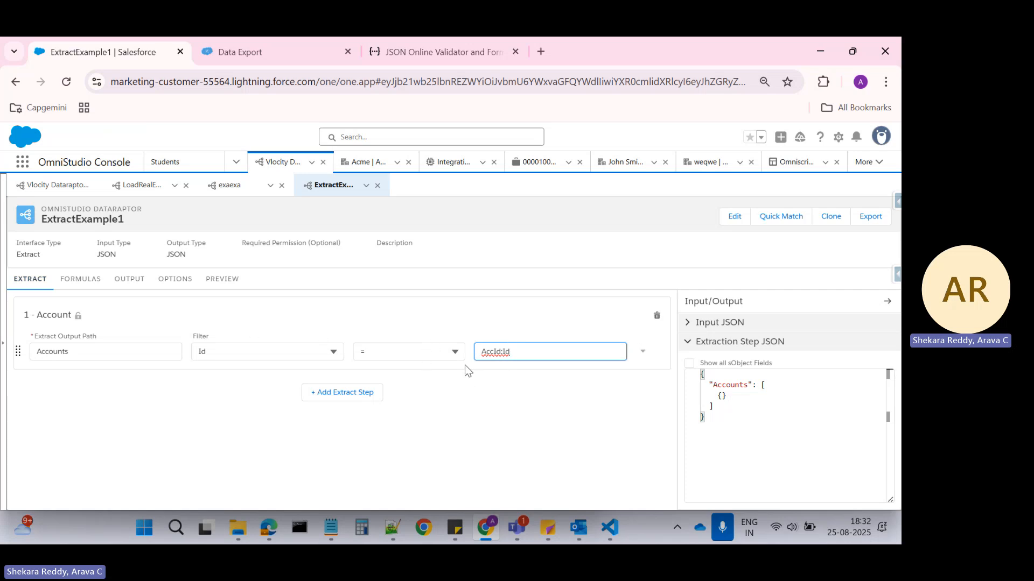
Delete the Contacts and Contacts:LastName output mappings from ExtractExample1, leaving only Accounts:Name.
click(221, 278)
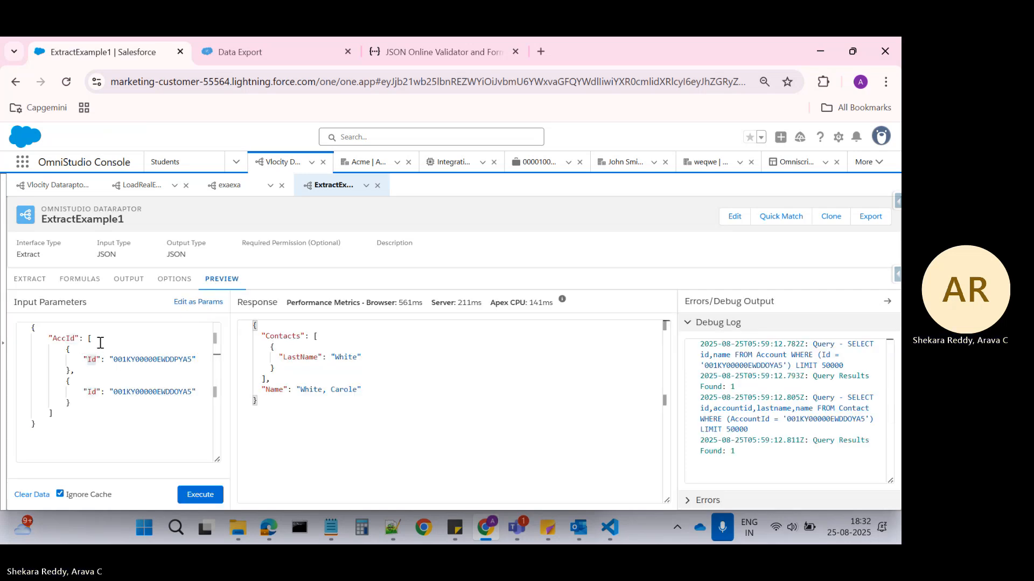
click(41, 283)
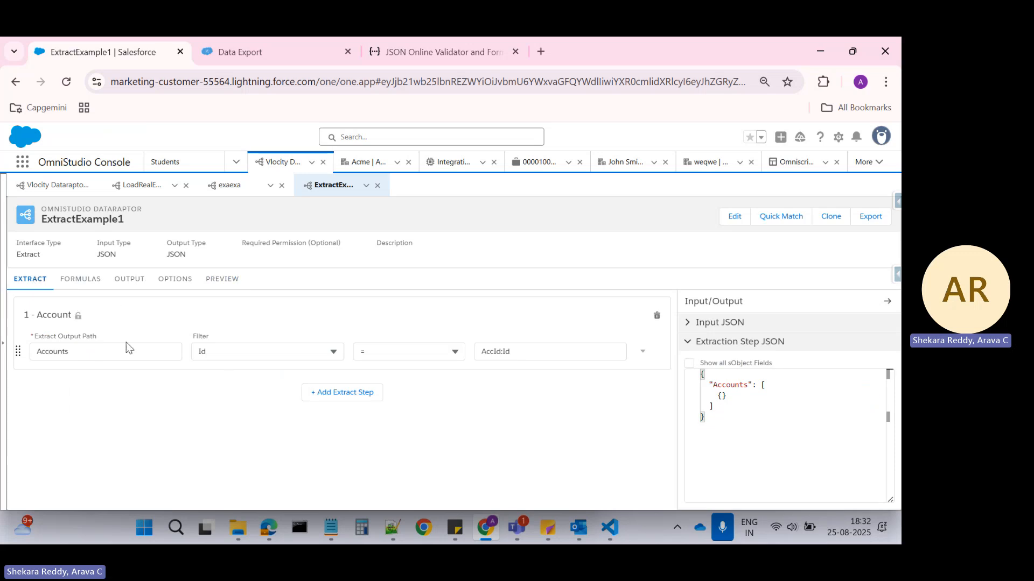
click(86, 288)
click(38, 280)
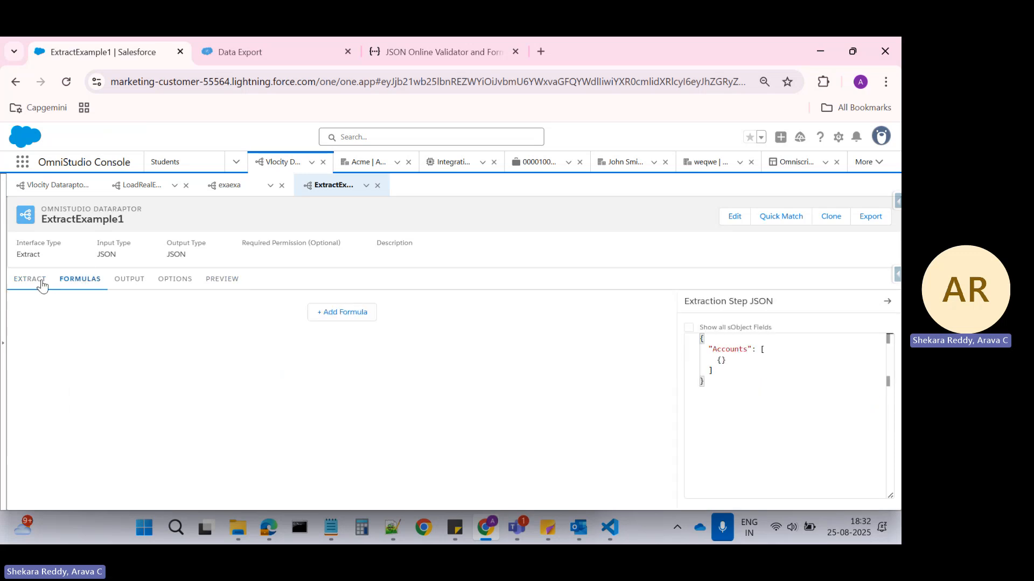
click(129, 279)
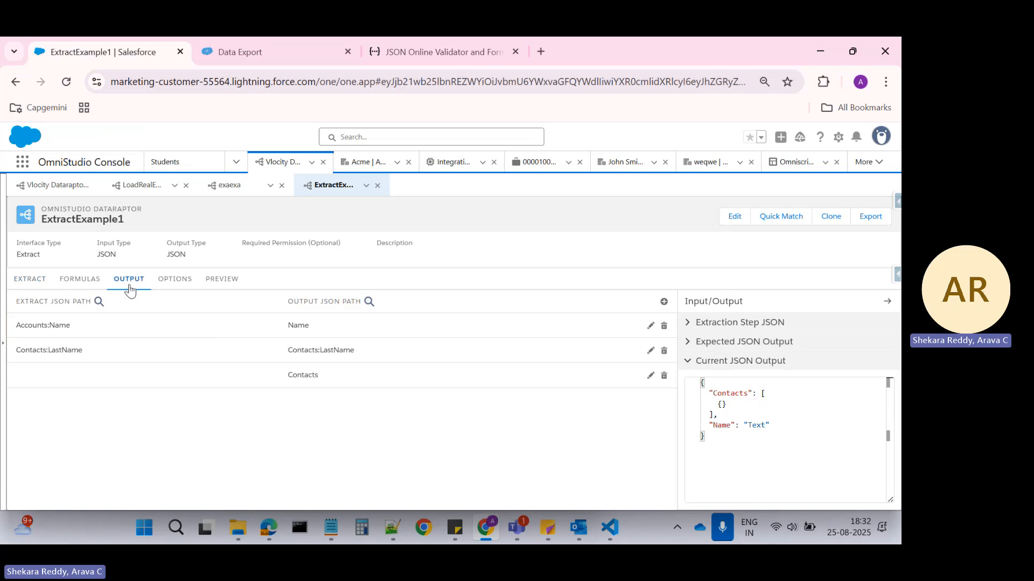
click(664, 376)
click(474, 384)
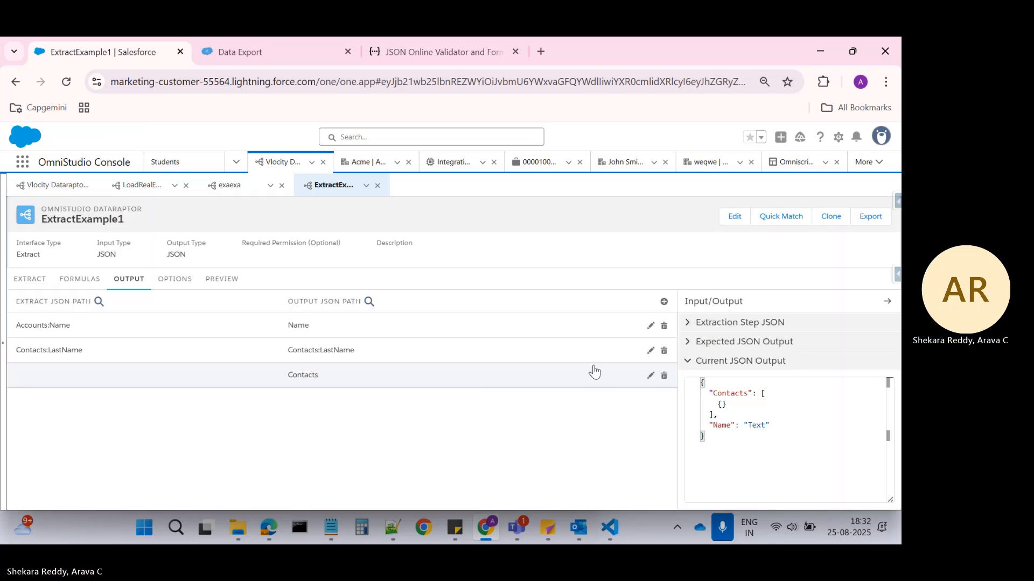
click(664, 350)
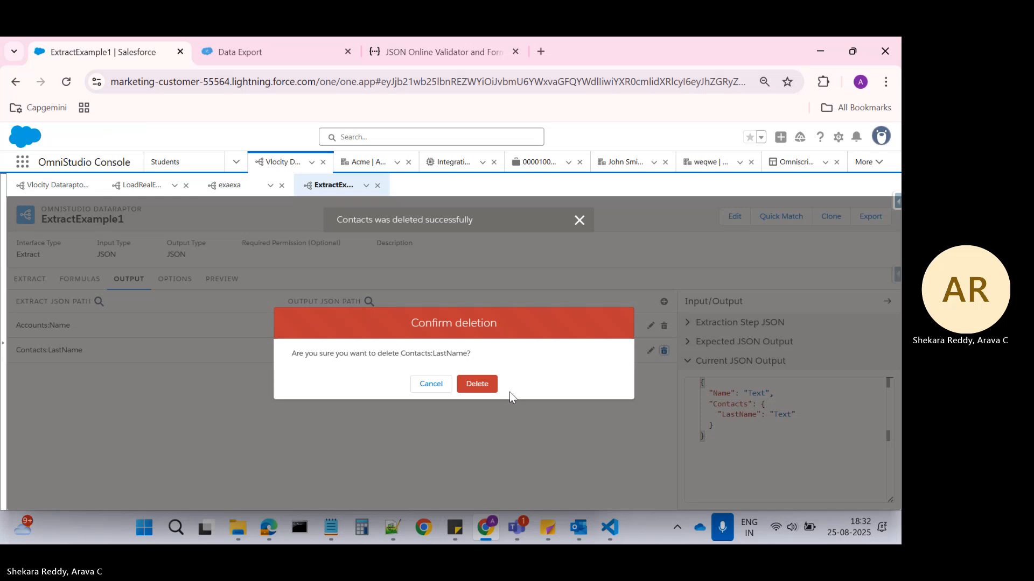
click(474, 385)
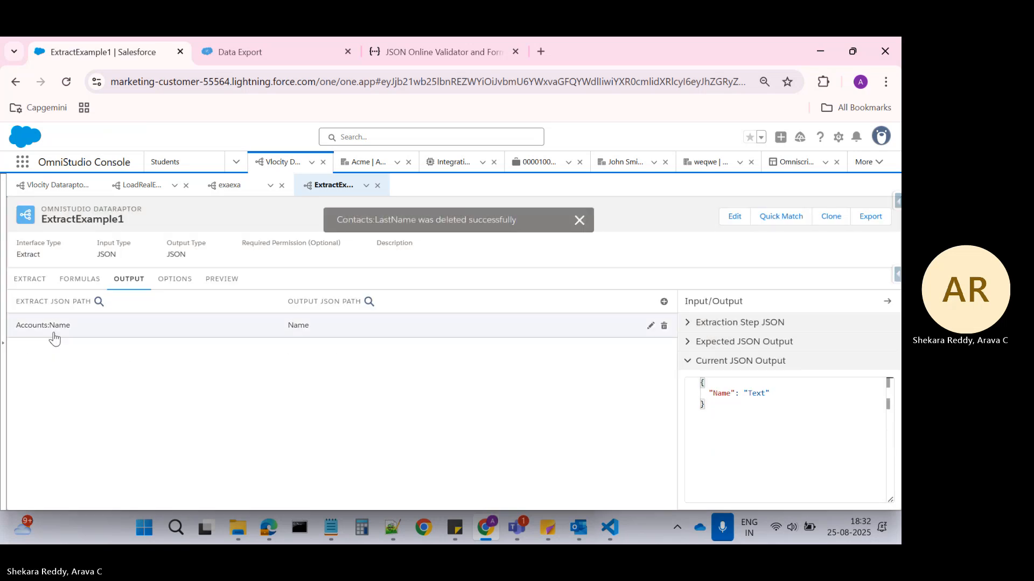
Check the Accounts extract path against the remaining output mapping and execute the preview with the AccId list.
click(22, 279)
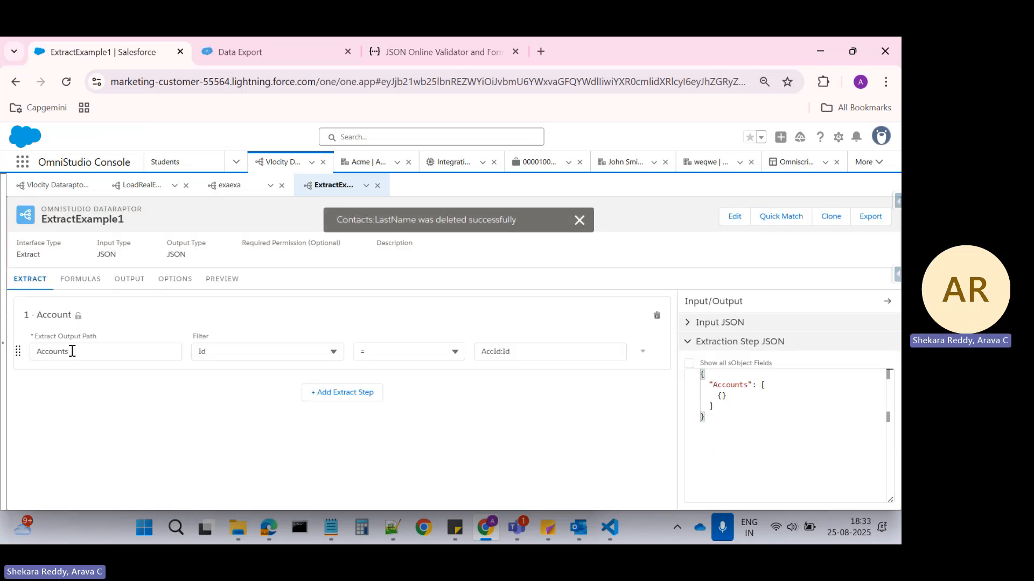
click(130, 279)
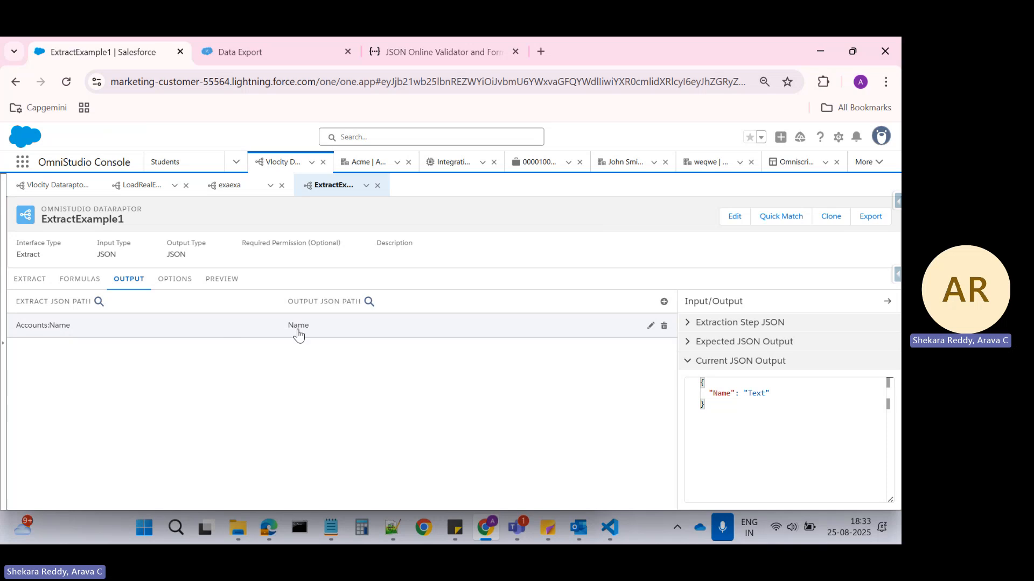
click(218, 280)
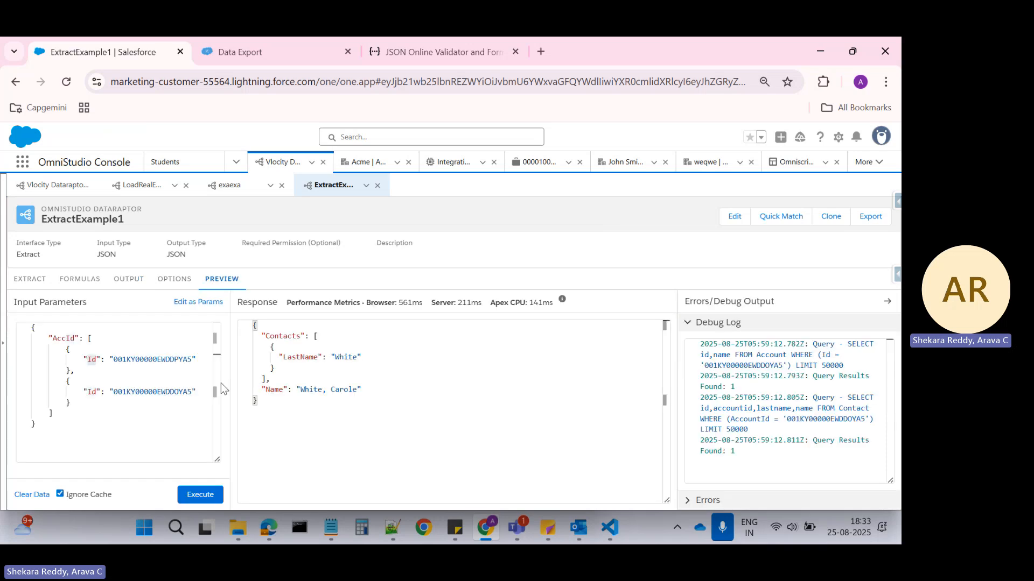
click(209, 495)
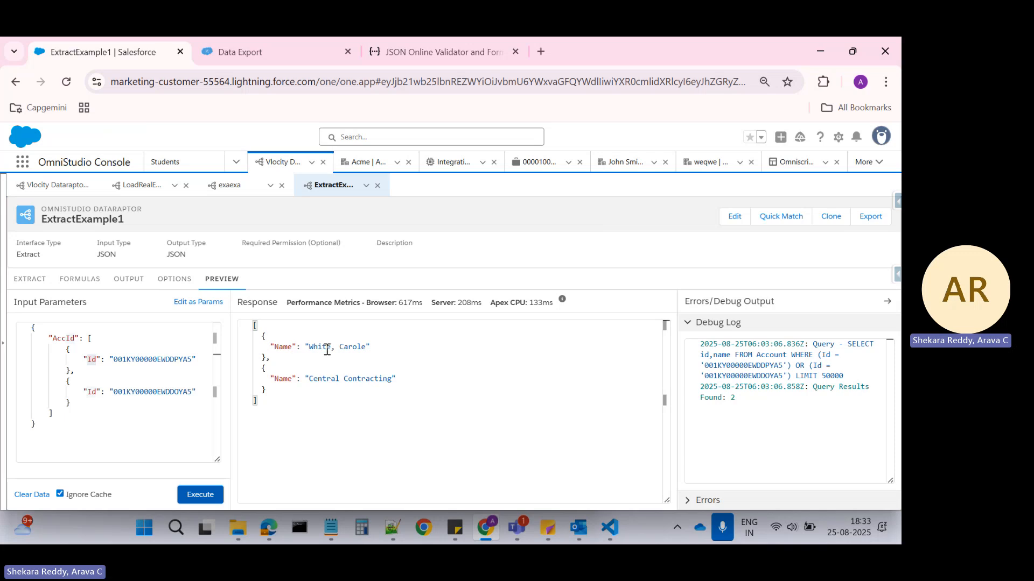
Review the Account extract step, the formulas and the Accounts:Name output mapping details against the preview response.
click(28, 280)
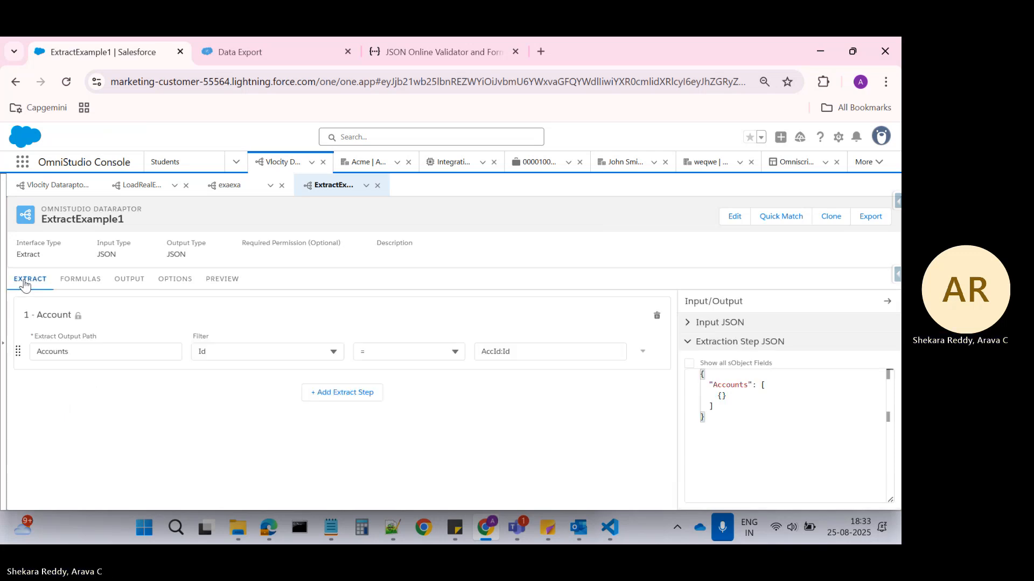
click(221, 279)
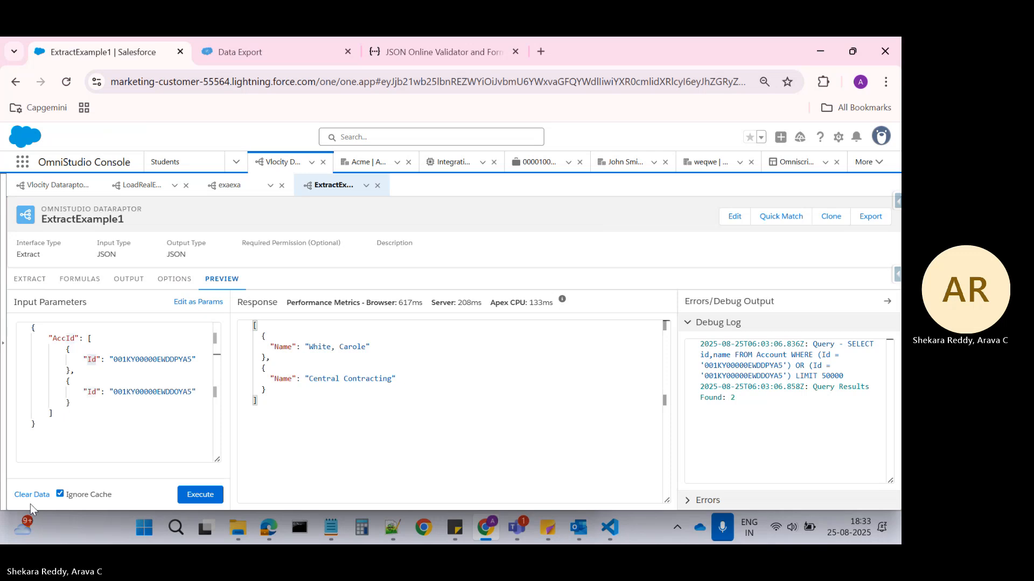
click(30, 278)
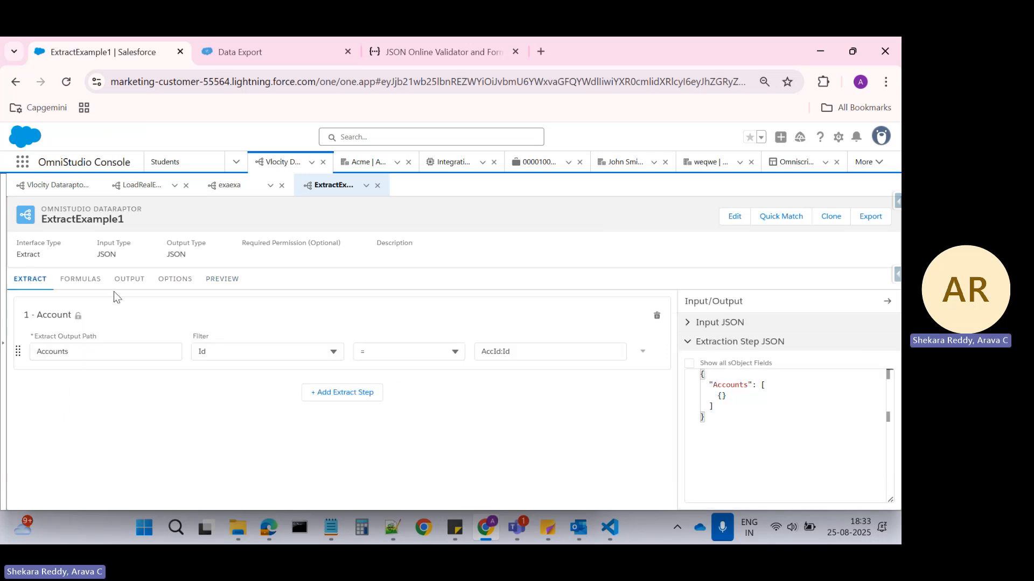
click(81, 279)
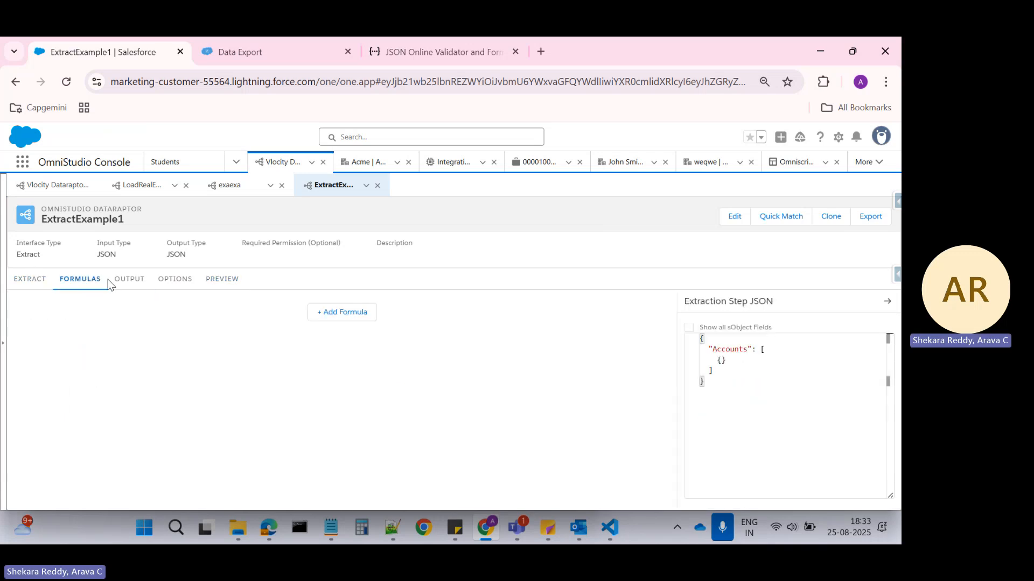
click(128, 279)
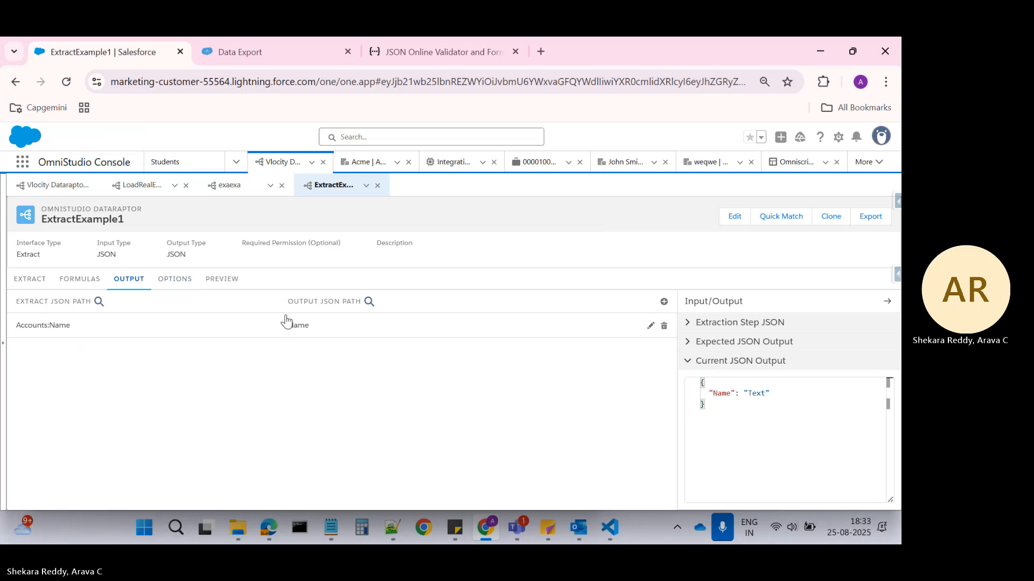
click(650, 327)
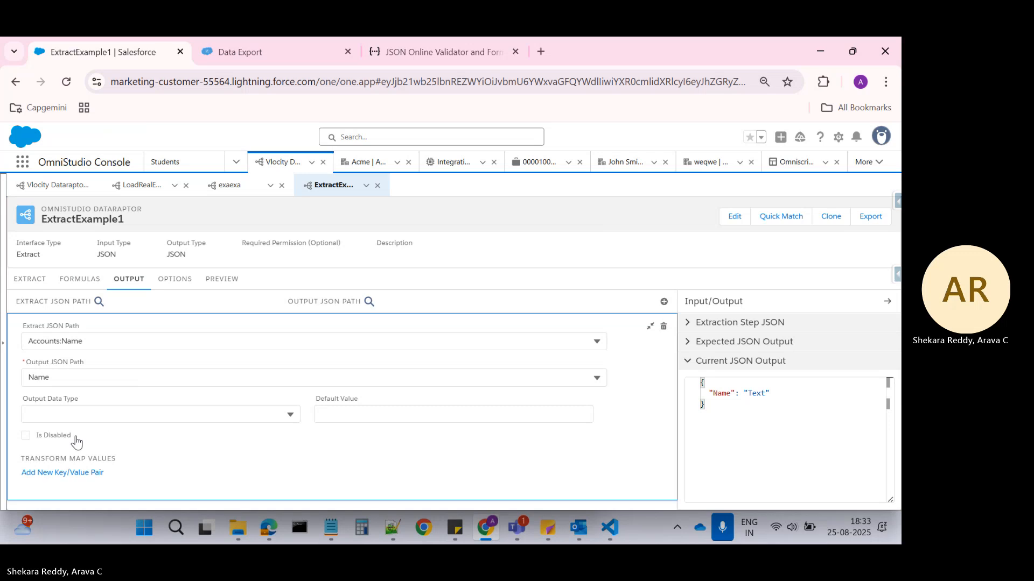
click(221, 279)
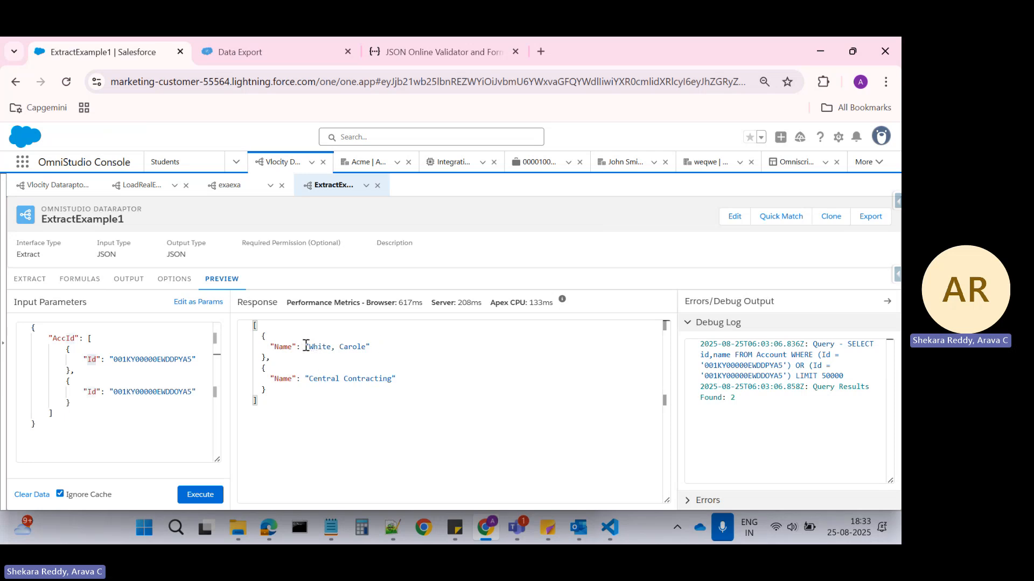
Add an empty transform map key/value pair to the Accounts:Name output mapping.
drag(310, 347, 367, 346)
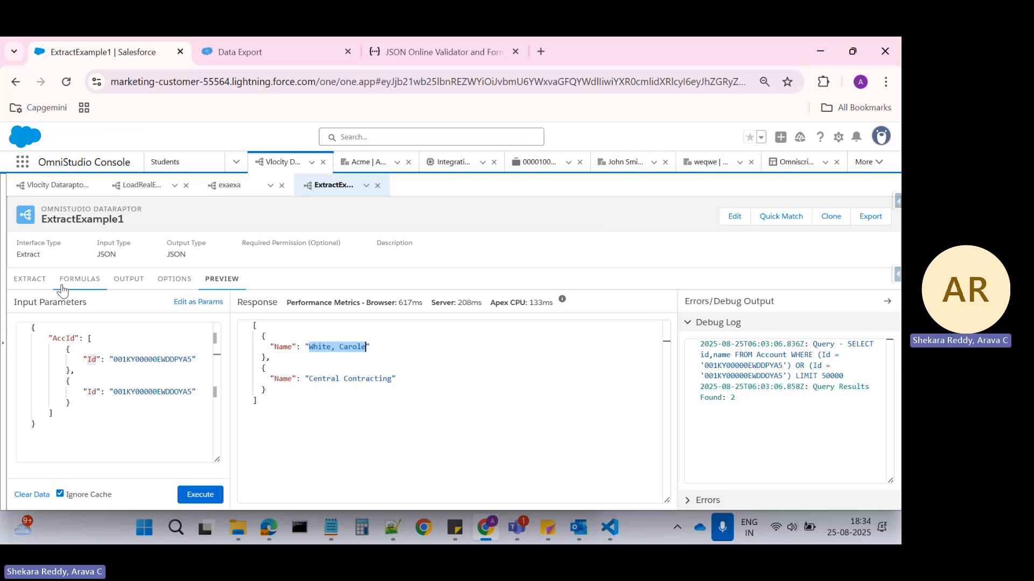
click(129, 280)
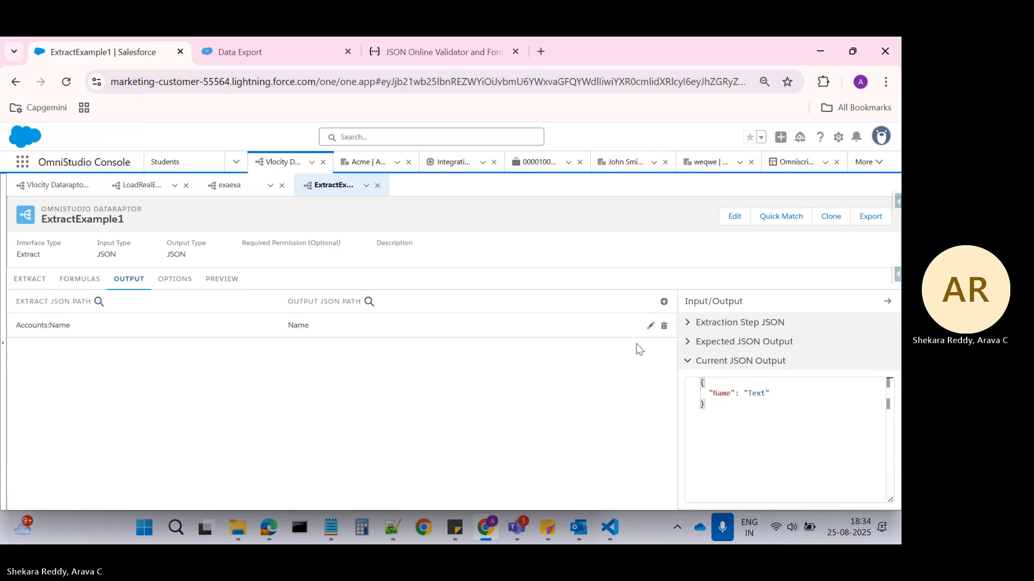
click(651, 326)
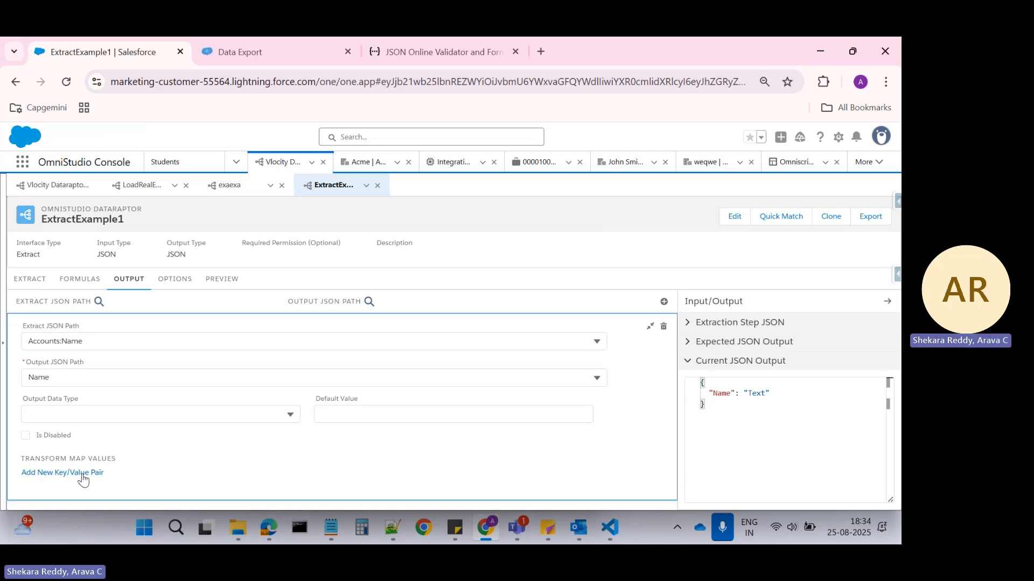
click(43, 472)
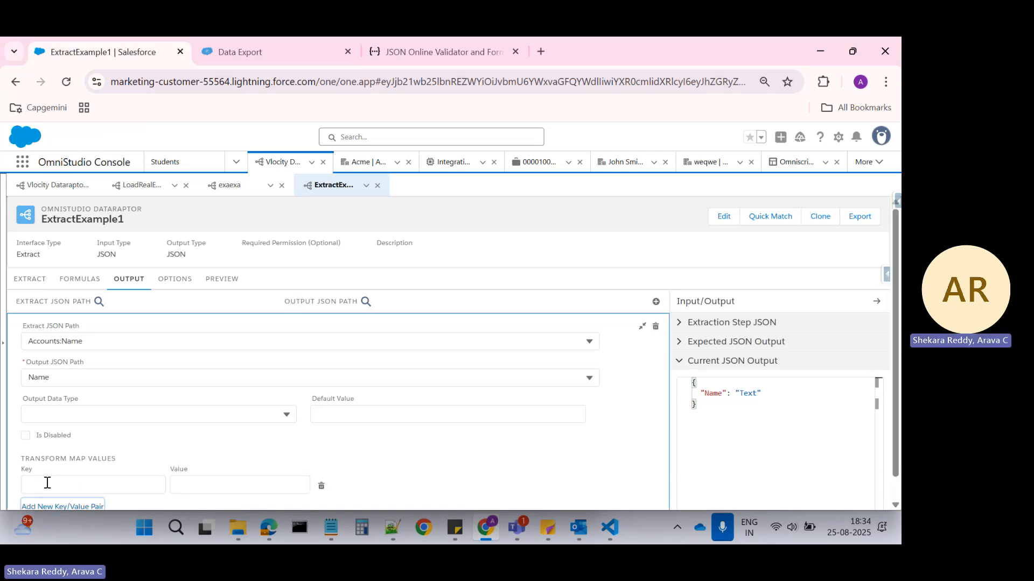
click(47, 483)
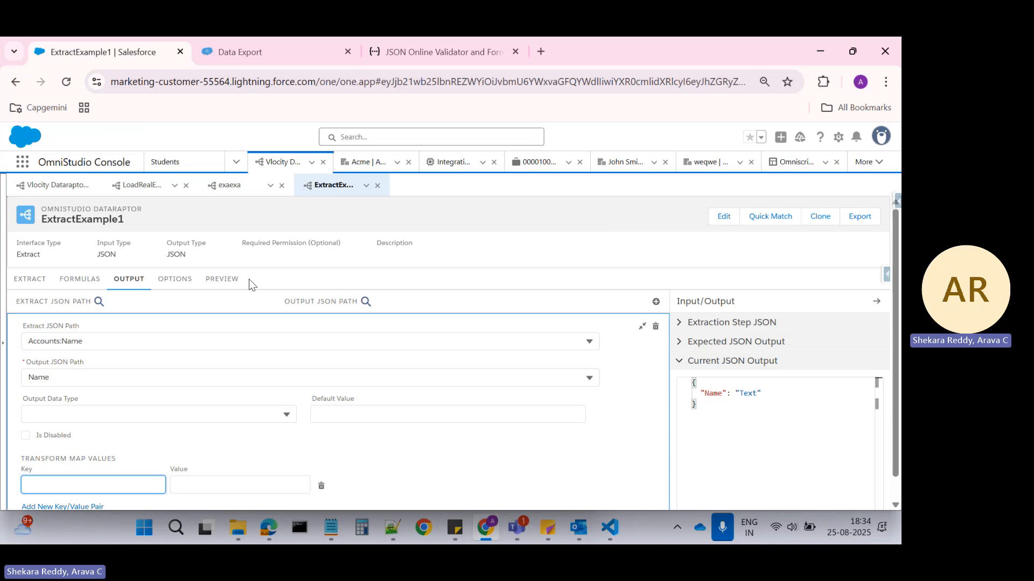
Fill the Accounts:Name transform map pair with the first account name copied from the preview response as key and a replacement name as value.
click(214, 279)
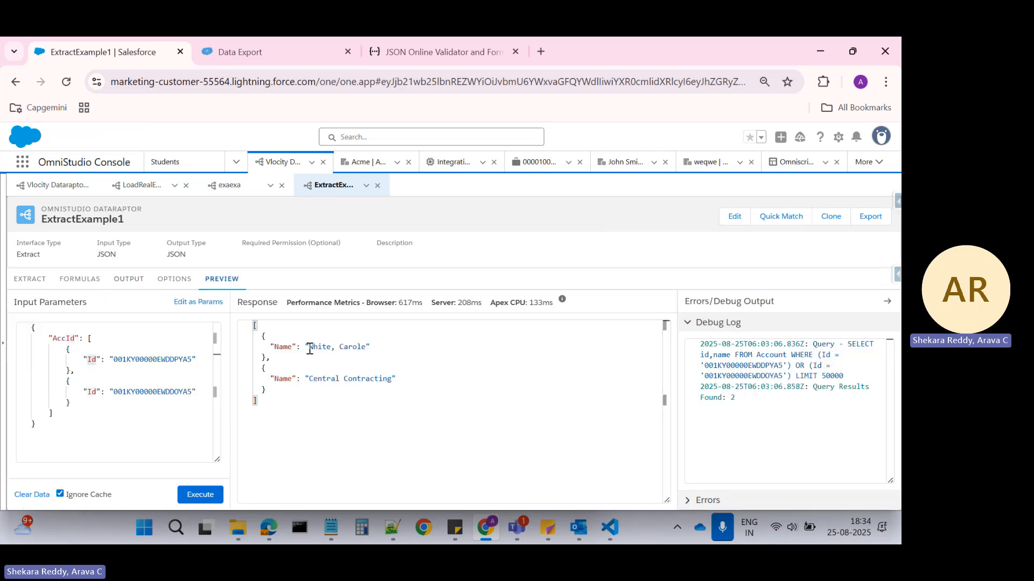
drag(309, 350, 368, 349)
key(ctrl+c)
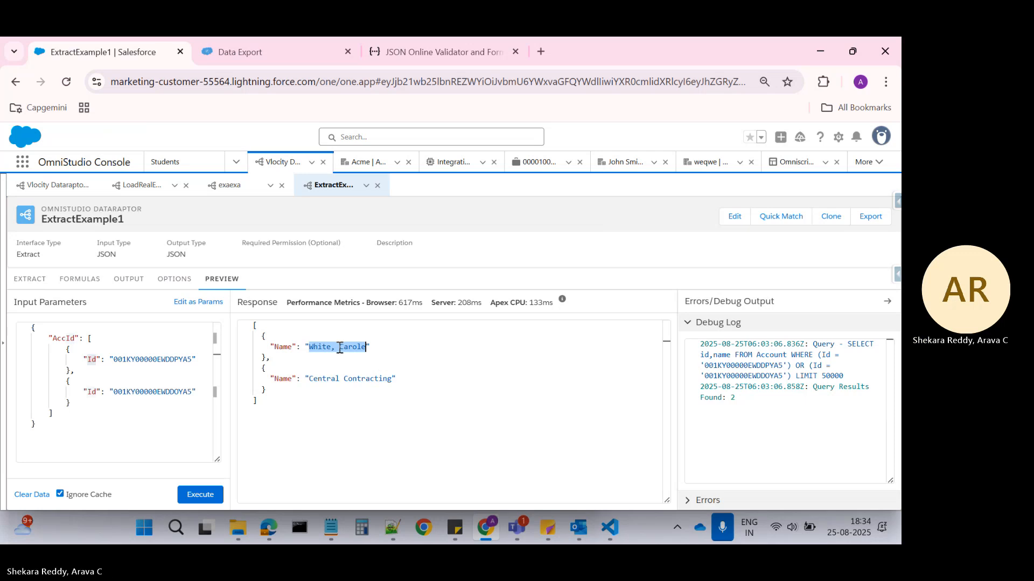
click(129, 279)
click(342, 333)
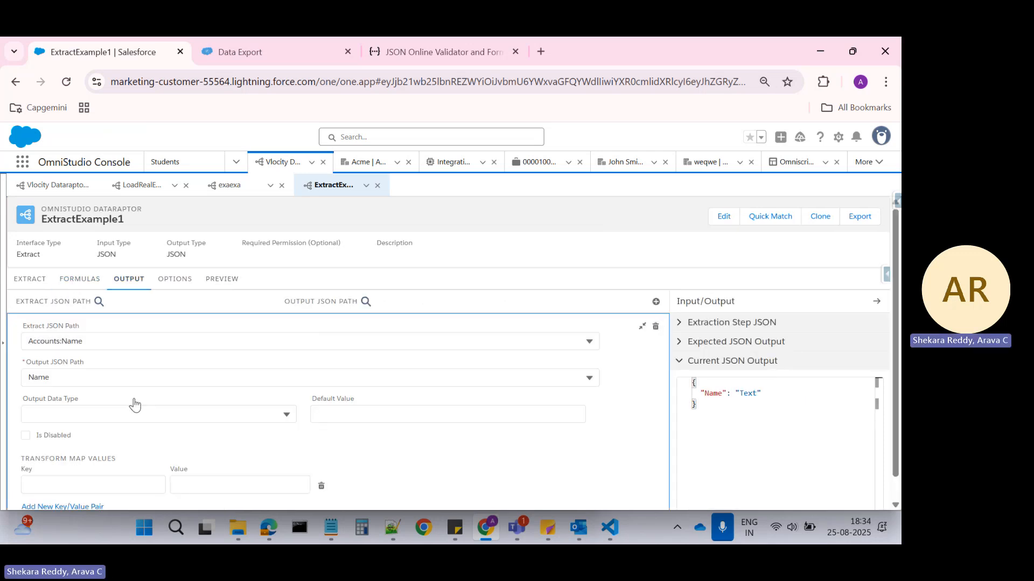
click(55, 484)
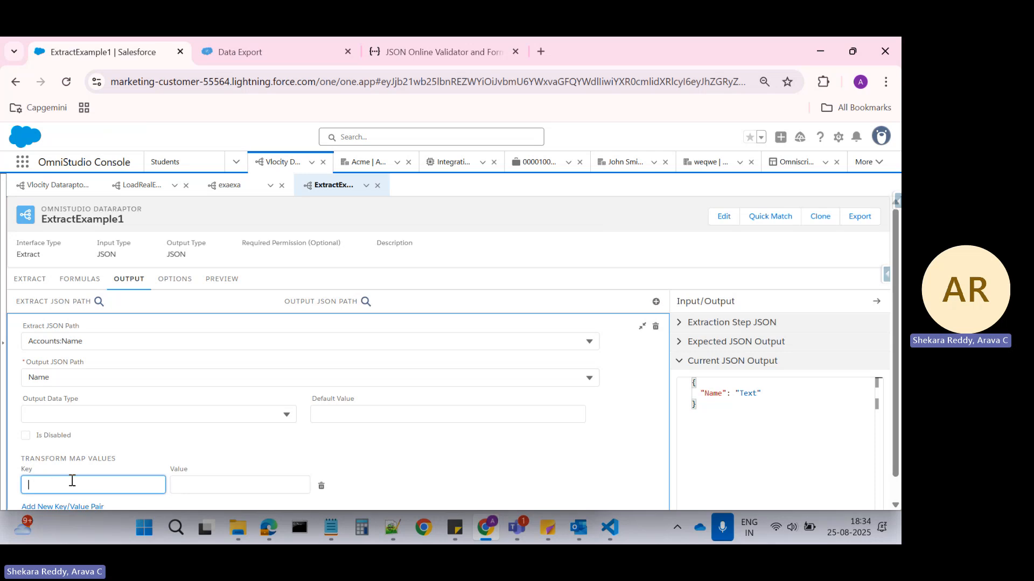
key(ctrl+v)
click(211, 486)
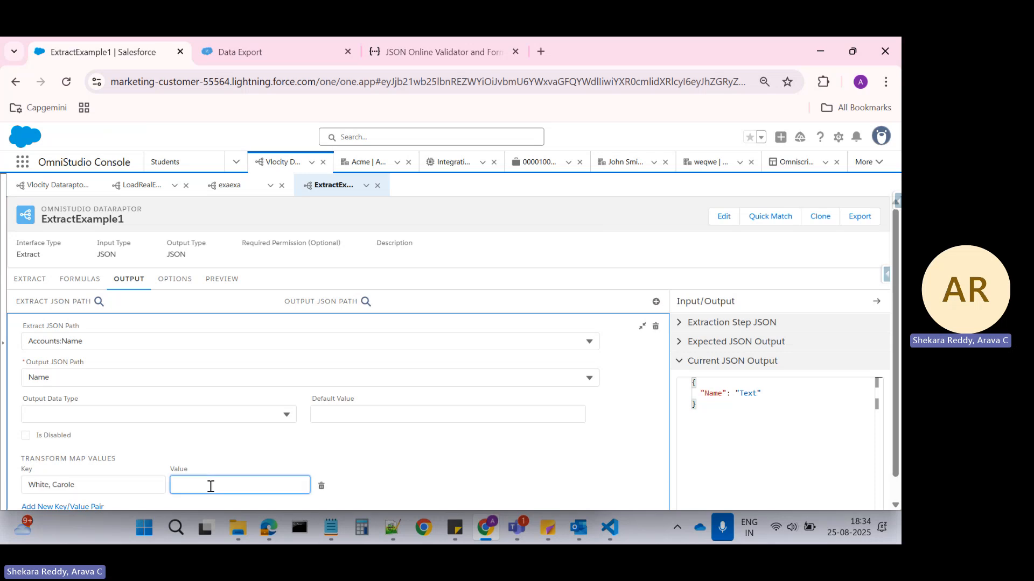
text(chandraa)
Execute the ExtractExample1 preview again with the AccId list and check the first Name in the response.
click(176, 282)
click(222, 279)
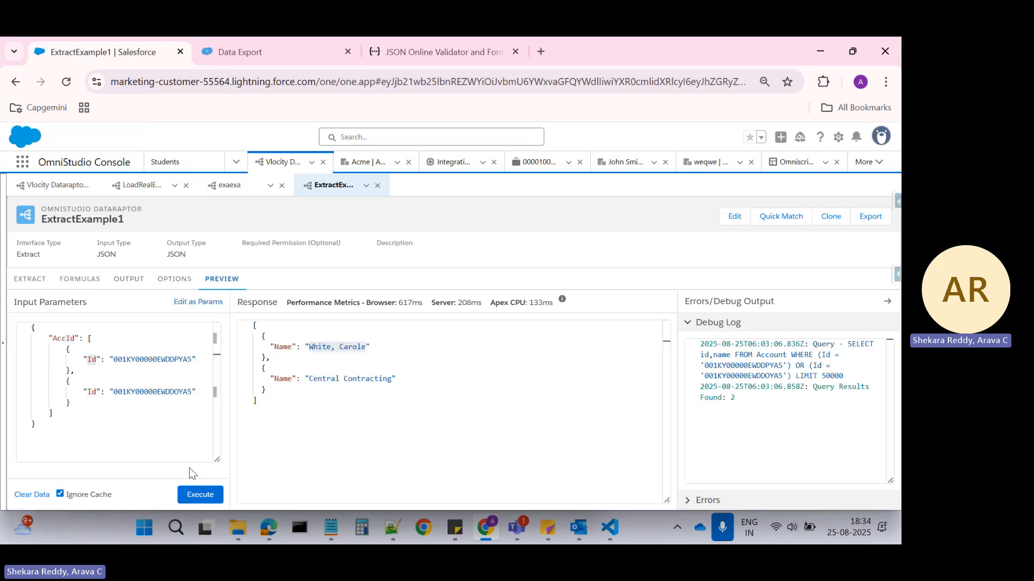
click(193, 496)
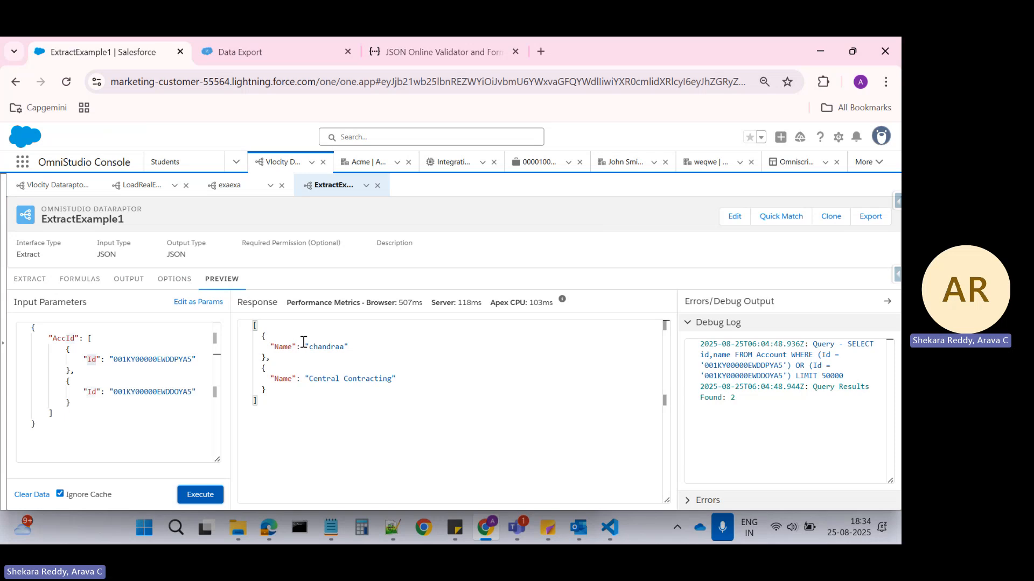
click(332, 346)
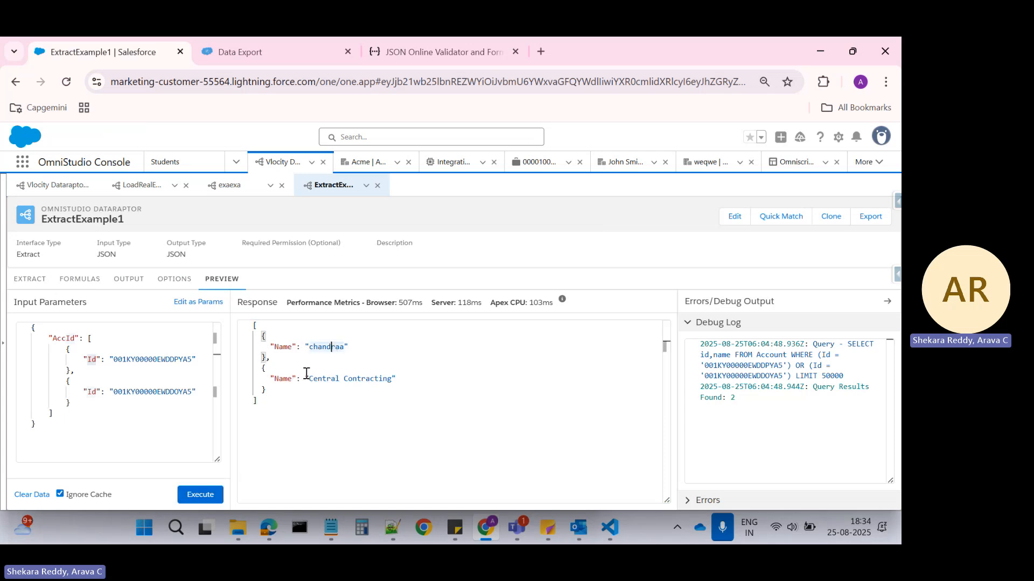
Review the Account extract step, the formulas and the Accounts:Name output mapping with its transform map values.
click(28, 279)
click(63, 281)
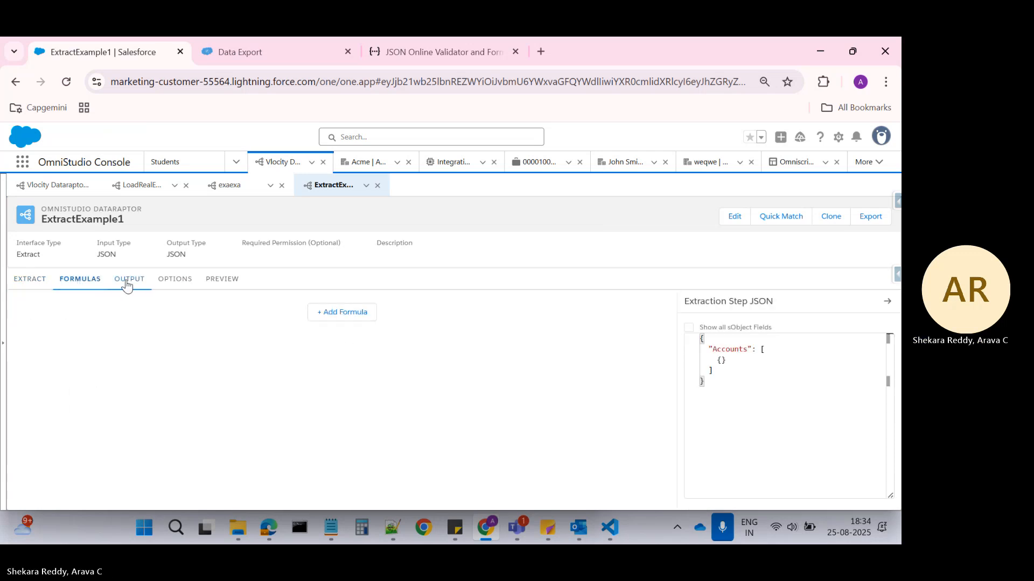
click(128, 280)
click(383, 340)
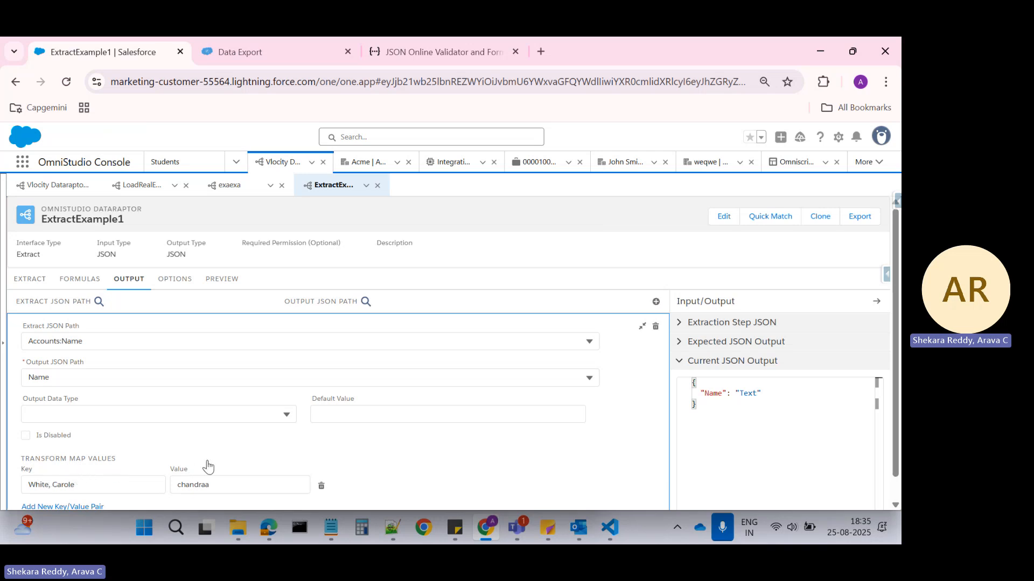
scroll(208, 466, down, 1)
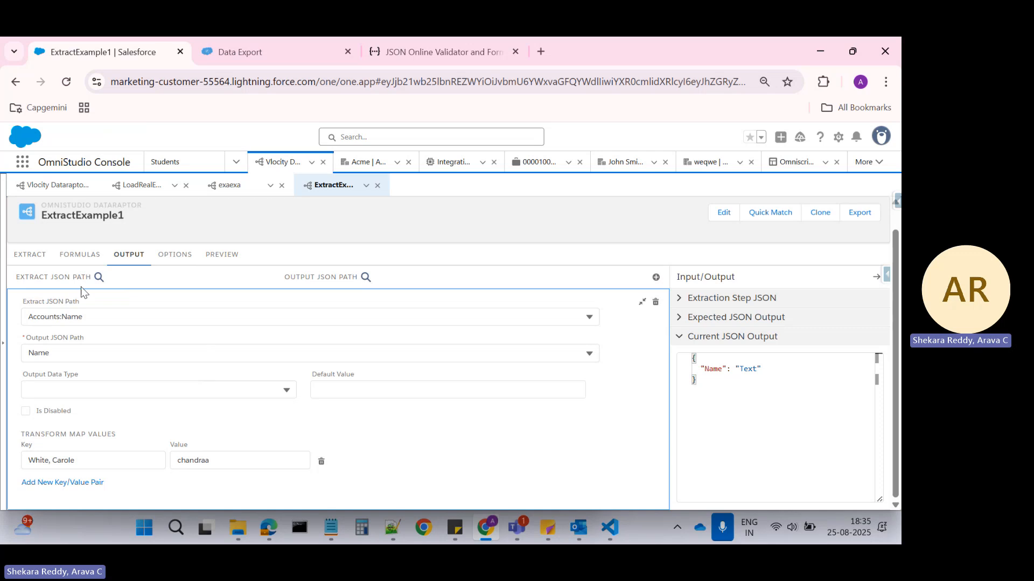
click(30, 258)
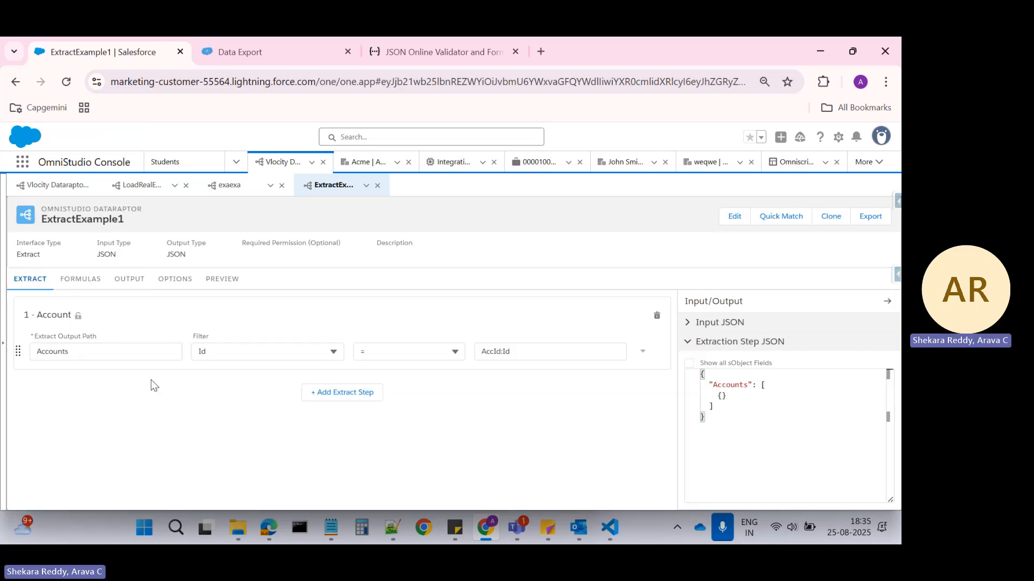
click(129, 278)
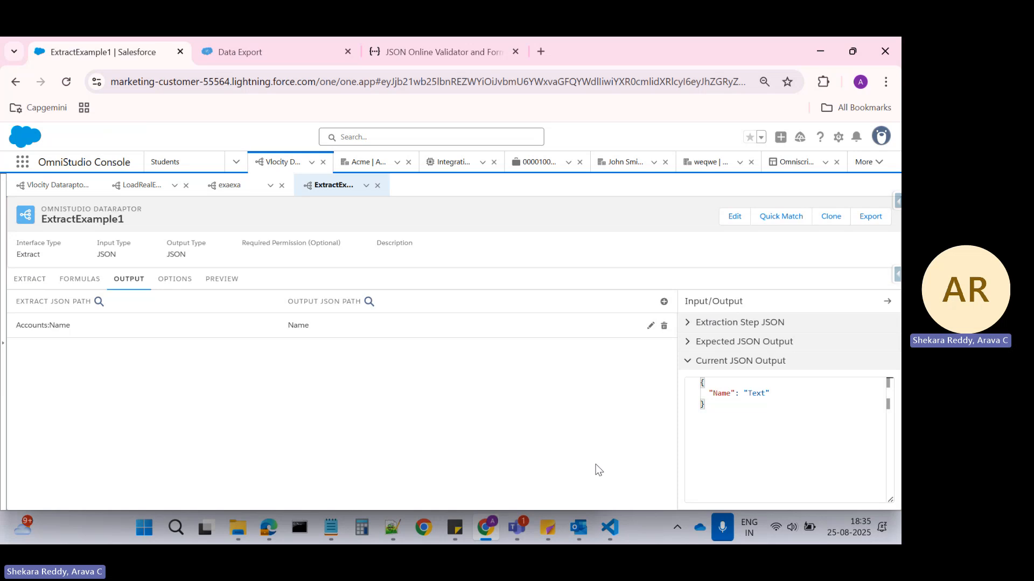
mouse_move(518, 528)
click(541, 436)
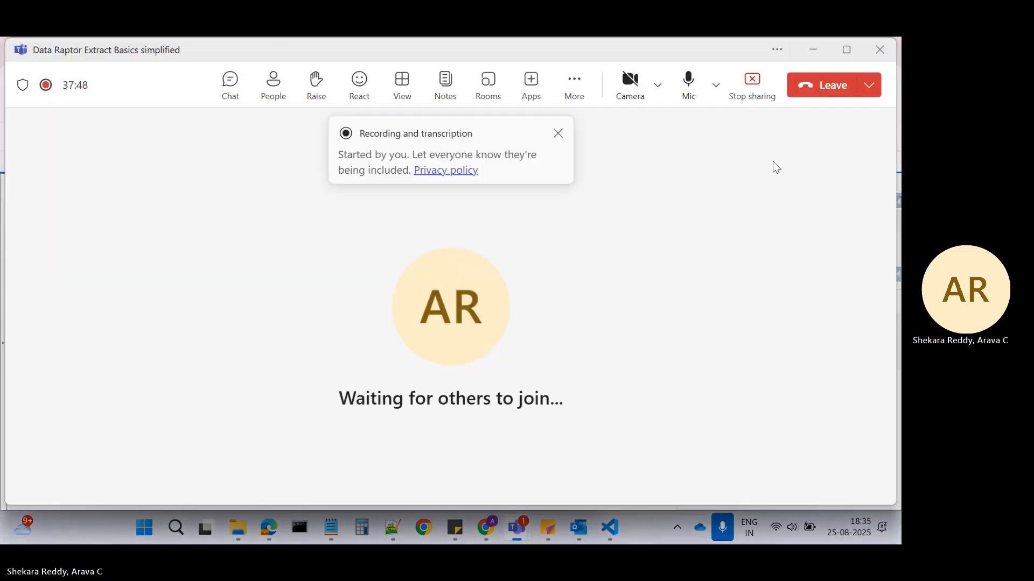